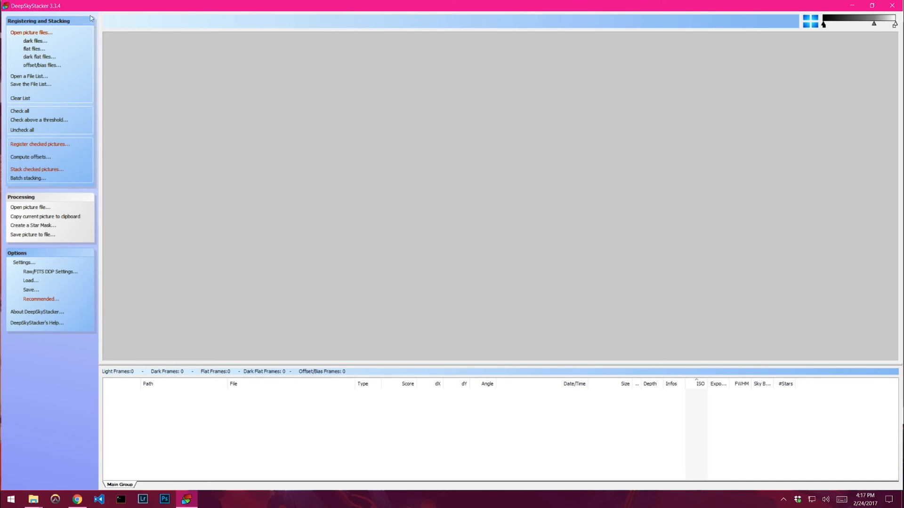
- Start adding light frames from the Desktop's Astro Tut\Subs folder, showing TIFF files only
left_click(41, 37)
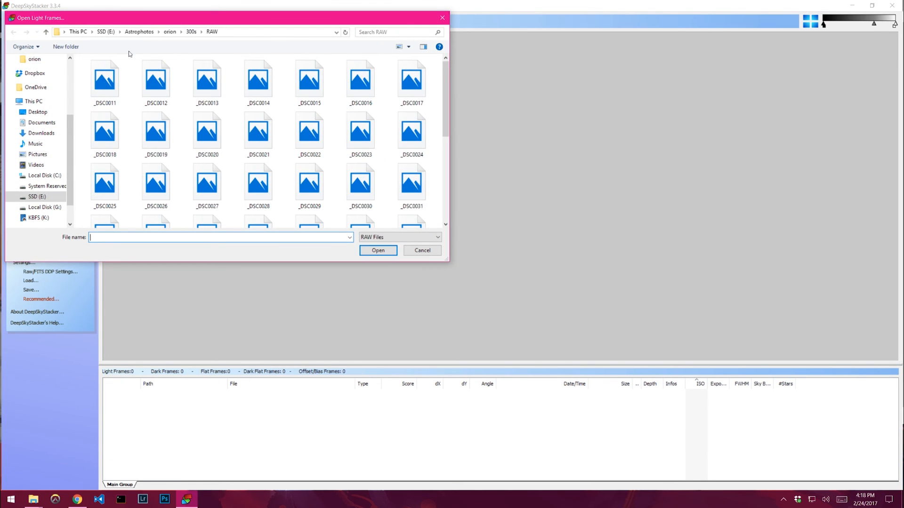
left_click(46, 112)
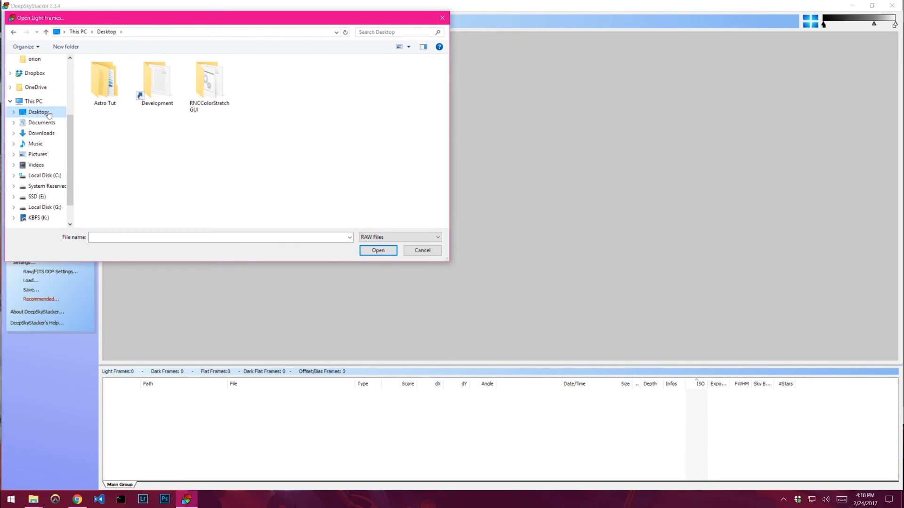
double_click(105, 81)
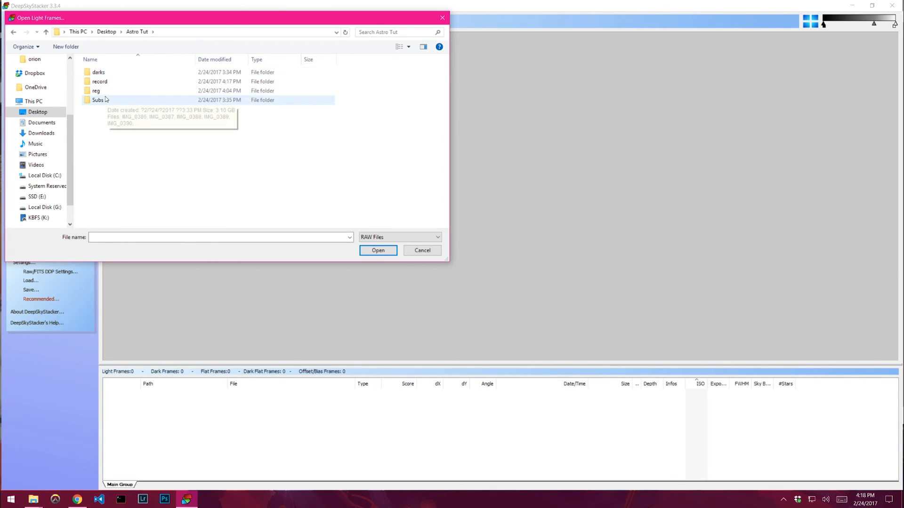
double_click(99, 101)
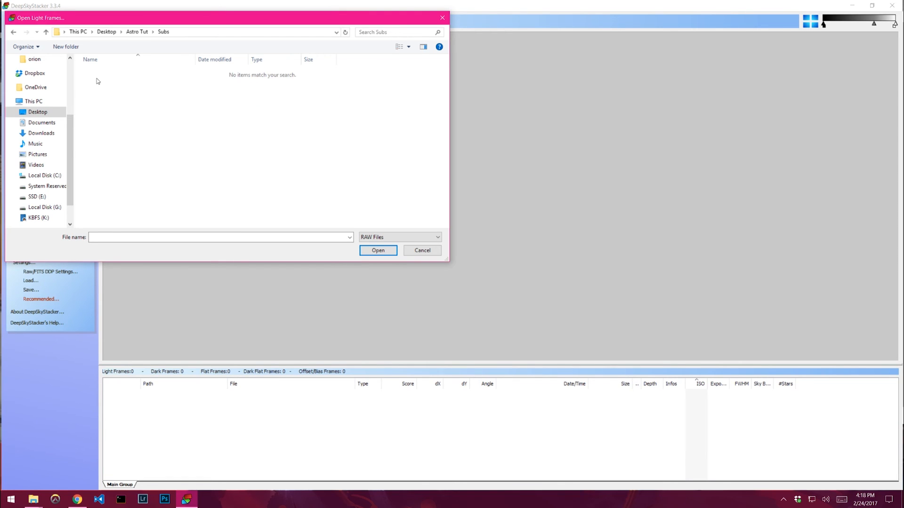
left_click(407, 239)
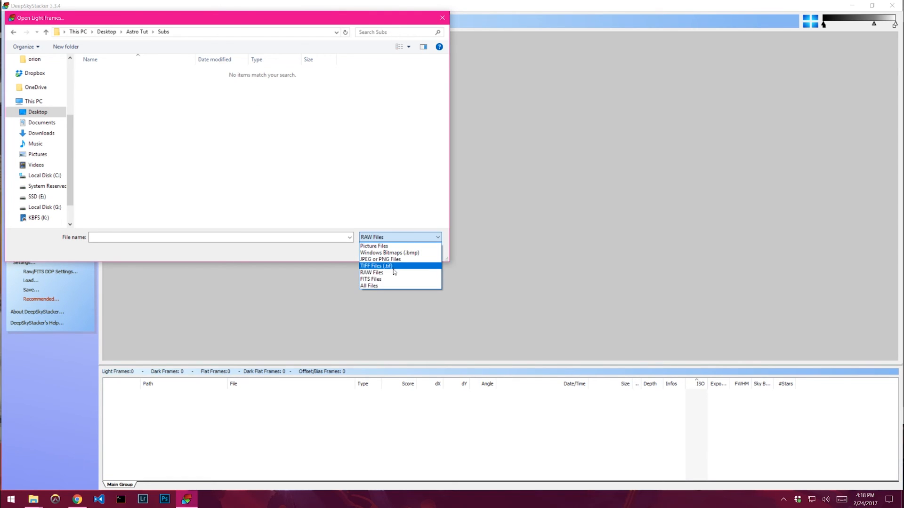
left_click(381, 265)
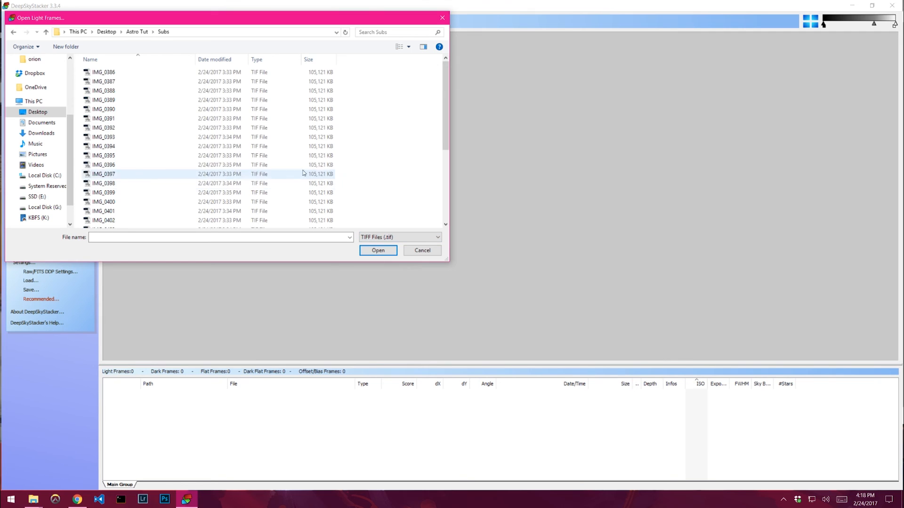
- Select IMG_0386 through IMG_0416 and open them as light frames
left_click(166, 73)
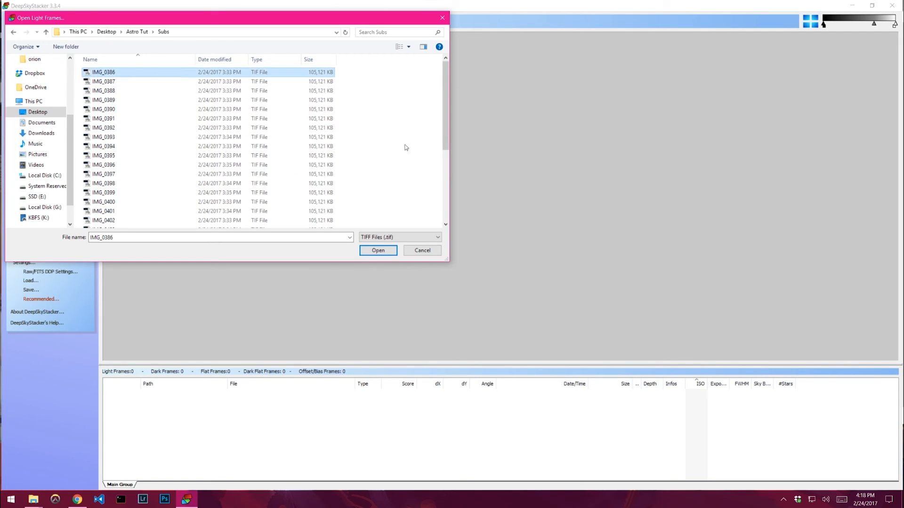
scroll(401, 143, "down", 4)
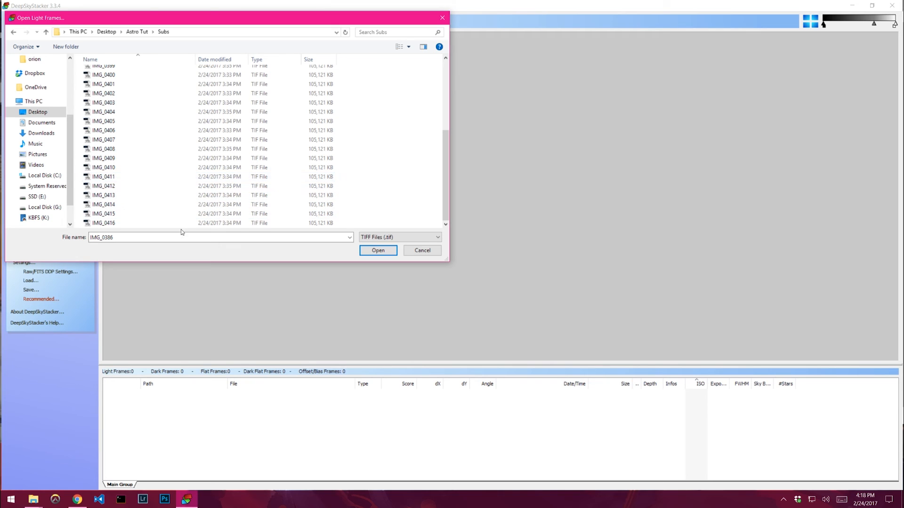
scroll(382, 188, "up", 5)
scroll(389, 189, "down", 4)
left_click(335, 223, "shift")
scroll(399, 192, "up", 4)
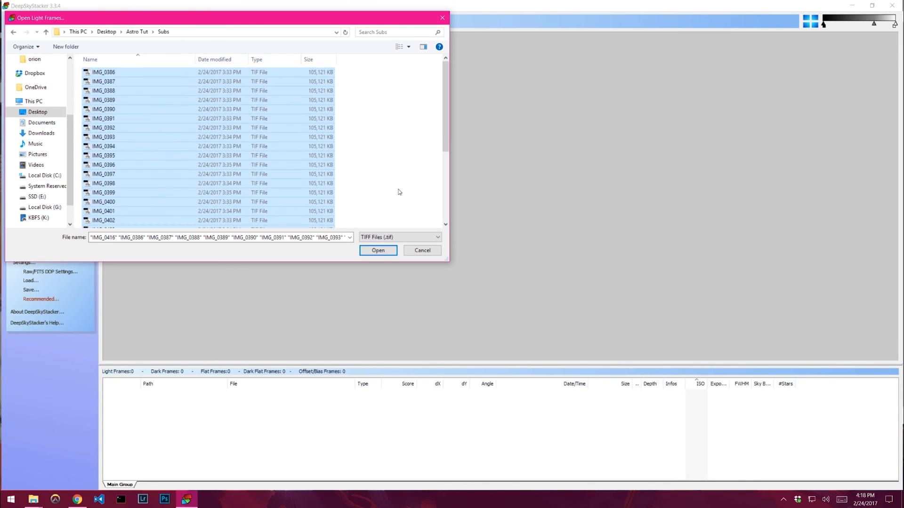
left_click(378, 250)
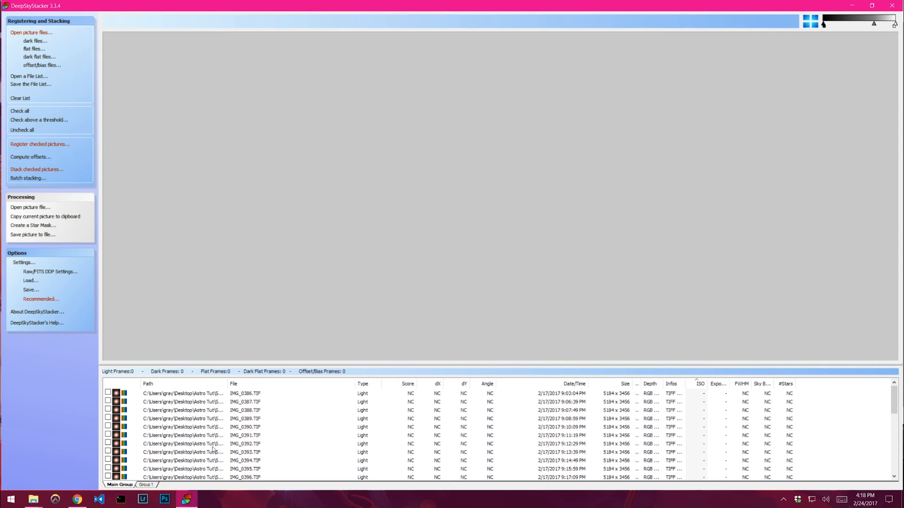
- Preview IMG_0386.TIF and check all the light frames in the list
left_click(166, 397)
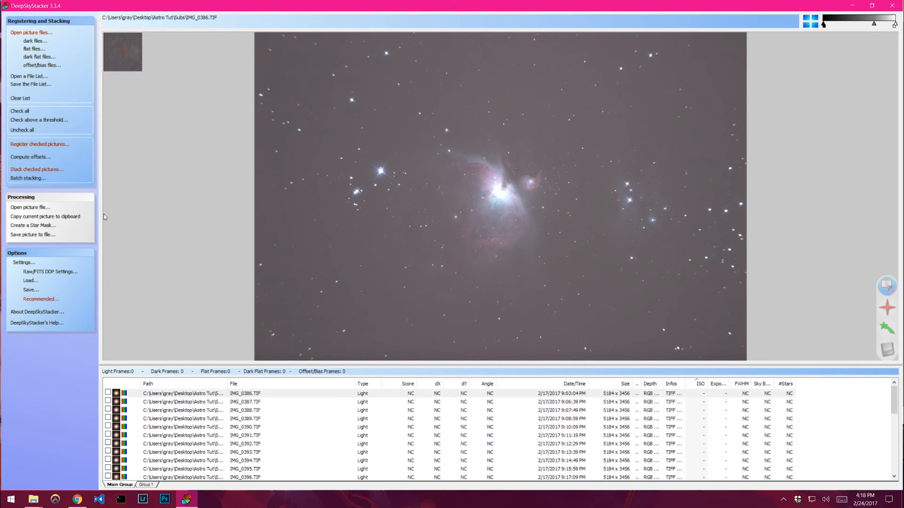
left_click(14, 111)
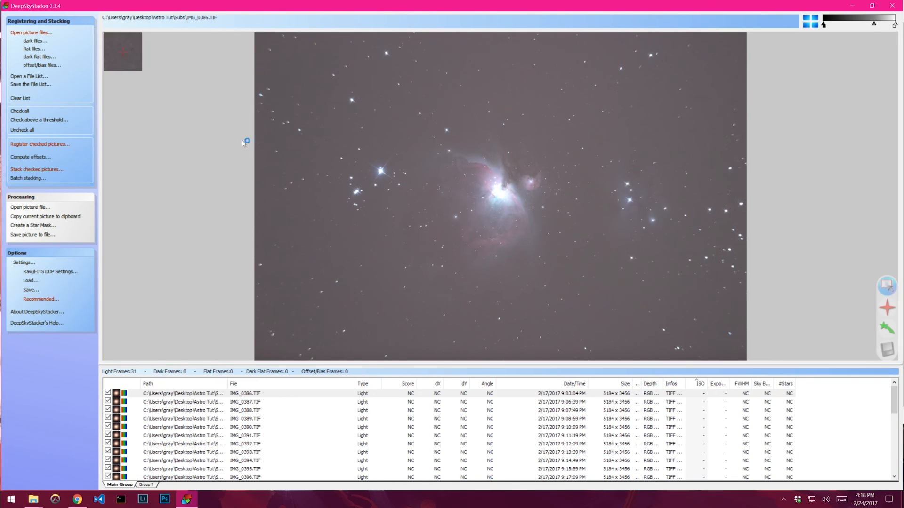
left_click(177, 395)
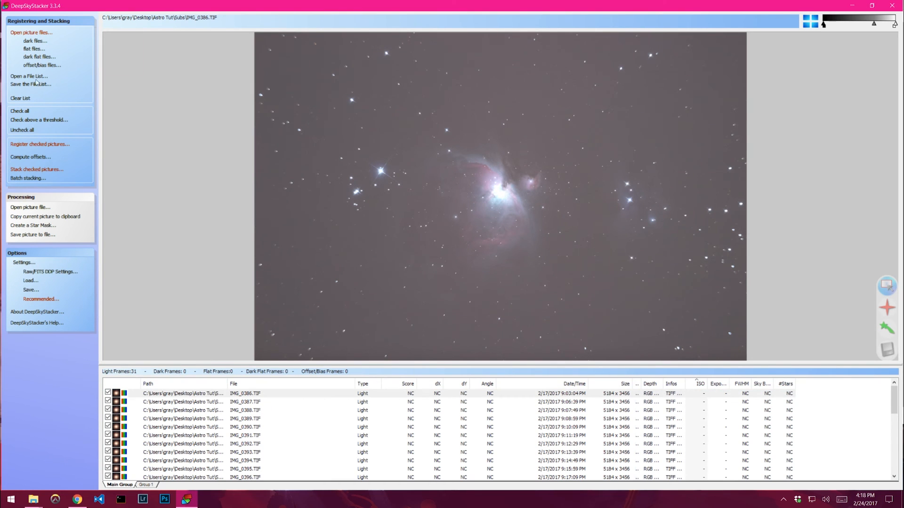
- Add the TIFF files IMG_0417 through IMG_0426 from the Astro Tut\darks folder as dark frames
left_click(35, 41)
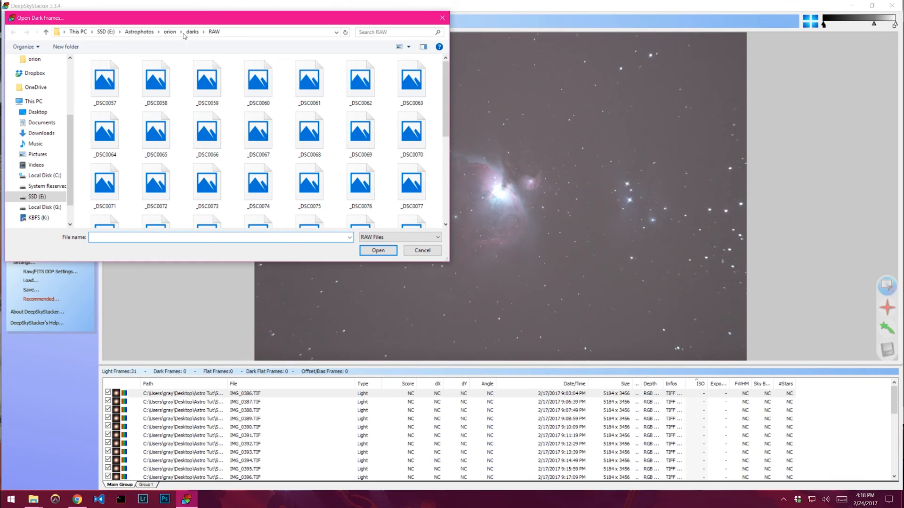
left_click(42, 112)
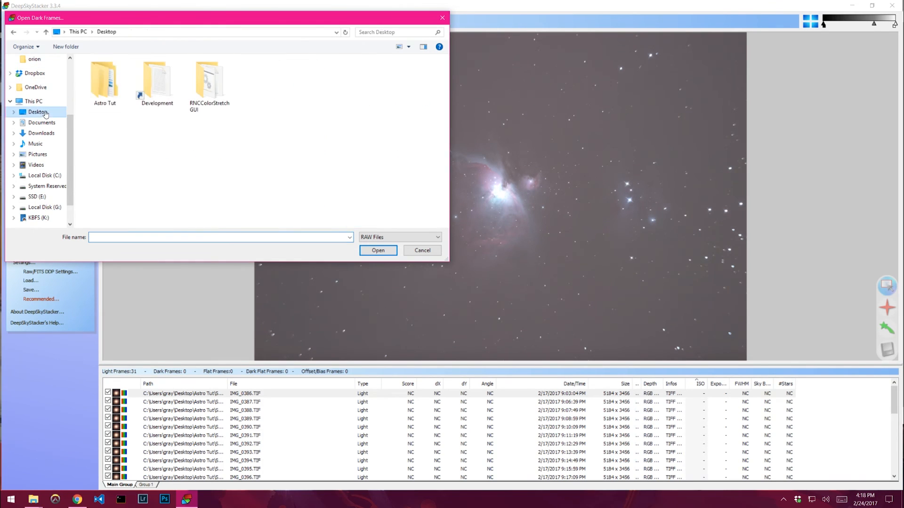
double_click(104, 81)
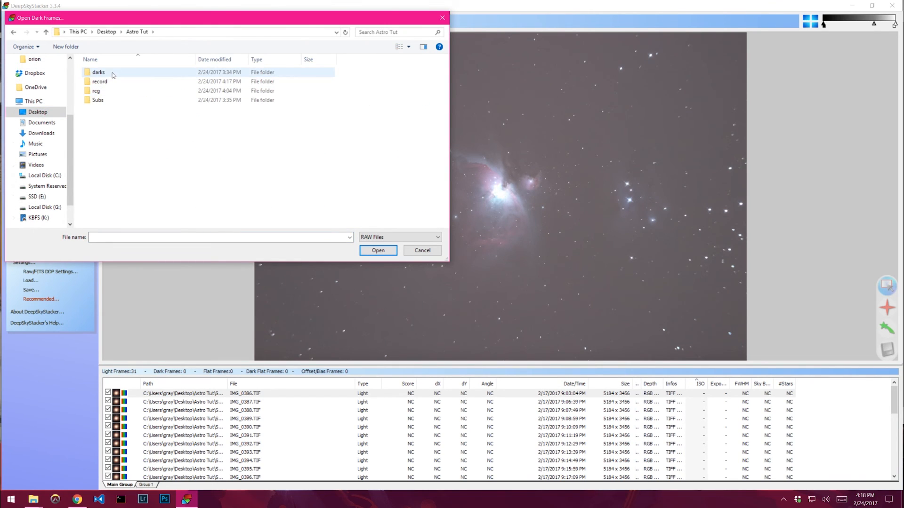
double_click(112, 73)
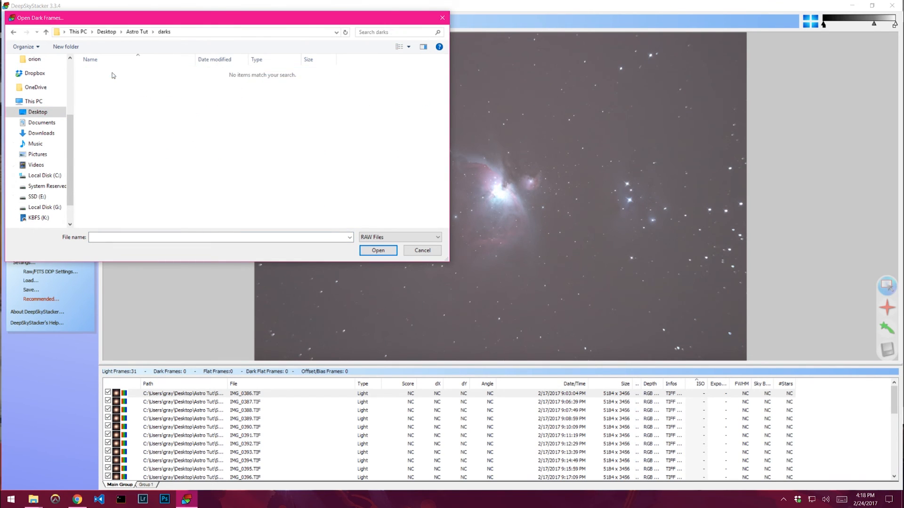
left_click(425, 237)
left_click(376, 266)
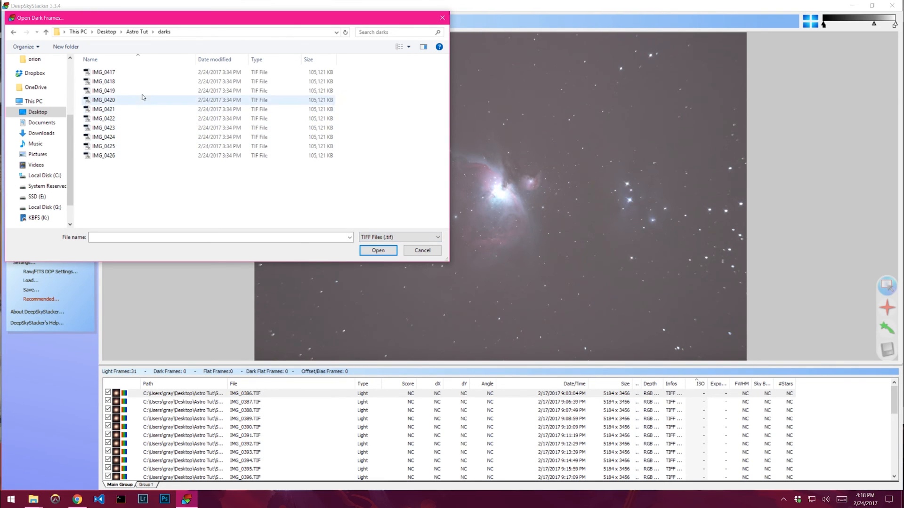
left_click(106, 72)
left_click(114, 157, "shift")
left_click(378, 250)
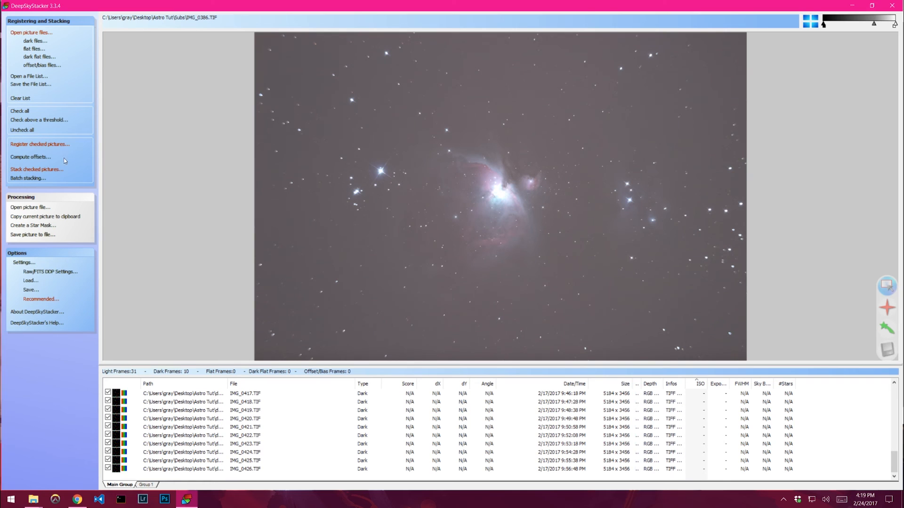
- Open the registering settings and compute the number of detected stars at a 20% star detection threshold
left_click(39, 145)
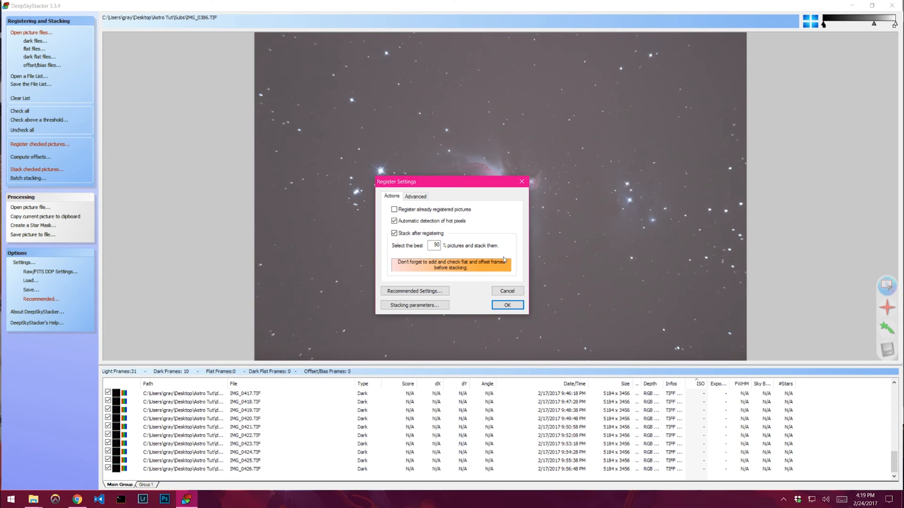
left_click(414, 196)
left_click_drag(442, 187, 526, 200)
left_click_drag(520, 232, 511, 235)
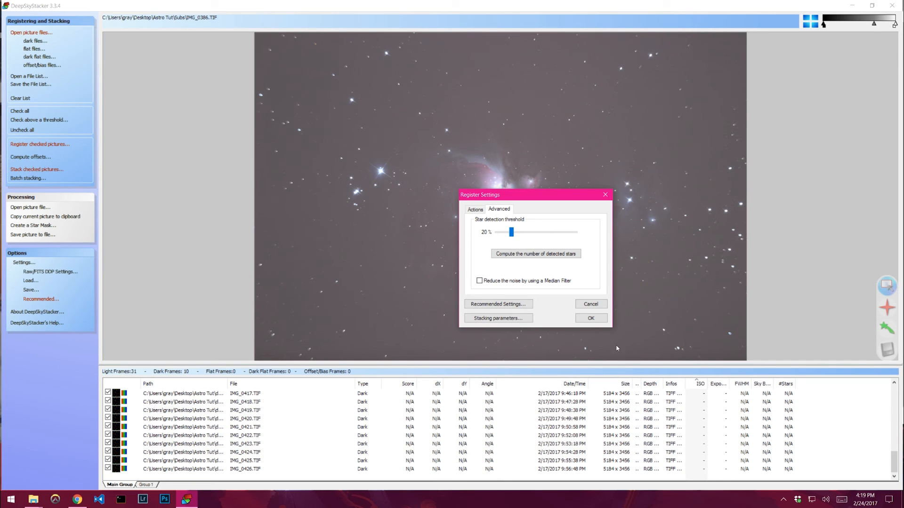
left_click(543, 256)
- Raise the star detection threshold to 30% and recompute detected stars, then lower it to 25%
left_click_drag(523, 196, 412, 184)
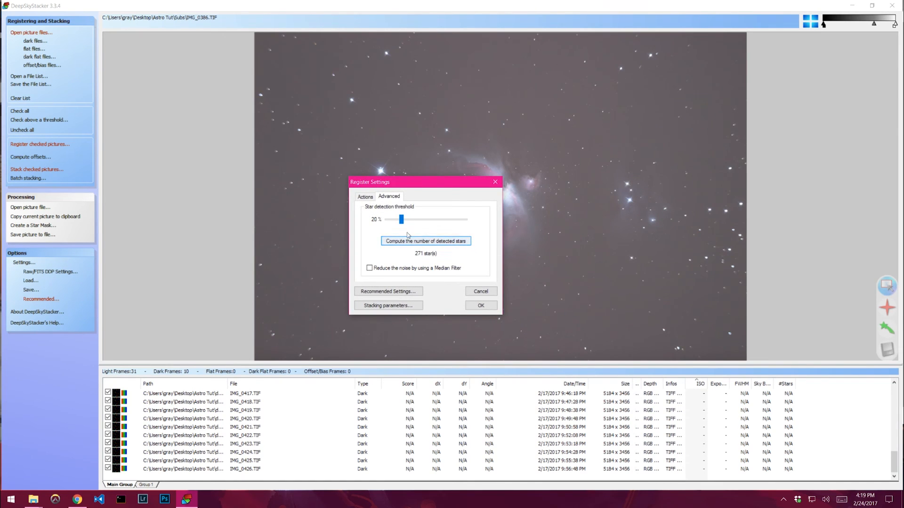
left_click_drag(400, 220, 410, 222)
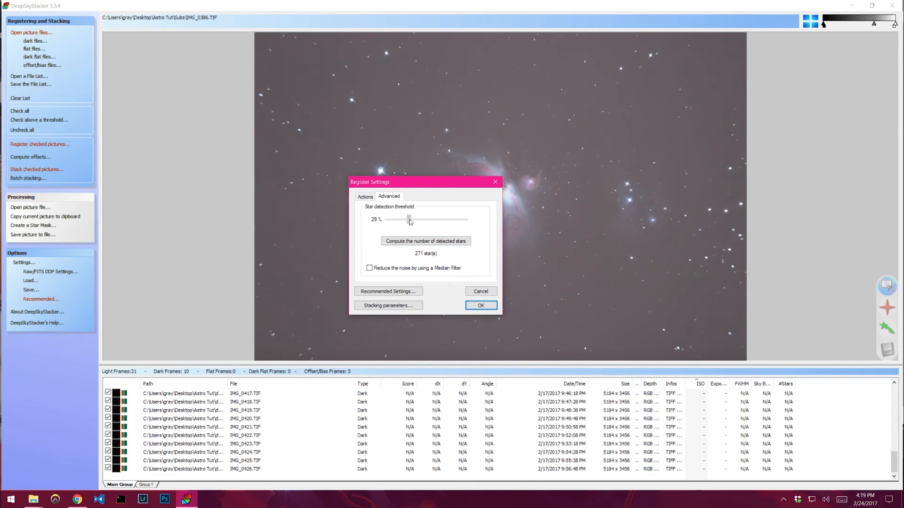
left_click(412, 243)
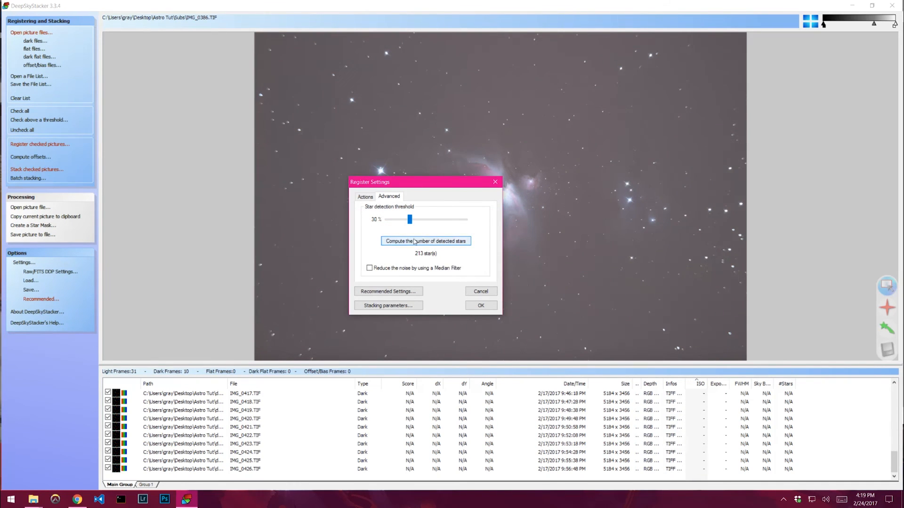
left_click_drag(409, 221, 408, 222)
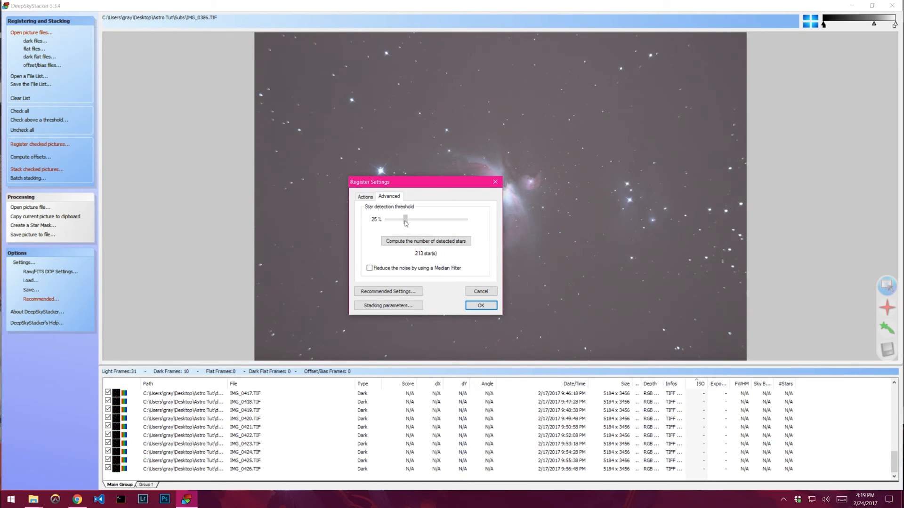
- Review the registering actions, including the best-pictures percentage, and the recommended settings without applying any
left_click(369, 197)
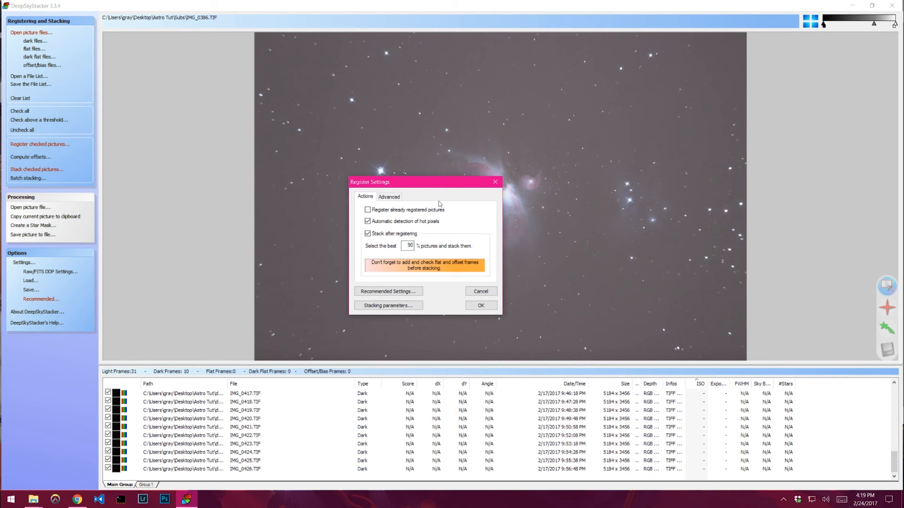
left_click_drag(438, 187, 394, 110)
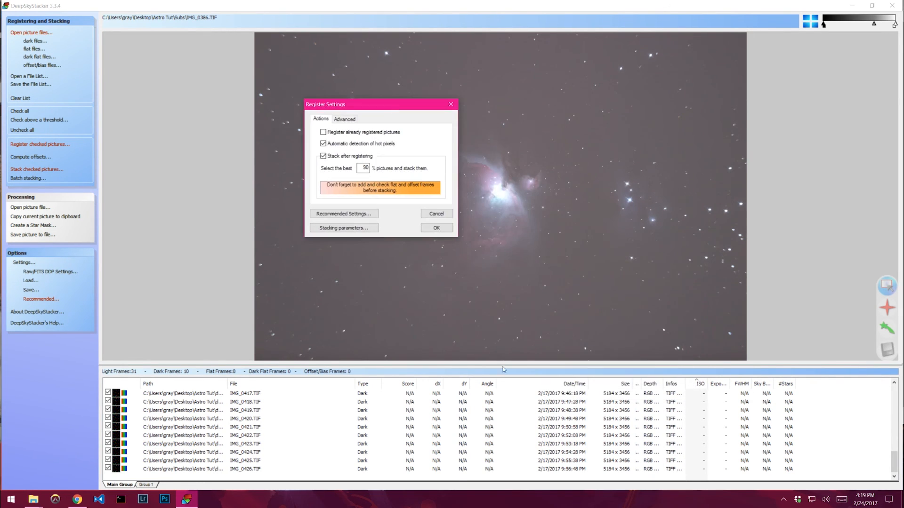
left_click(278, 409)
double_click(361, 167)
left_click_drag(362, 168, 397, 169)
left_click(363, 167)
left_click(347, 215)
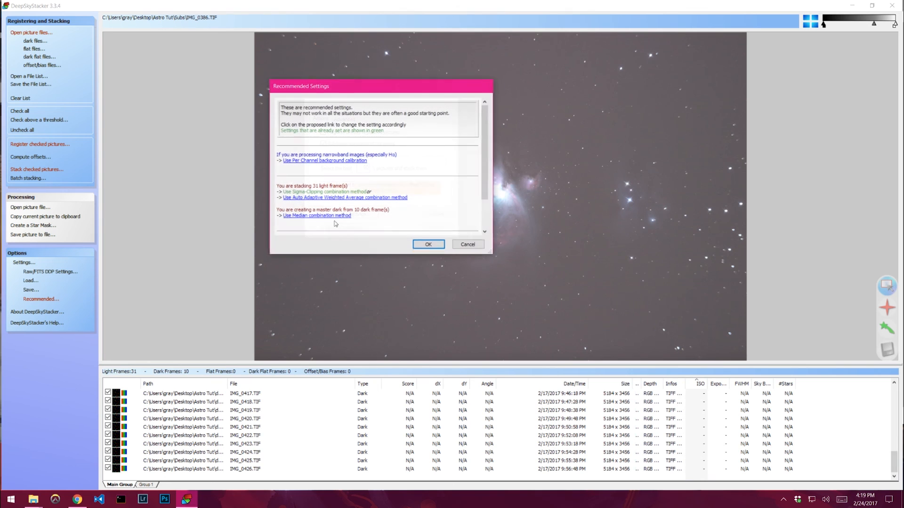
left_click(469, 246)
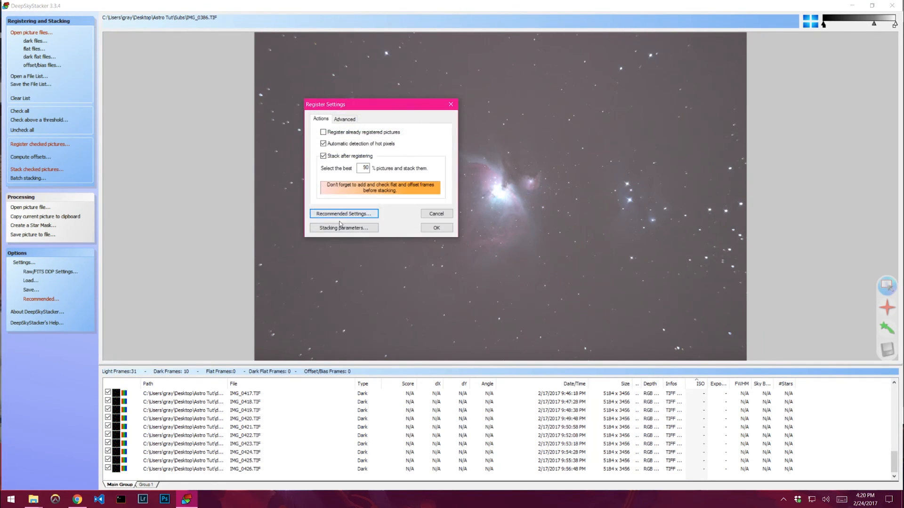
- Open the stacking parameters and enable creating a registered/calibrated file for each light frame
left_click(334, 214)
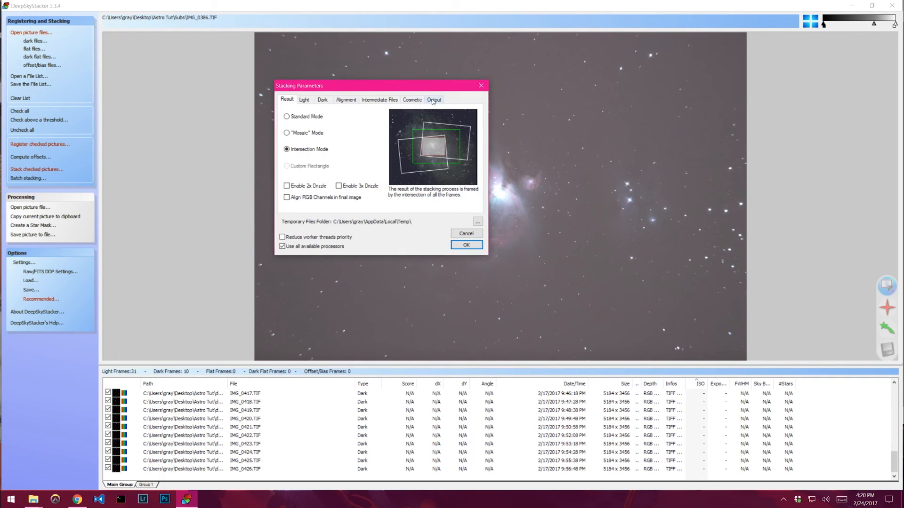
left_click(384, 100)
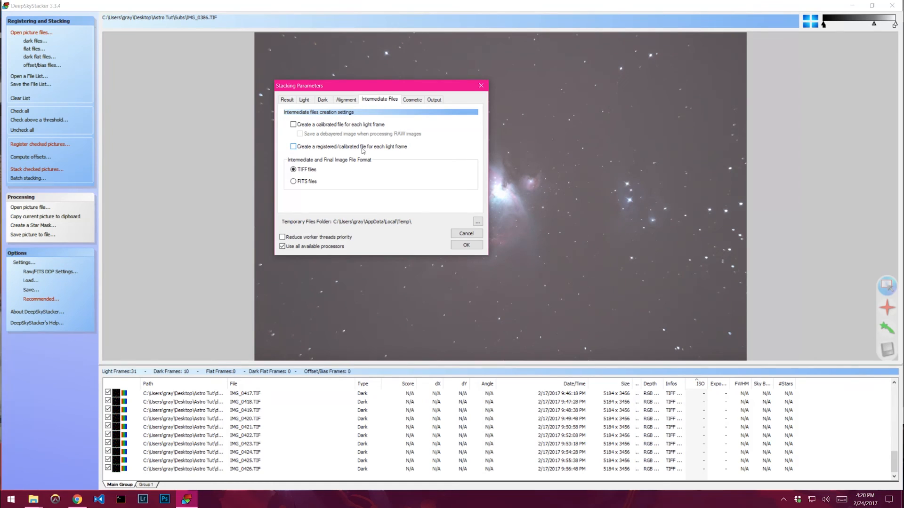
left_click(294, 147)
left_click(478, 221)
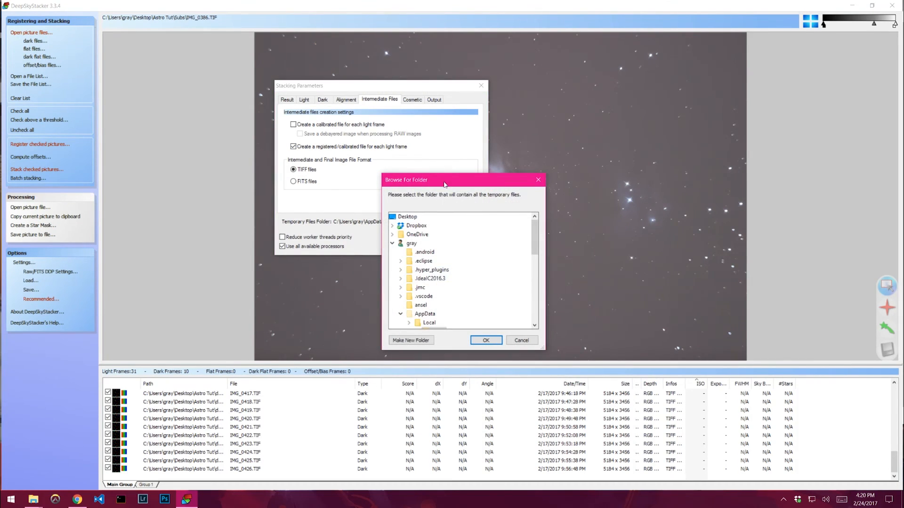
left_click_drag(451, 178, 572, 162)
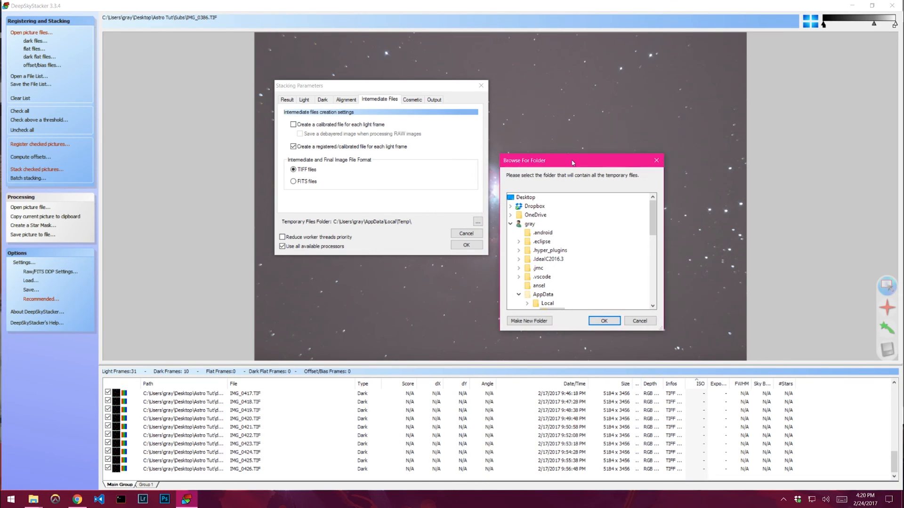
left_click(650, 324)
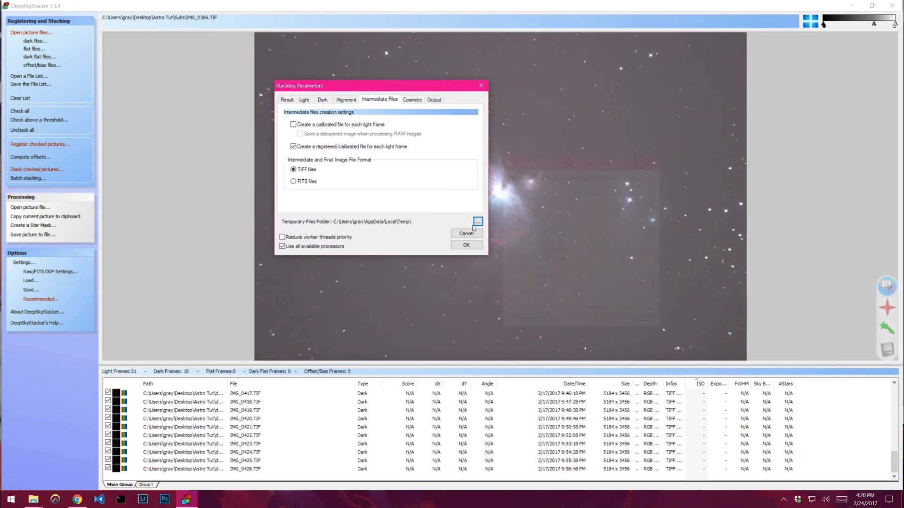
- Create a new folder named temp inside E:\Astrophotos and set it as the temporary files folder
left_click(434, 99)
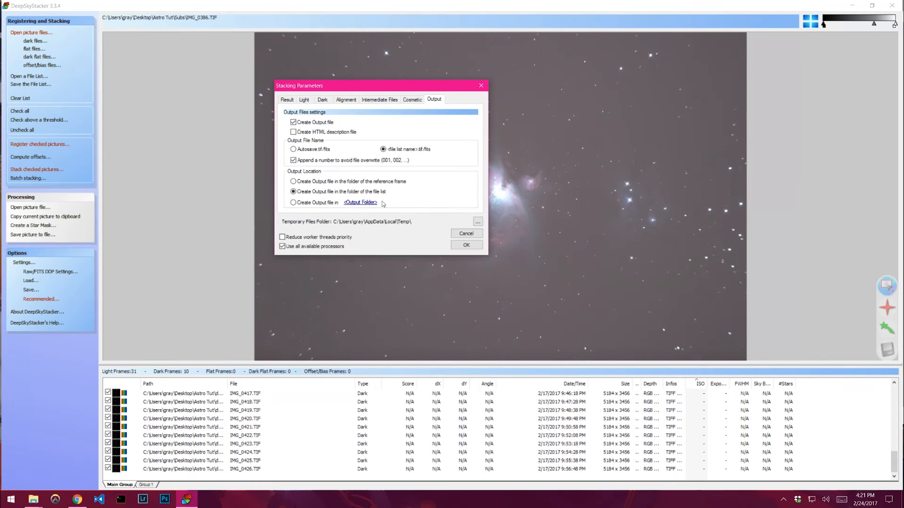
left_click(478, 222)
scroll(447, 268, "down", 5)
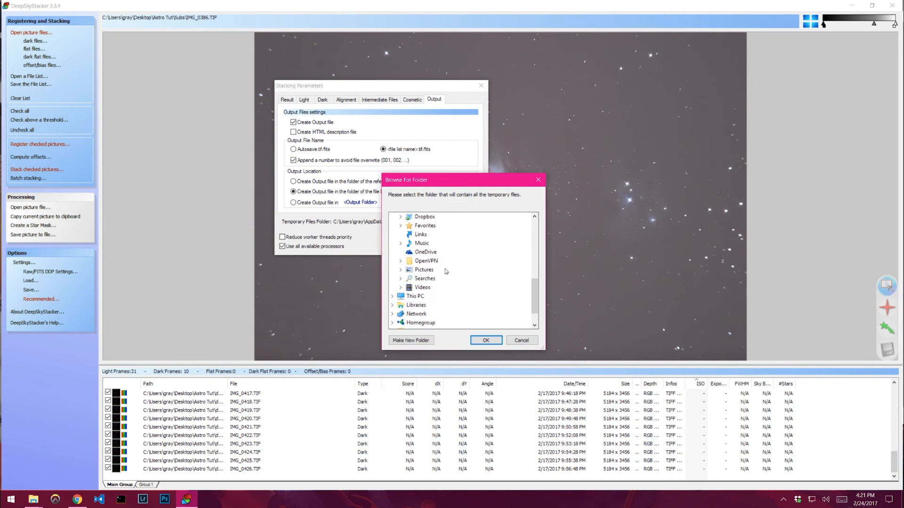
double_click(408, 279)
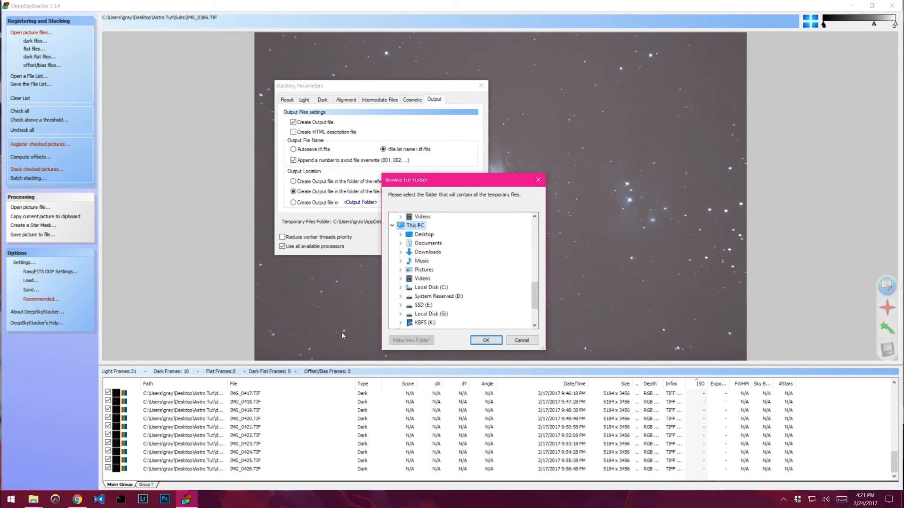
left_click(11, 499)
left_click(18, 421)
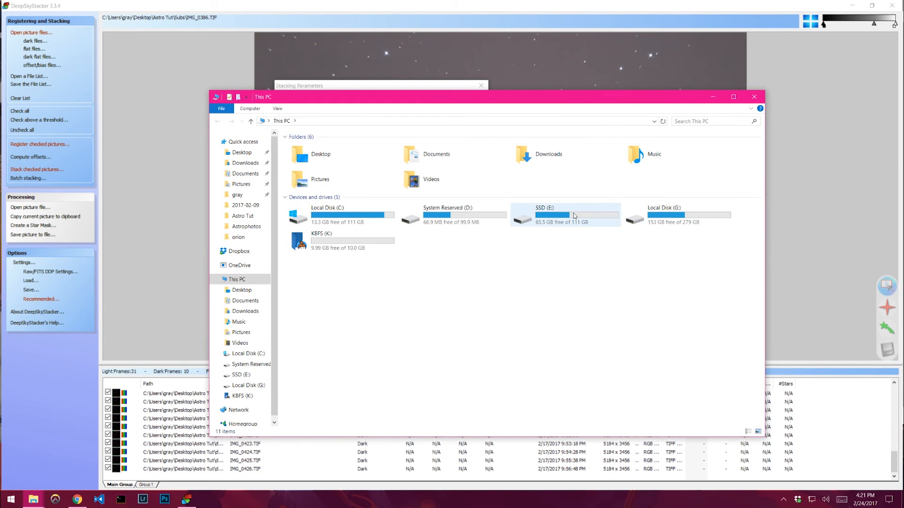
left_click(753, 97)
double_click(423, 309)
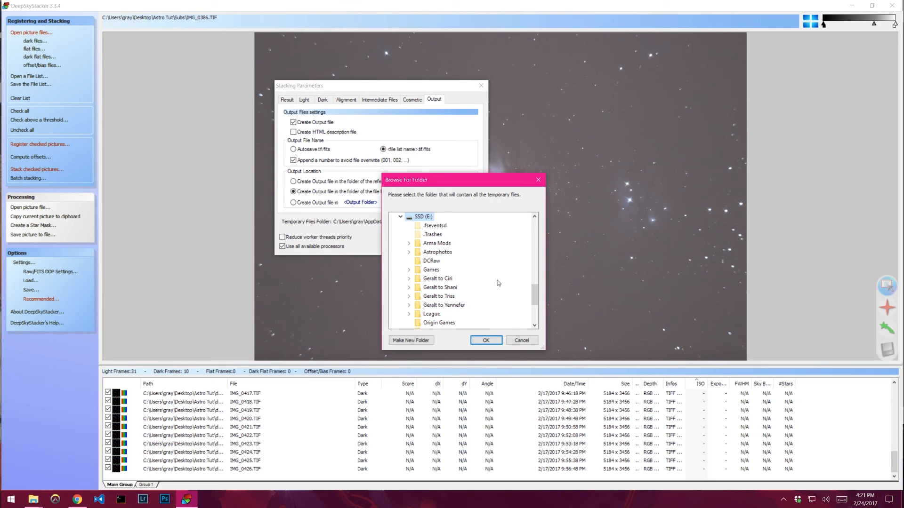
double_click(438, 252)
left_click(423, 340)
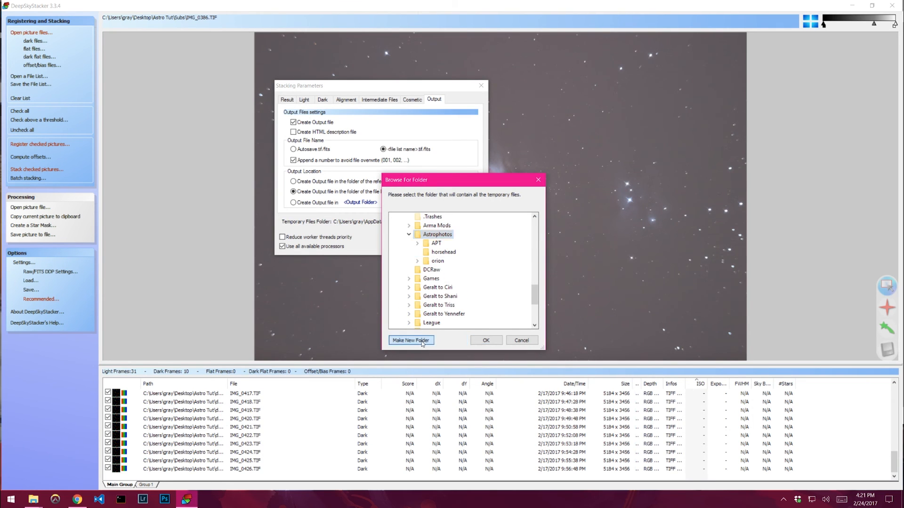
type("temp")
key("Return")
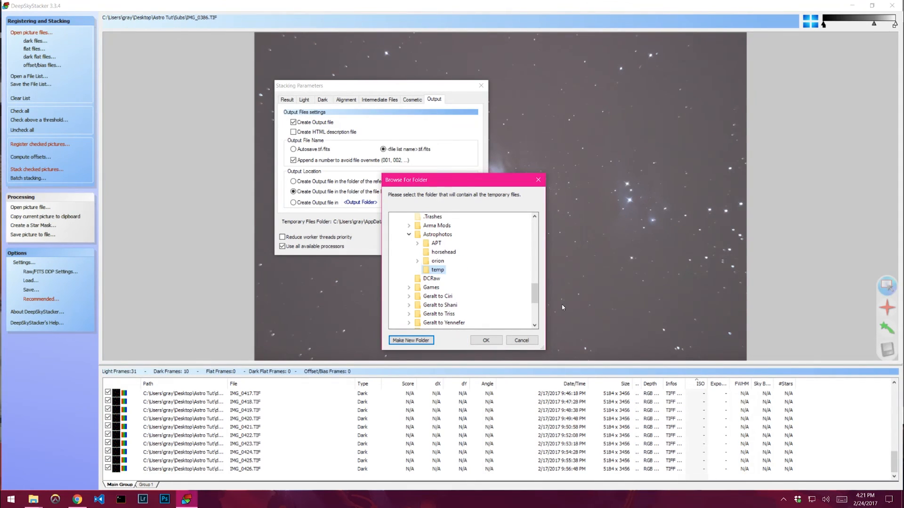
left_click(486, 340)
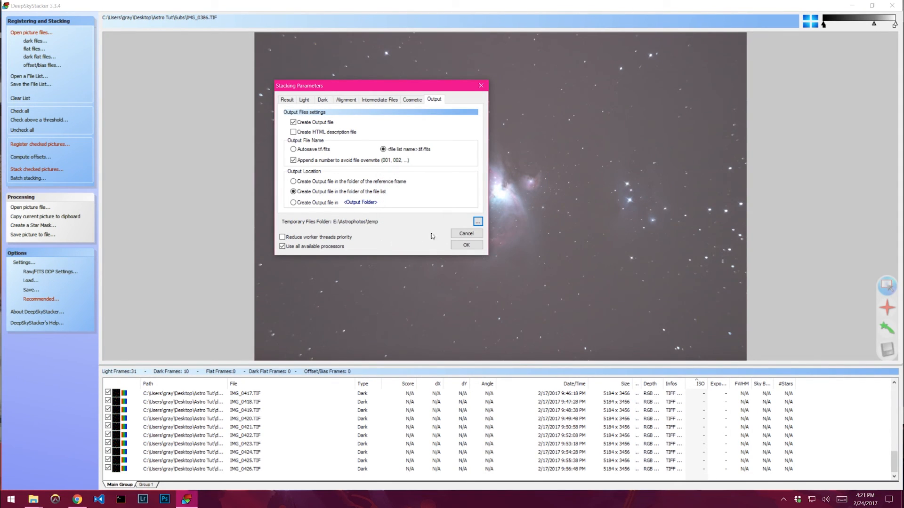
- Switch the stacking result to Standard Mode and choose No Background Calibration for the light frames
left_click(287, 99)
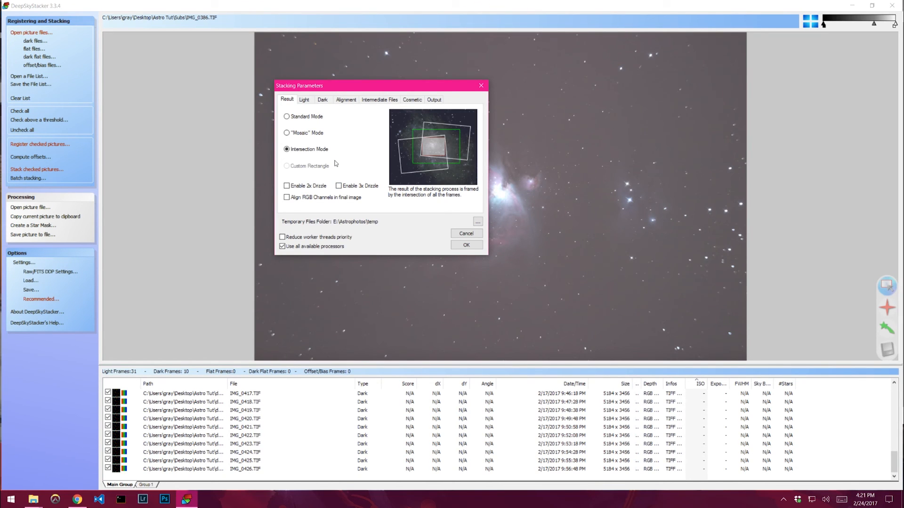
left_click(305, 119)
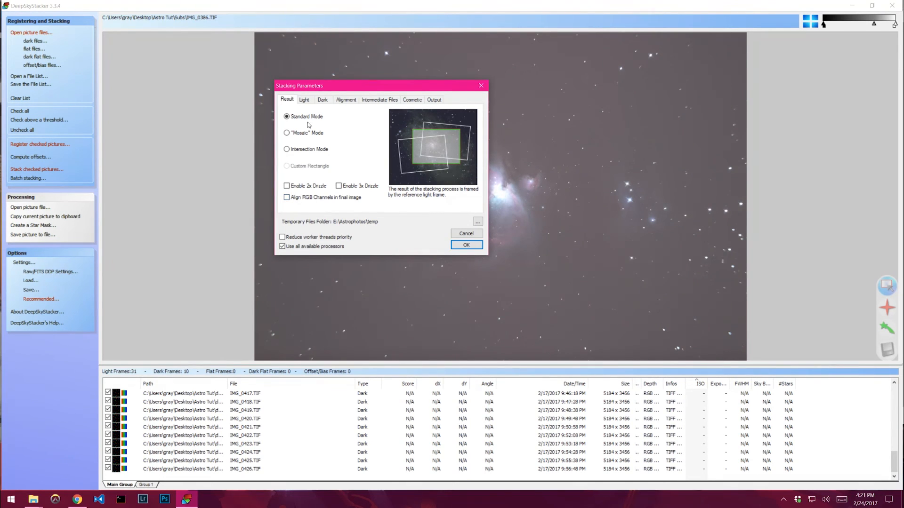
left_click(304, 100)
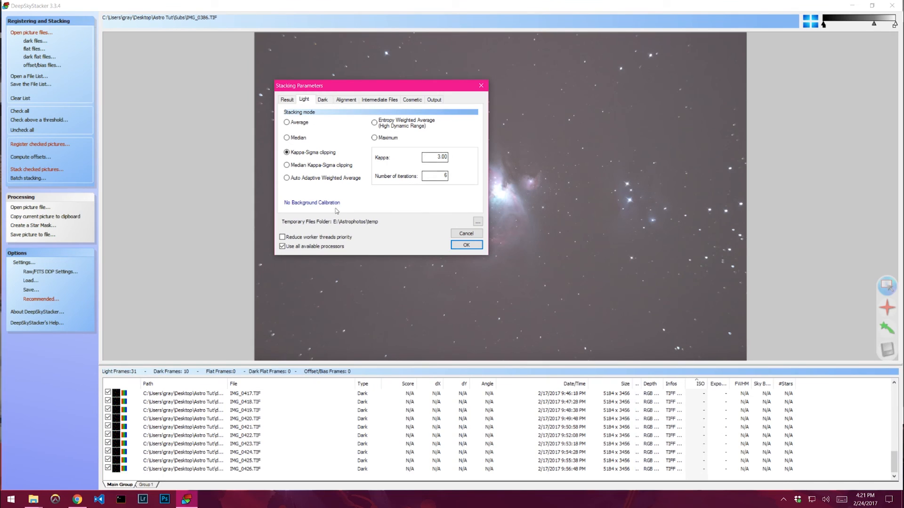
left_click(300, 204)
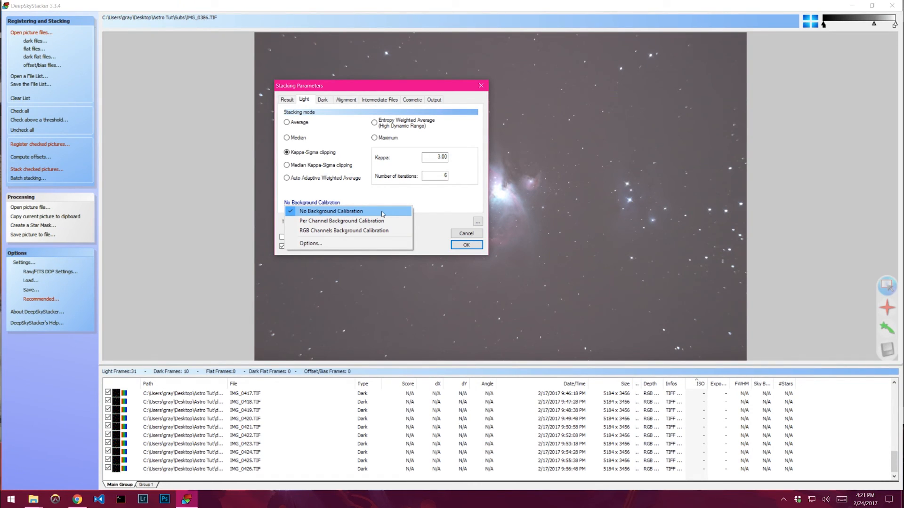
left_click(352, 212)
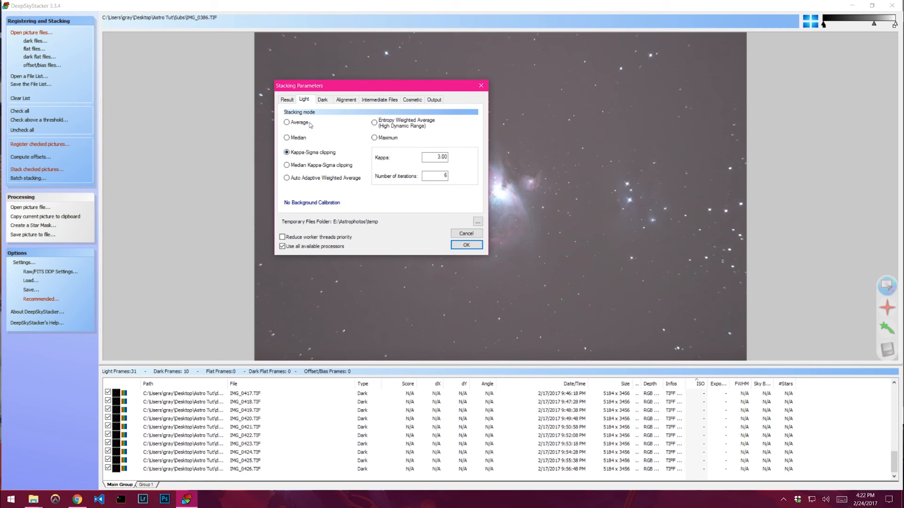
- Review the dark-frame stacking settings and the recommended settings without applying any
left_click(322, 100)
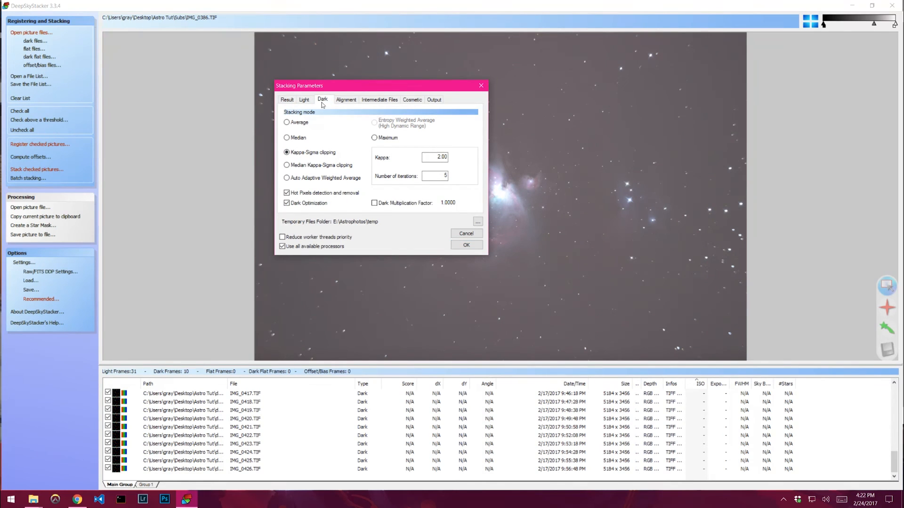
mouse_move(313, 156)
left_click(466, 245)
left_click(344, 214)
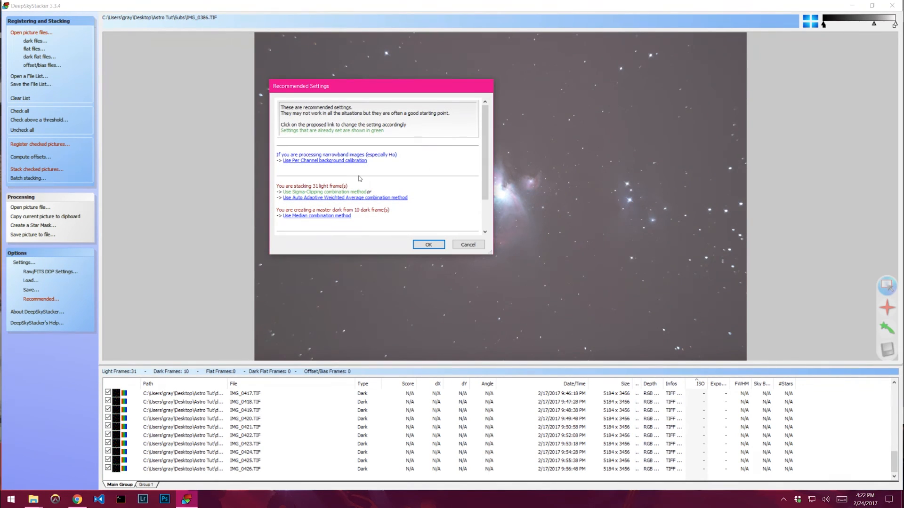
scroll(360, 178, "down", 1)
left_click(468, 246)
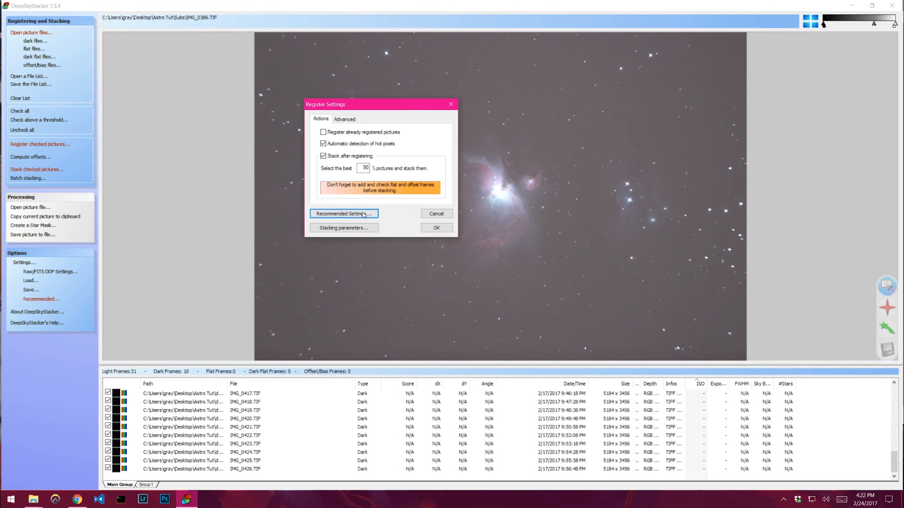
- Reopen the stacking parameters and set the dark frame stacking mode to Average
left_click(343, 228)
left_click(324, 100)
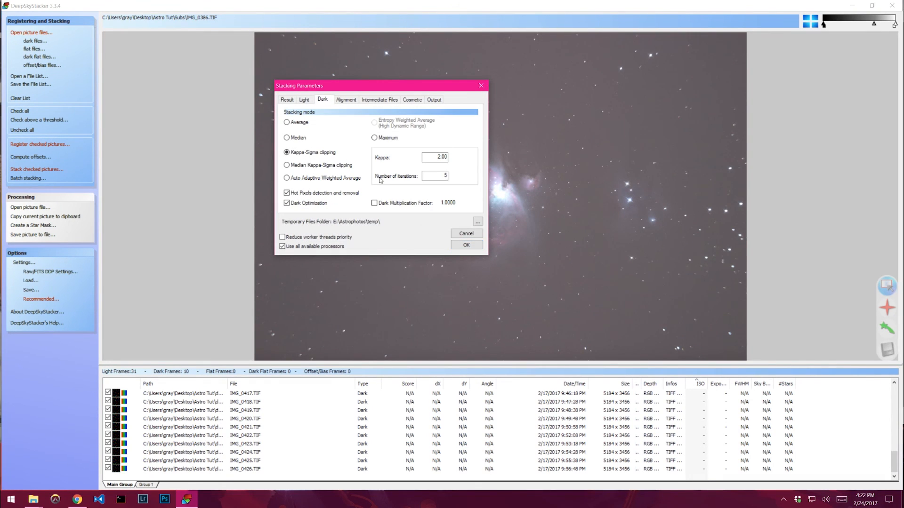
left_click(301, 123)
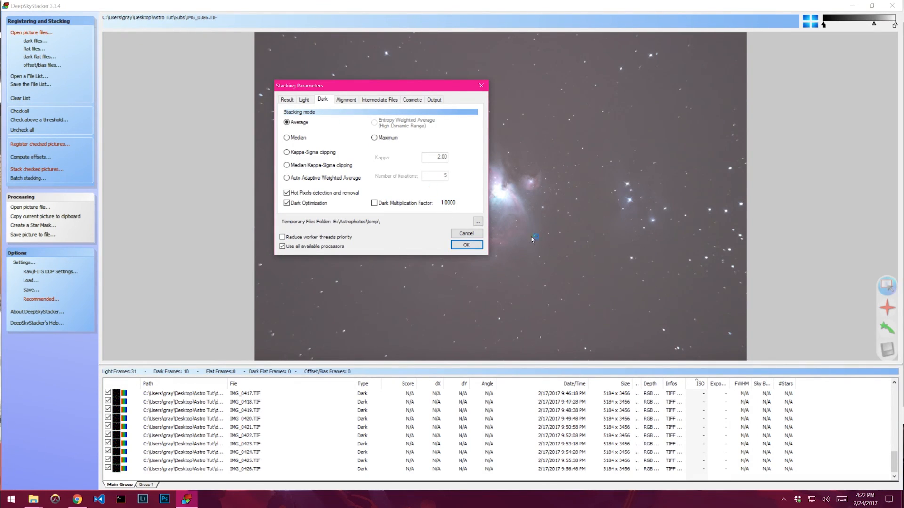
- Review the alignment, intermediate files, cosmetic and output settings, then close the stacking and register dialogs
left_click(355, 101)
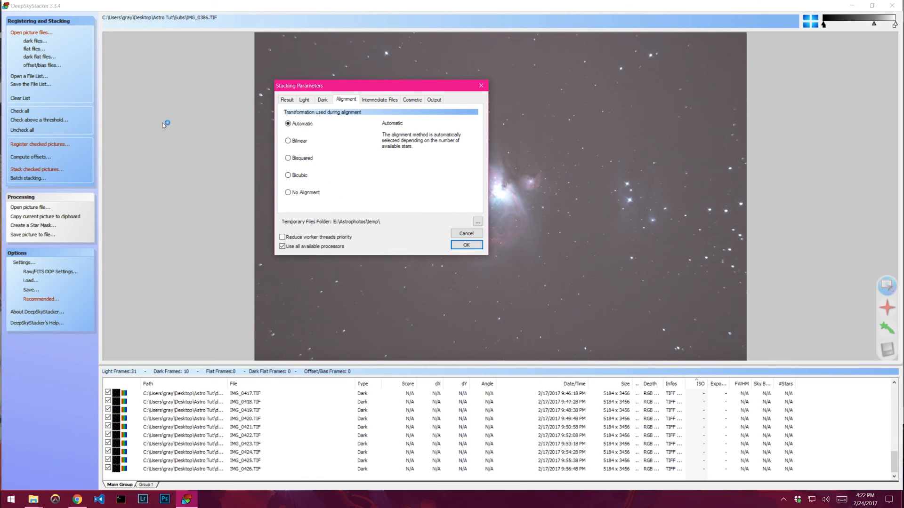
left_click(390, 100)
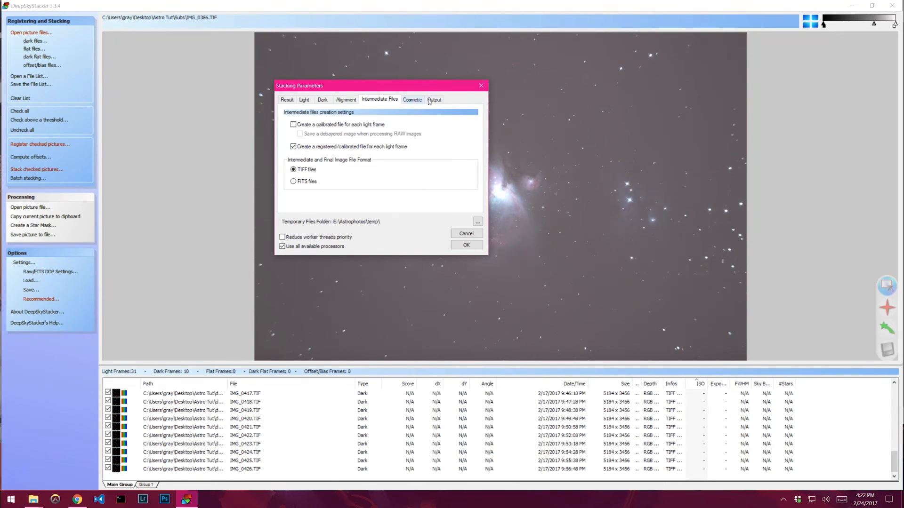
left_click(414, 101)
left_click(431, 100)
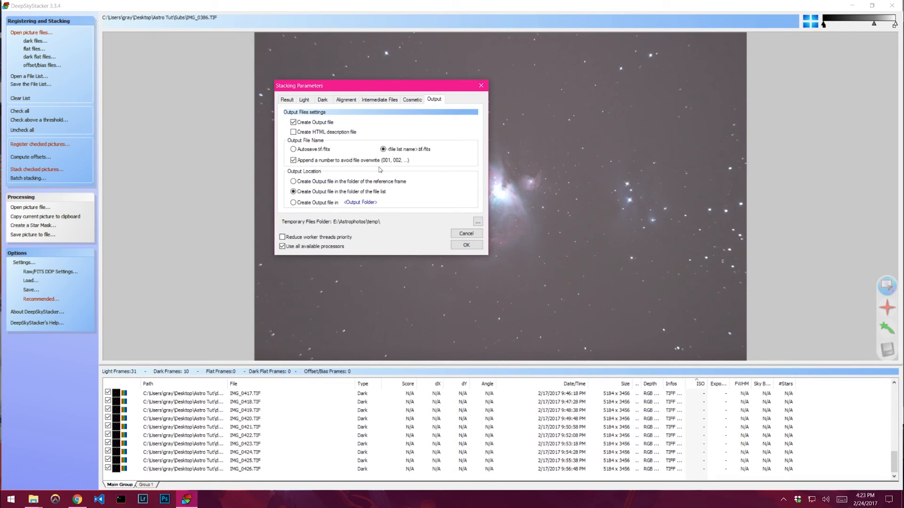
left_click(467, 244)
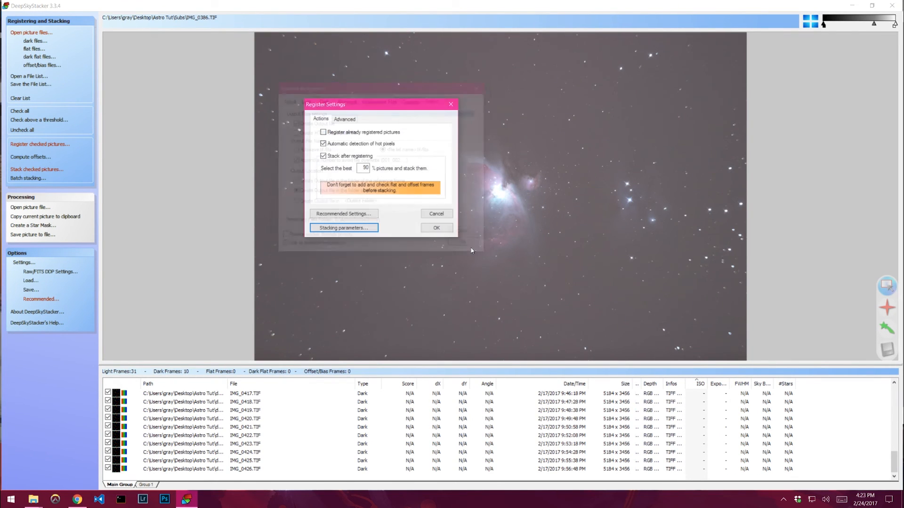
left_click(435, 216)
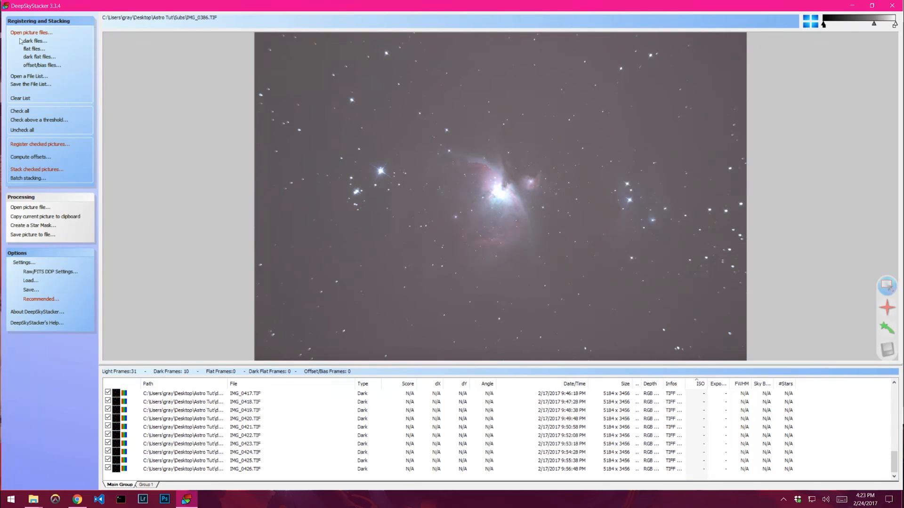
- Save the file list as m42 in the reg folder under Desktop\Astro Tut
left_click(29, 85)
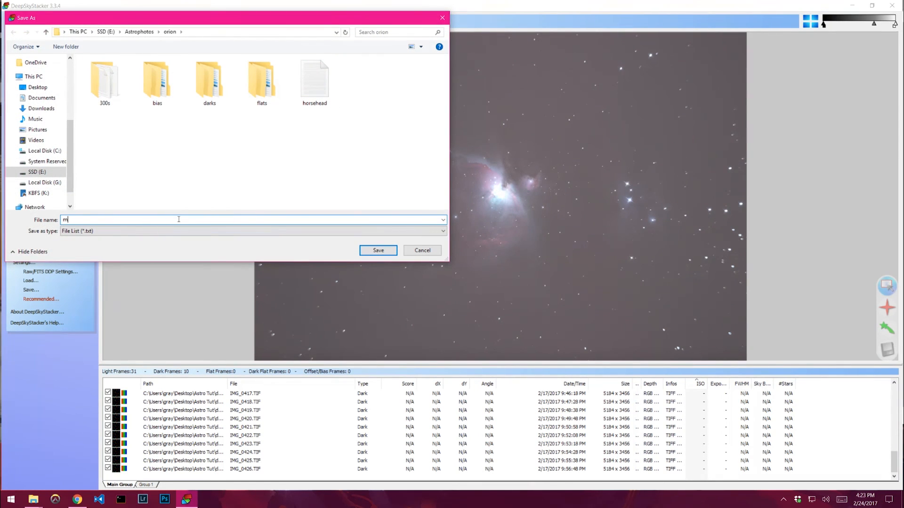
scroll(45, 189, "up", 3)
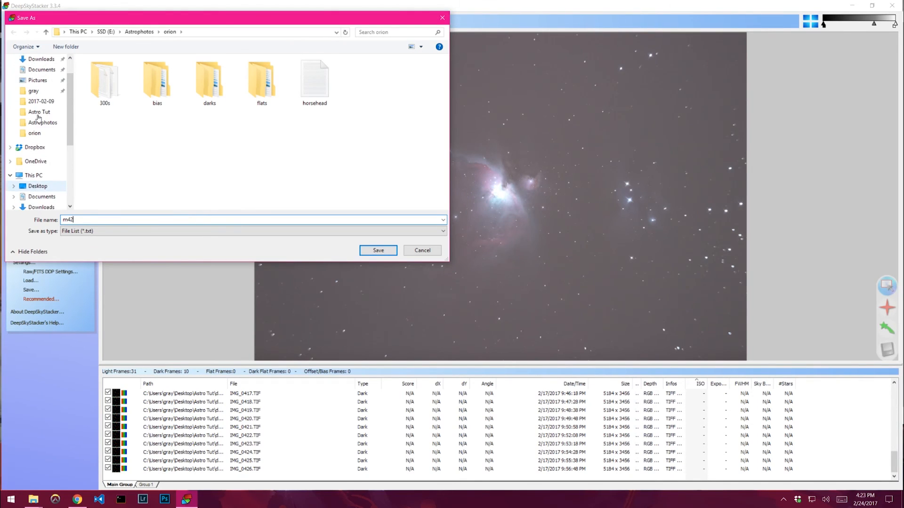
left_click(45, 188)
double_click(108, 92)
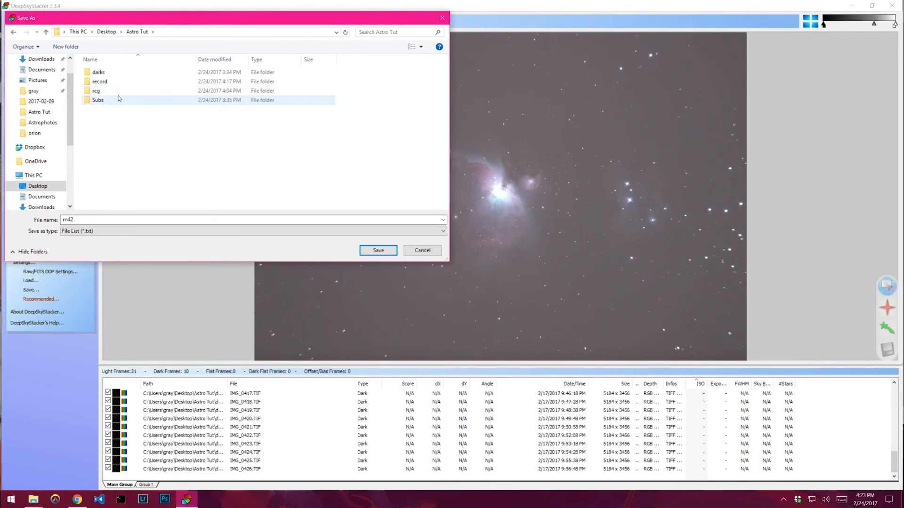
double_click(96, 93)
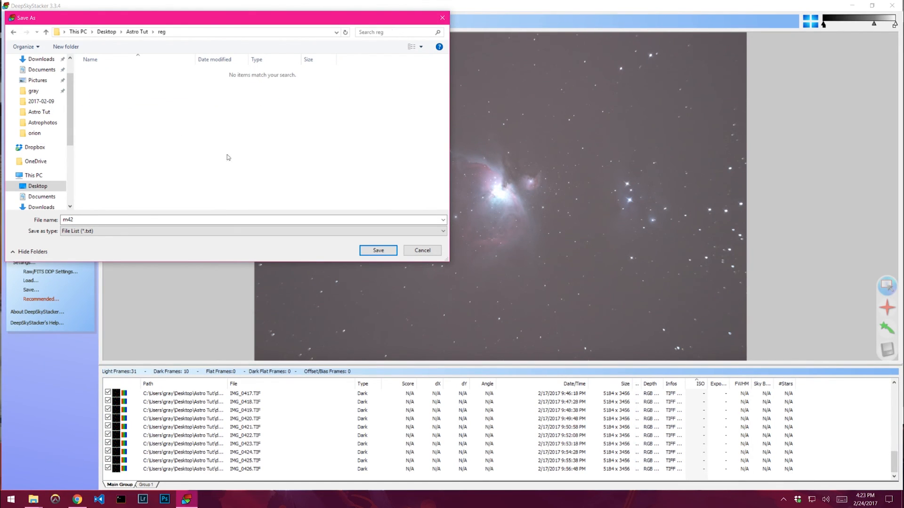
key("Return")
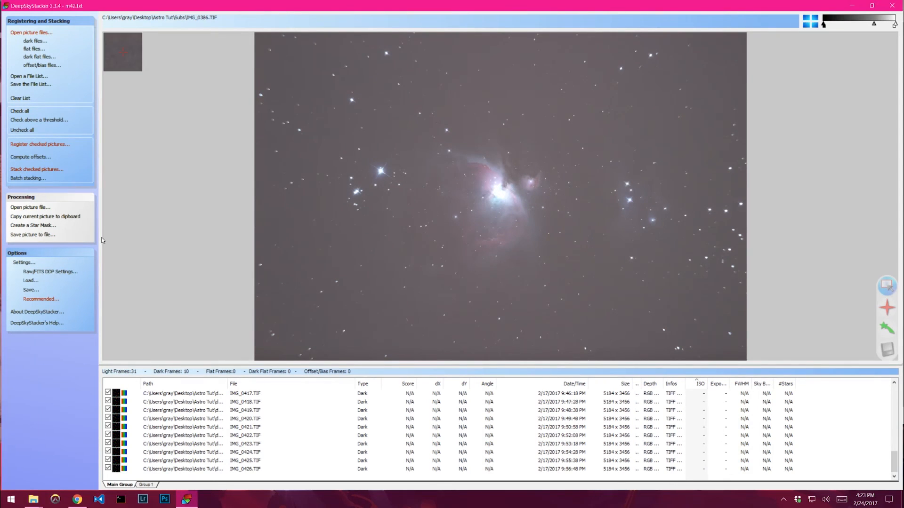
- Open the register settings and review the stacking parameters' output, intermediate files and result settings, then close them
left_click(39, 145)
left_click(402, 305)
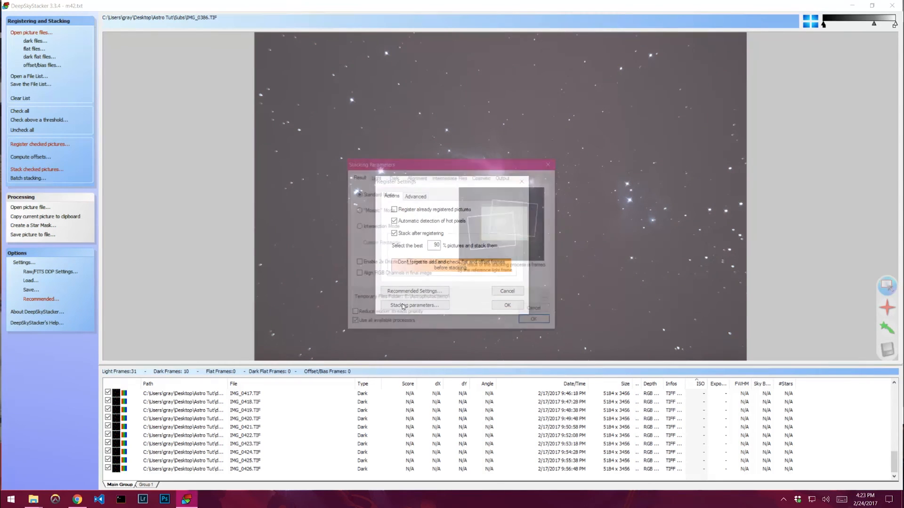
left_click(506, 177)
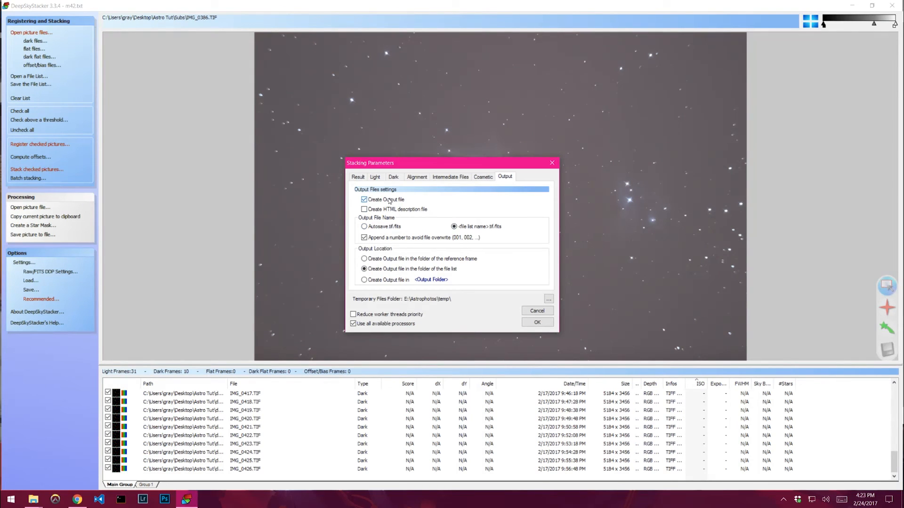
left_click(390, 201)
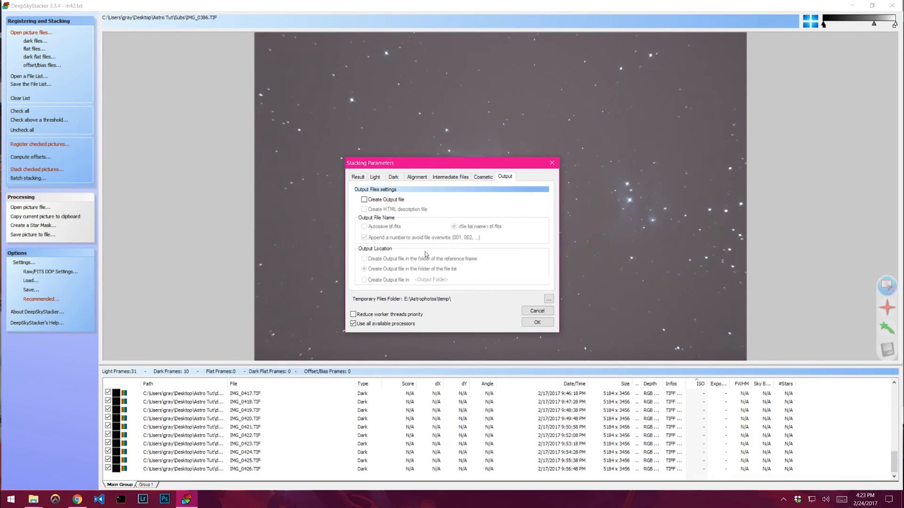
left_click(394, 201)
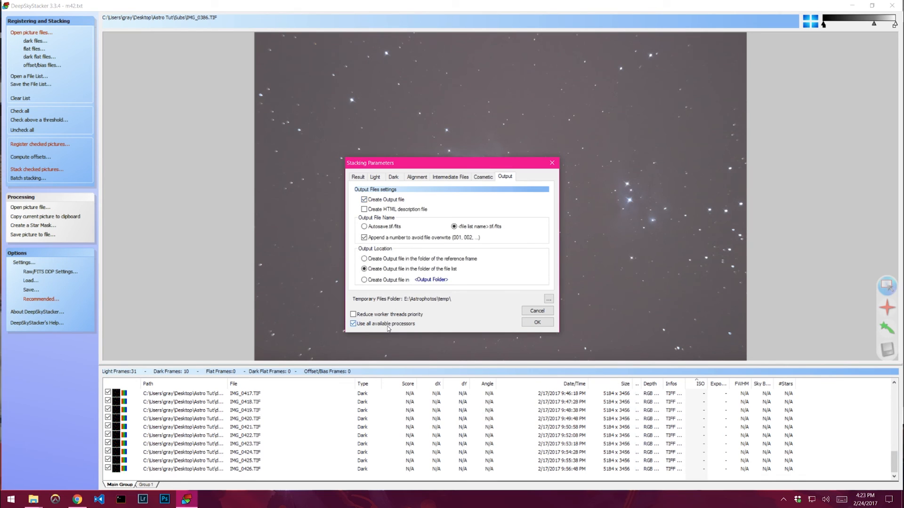
left_click(450, 176)
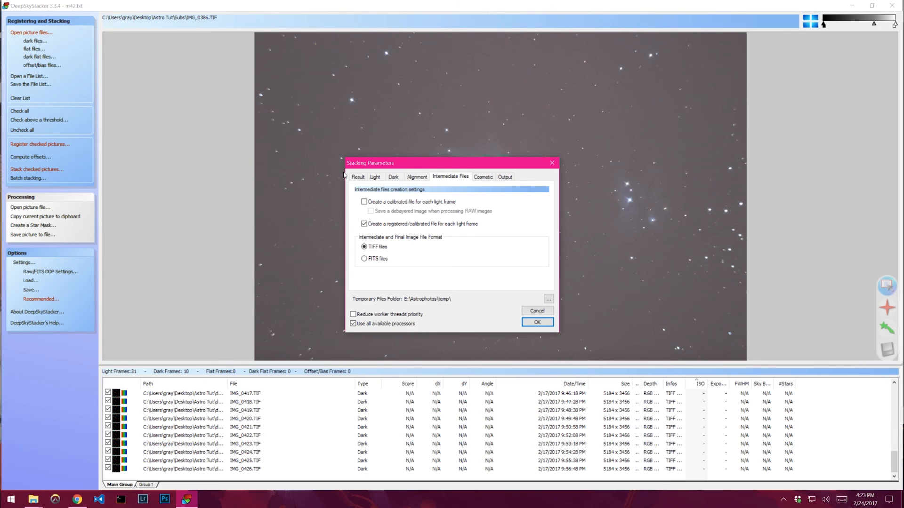
left_click(354, 178)
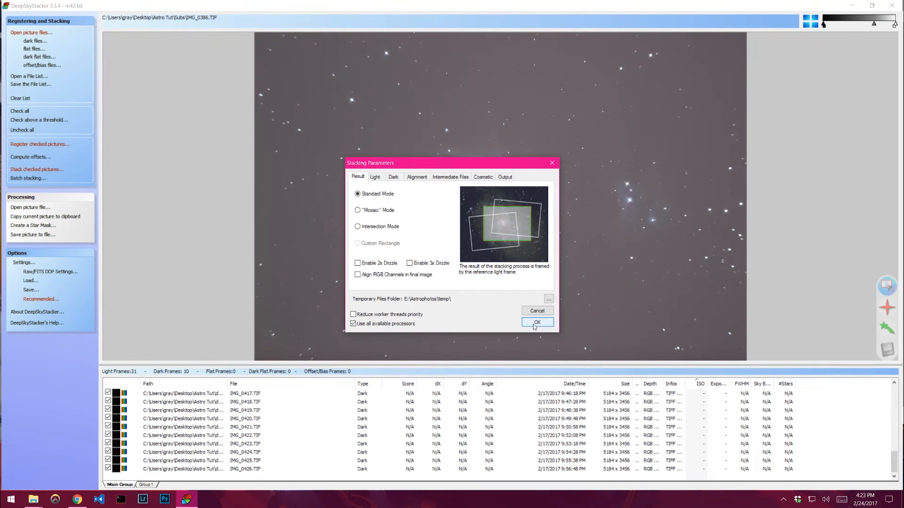
left_click(535, 324)
- Start registering and stacking the checked pictures, confirming the listed stacking steps
left_click(517, 307)
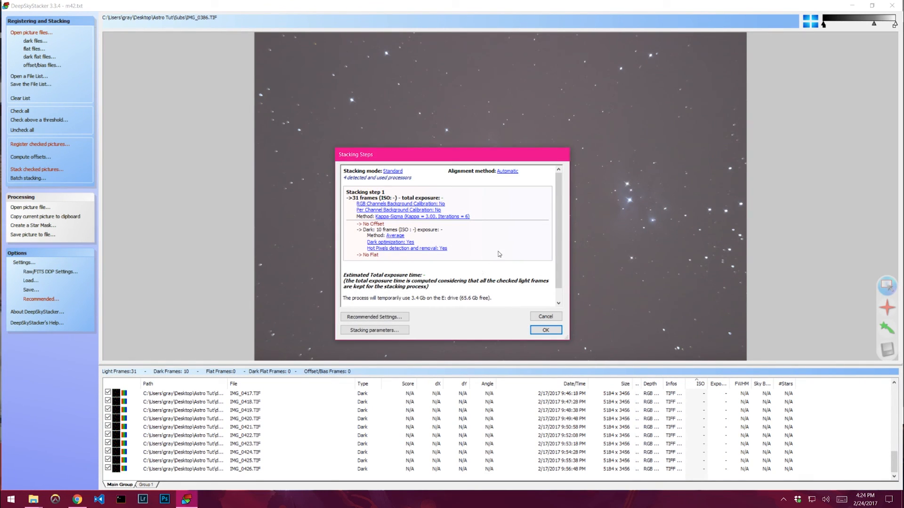
scroll(496, 250, "down", 1)
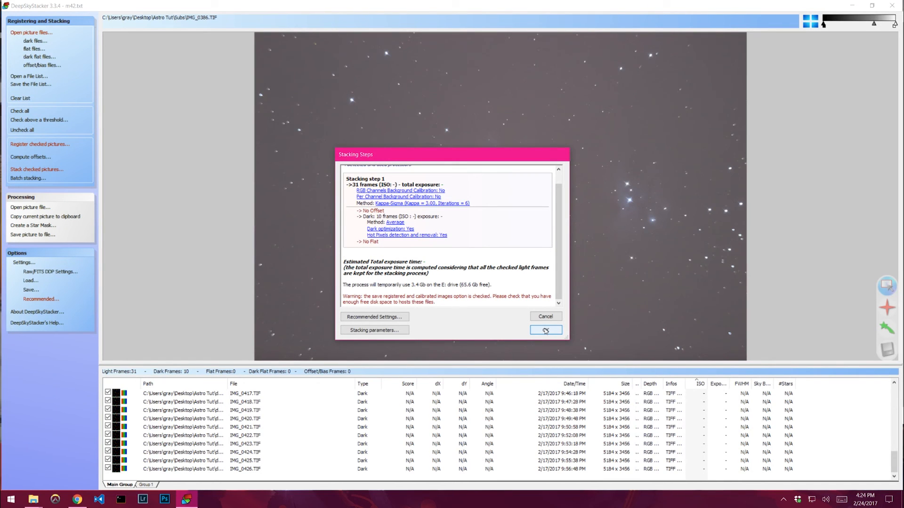
left_click(546, 329)
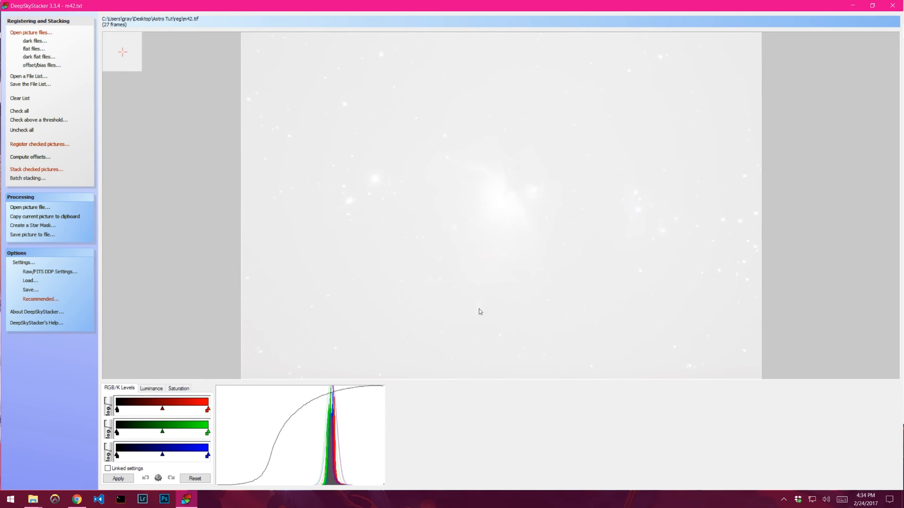
- Save the stacked picture to the Desktop as m42 in TIFF Image (32 bit/ch - rational) format
left_click(41, 236)
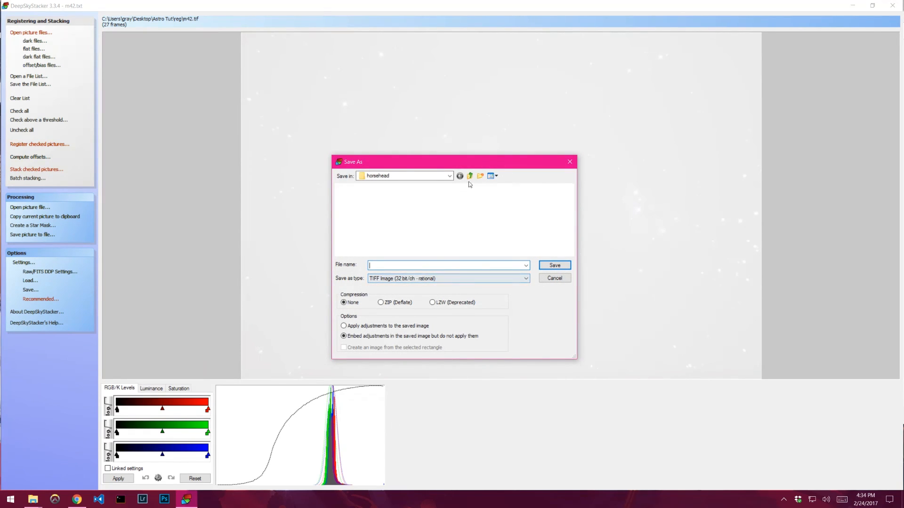
left_click(448, 177)
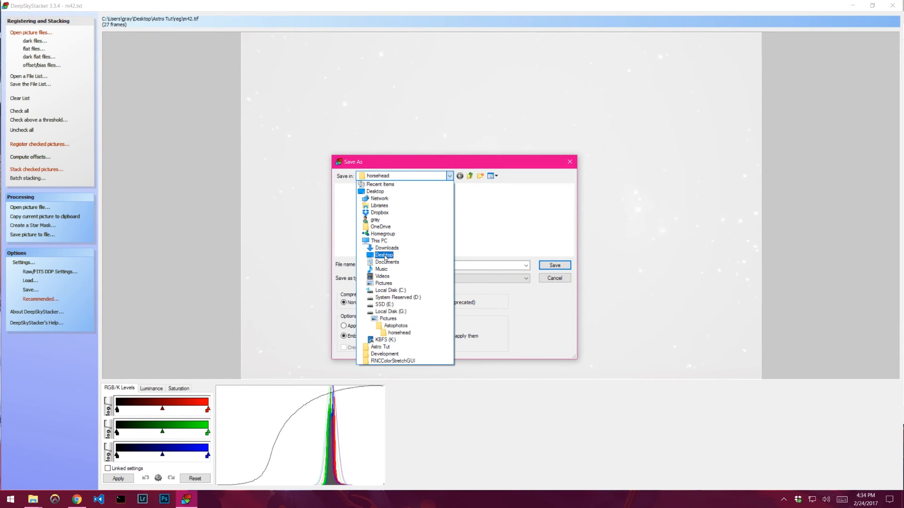
left_click(383, 259)
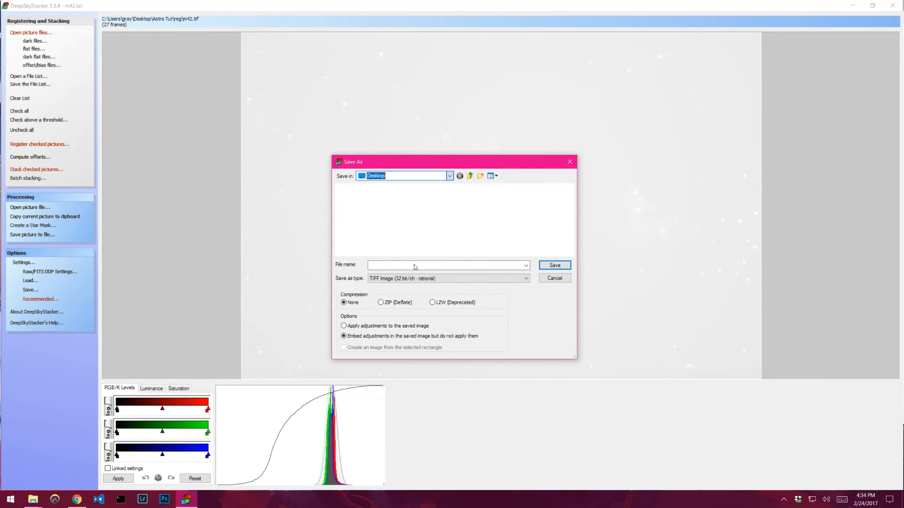
type("m42")
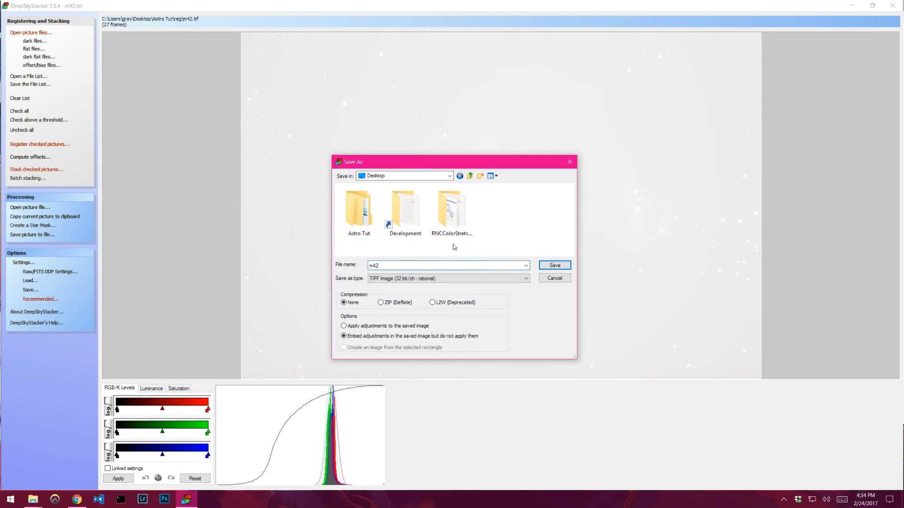
left_click(424, 278)
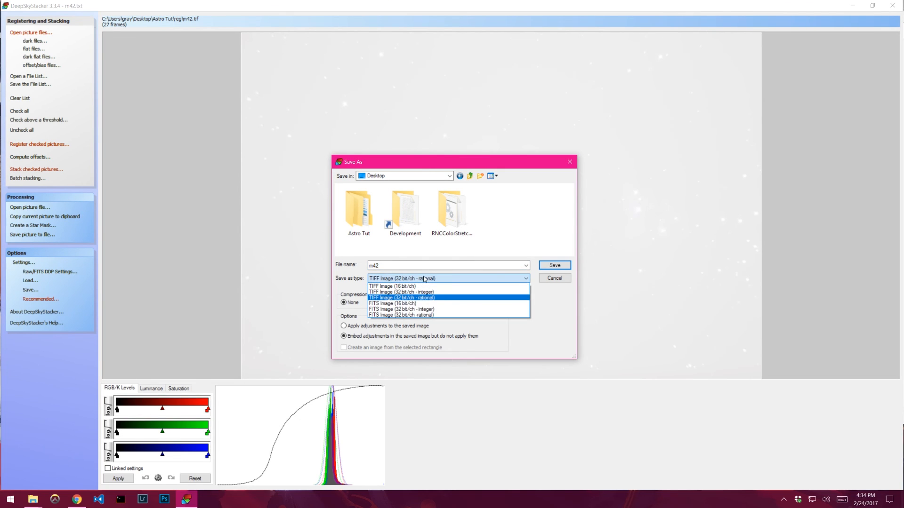
left_click(399, 299)
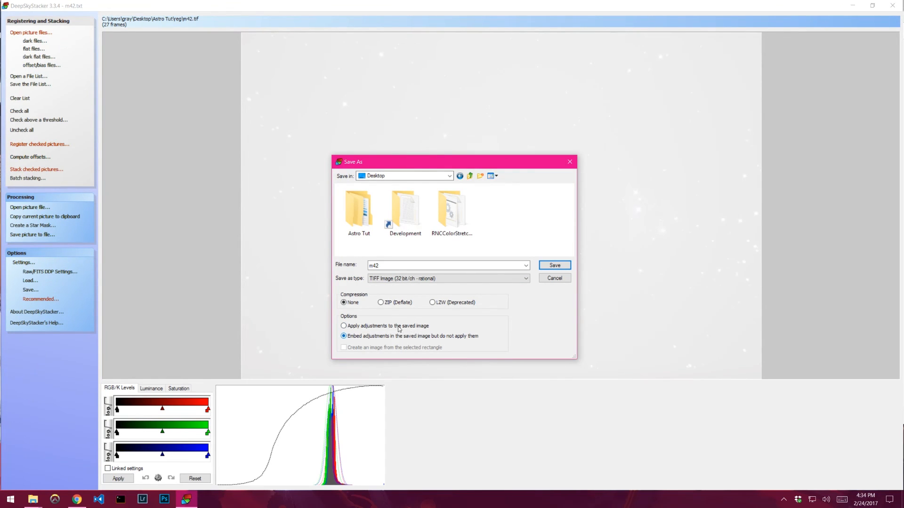
left_click(554, 265)
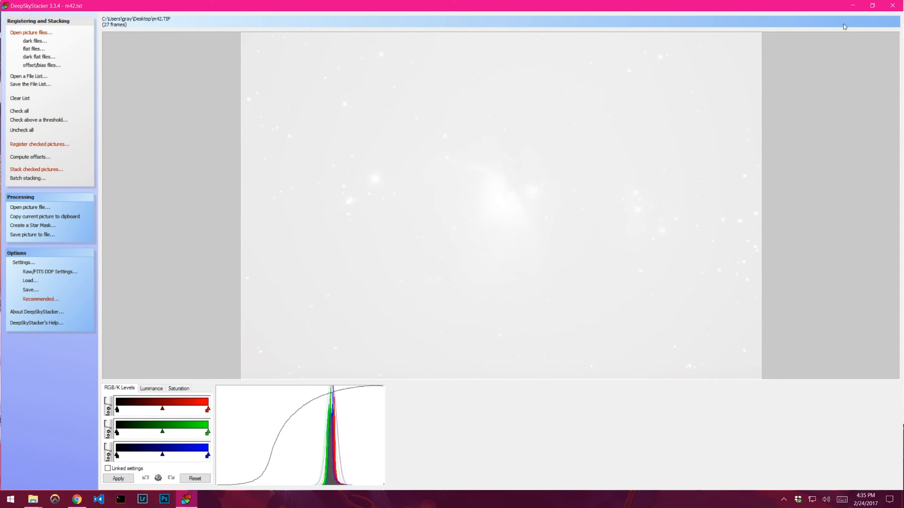
- Close DeepSkyStacker and the Desktop folder window
left_click(891, 7)
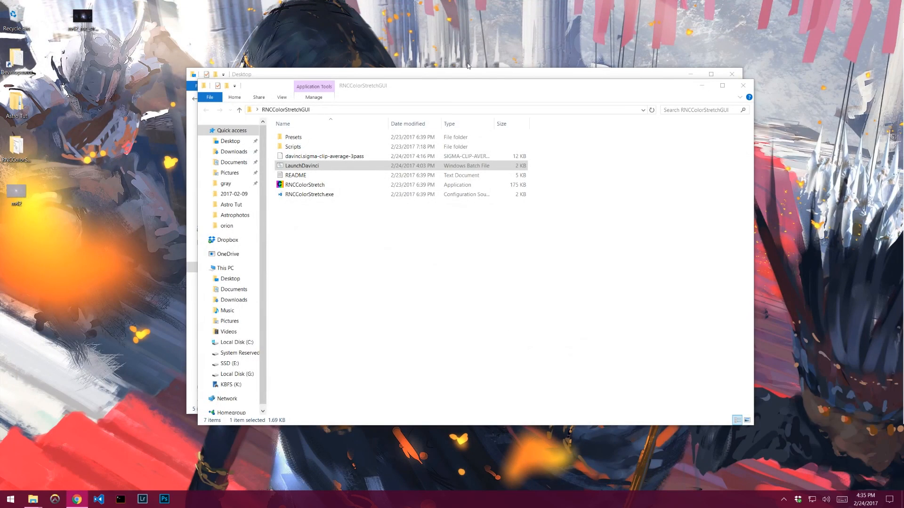
left_click(441, 97)
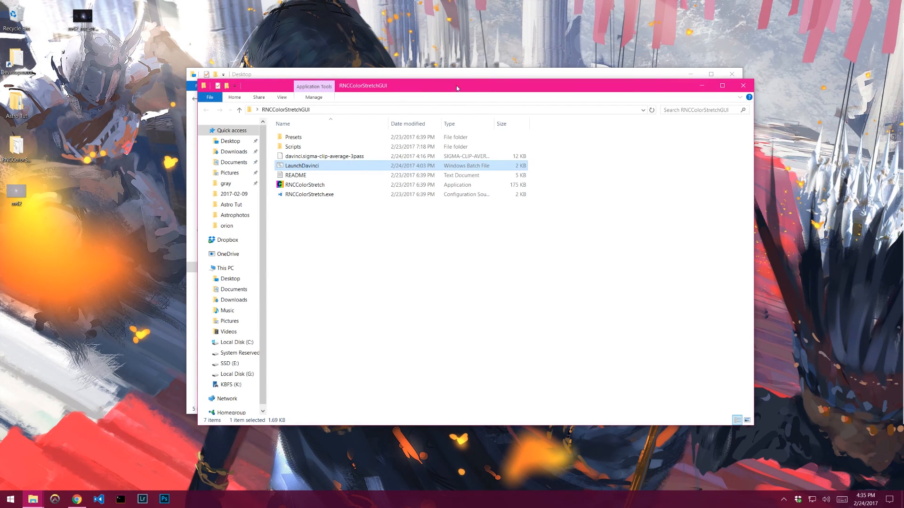
left_click_drag(458, 85, 367, 70)
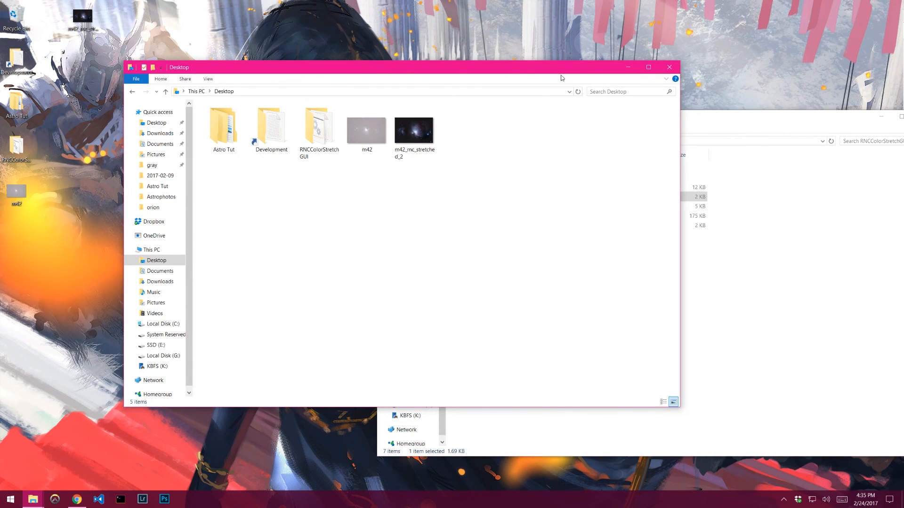
left_click(669, 67)
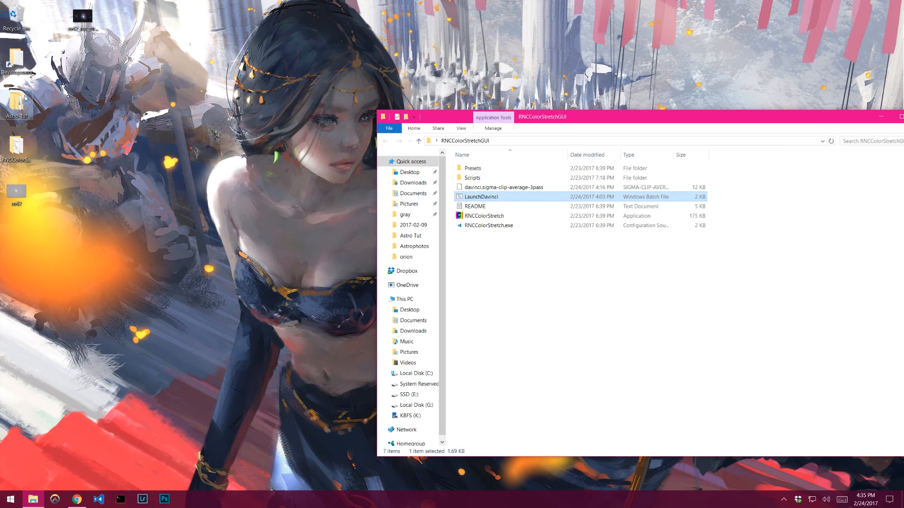
- Browse the Astro Tut, Astrophotos temp and Subs folders to examine the files produced by stacking
double_click(23, 107)
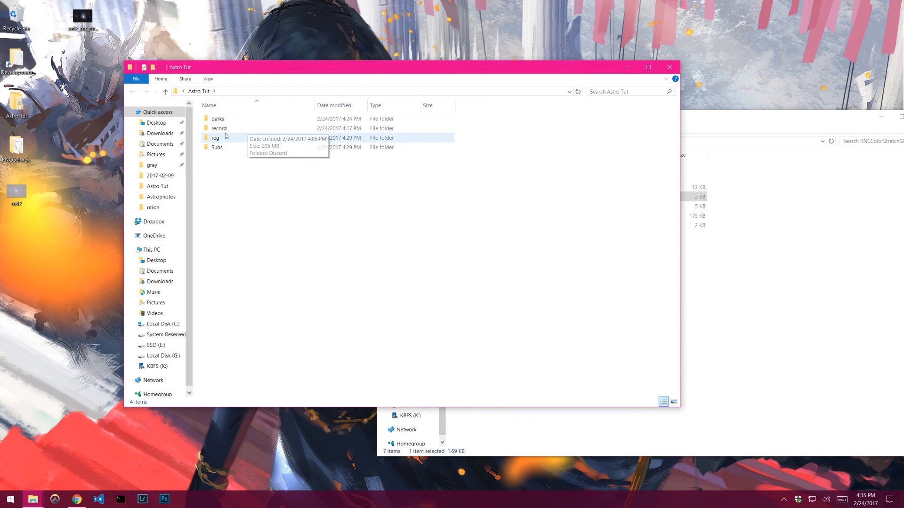
double_click(238, 126)
key("alt+Left")
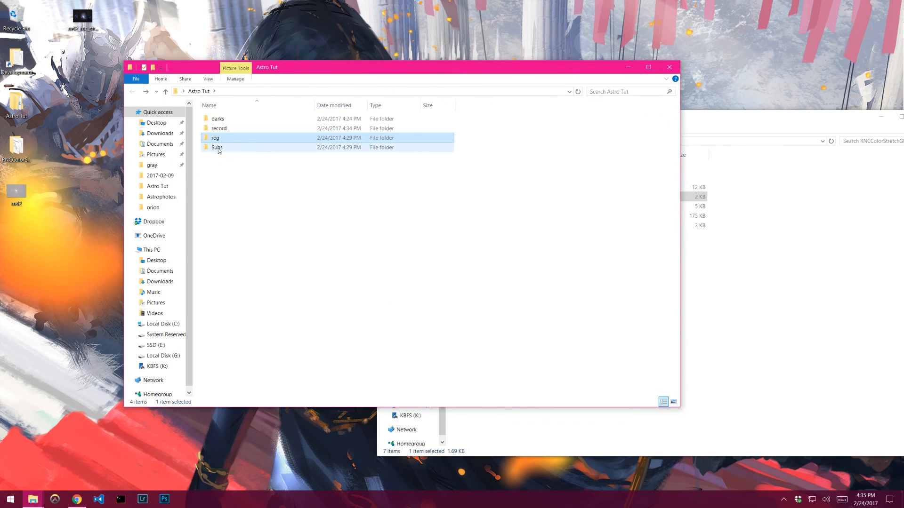
left_click(159, 345)
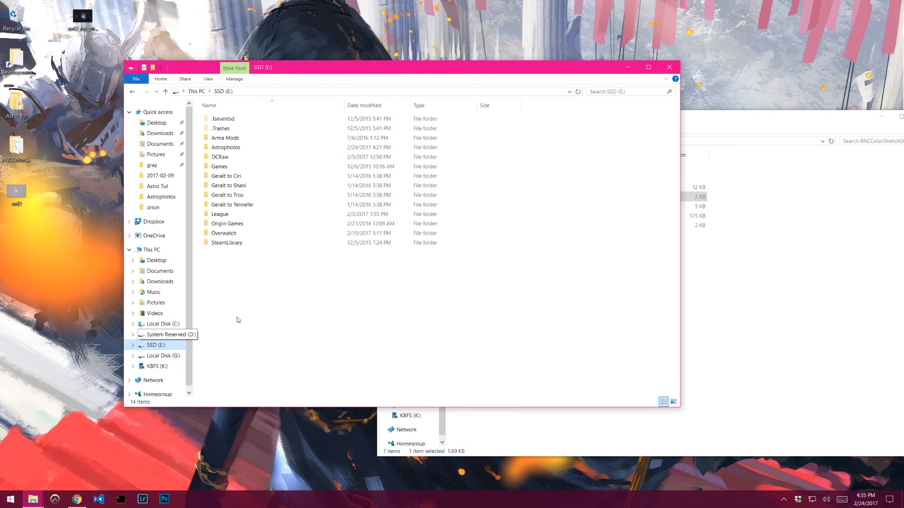
double_click(243, 146)
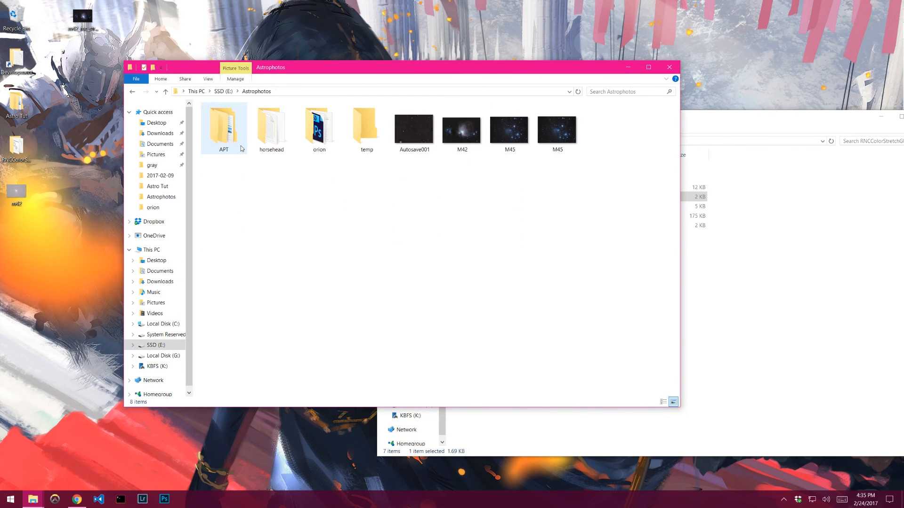
double_click(356, 138)
key("alt+Left")
left_click_drag(329, 67, 248, 64)
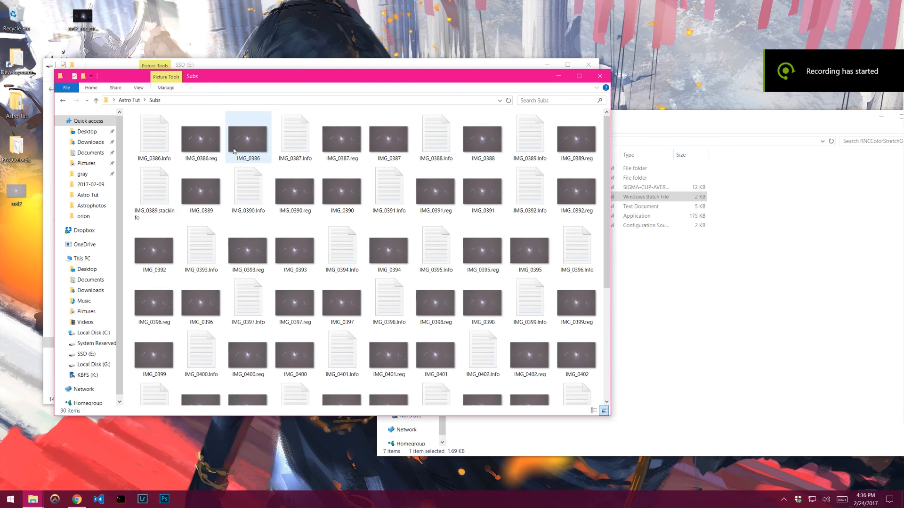
left_click(295, 252)
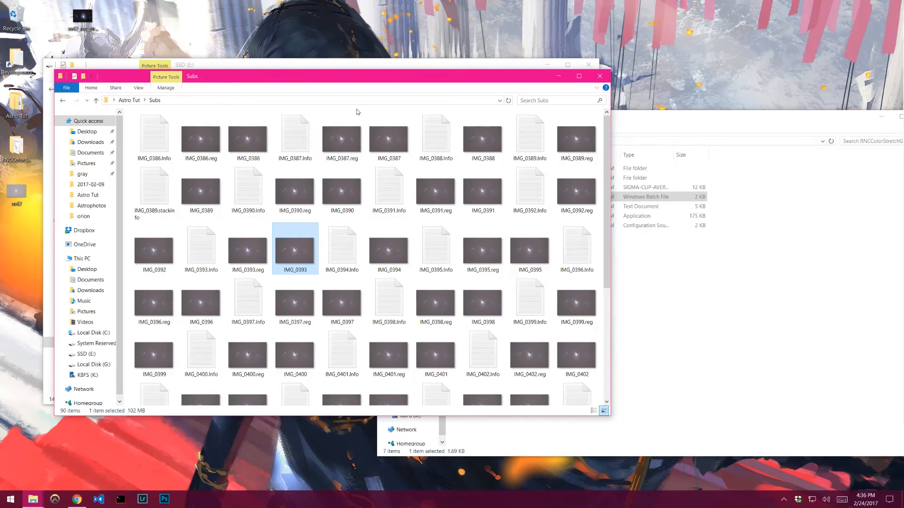
right_click(230, 110)
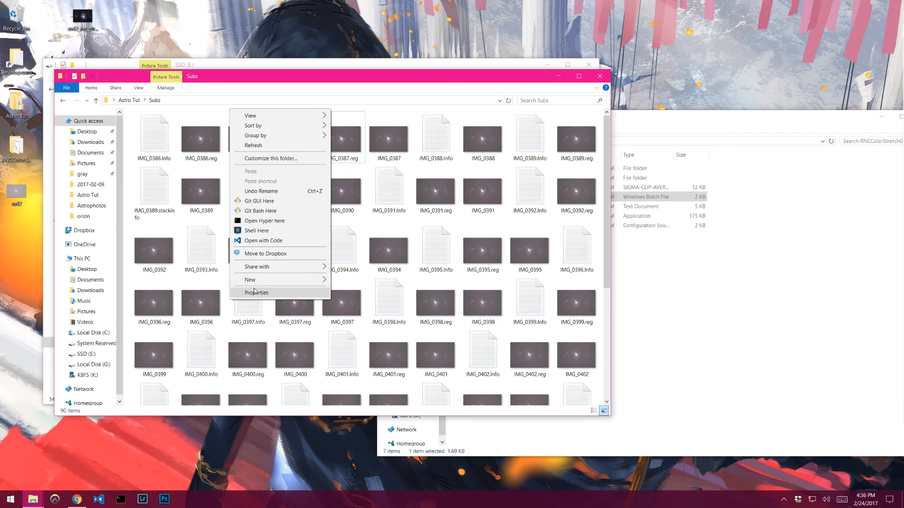
left_click(438, 77)
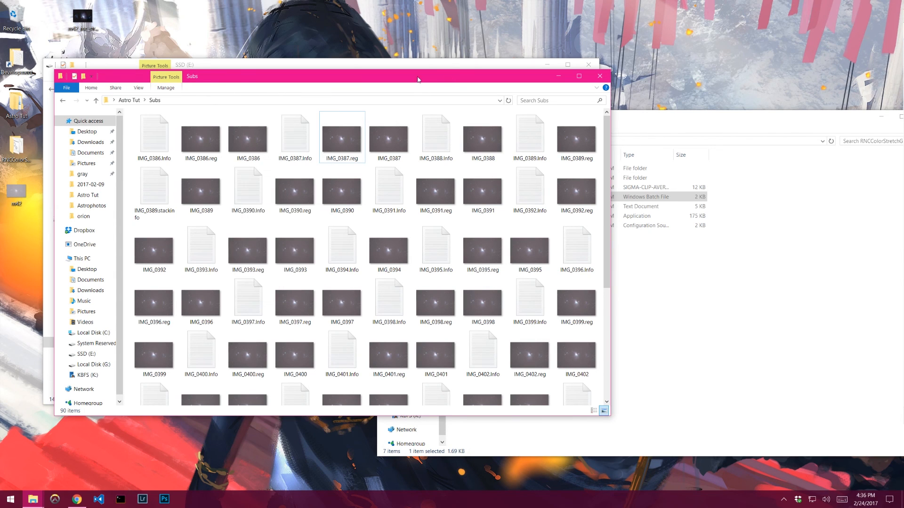
left_click_drag(419, 79, 495, 85)
left_click_drag(324, 65, 374, 66)
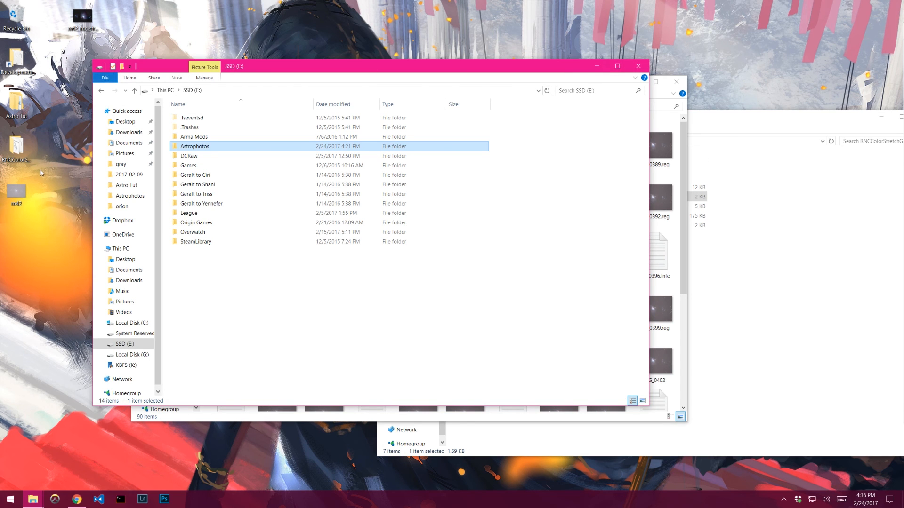
- Run the LaunchDavinci batch file from the RNCColorStretchGUI folder and place the command prompt window
double_click(16, 157)
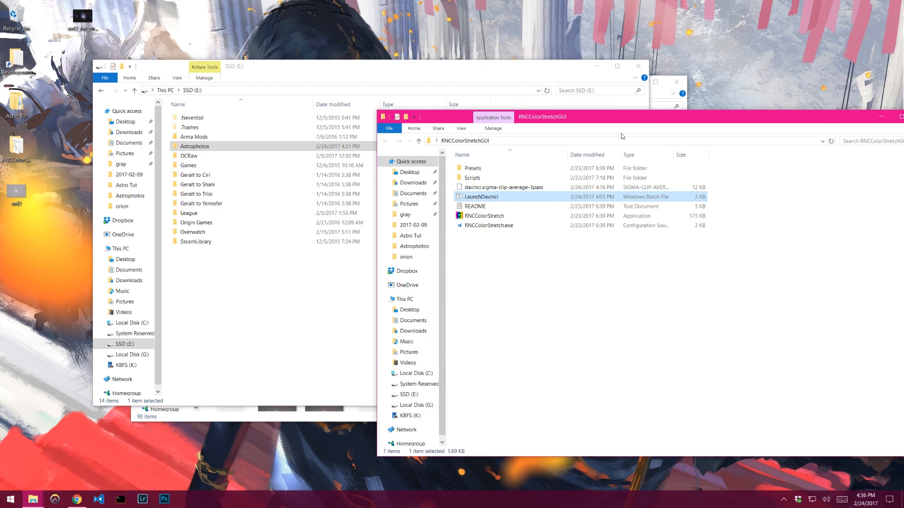
left_click_drag(640, 117, 464, 116)
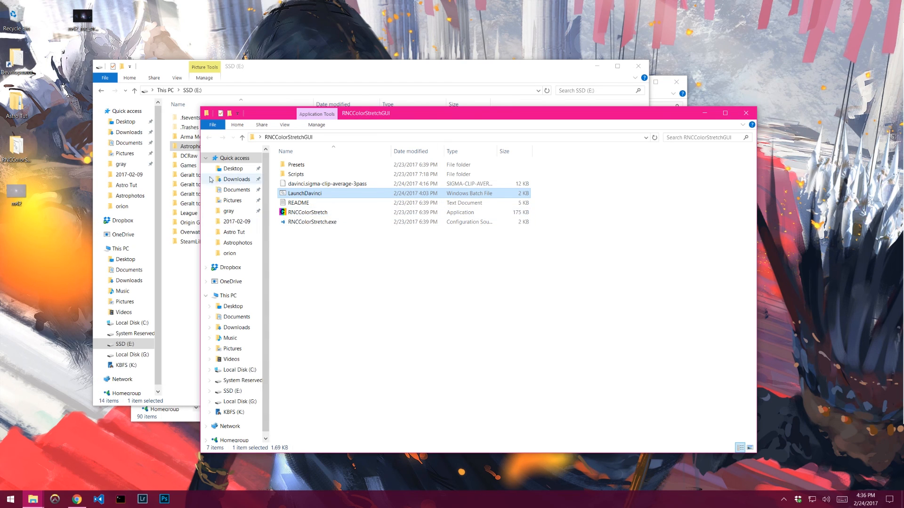
left_click_drag(445, 113, 394, 86)
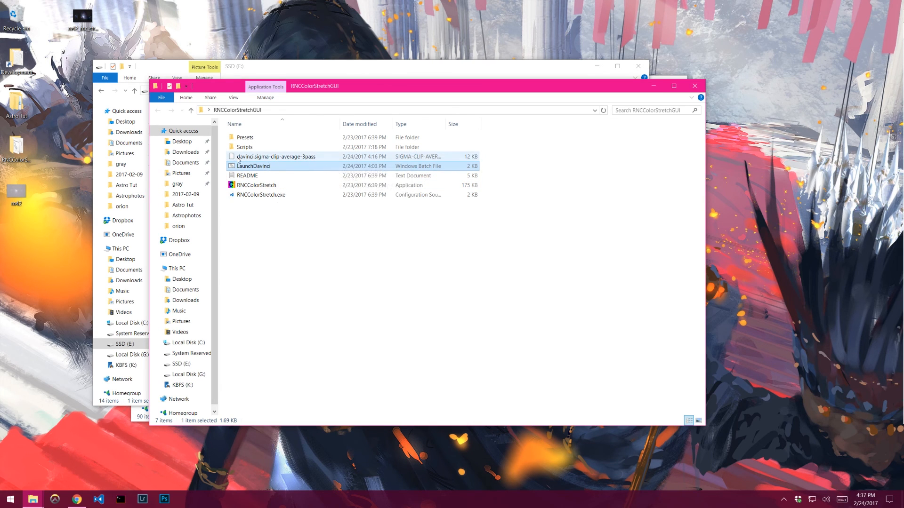
double_click(312, 165)
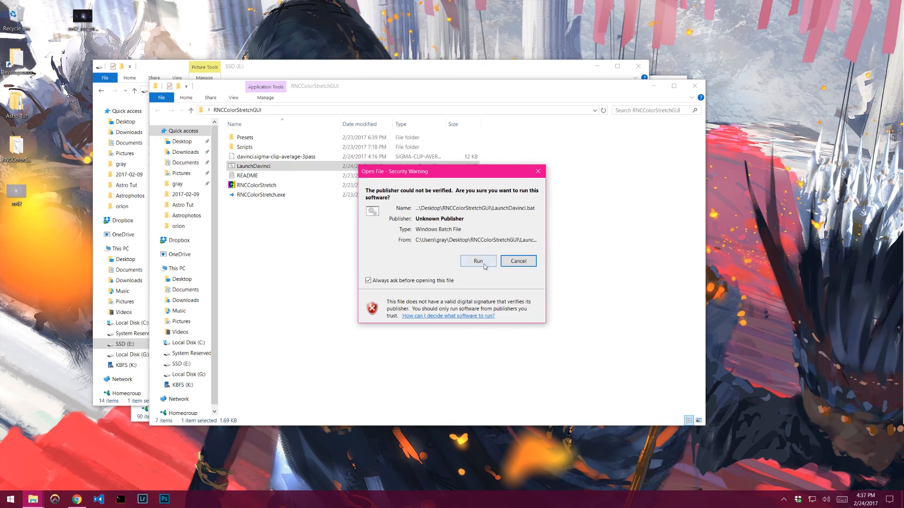
left_click(464, 260)
left_click_drag(264, 66, 293, 114)
left_click(238, 142)
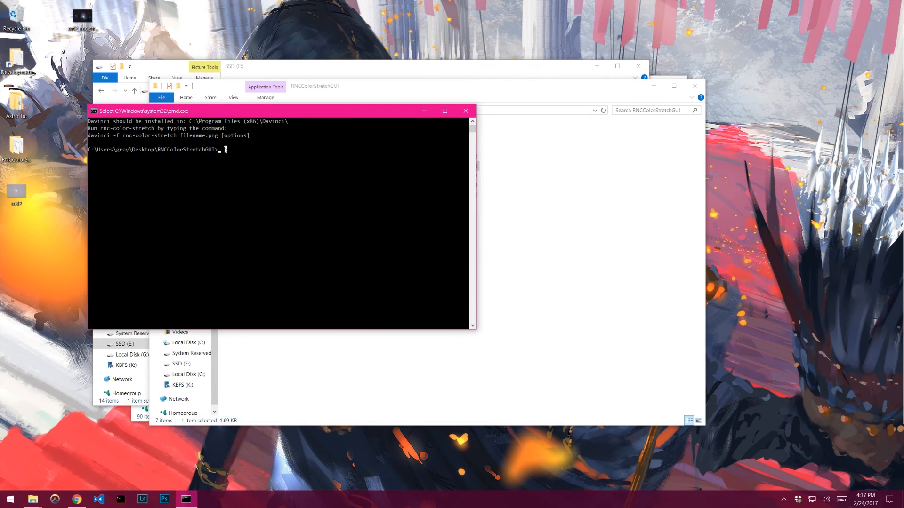
left_click(217, 150)
key("alt+Tab")
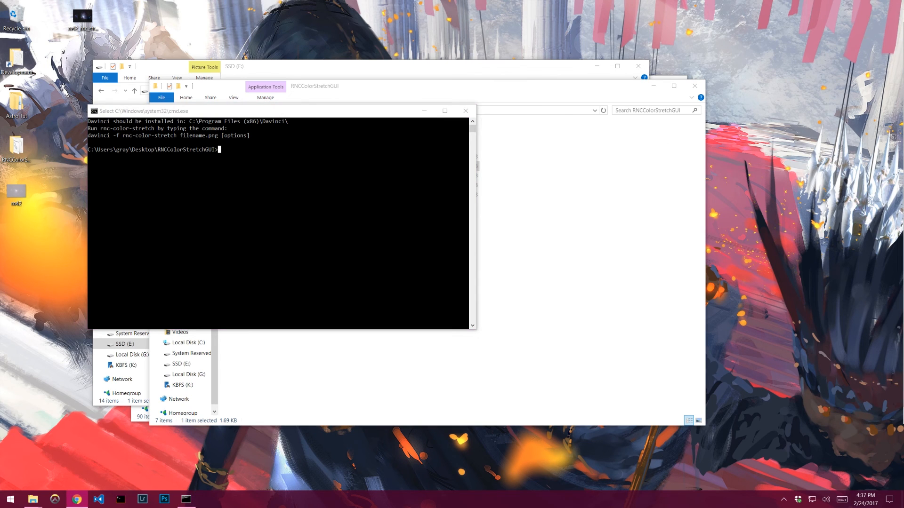
left_click(354, 186)
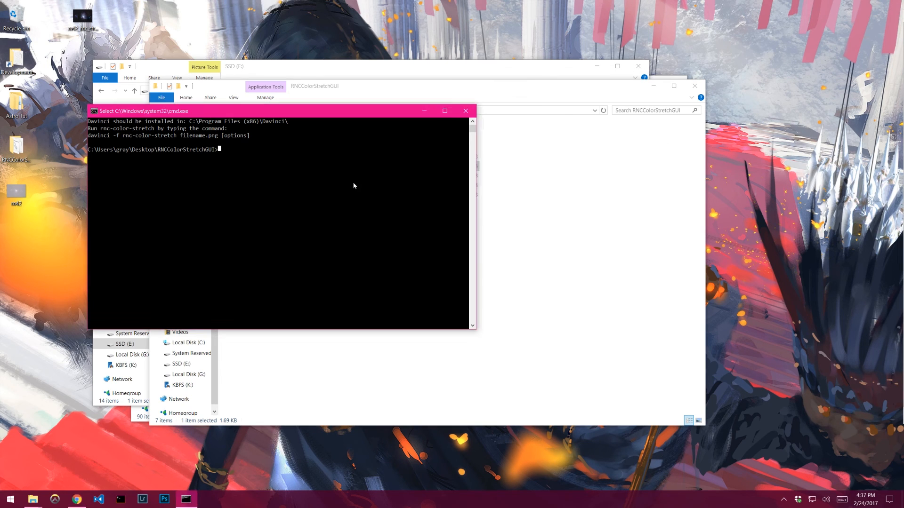
type("davinc")
key("BackSpace")
key("BackSpace")
key("BackSpace")
key("BackSpace")
key("BackSpace")
key("BackSpace")
left_click_drag(290, 111, 600, 156)
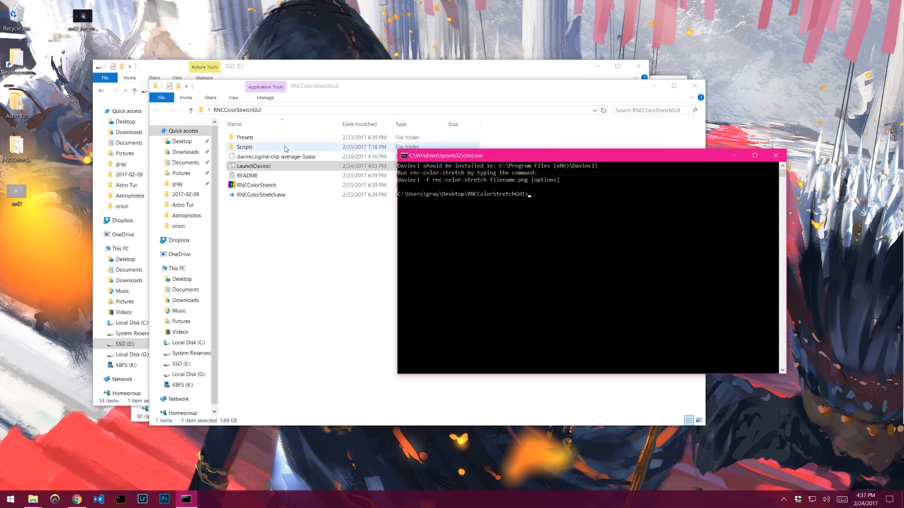
left_click(775, 156)
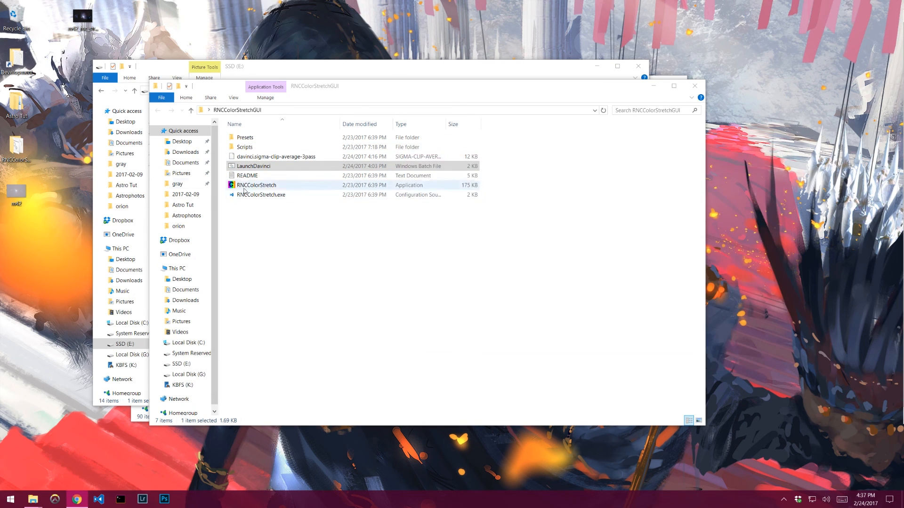
- Copy the davinci.sigma-clip-average-3pass script and the LaunchDavinci batch file from the RNCColorStretchGUI folder
left_click(264, 157, "ctrl")
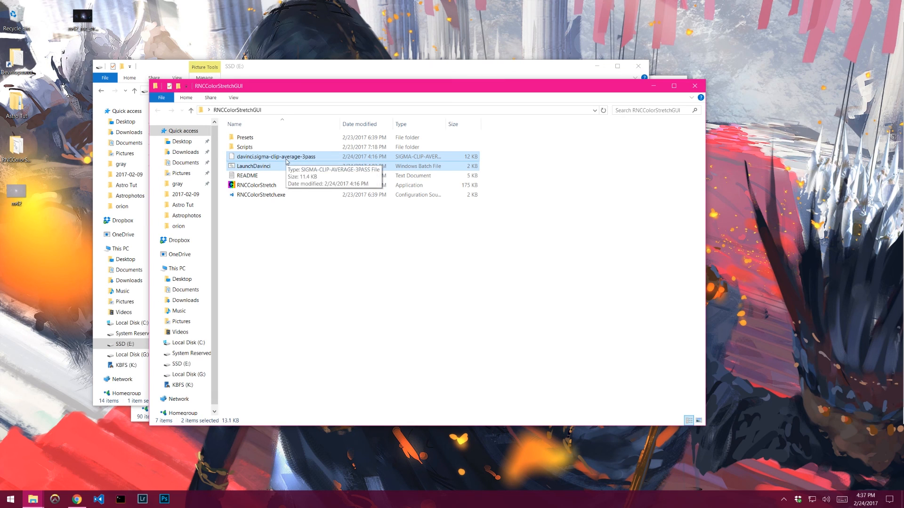
right_click(257, 160)
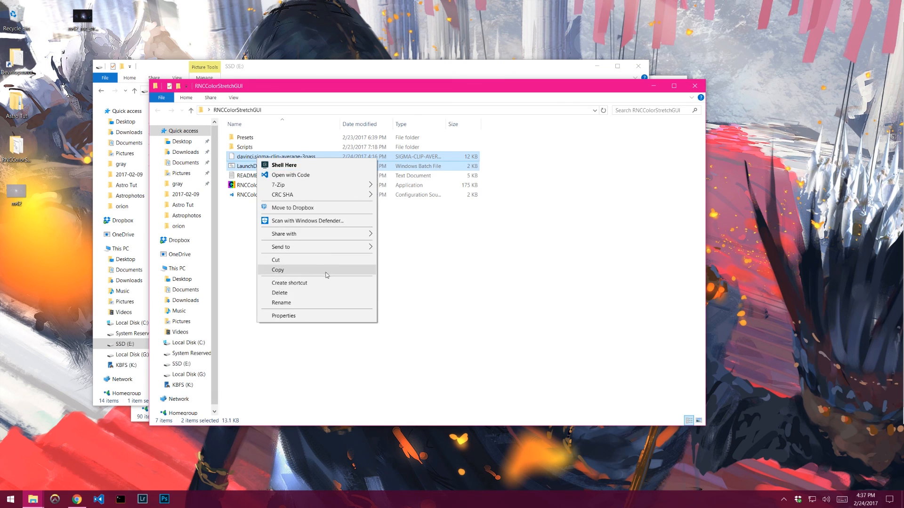
left_click(301, 272)
- Open the Desktop's Astro Tut\Subs folder and switch it to Details view
left_click(295, 71)
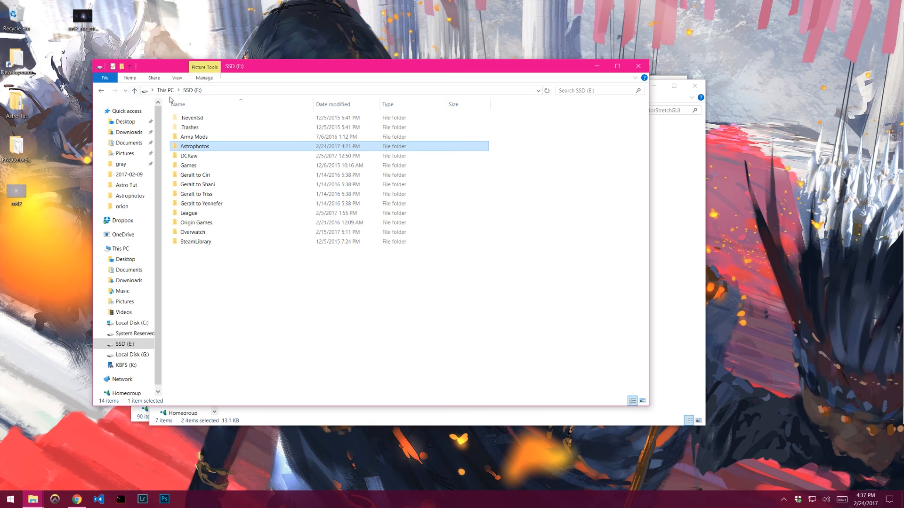
left_click(124, 259)
double_click(192, 128)
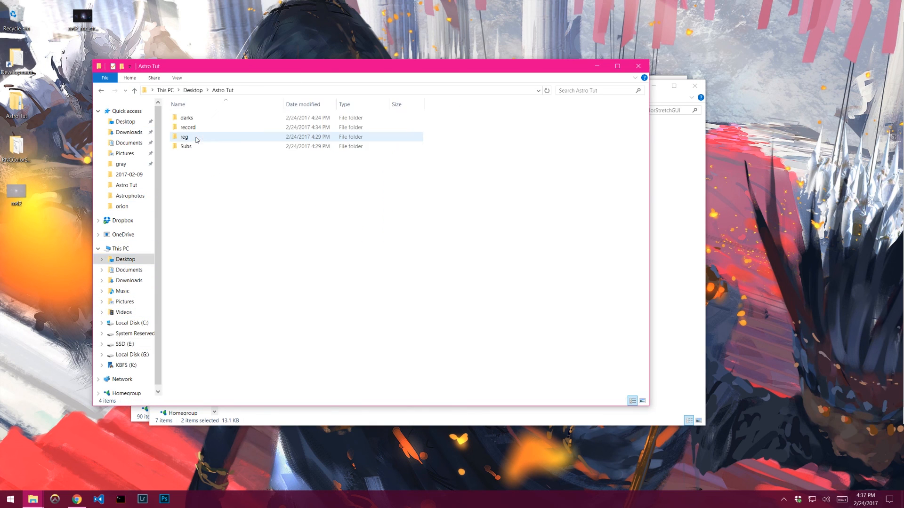
double_click(200, 140)
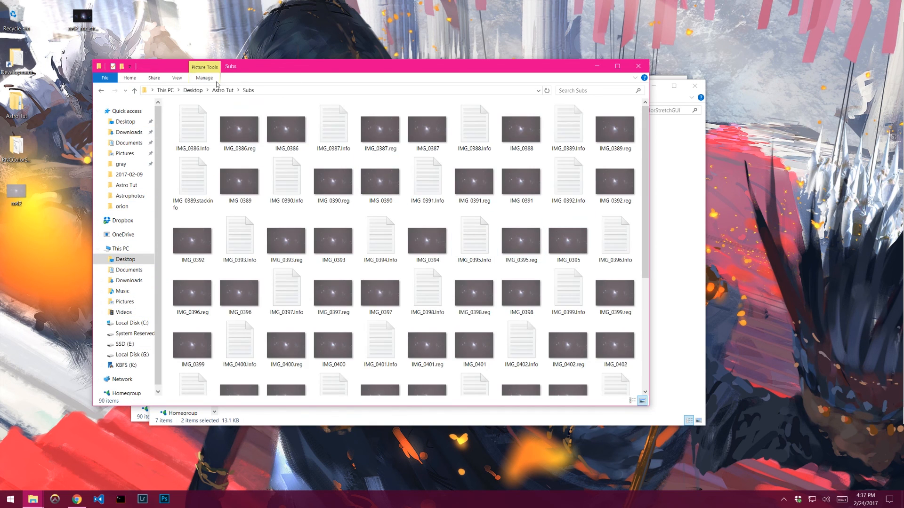
left_click(177, 78)
left_click(237, 100)
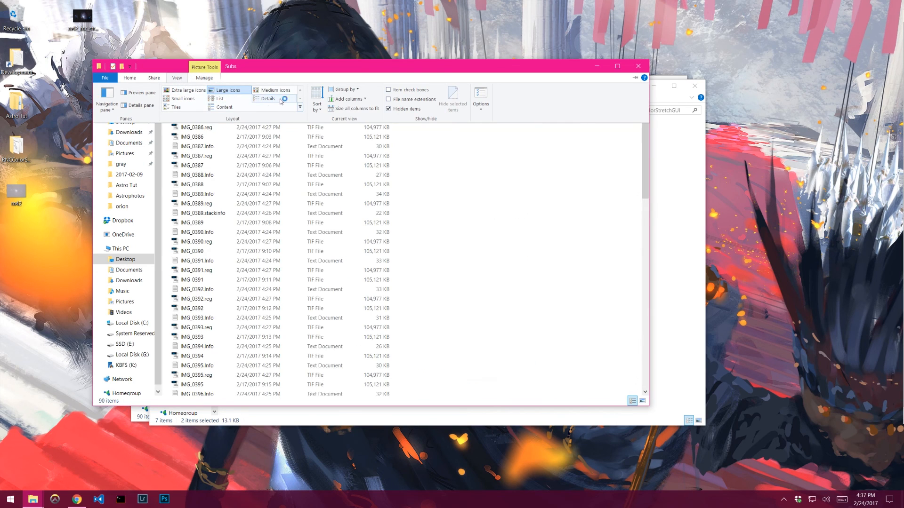
left_click(267, 99)
- Sort the Subs folder by type and paste the copied script and batch file into it
left_click(323, 105)
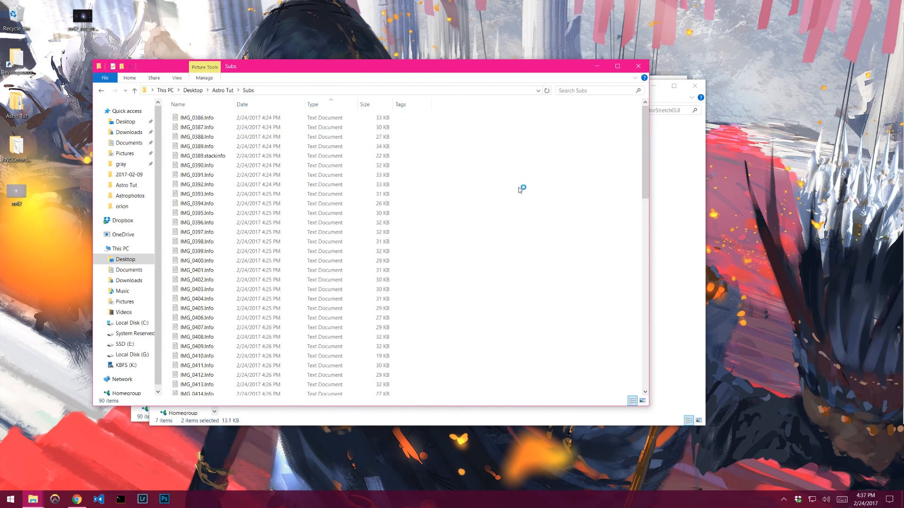
left_click(325, 105)
key("ctrl+v")
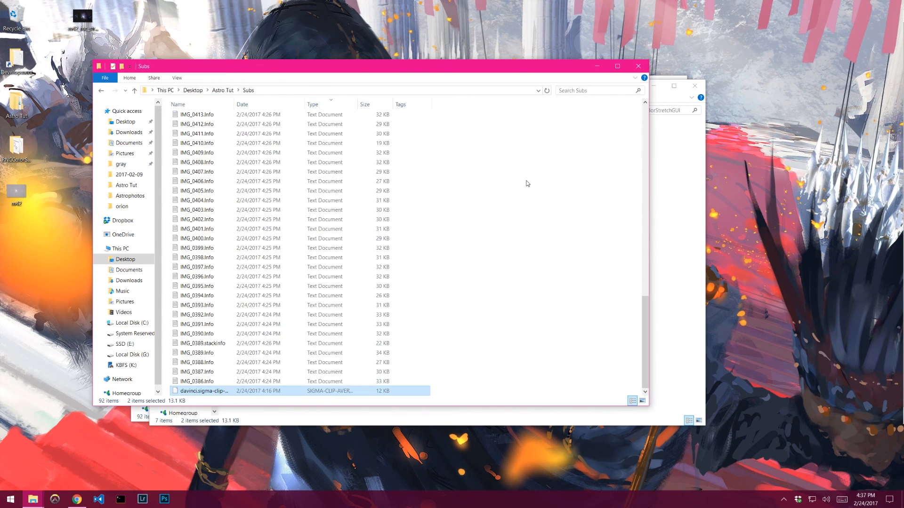
- Run the LaunchDavinci batch file from the Subs folder, accepting the security warning
scroll(460, 315, "up", 1)
scroll(460, 314, "up", 10)
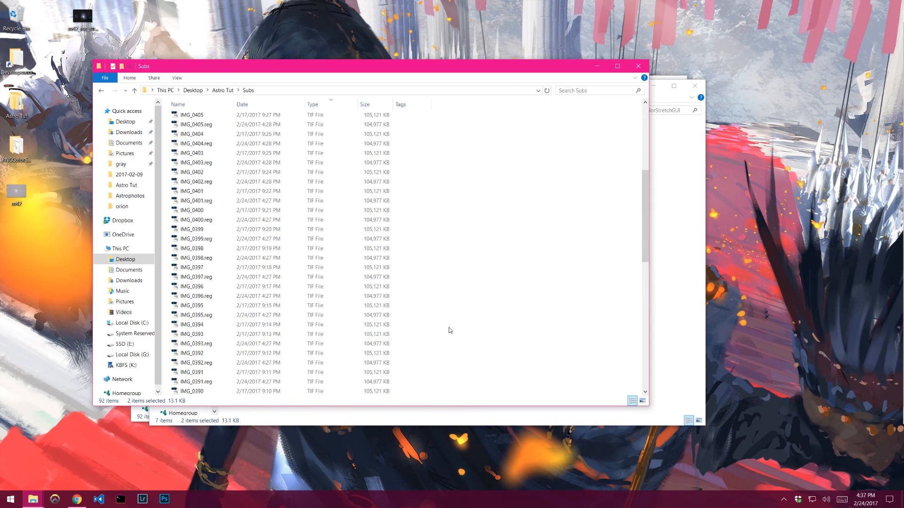
double_click(222, 119)
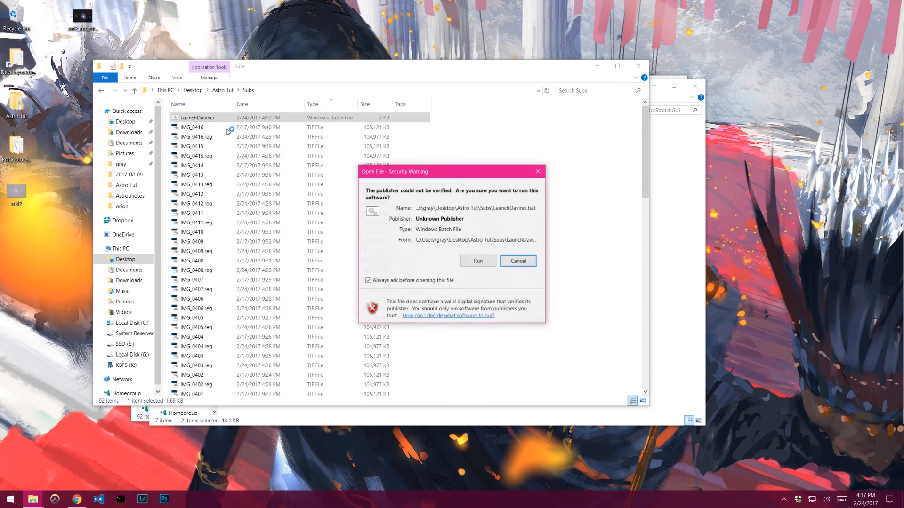
left_click(478, 261)
- Try to run davinci -f davinci.sigma-clip-average-3pass sigma 2.0 -png -images *.reg.tif in the command prompt
left_click(225, 148)
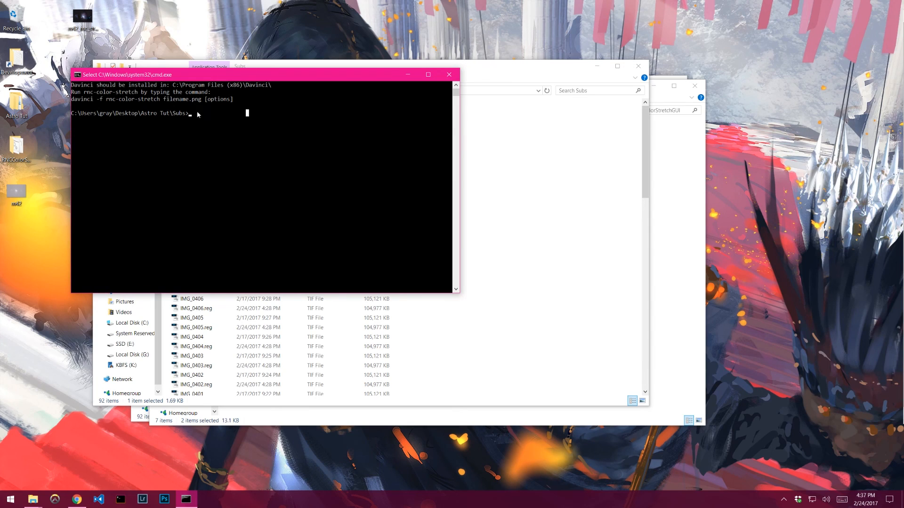
left_click(248, 121)
type("davinci -f davinci.sigma-clip-average-3pass sigma 2.0")
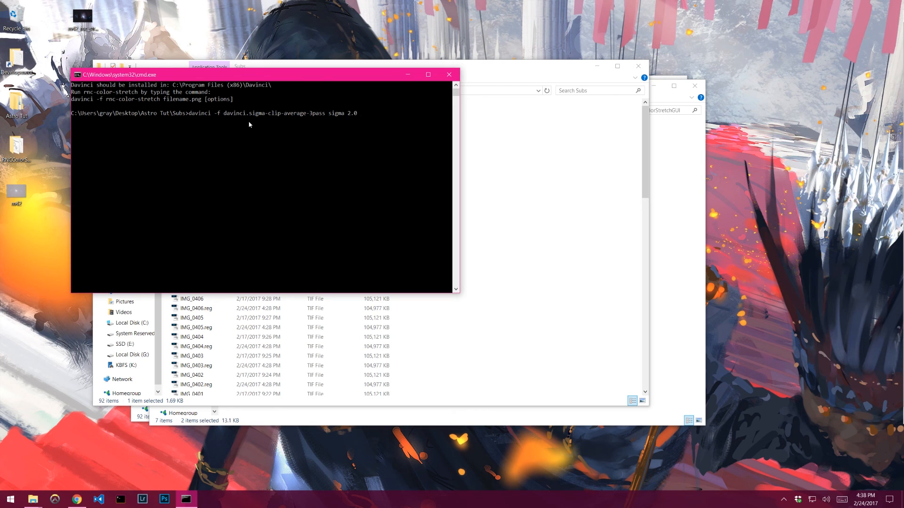
type("ng -imag")
key("BackSpace")
key("BackSpace")
key("BackSpace")
type("imag")
type(".reg.ti")
left_click(207, 328)
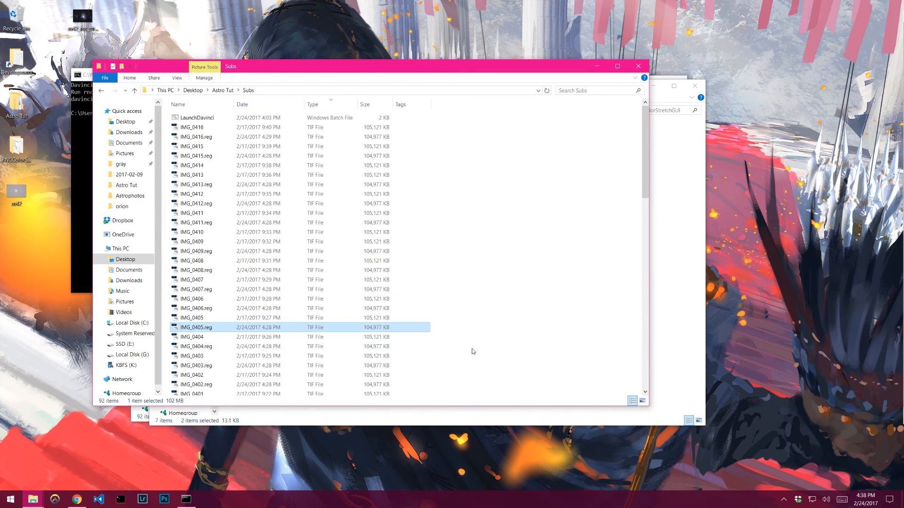
left_click(84, 168)
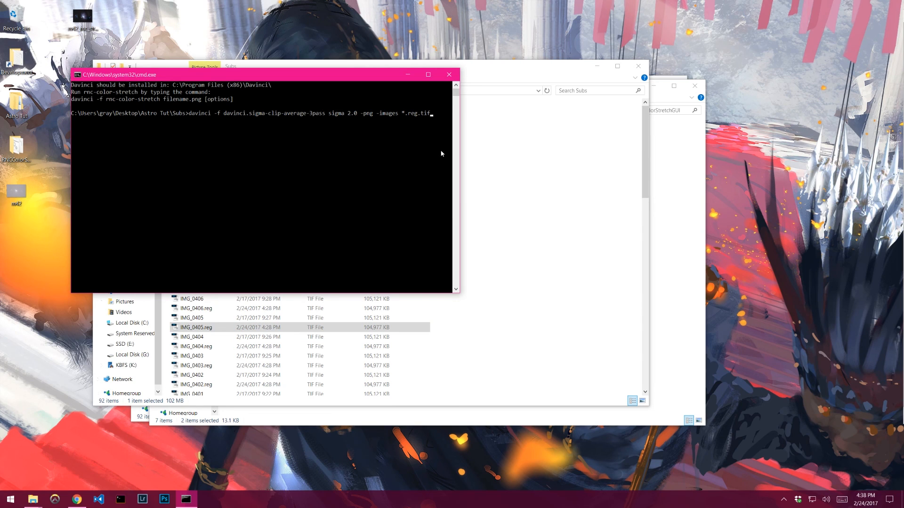
key("Return")
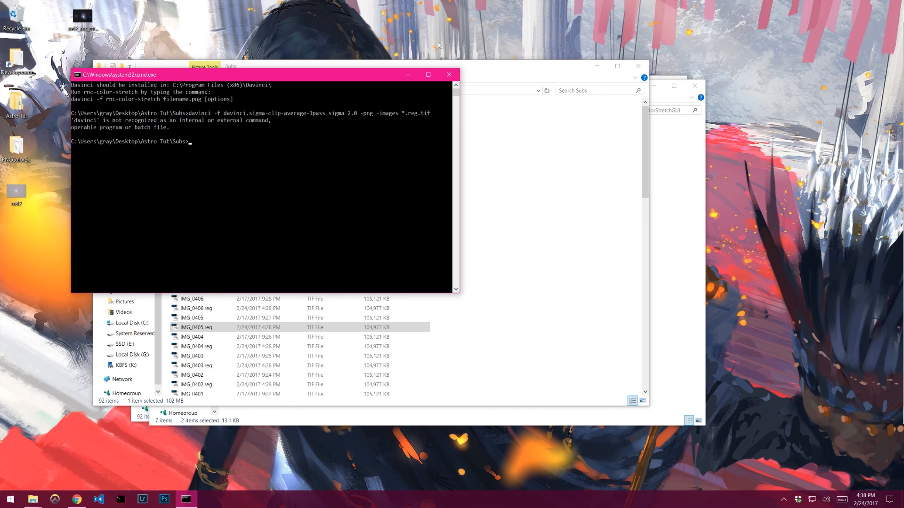
key("alt+z")
left_click(446, 178)
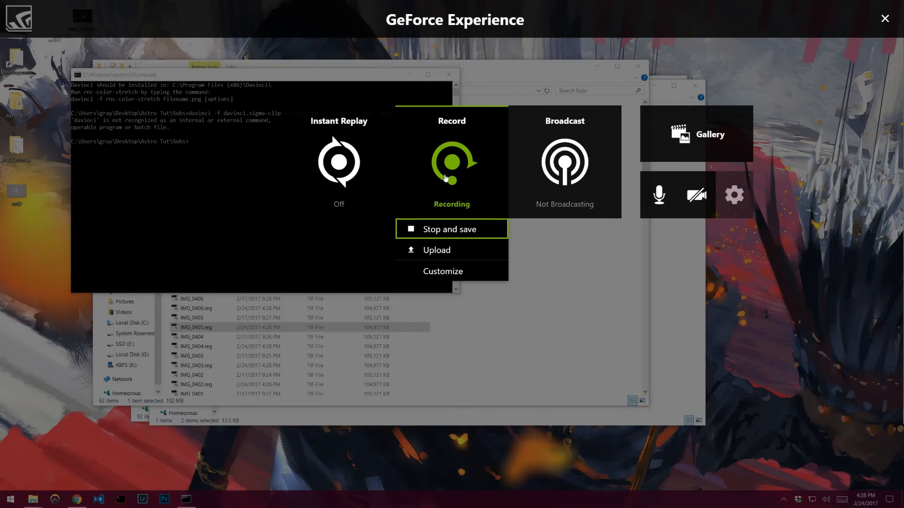
left_click(451, 230)
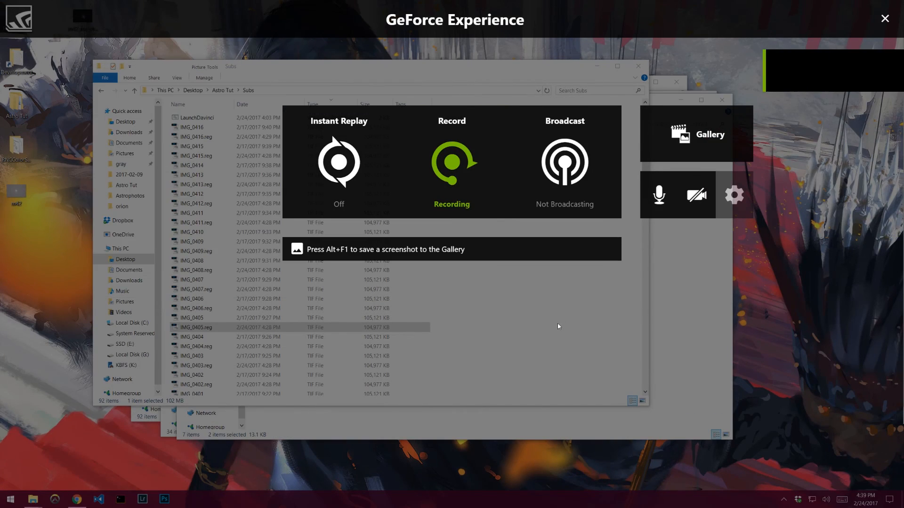
key("alt+z")
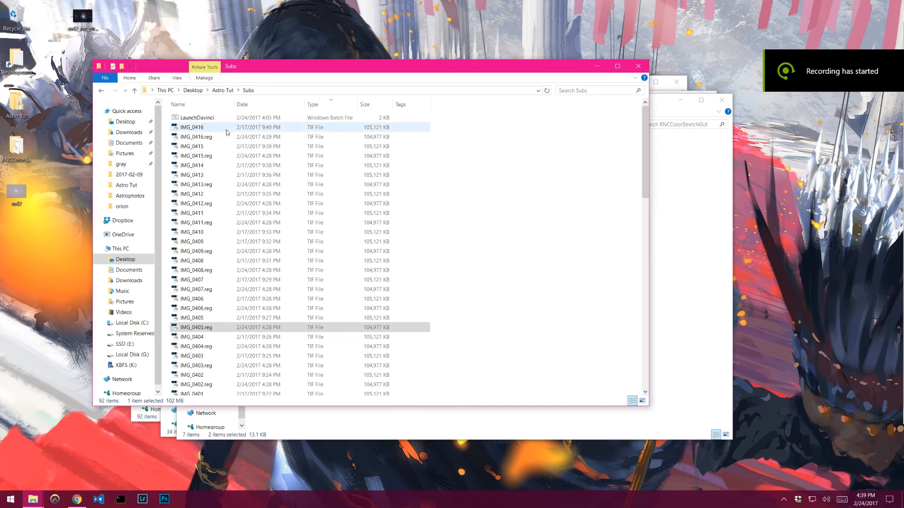
right_click(188, 118)
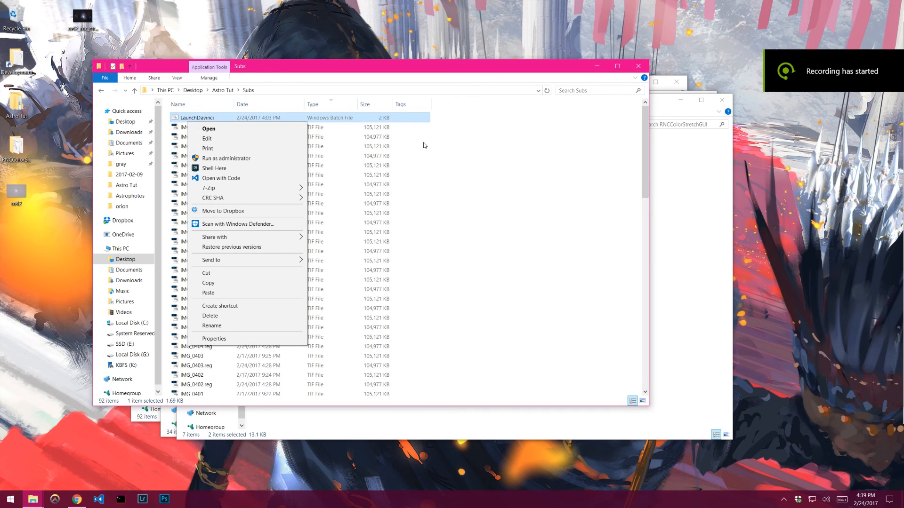
left_click(464, 131)
right_click(180, 114)
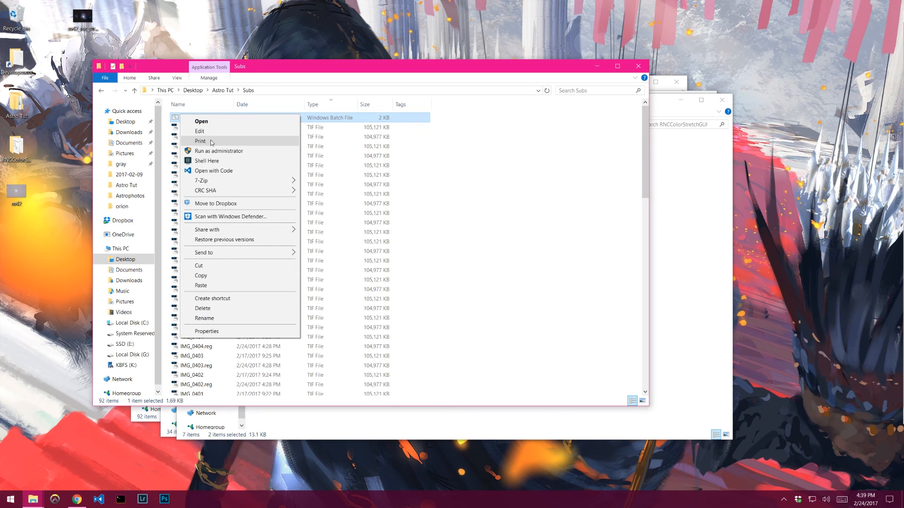
left_click(201, 121)
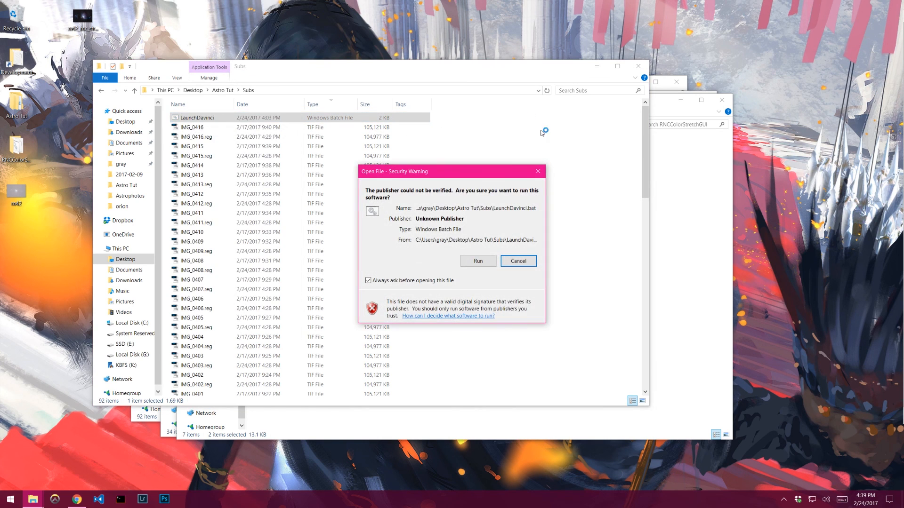
left_click(517, 261)
- Open LaunchDavinci in Notepad and set DV_HOME to C:\Program Files\Davinci-2.18\
right_click(195, 118)
left_click(211, 135)
left_click(473, 258)
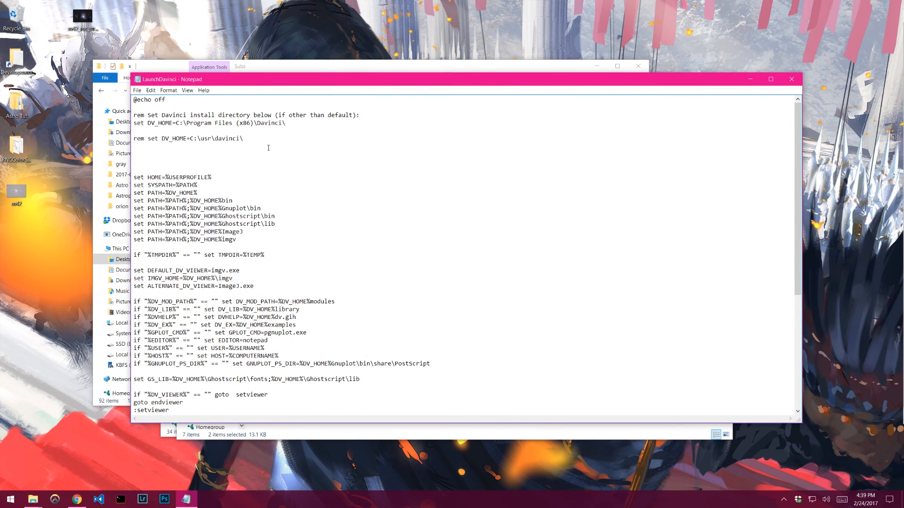
left_click(201, 115)
left_click_drag(254, 123, 294, 121)
left_click(271, 123)
key("Left")
key("Left")
key("Left")
key("Left")
key("Left")
key("BackSpace")
key("BackSpace")
key("BackSpace")
key("BackSpace")
key("BackSpace")
key("BackSpace")
key("Right")
key("Right")
key("Right")
key("Right")
key("Right")
key("Right")
key("Right")
key("Right")
type("-2.16")
- Browse Program Files on Local Disk (C:) to check the name of the Davinci install folder
left_click(602, 70)
left_click_drag(703, 80, 713, 166)
left_click_drag(659, 103, 678, 160)
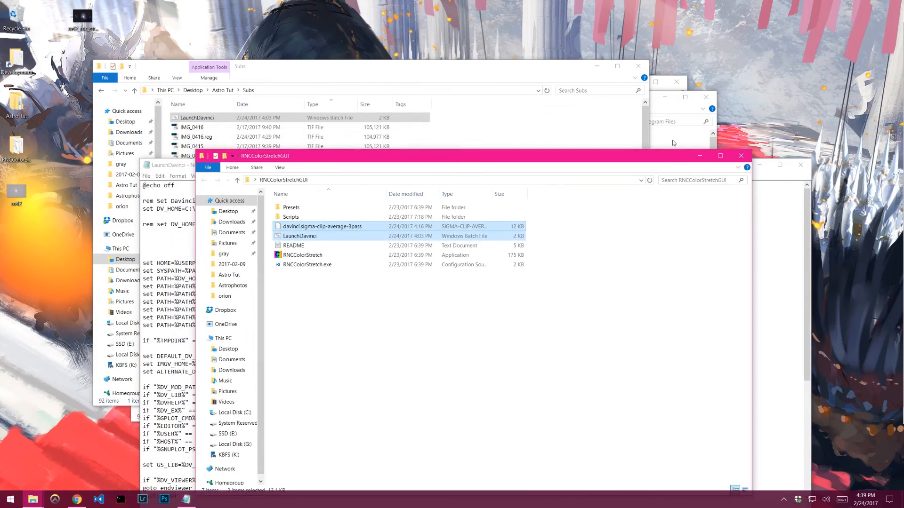
left_click(646, 114)
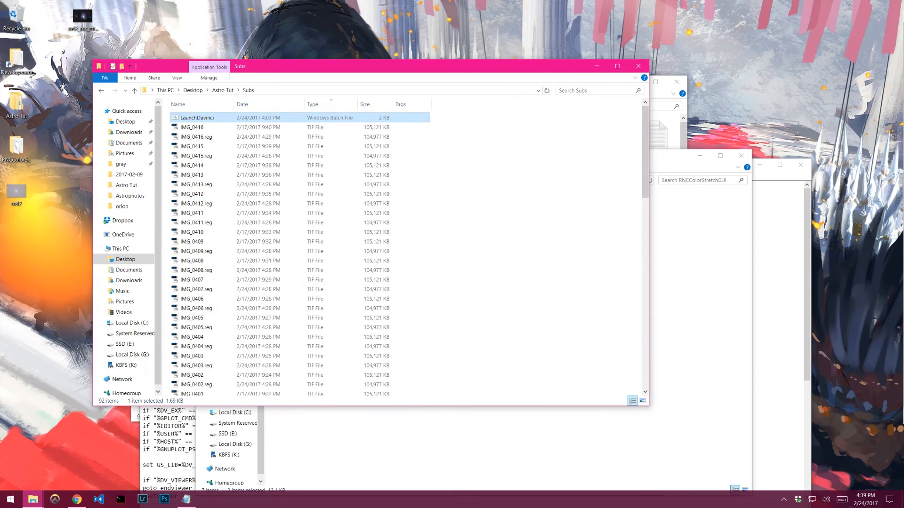
left_click(33, 499)
left_click(295, 476)
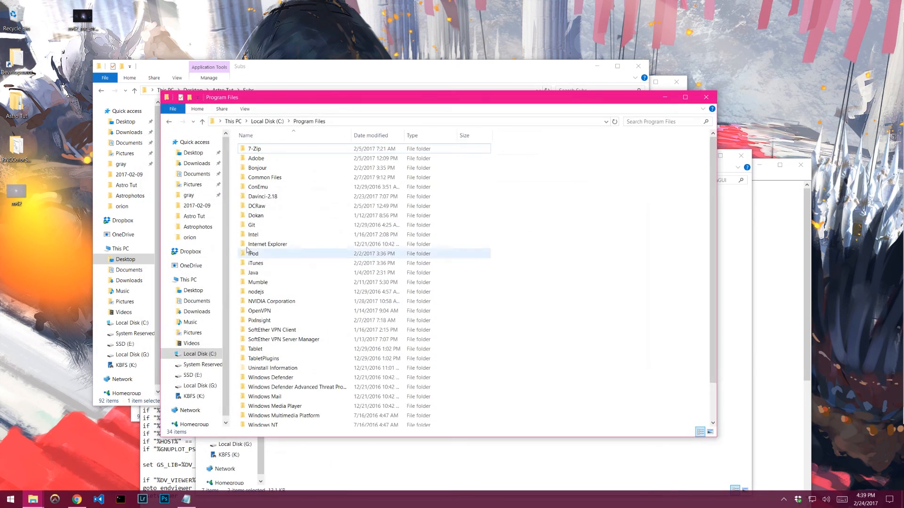
left_click(270, 198)
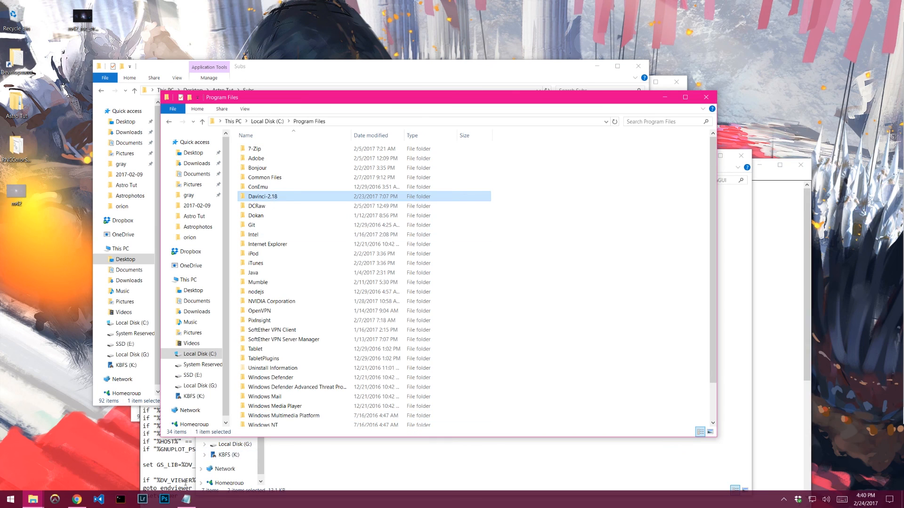
- Save the edited LaunchDavinci file, then close Notepad and the Program Files window
left_click(186, 499)
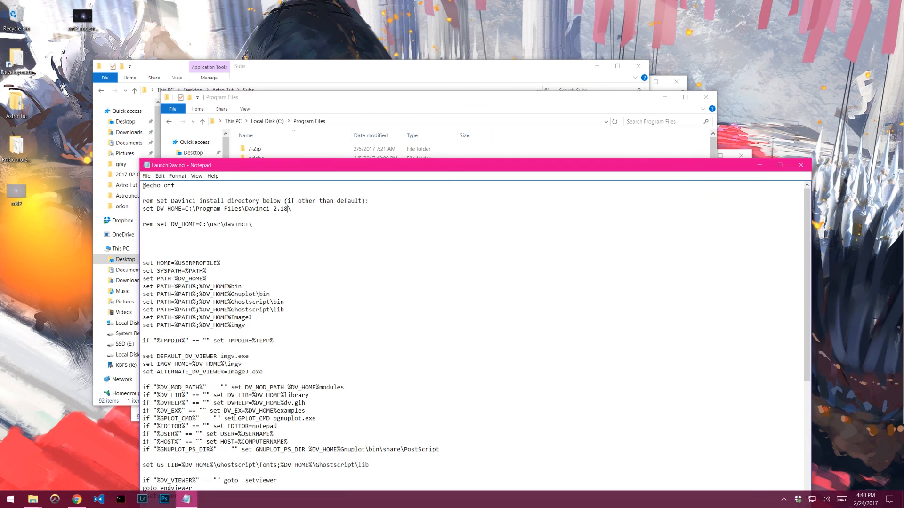
left_click(146, 176)
left_click(276, 167)
left_click_drag(364, 172, 342, 44)
left_click(126, 49)
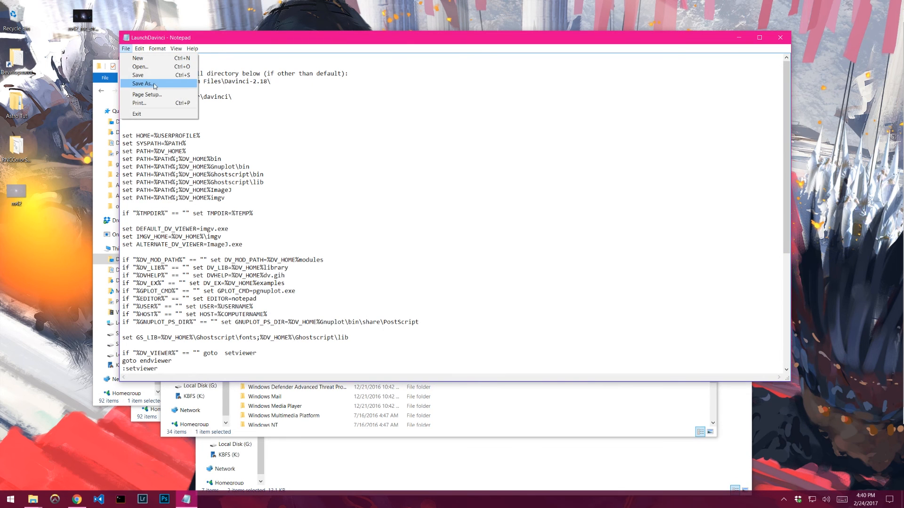
left_click(136, 75)
left_click(779, 40)
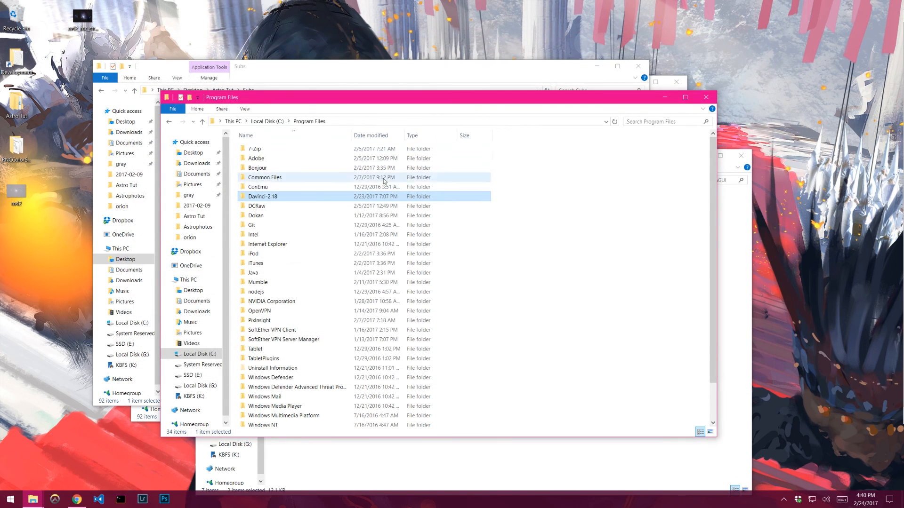
left_click(708, 98)
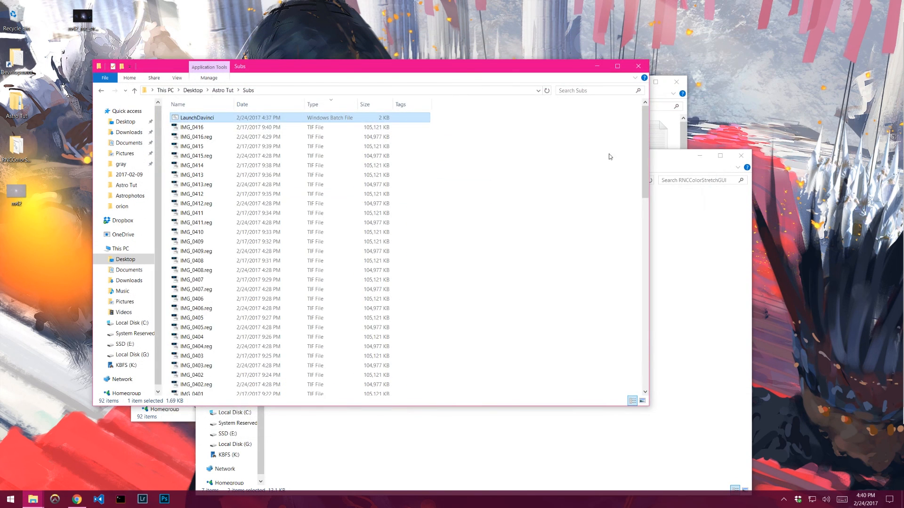
- Launch Davinci from the LaunchDavinci file and try to run davinci -f davinci.sigma-clip-average sigma 2.0 -png -images *.reg.tif
double_click(195, 118)
left_click(478, 262)
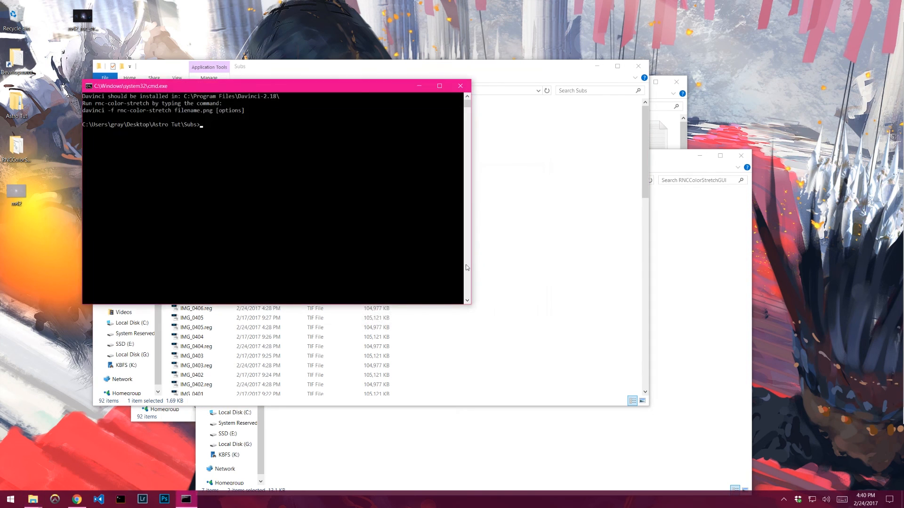
type("davinci -f davinci.sigma-clip-average")
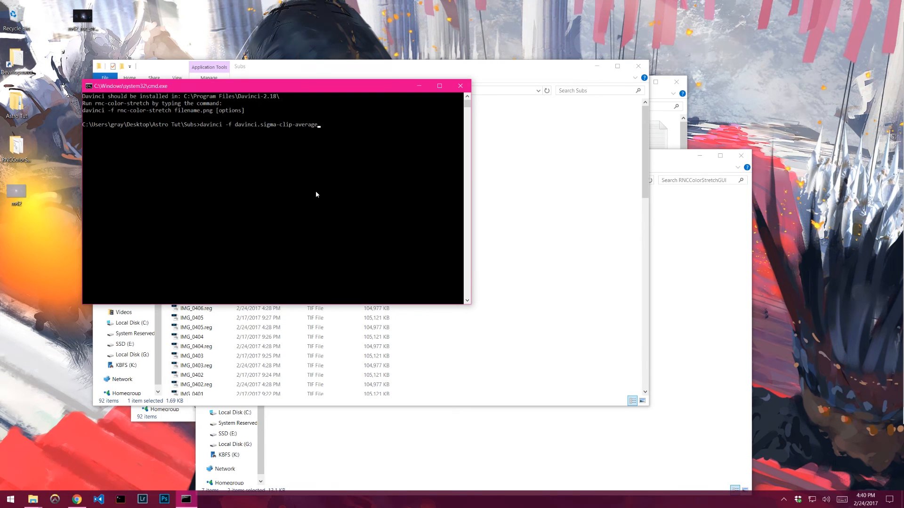
type(" sigma 2.0 -png -images *.reg.tif")
key("Return")
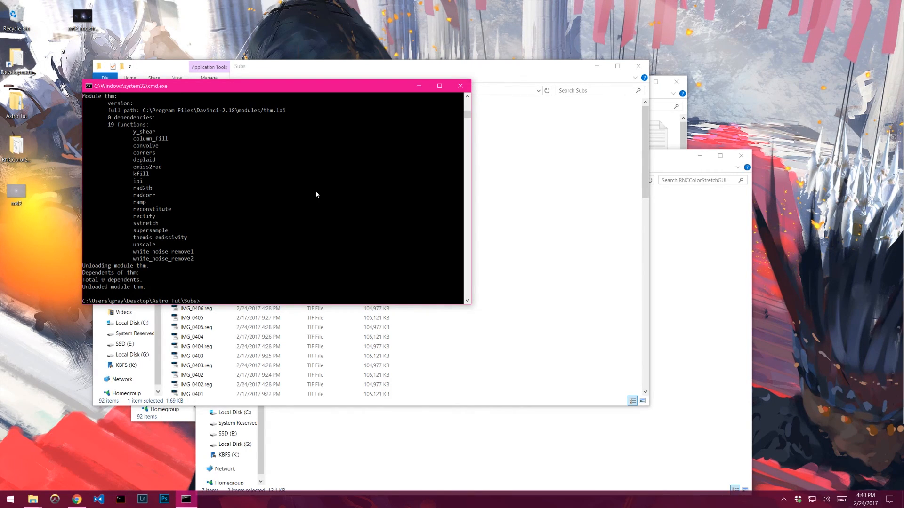
- Rerun the last command and scroll back up to read the start of its output
key("Up")
key("Return")
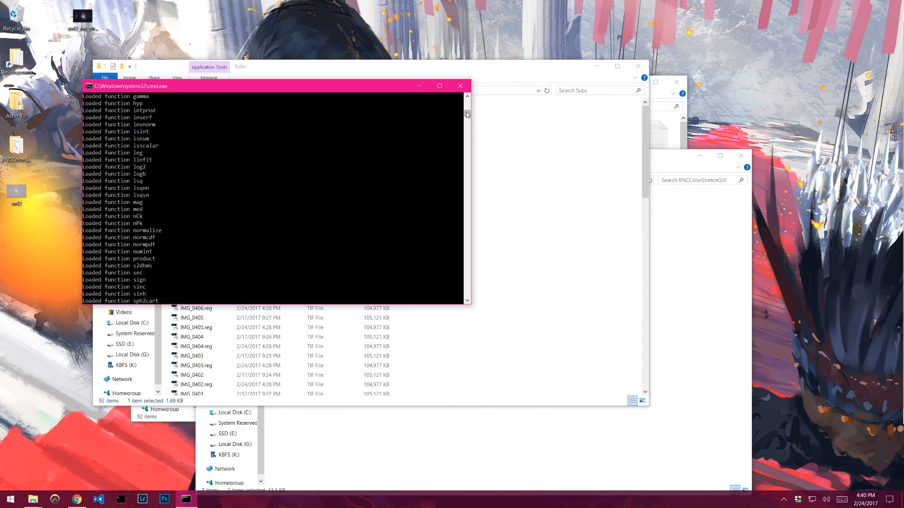
left_click_drag(467, 113, 468, 103)
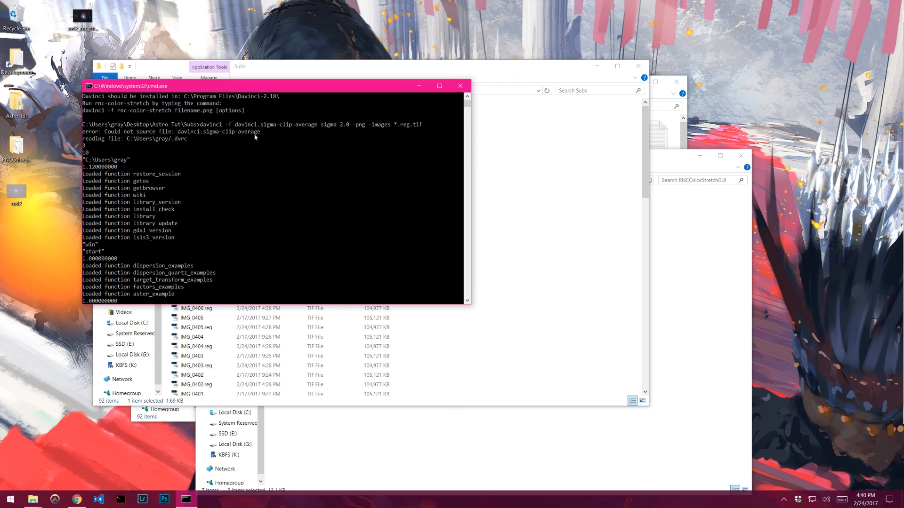
- Widen the Name column in the Subs folder to read the script's full file name
left_click(583, 182)
scroll(452, 173, "down", 15)
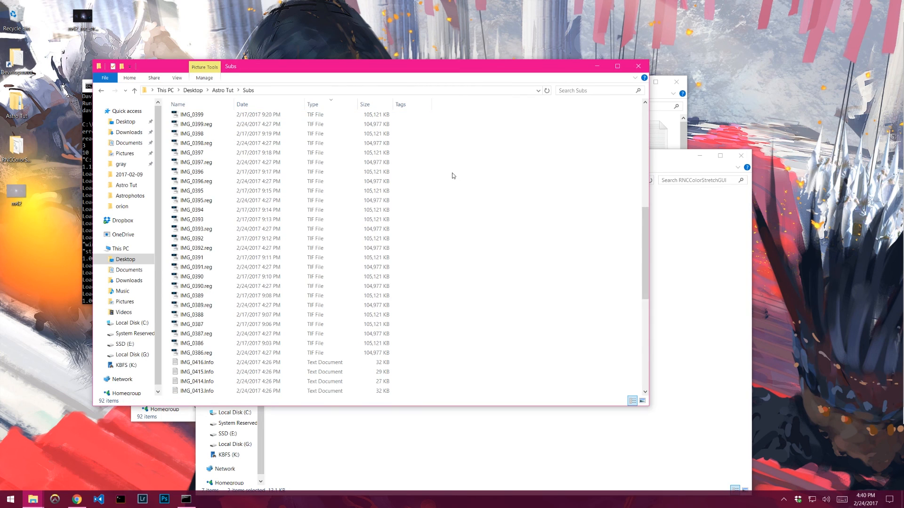
left_click(211, 391)
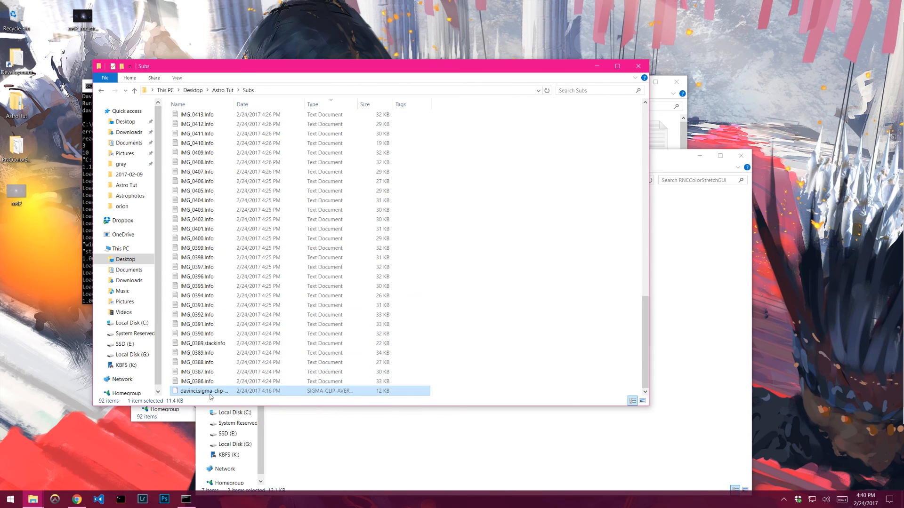
left_click_drag(234, 102, 399, 77)
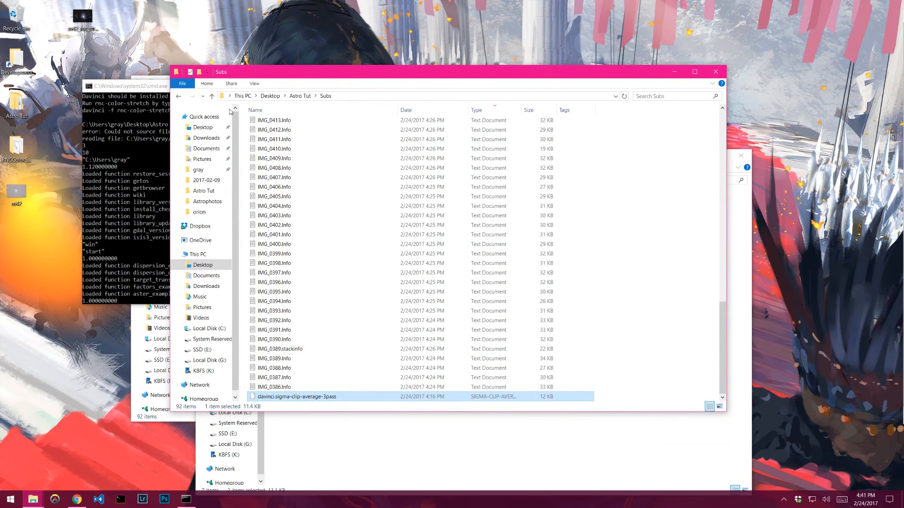
- Recall the command, change the script name to davinci.sigma-clip-average-3pass, and run it
left_click(147, 154)
key("Up")
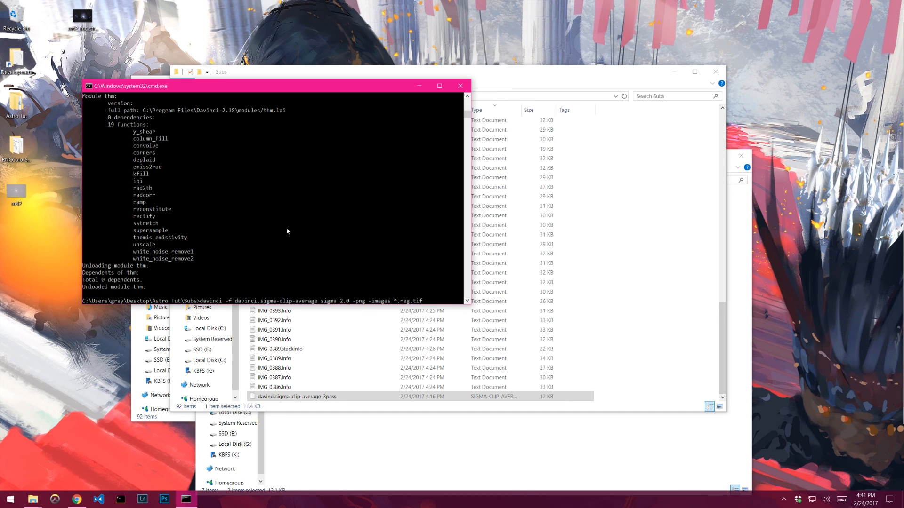
key("ctrl+Left")
key("ctrl+Left")
key("ctrl+Left")
key("ctrl+Left")
key("ctrl+Left")
key("Left")
type("-3pasz")
key("BackSpace")
type("s")
key("Return")
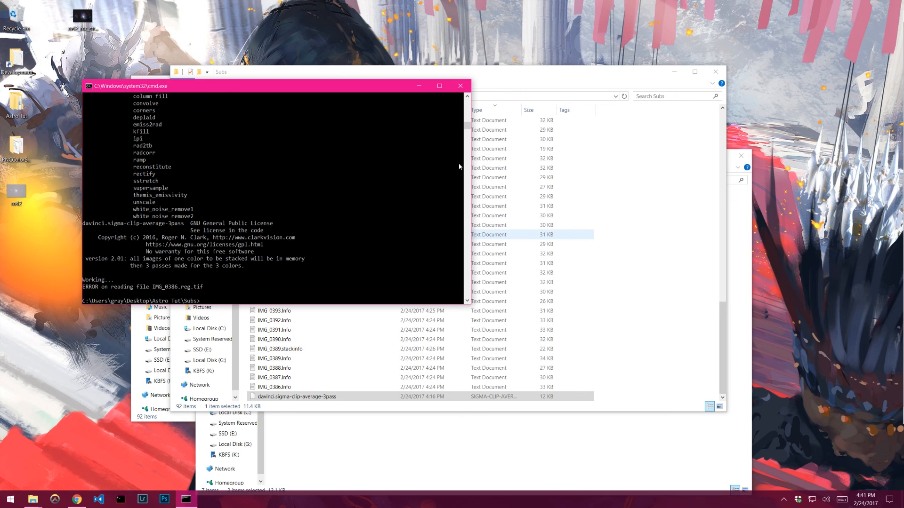
- Scroll through the command output and select the error line to examine it
left_click(467, 109)
left_click_drag(467, 109, 467, 117)
scroll(335, 179, "down", 1)
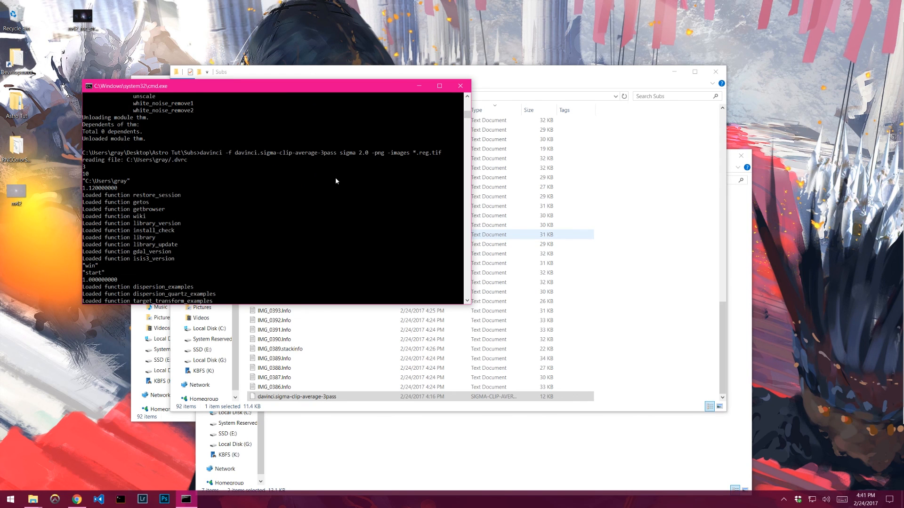
scroll(192, 185, "down", 2)
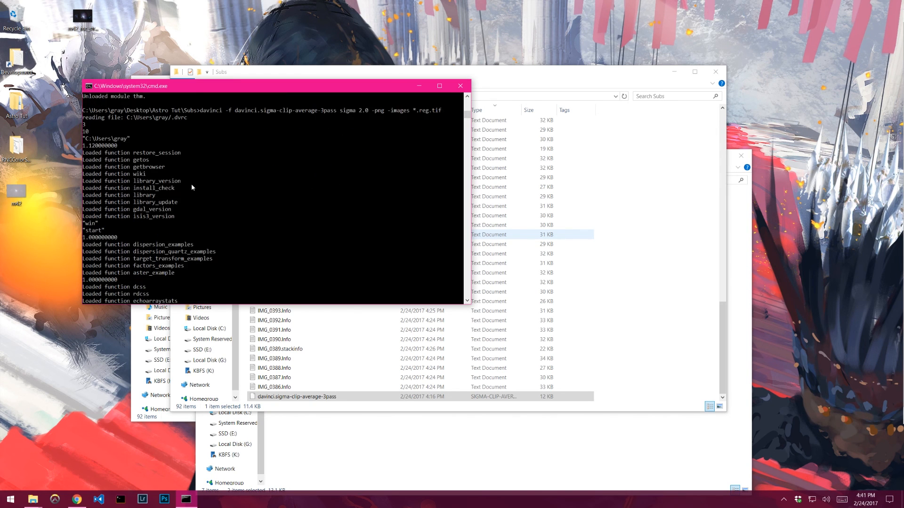
scroll(192, 186, "down", 12)
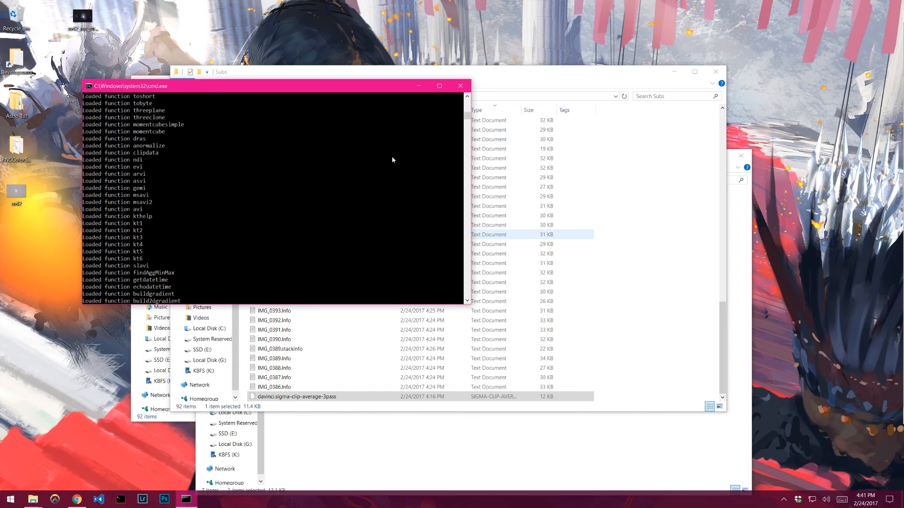
left_click_drag(467, 116, 469, 125)
scroll(253, 226, "down", 3)
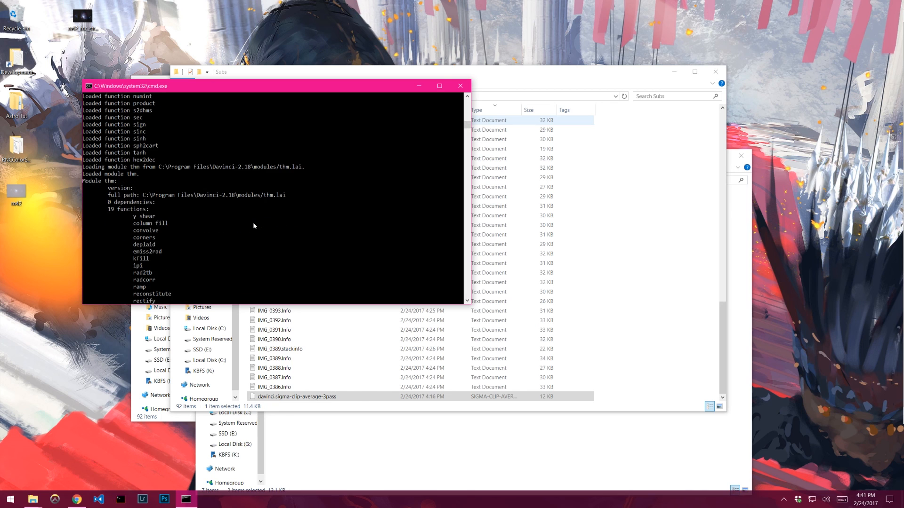
scroll(253, 225, "down", 5)
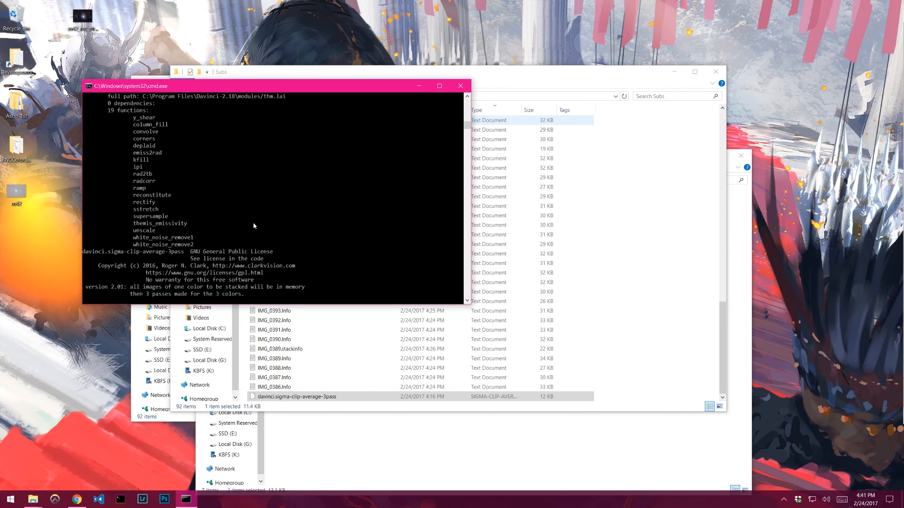
scroll(253, 226, "down", 4)
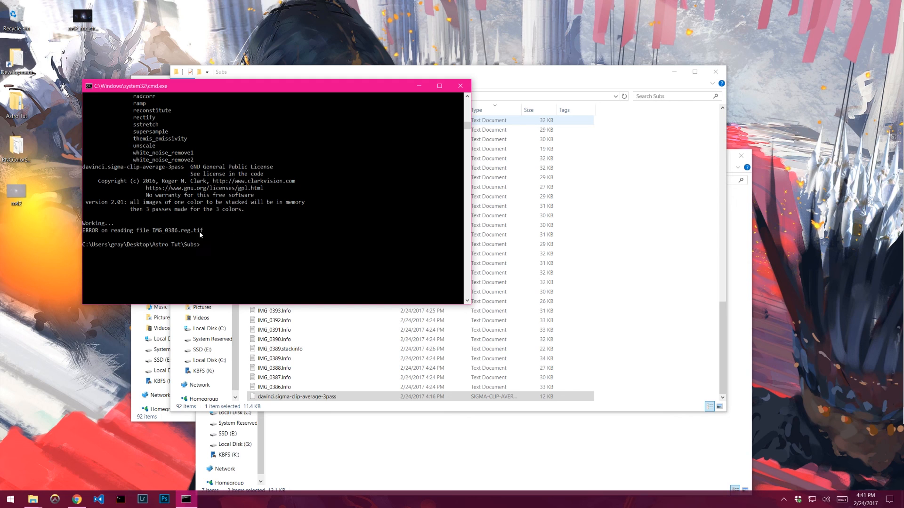
left_click_drag(129, 229, 260, 222)
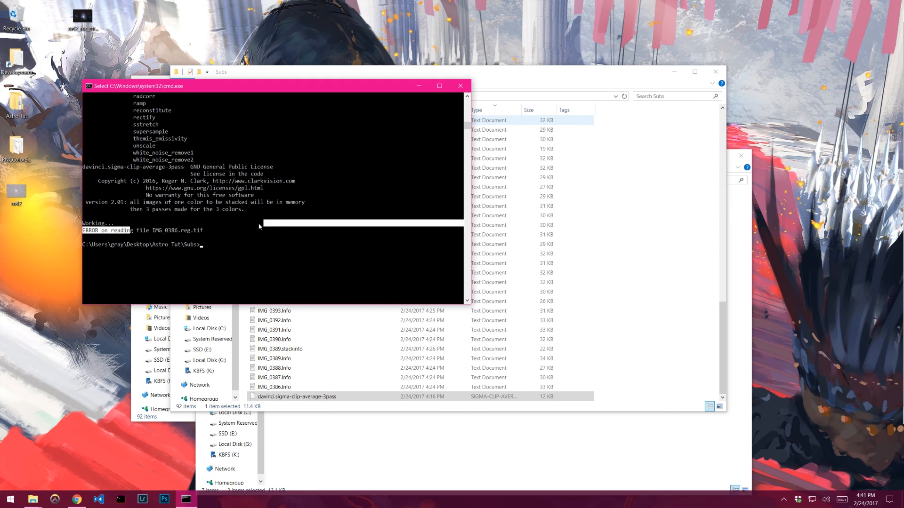
left_click_drag(198, 224, 201, 223)
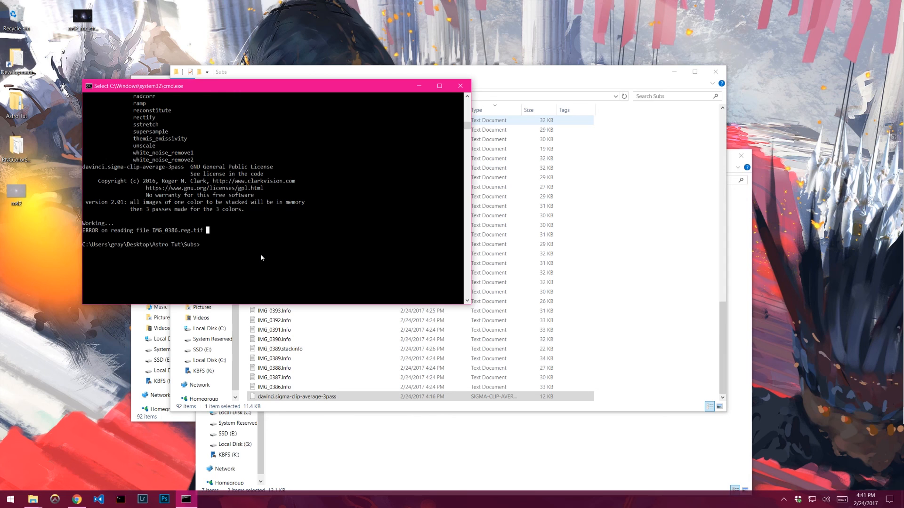
key("alt+z")
left_click(451, 162)
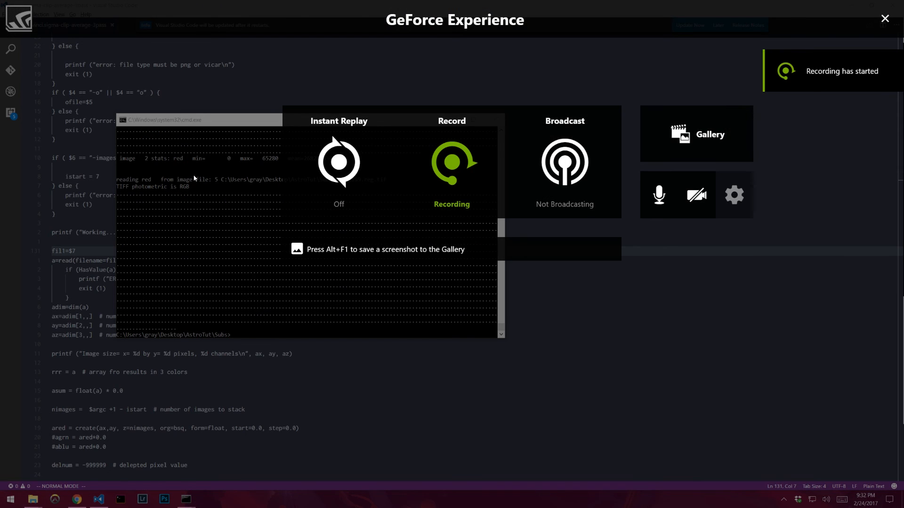
key("alt+z")
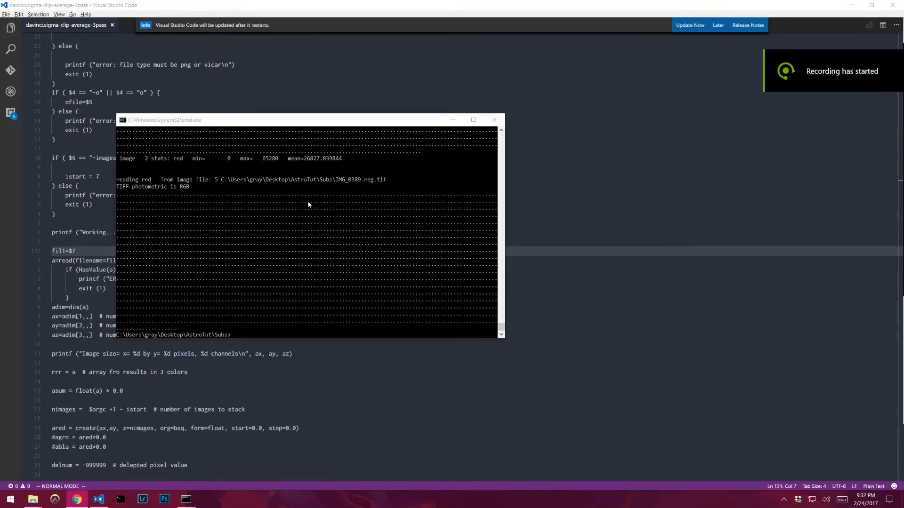
- Recall the full-path sigma-clip command and examine its -o m42-stacked-sigma.png output and -images path arguments
left_click(354, 192)
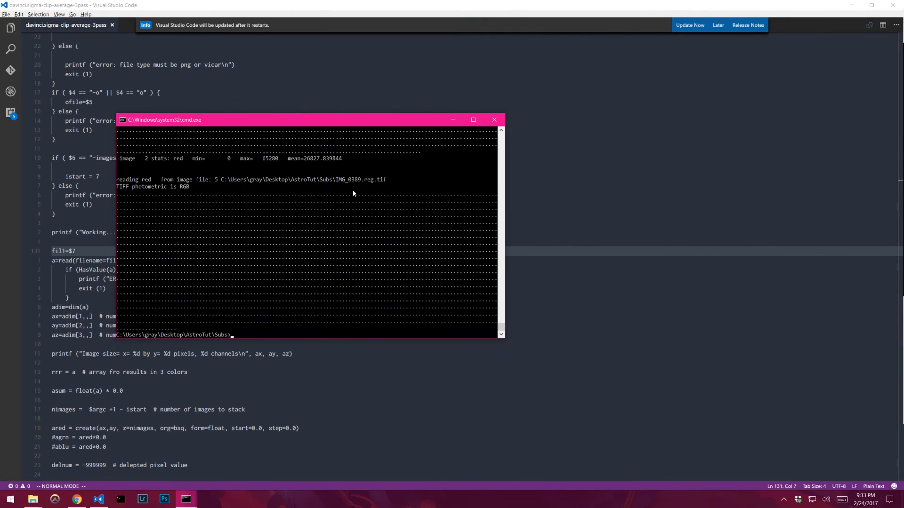
key("Up")
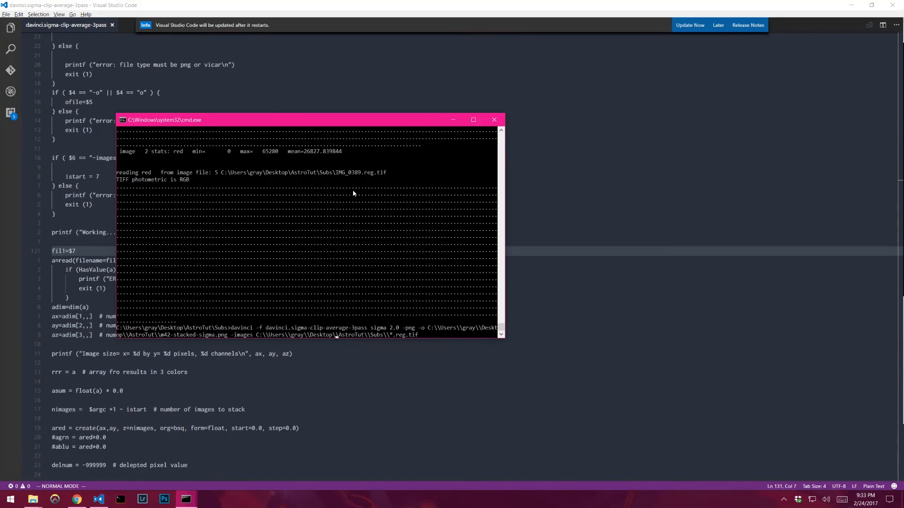
left_click_drag(423, 335, 258, 338)
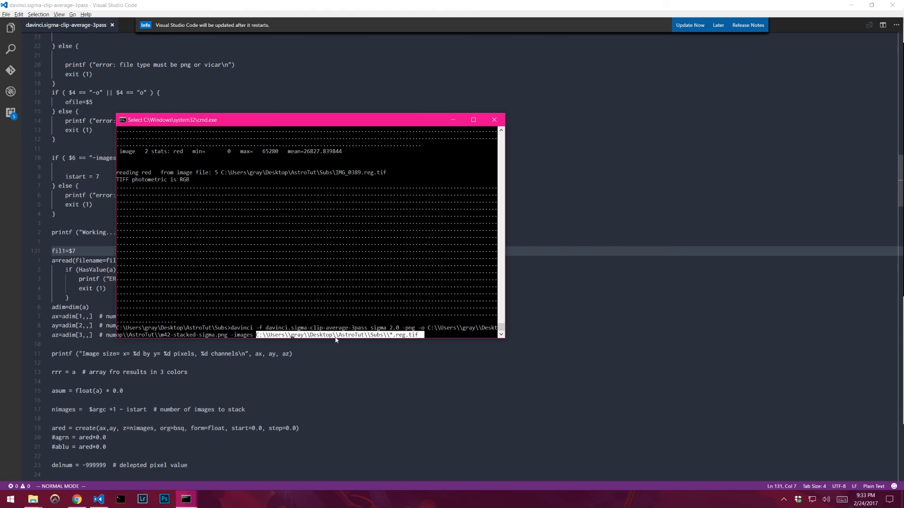
left_click(420, 335)
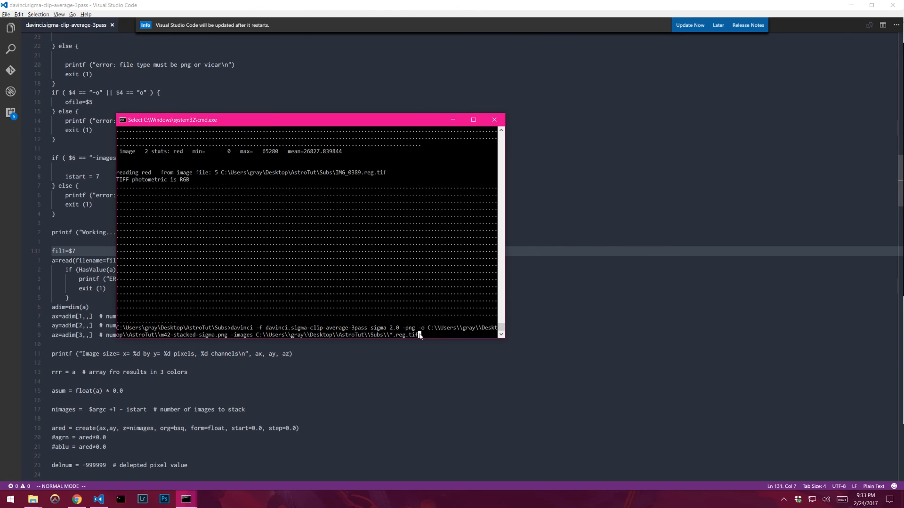
left_click_drag(420, 335, 258, 336)
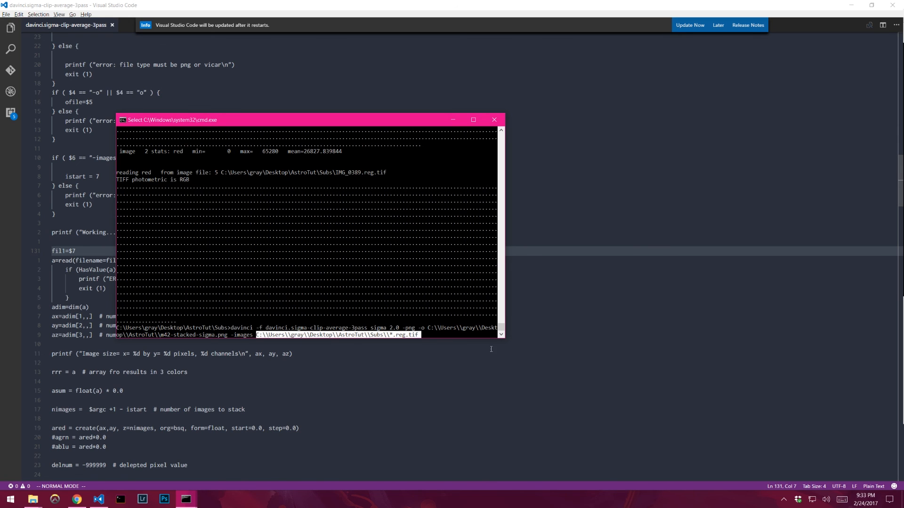
left_click_drag(419, 327, 226, 337)
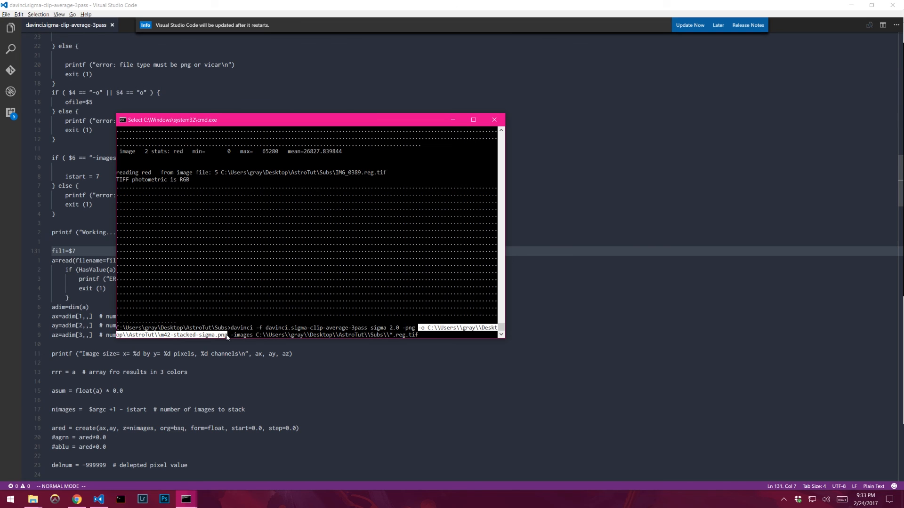
left_click(429, 329)
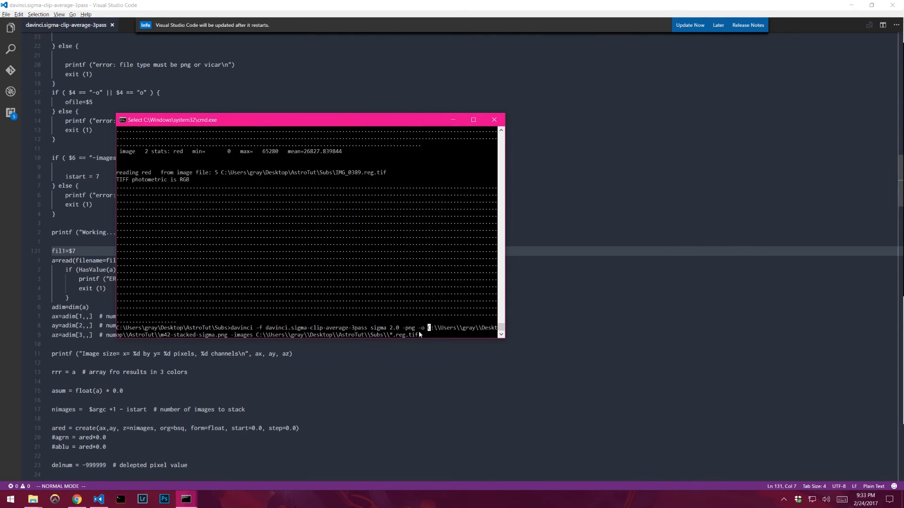
left_click(419, 328)
left_click_drag(418, 329, 226, 338)
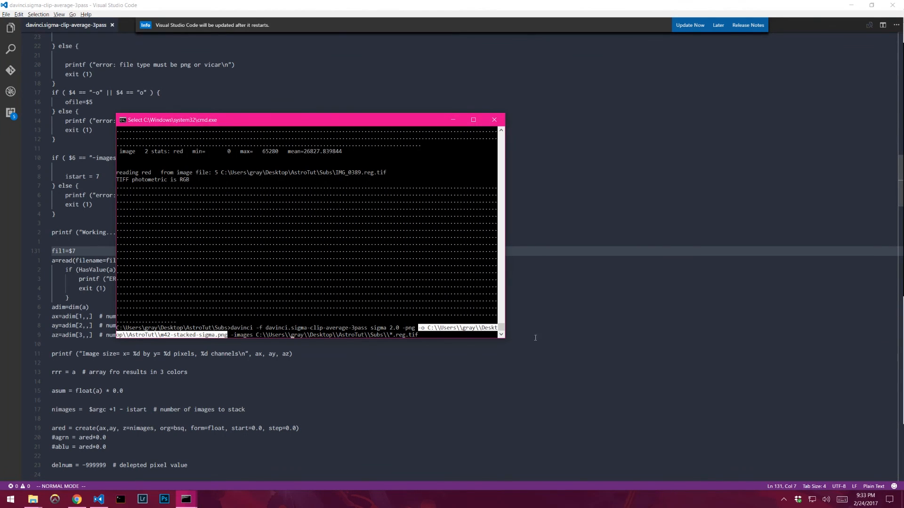
left_click(425, 329)
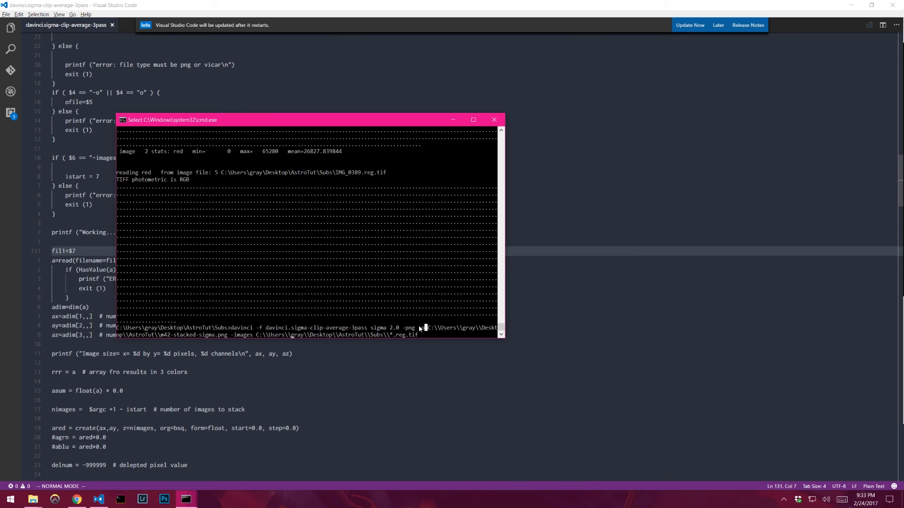
left_click_drag(419, 328, 224, 338)
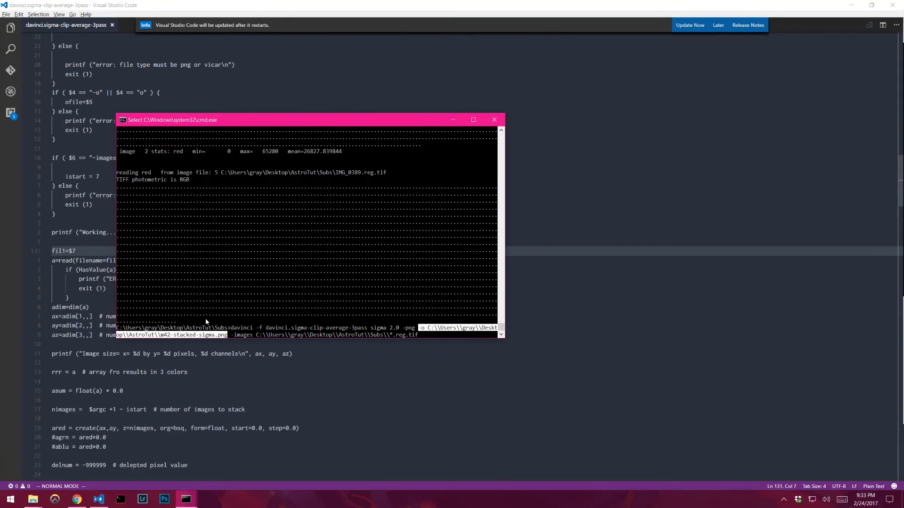
left_click(225, 335)
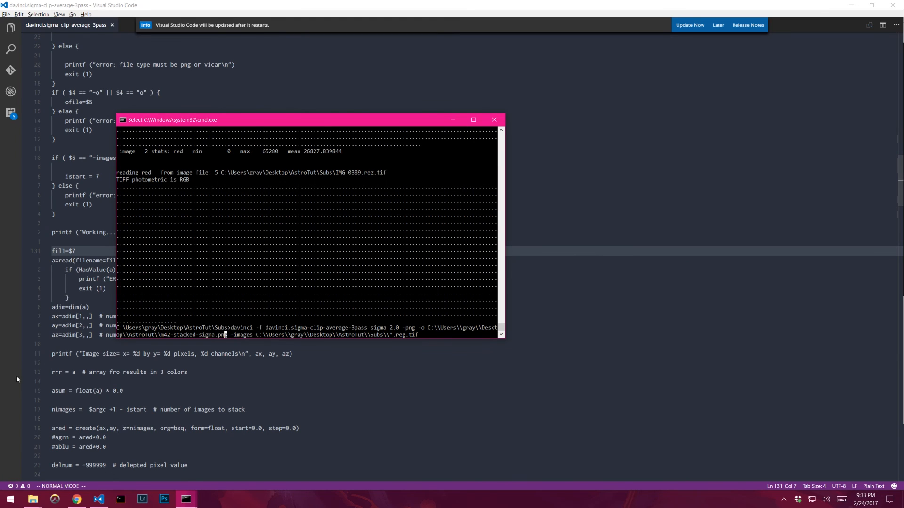
left_click_drag(226, 336, 420, 330)
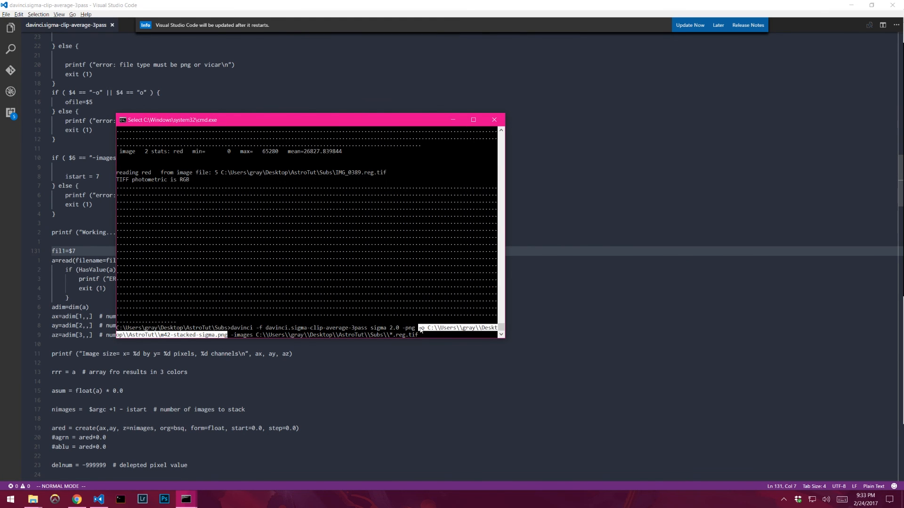
left_click(311, 335)
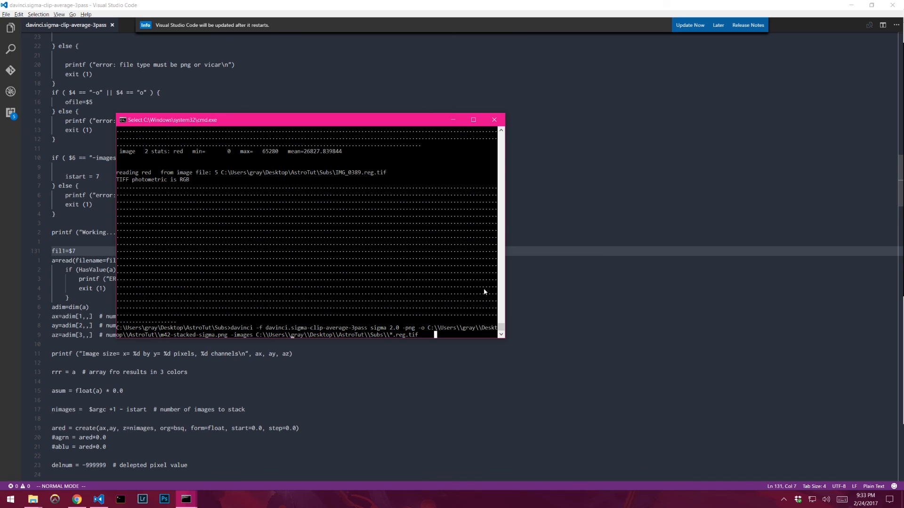
left_click_drag(417, 333, 232, 328)
- Run the recalled command to stack the registered subs into m42-stacked-sigma.png
key("ctrl+c")
key("Escape")
key("Return")
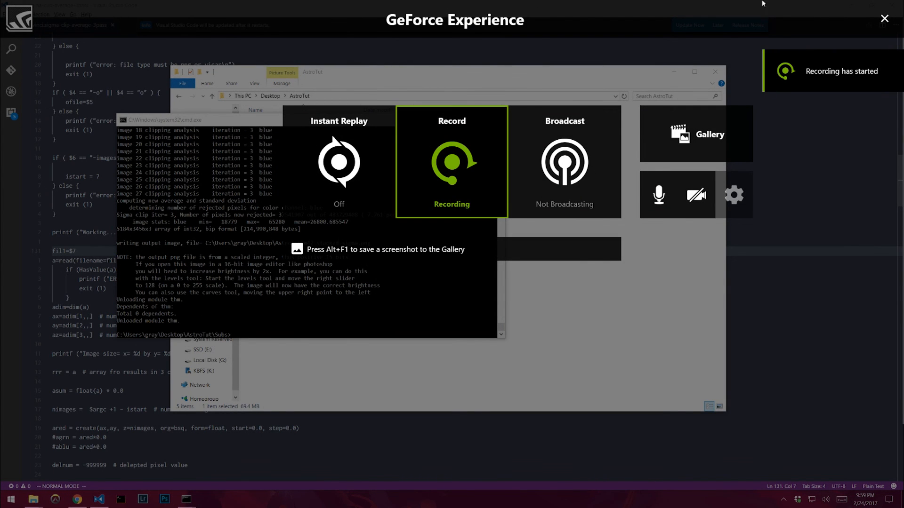
key("alt+z")
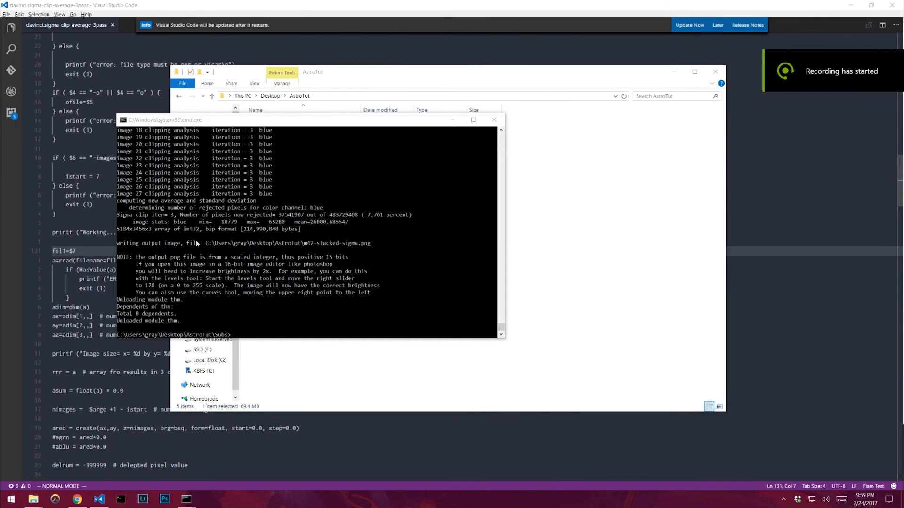
- Check the m42-stacked-sigma output file in the AstroTut folder and close the Davinci console window
left_click(201, 244)
left_click(564, 225)
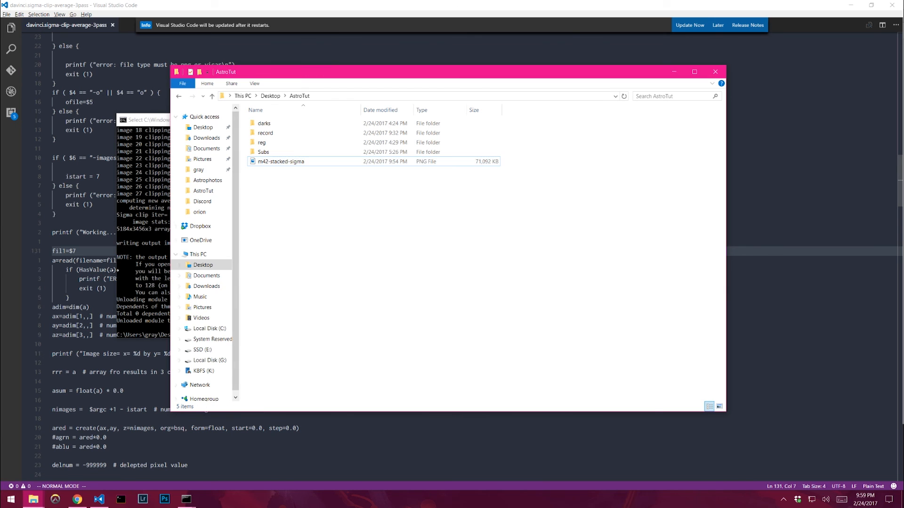
left_click(888, 3)
left_click(358, 21)
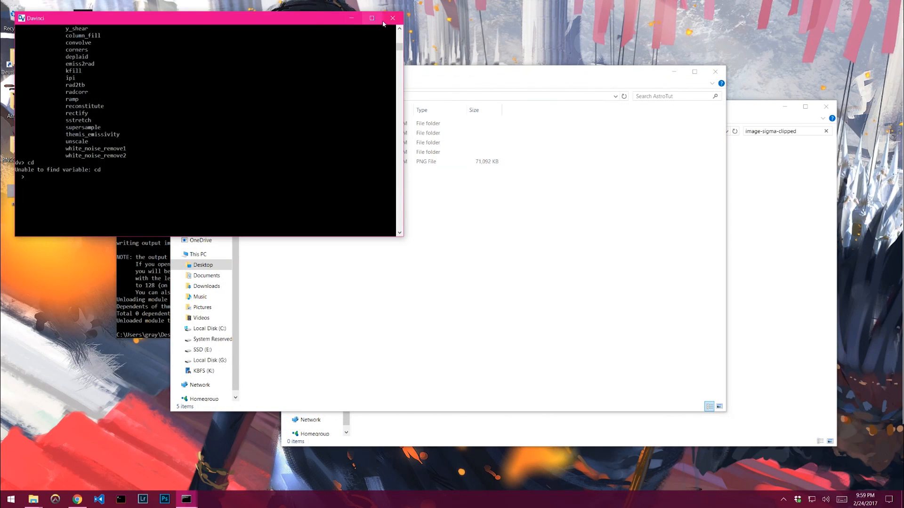
left_click(384, 21)
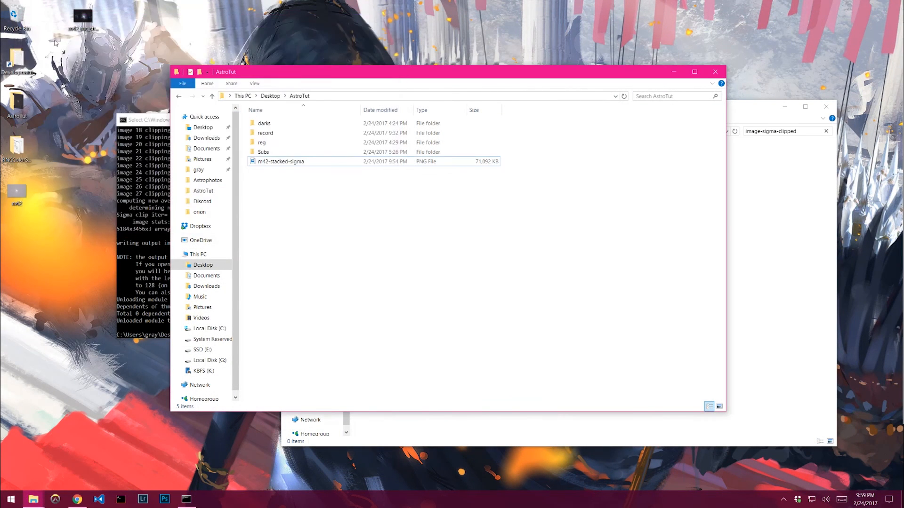
- Launch Photoshop CS2 by searching for photoshop cs from the Start menu
left_click(81, 89)
left_click(10, 499)
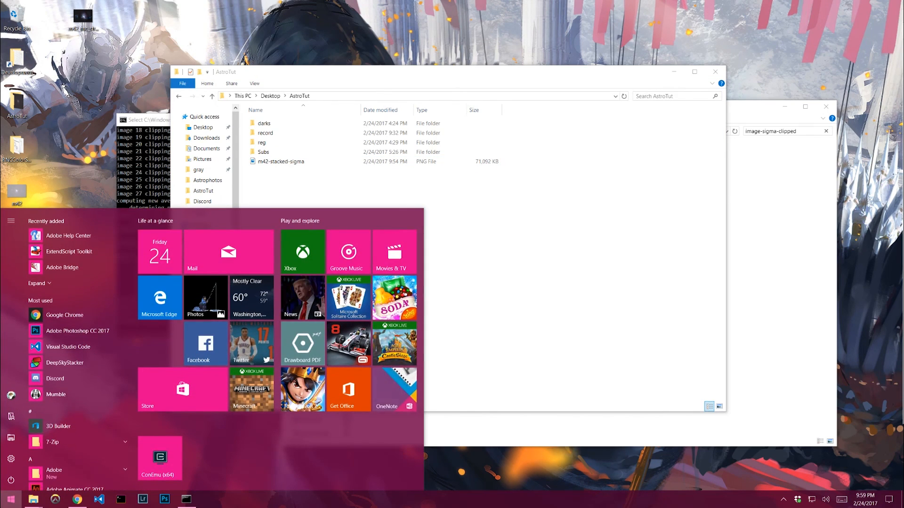
type("photoshop c")
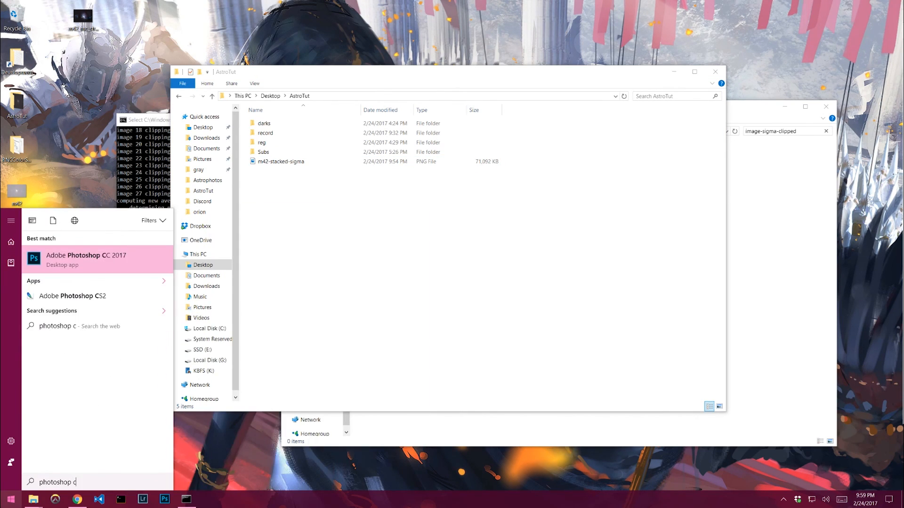
type("s")
key("Return")
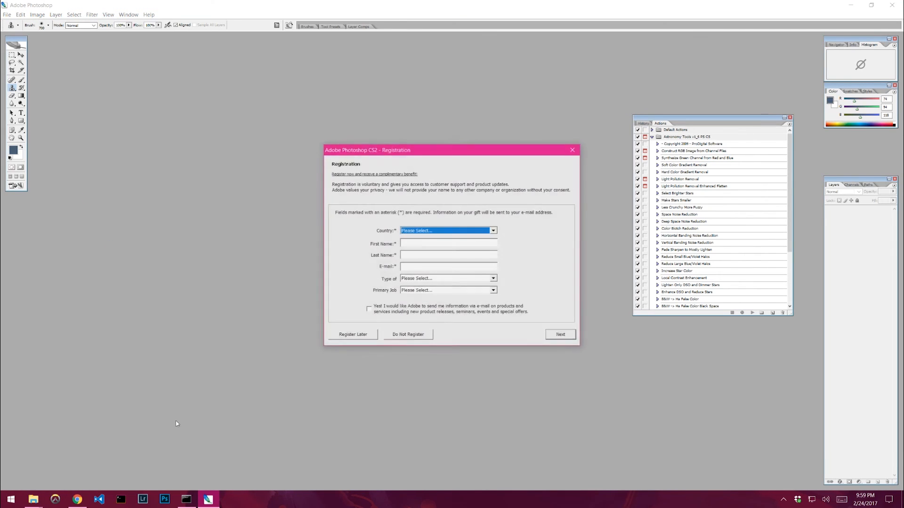
- Dismiss the registration prompt without registering and close the welcome screen
left_click(573, 149)
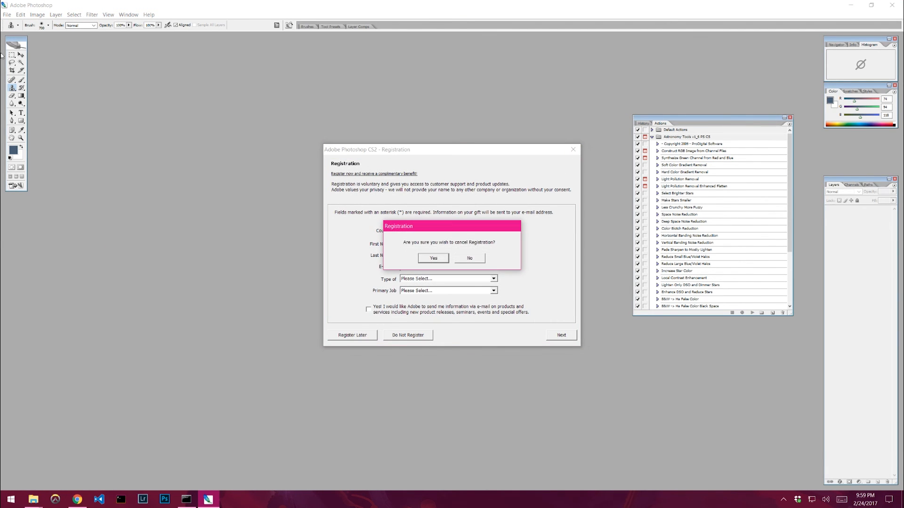
left_click(466, 260)
left_click(418, 334)
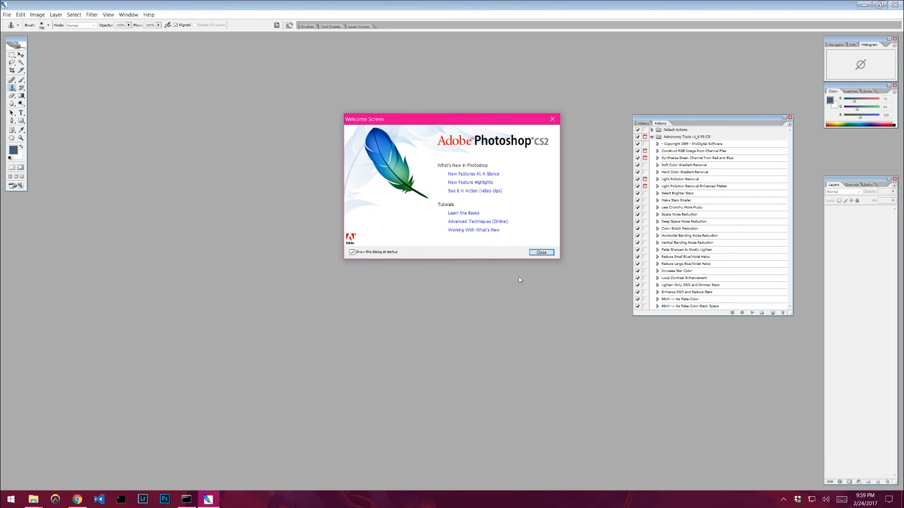
left_click(536, 253)
- Open m42-stacked-sigma.png from the AstroTut folder on the desktop
left_click(7, 14)
left_click(21, 33)
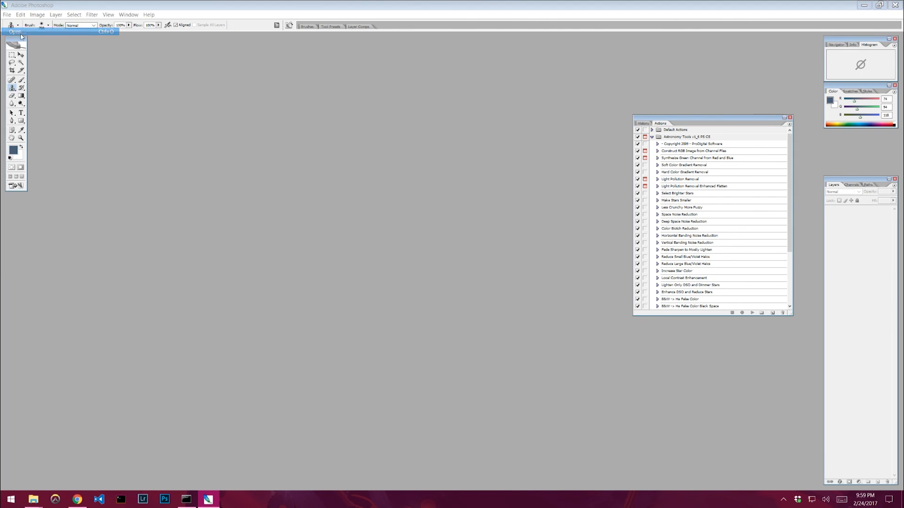
left_click(337, 148)
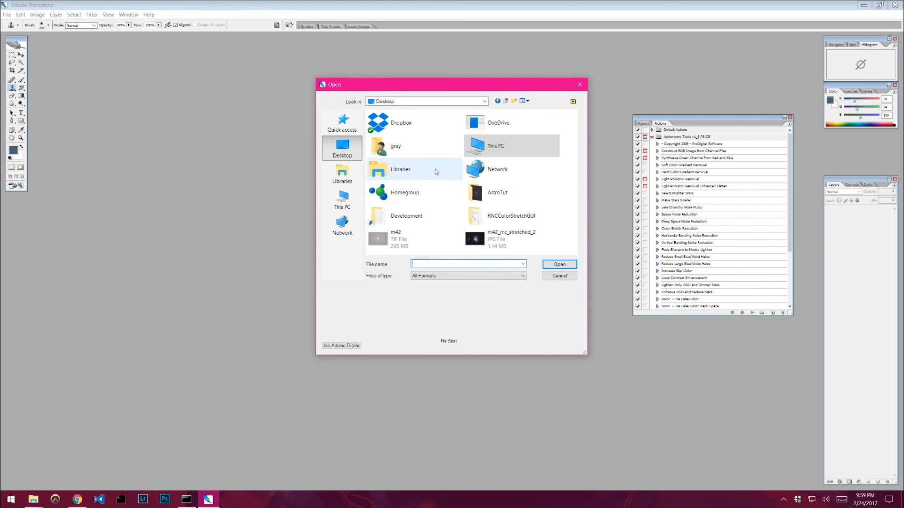
double_click(485, 195)
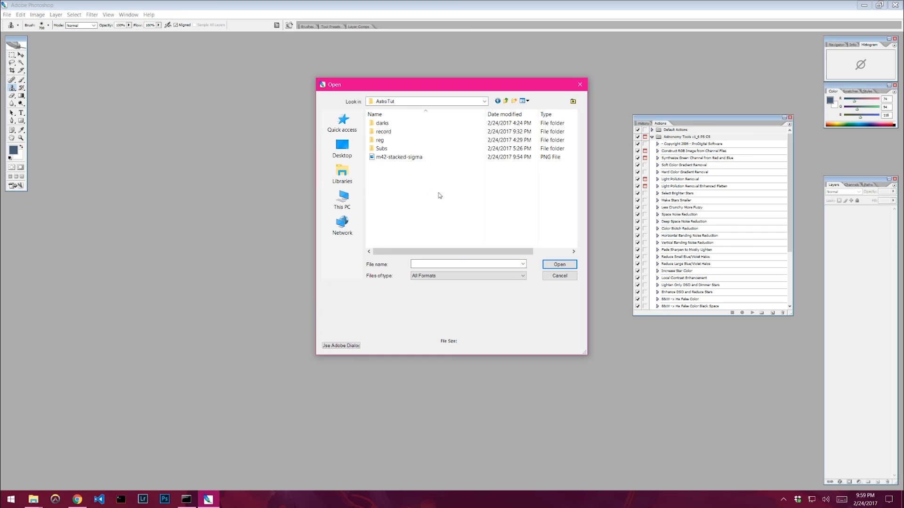
left_click(400, 159)
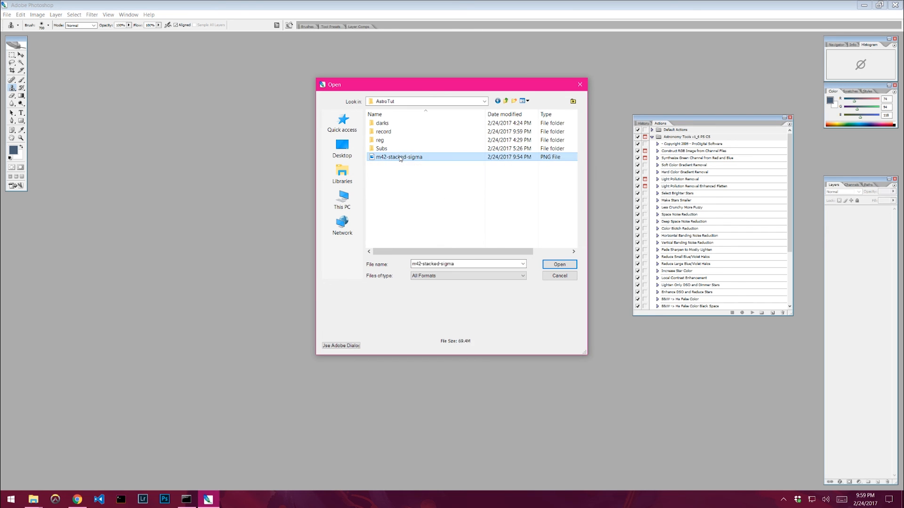
double_click(400, 158)
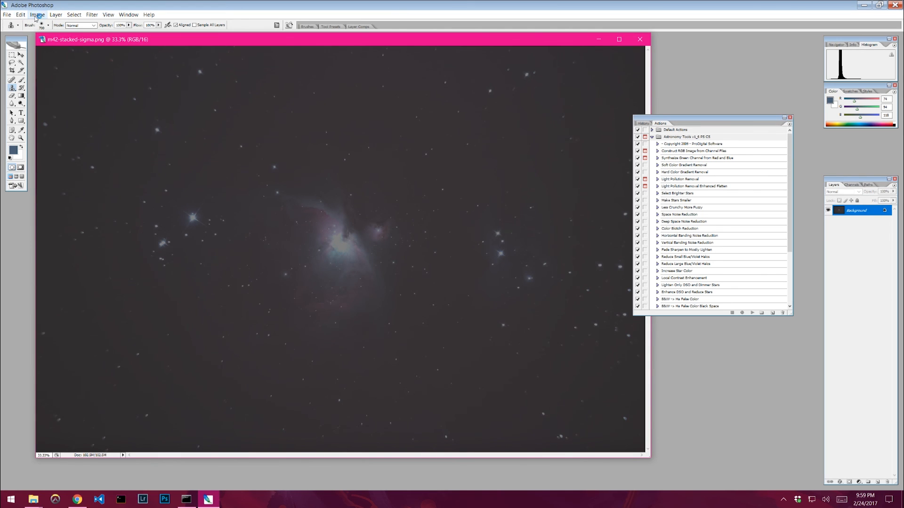
- Apply Levels to the image with the input white point set to 128
left_click(37, 16)
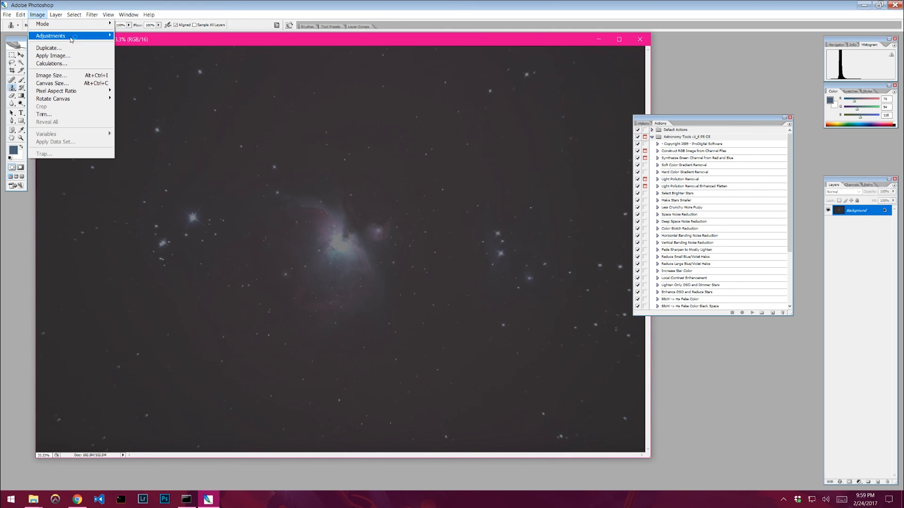
mouse_move(72, 38)
left_click(136, 37)
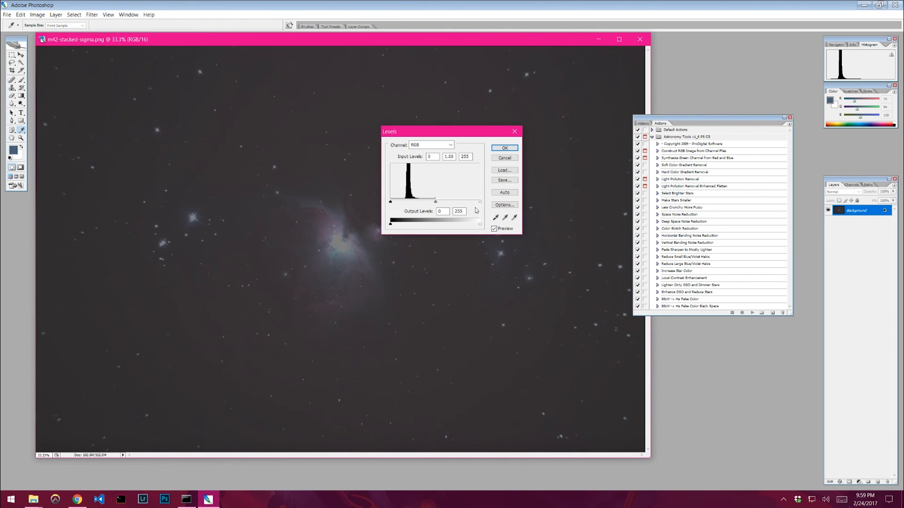
double_click(465, 156)
type("128")
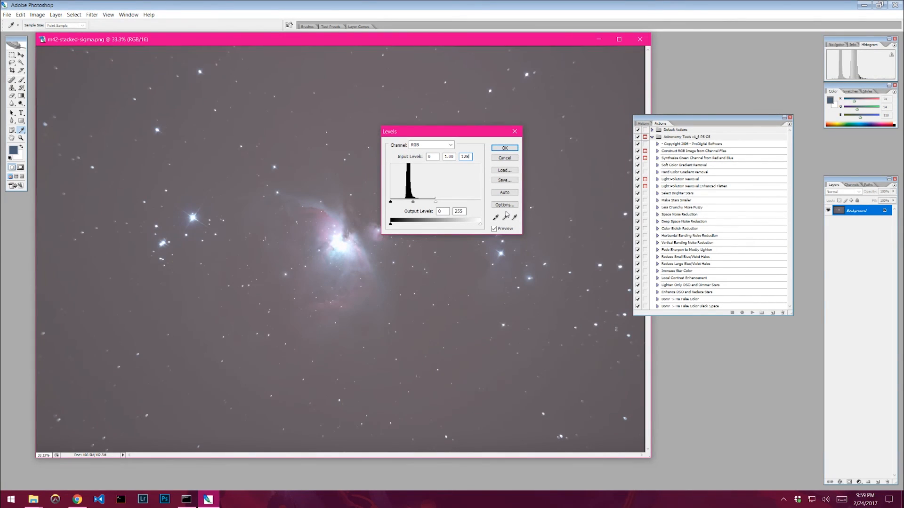
left_click(505, 148)
- Zoom in and out across the brightened image to inspect the background and star detail
key("s")
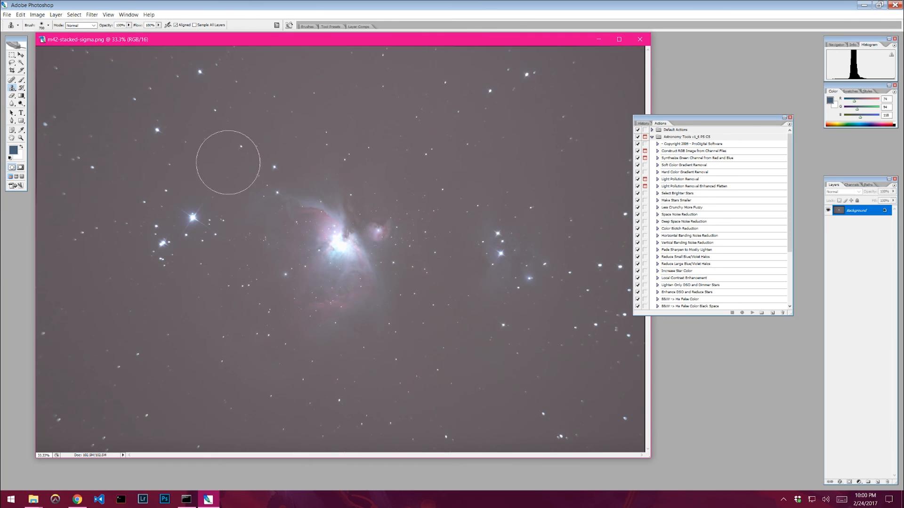
left_click(388, 225, "ctrl")
left_click(387, 225, "ctrl")
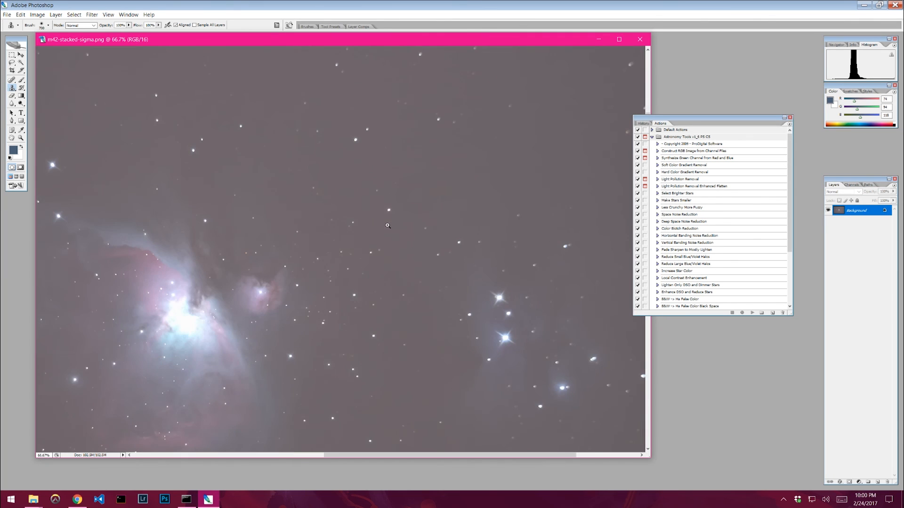
left_click(387, 225, "ctrl")
left_click(387, 225, "ctrl")
left_click(387, 225, "ctrl")
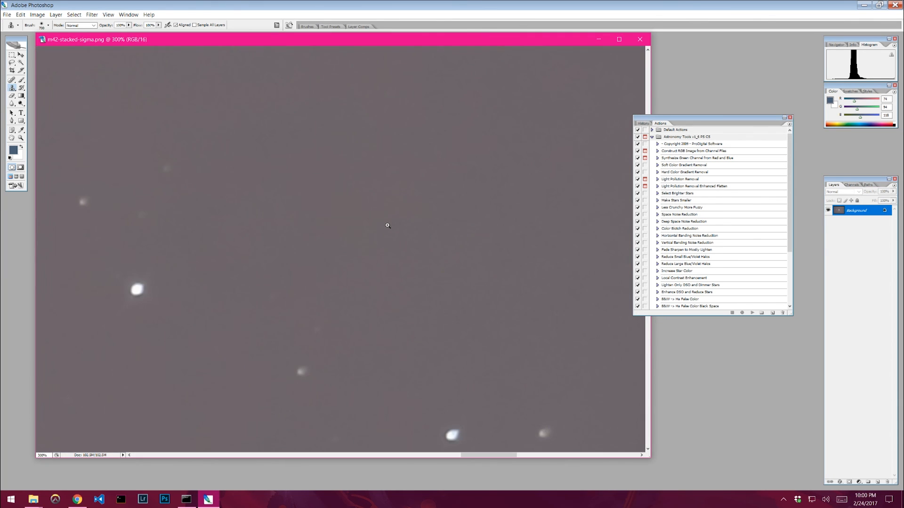
left_click(388, 225, "ctrl+alt")
left_click(387, 225, "ctrl+alt")
left_click(387, 226, "ctrl+alt")
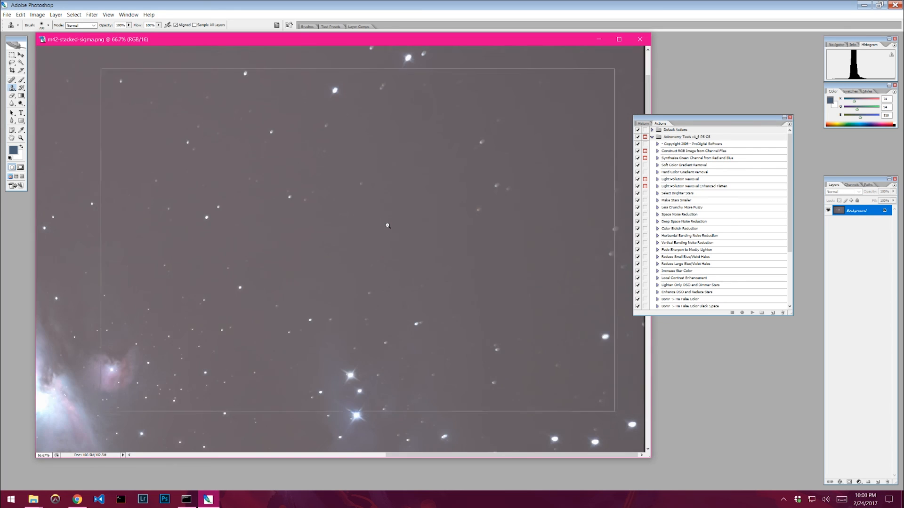
left_click(387, 226, "ctrl+alt")
left_click(387, 225, "ctrl+alt")
left_click(246, 240, "ctrl+alt")
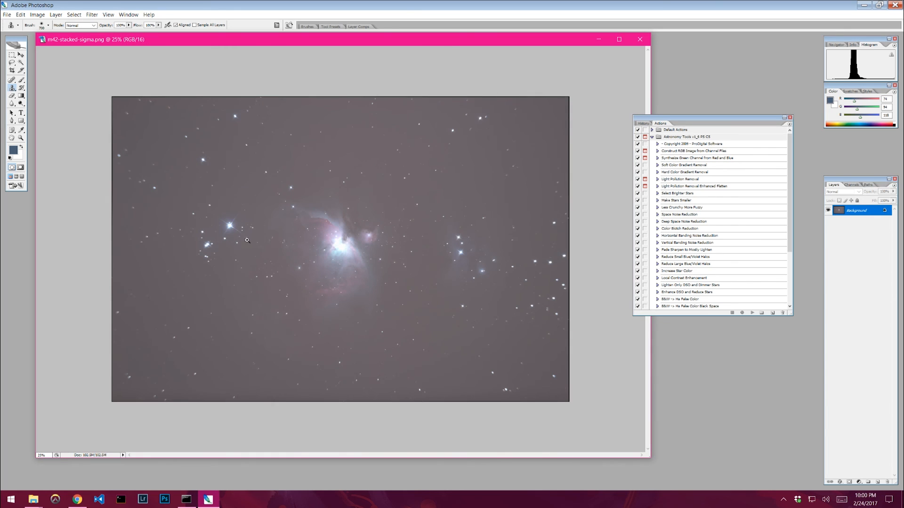
left_click(215, 140, "ctrl")
left_click(250, 148, "ctrl+alt")
- Crop the image to a central region around the nebula, trimming the edges
left_click_drag(735, 117, 782, 104)
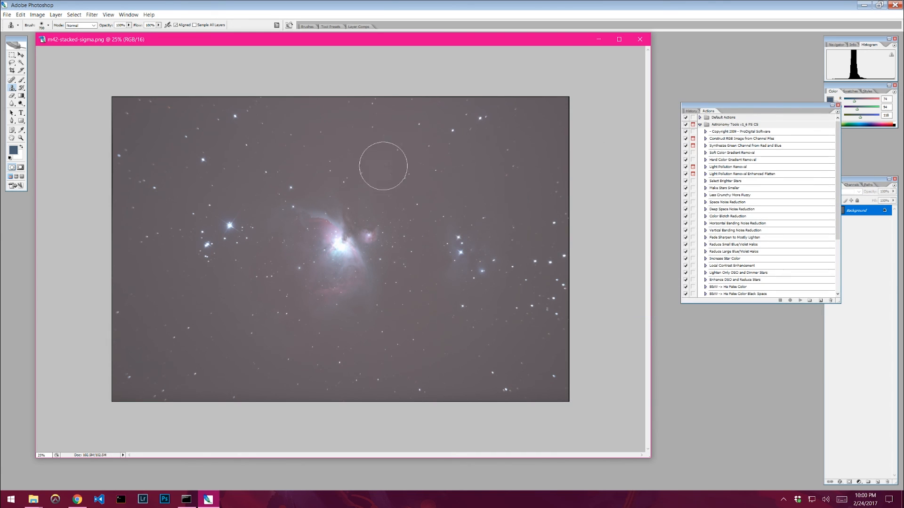
left_click(12, 70)
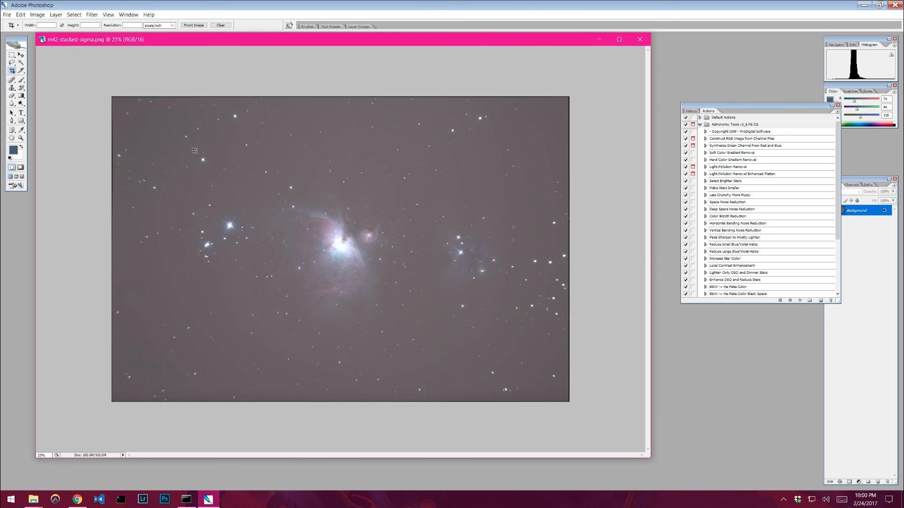
left_click_drag(191, 146, 524, 378)
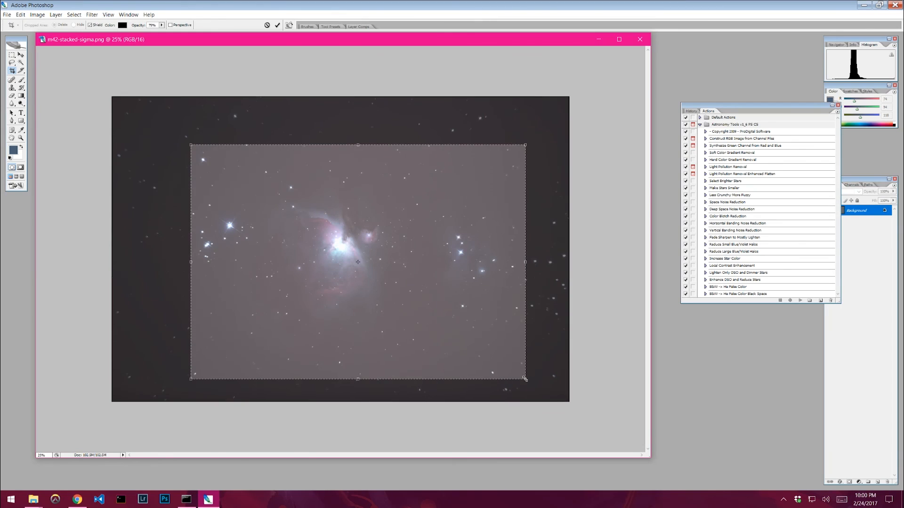
key("Return")
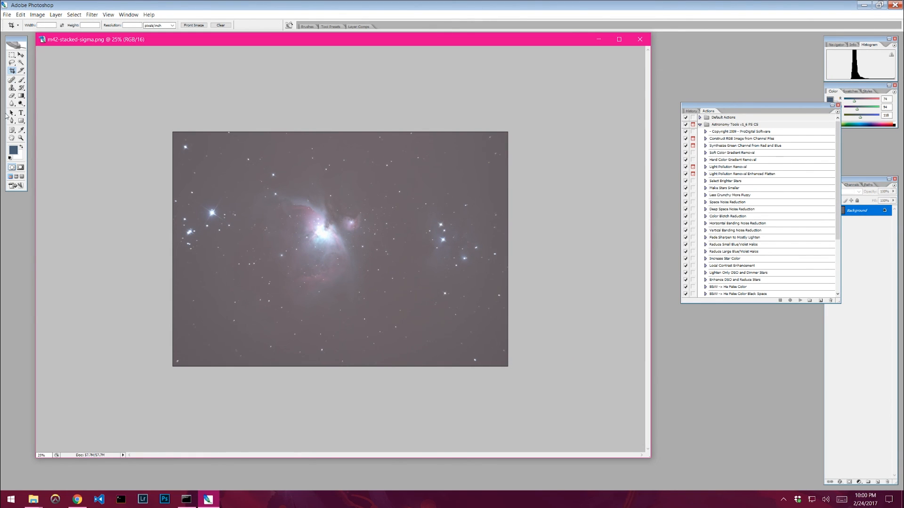
left_click(19, 47)
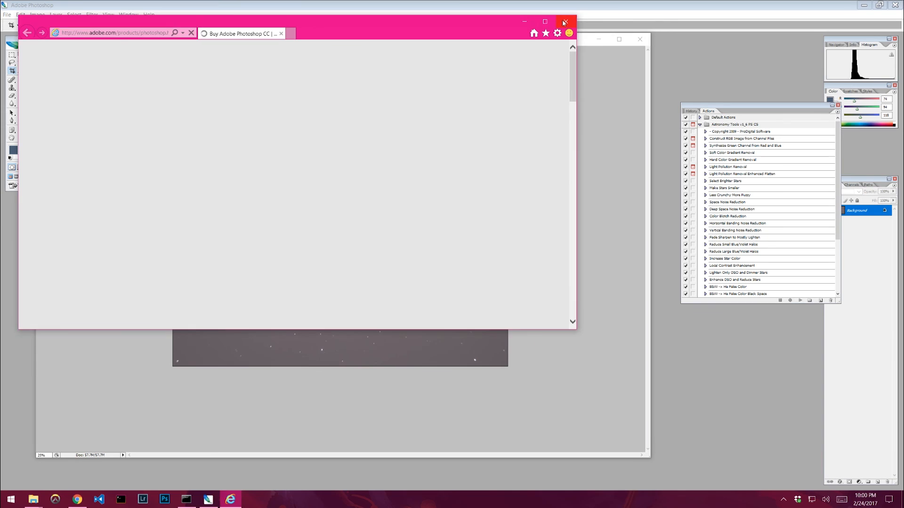
left_click(564, 23)
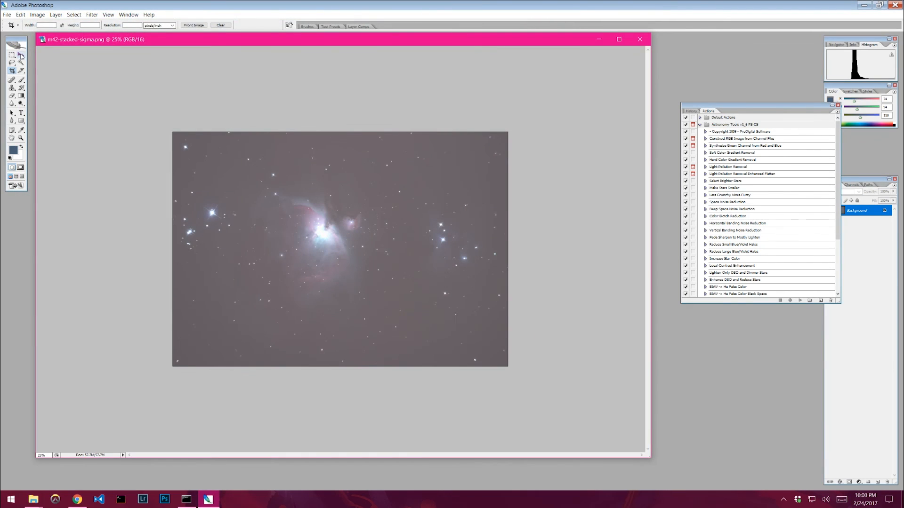
left_click(20, 55)
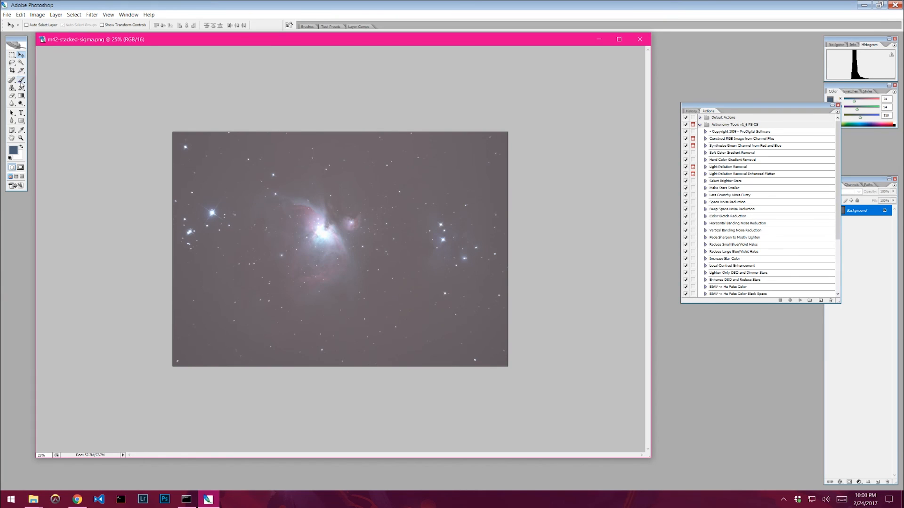
left_click(21, 130)
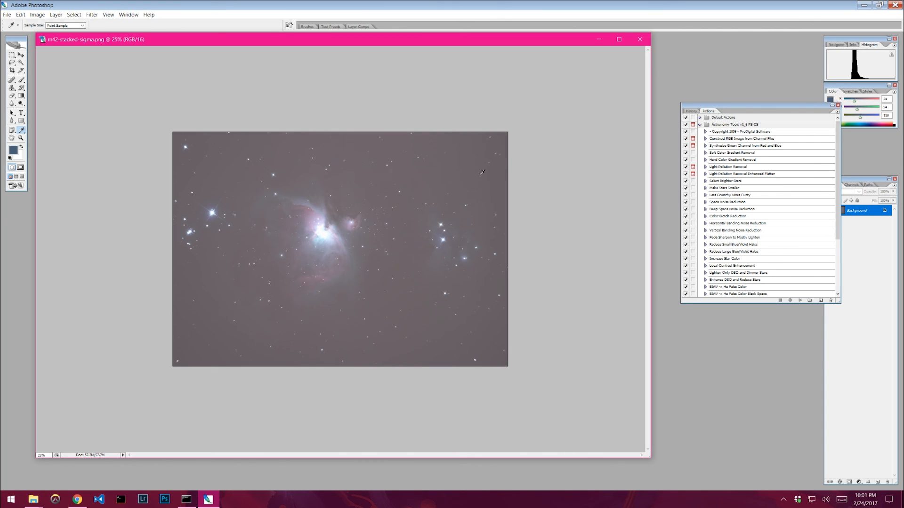
left_click_drag(786, 111, 746, 76)
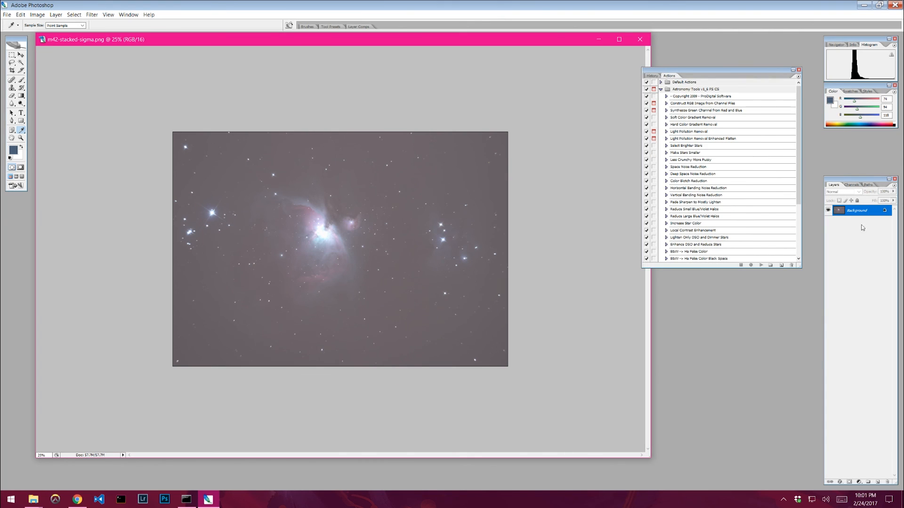
right_click(854, 213)
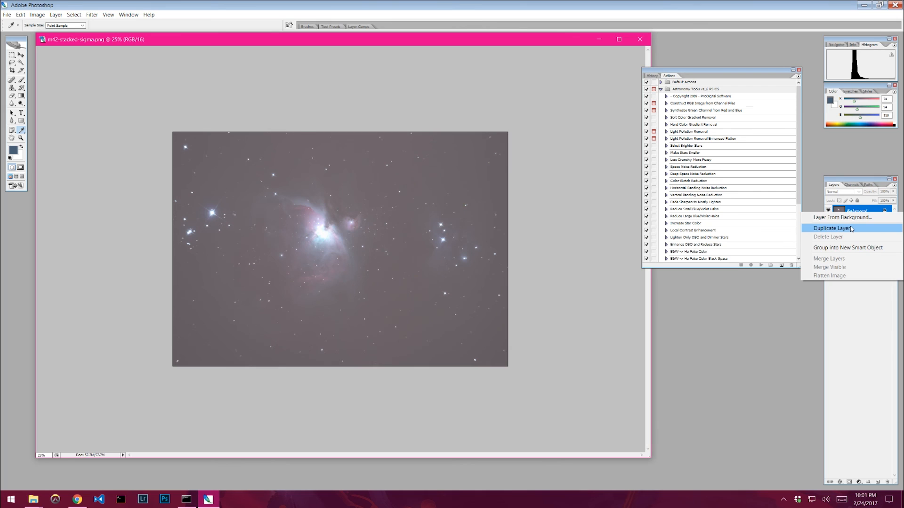
left_click(851, 229)
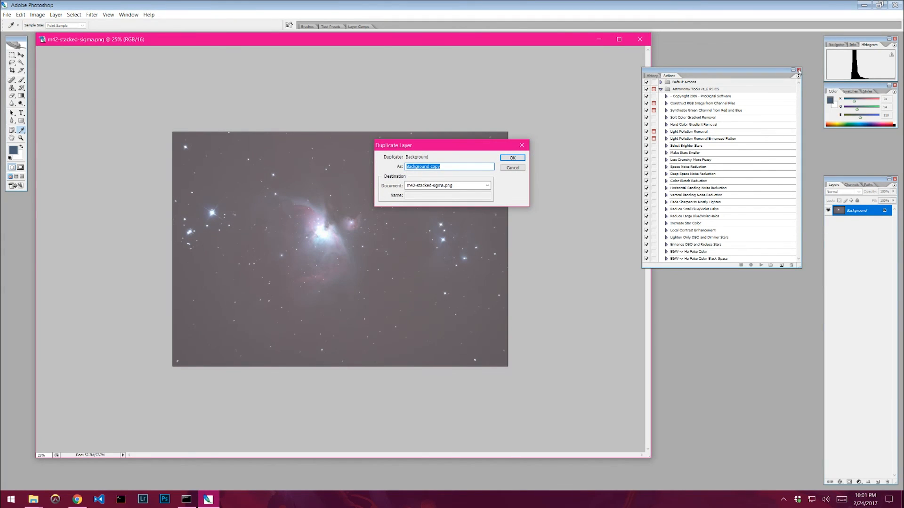
left_click(512, 169)
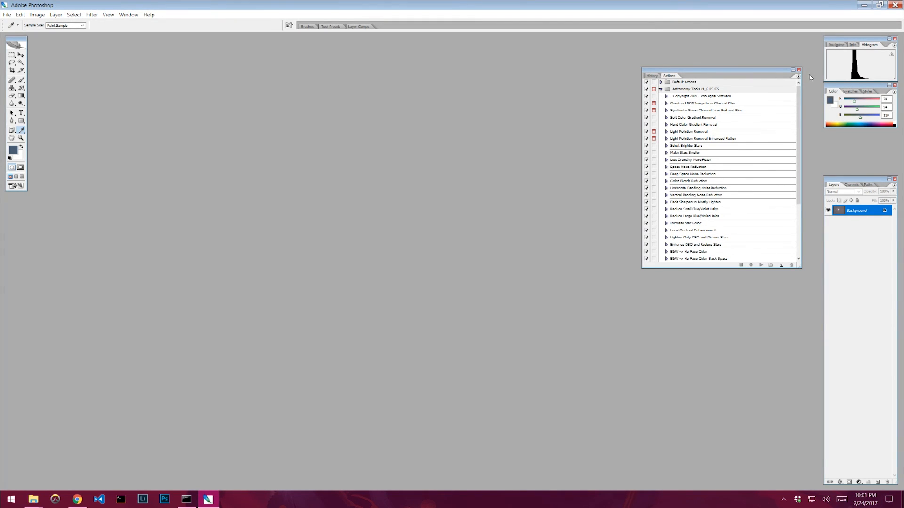
- Duplicate the stacked image's background layer into a new document
left_click(799, 70)
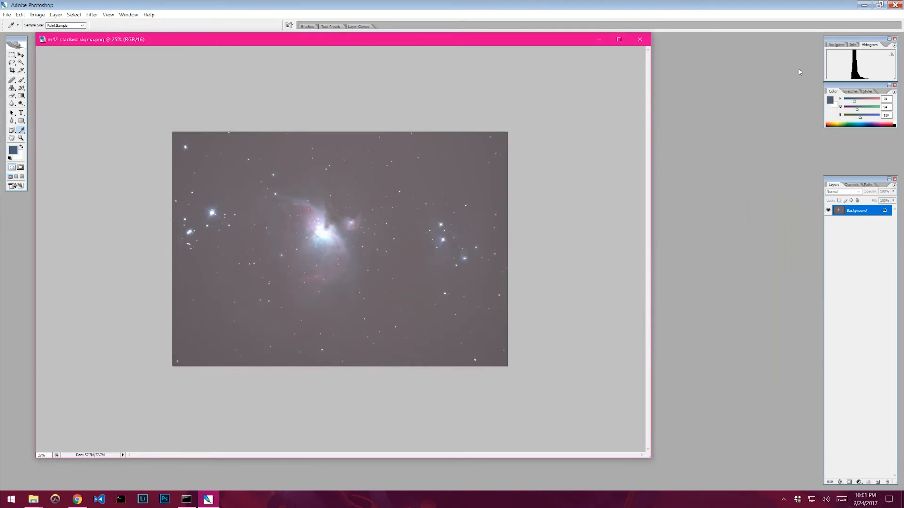
right_click(848, 211)
left_click(833, 226)
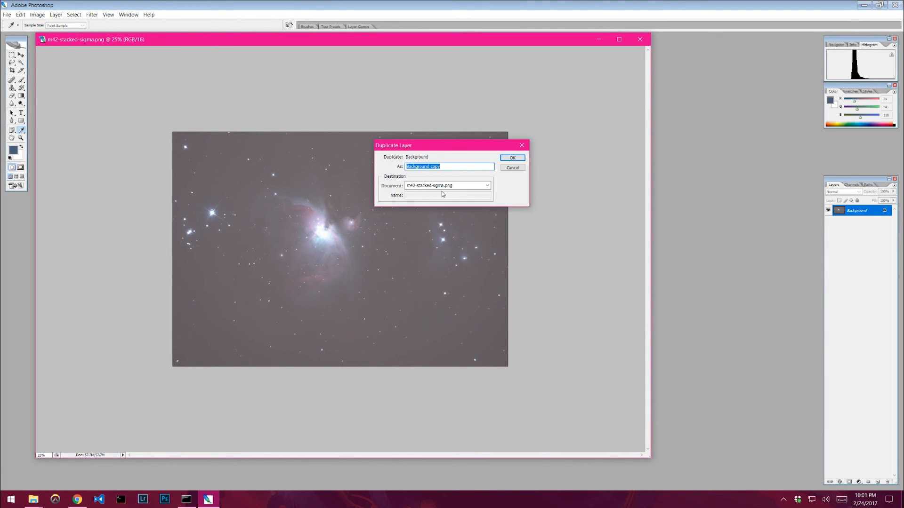
left_click(445, 186)
left_click(420, 201)
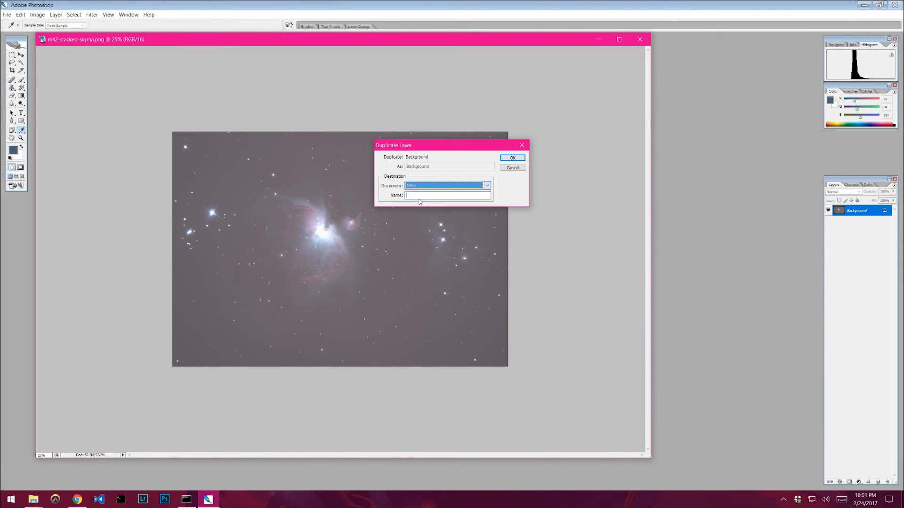
left_click(512, 157)
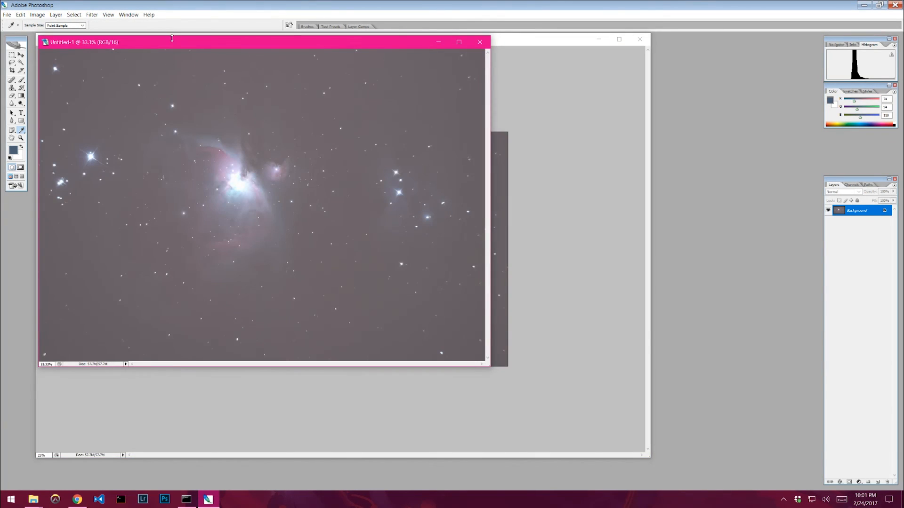
- Sample the sky background colour with the eyedropper and fill the new document with that colour
left_click_drag(172, 38, 418, 75)
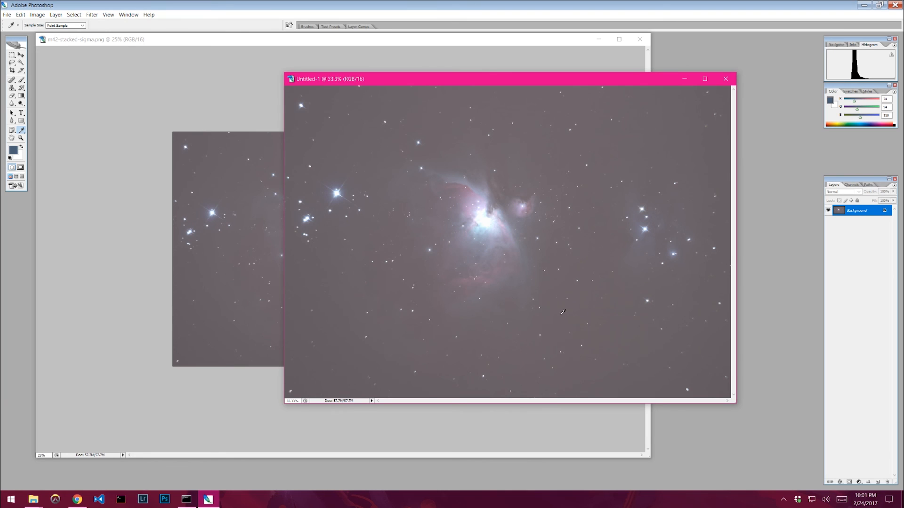
left_click(560, 141)
left_click(21, 14)
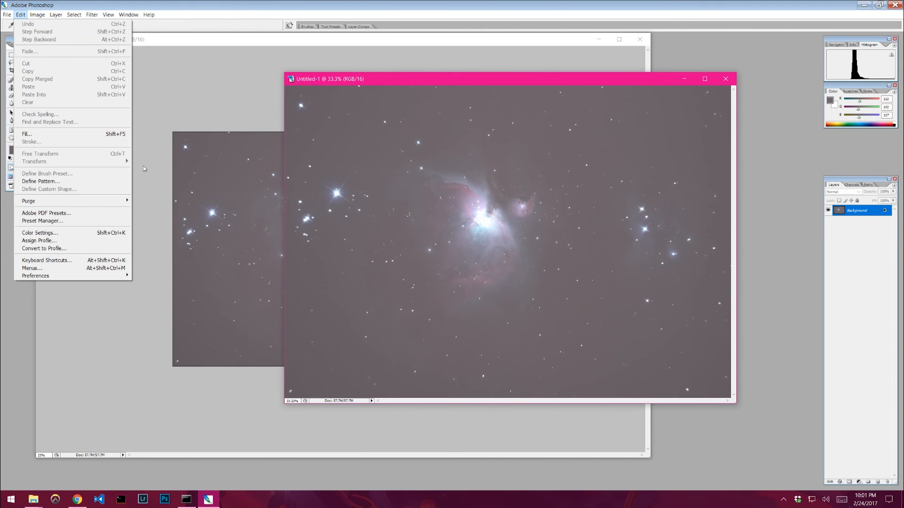
left_click(40, 134)
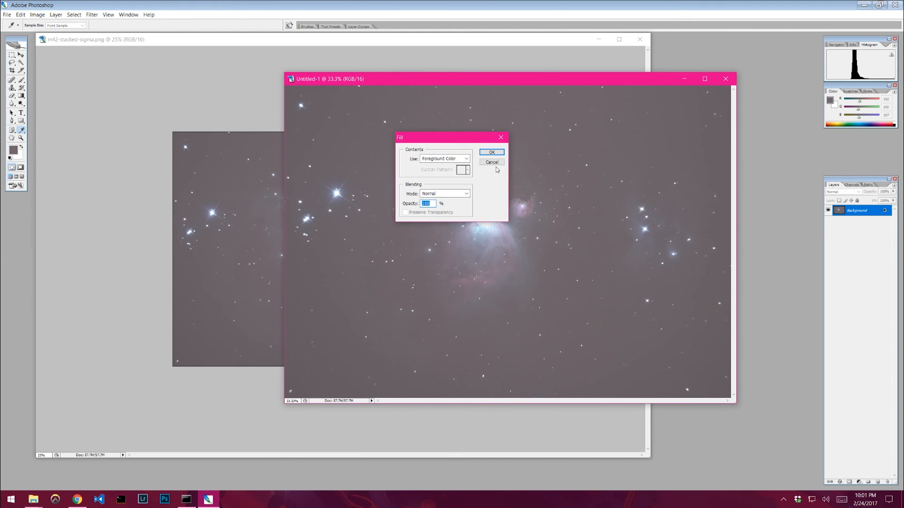
left_click(492, 153)
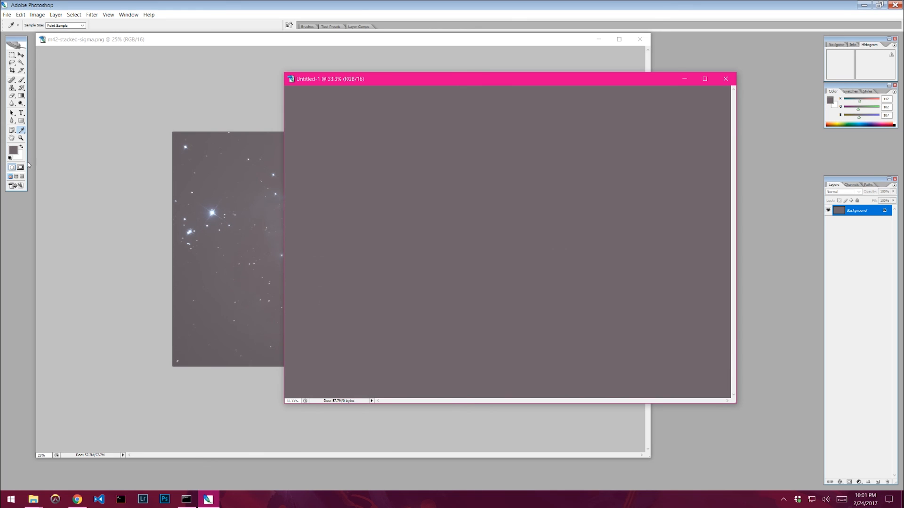
- Darken the filled document with Brightness/Contrast, setting brightness to -20
left_click(38, 14)
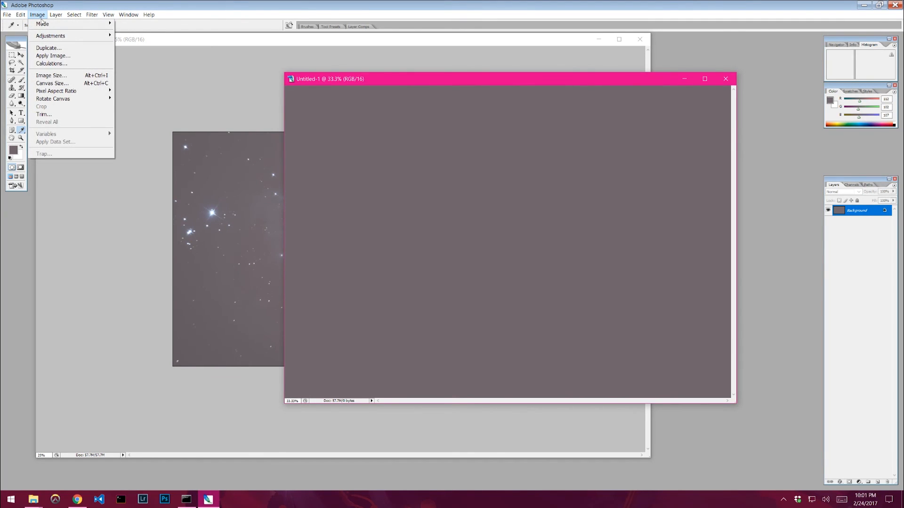
mouse_move(52, 38)
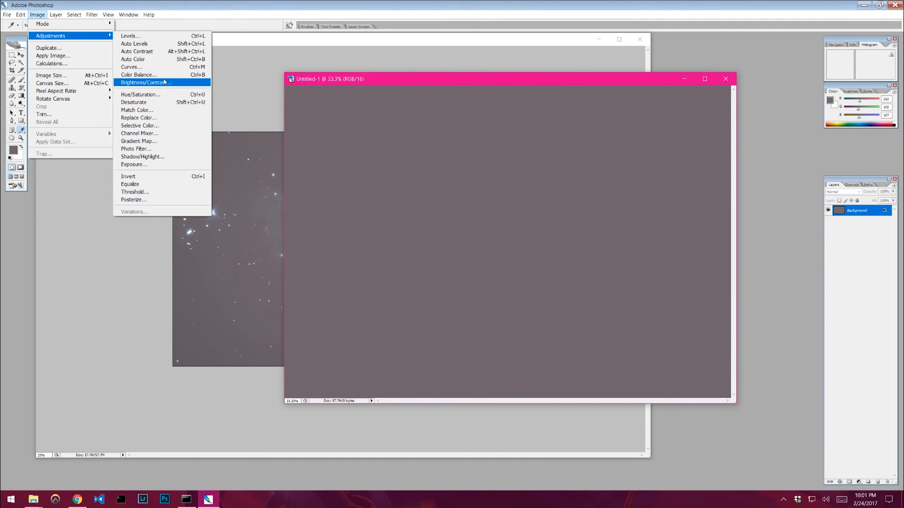
left_click(143, 82)
left_click_drag(442, 154, 376, 212)
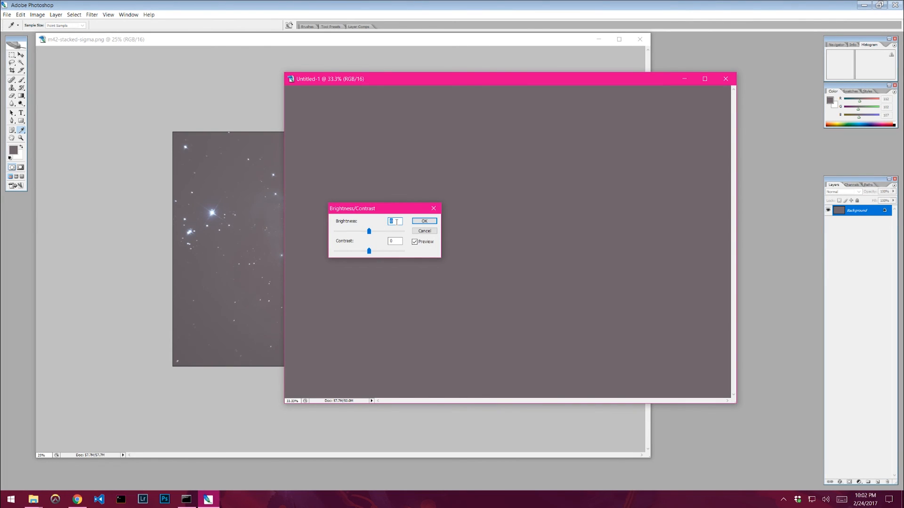
type("-15")
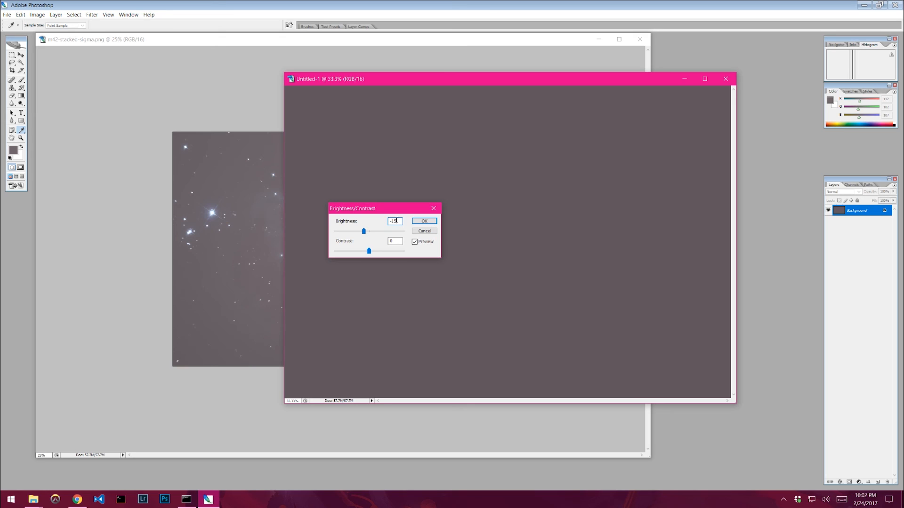
key("BackSpace")
key("BackSpace")
type("25")
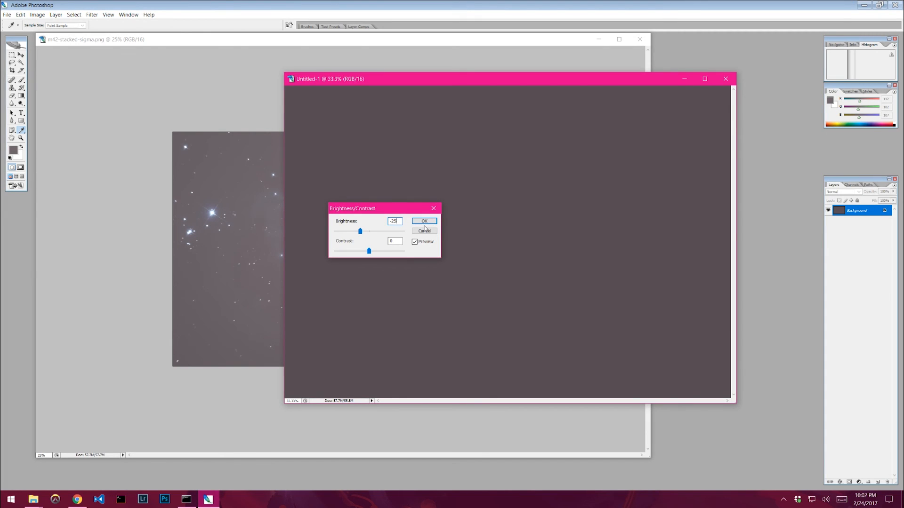
key("BackSpace")
type("0")
left_click(425, 221)
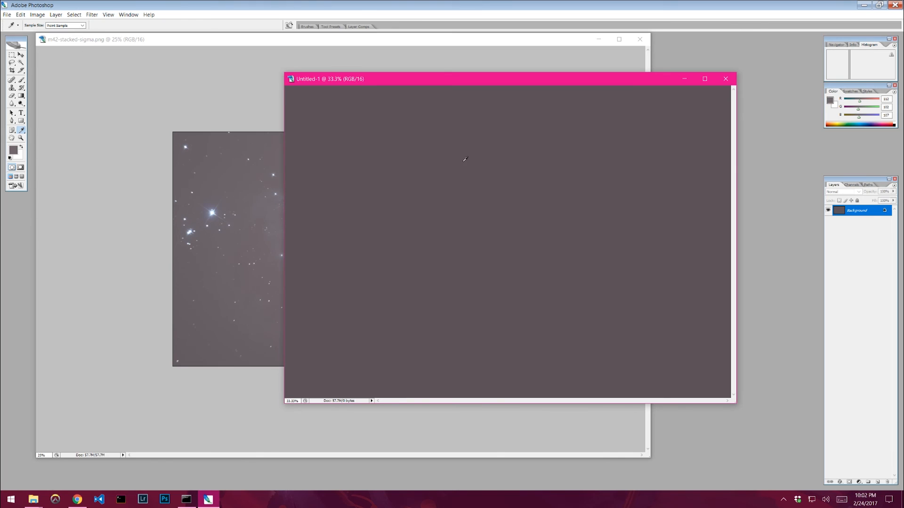
left_click_drag(440, 83, 708, 72)
left_click(390, 39)
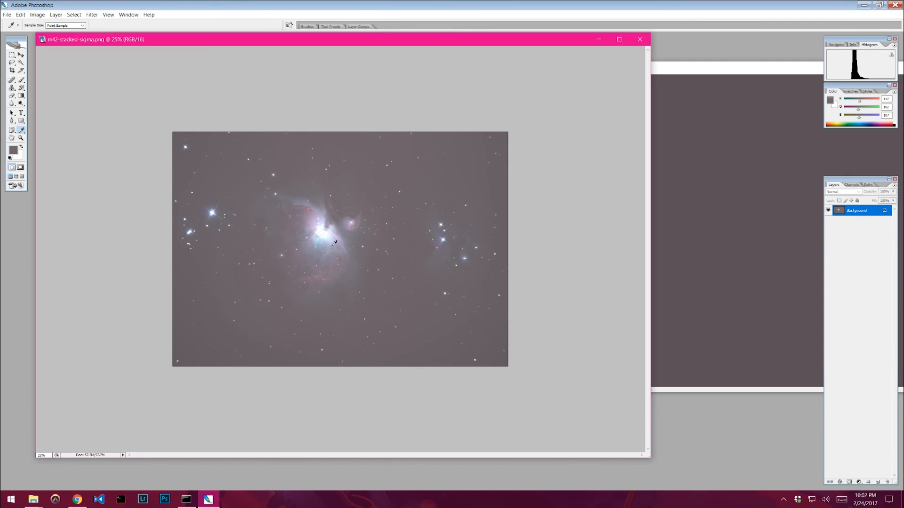
left_click_drag(739, 72, 505, 79)
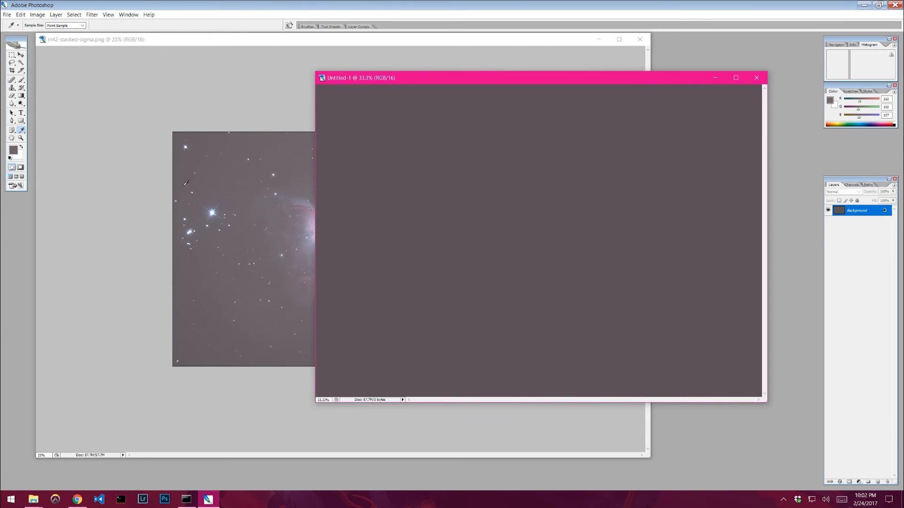
left_click_drag(444, 78, 639, 109)
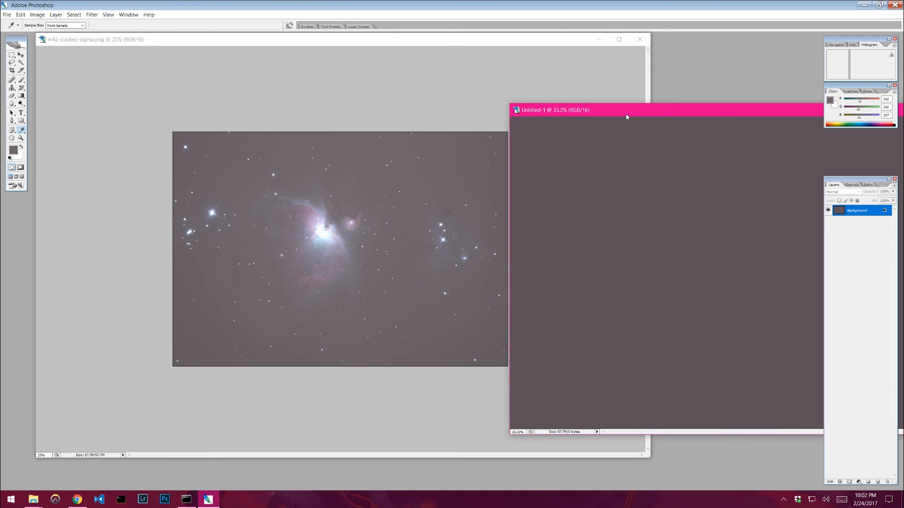
left_click_drag(629, 113, 444, 87)
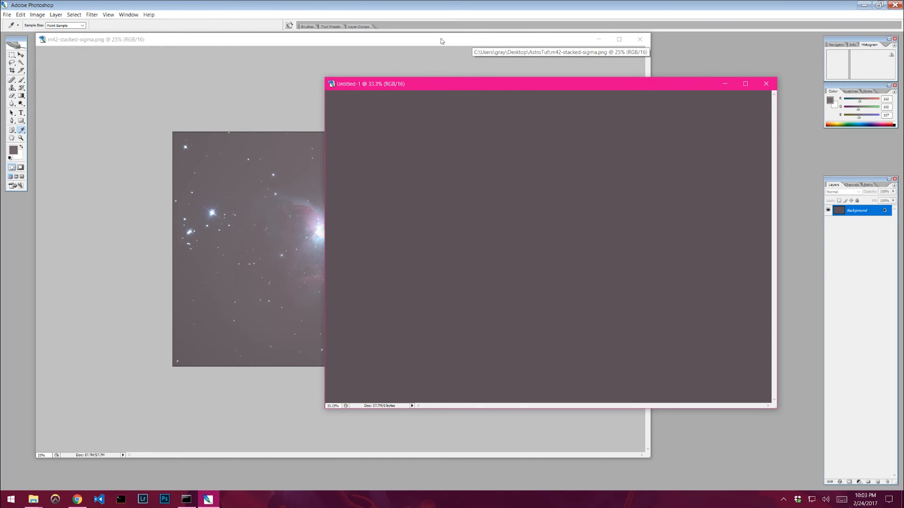
- Apply Image to the stacked image with Untitled-1 as source and Subtract blending to remove the background
left_click_drag(440, 41, 443, 41)
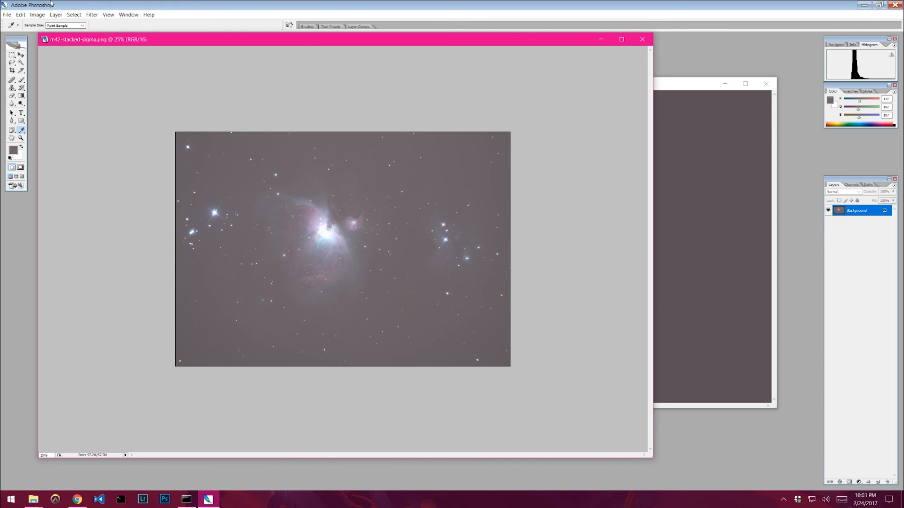
left_click(37, 15)
left_click(53, 57)
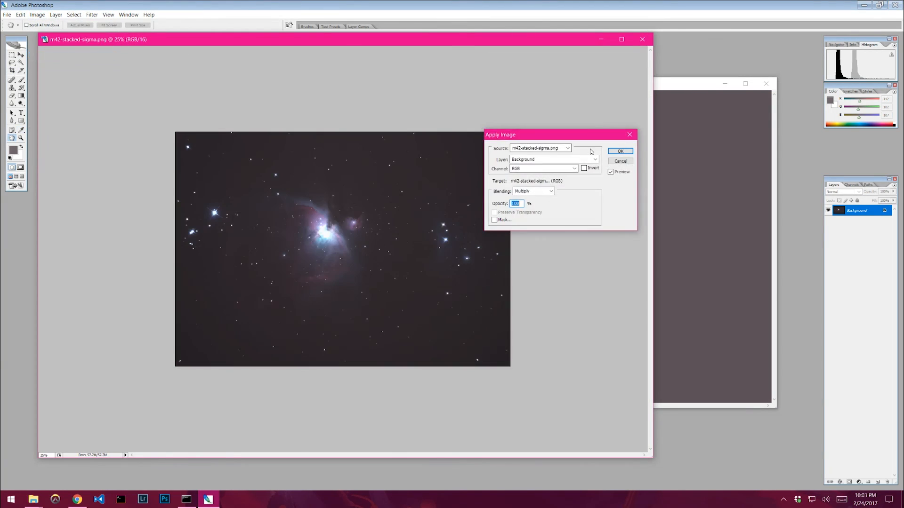
left_click(562, 149)
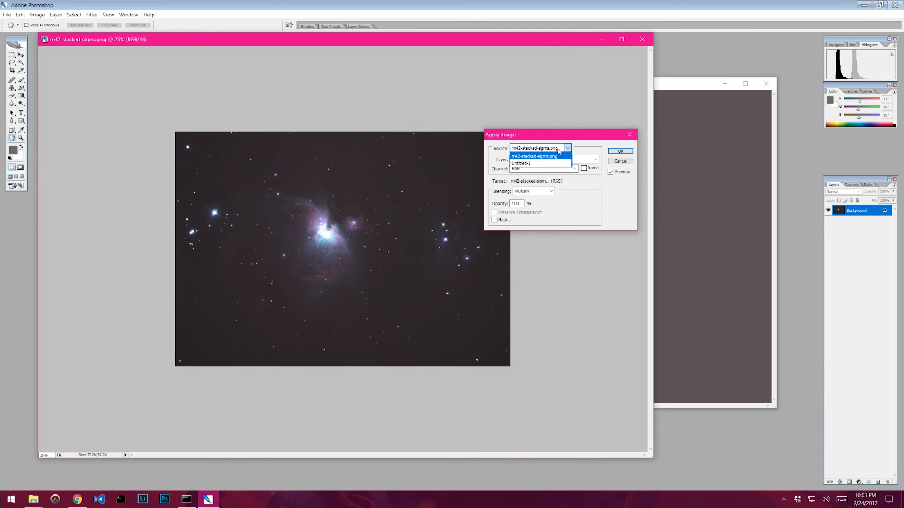
left_click(531, 164)
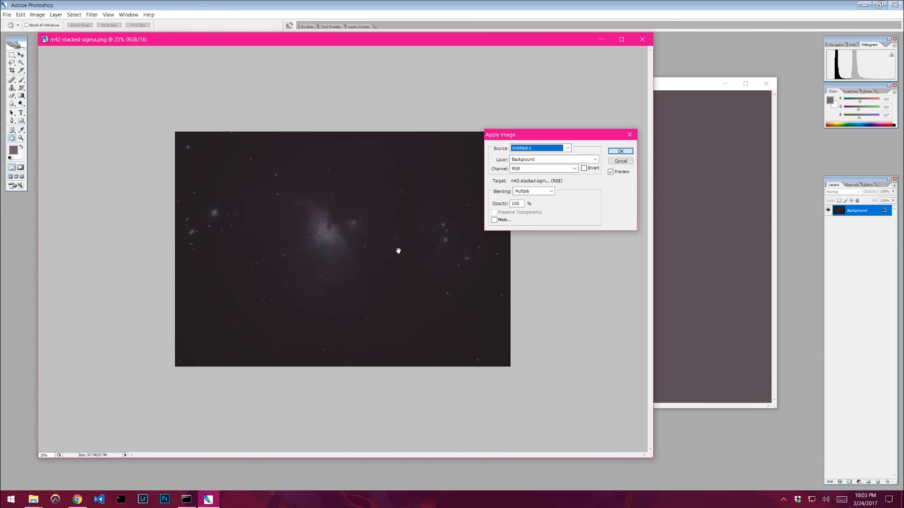
left_click(551, 191)
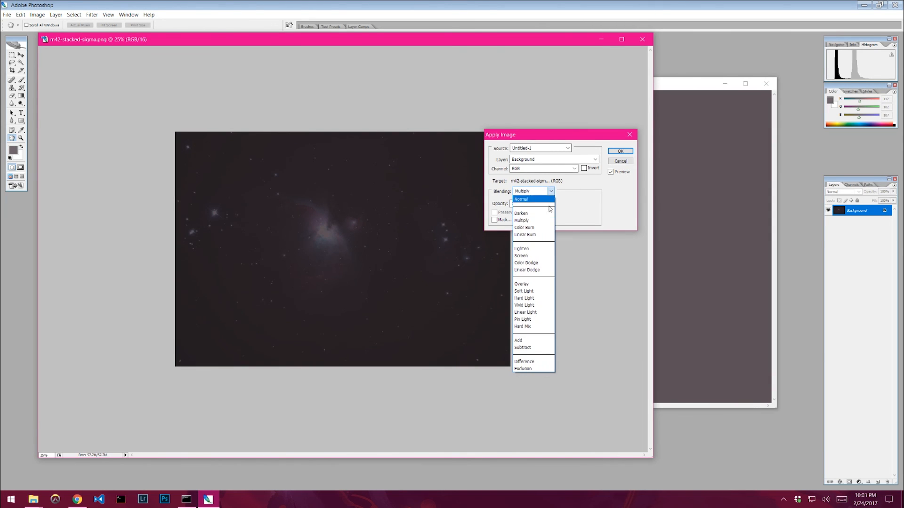
left_click(531, 346)
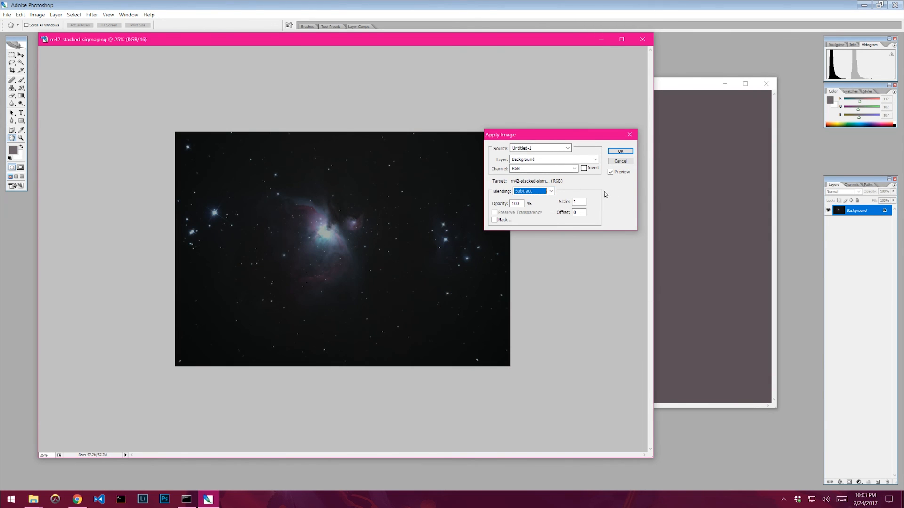
left_click_drag(556, 135, 580, 122)
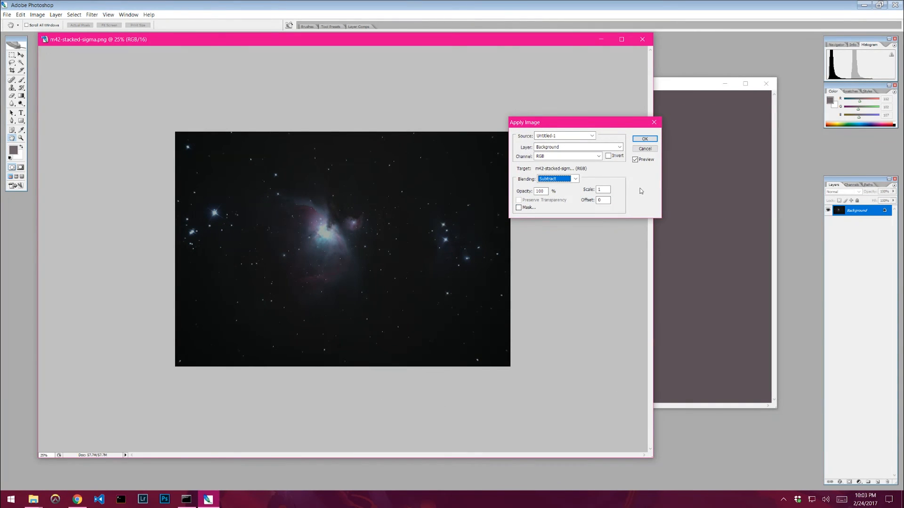
left_click(634, 160)
left_click(634, 159)
mouse_move(588, 125)
left_mouse_down()
mouse_move(541, 121)
mouse_move(579, 129)
left_mouse_up()
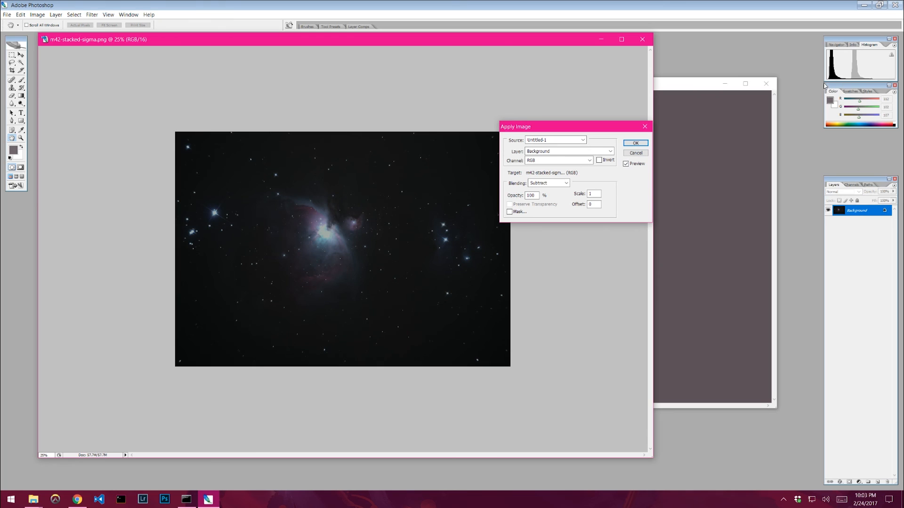
left_click_drag(585, 130, 635, 115)
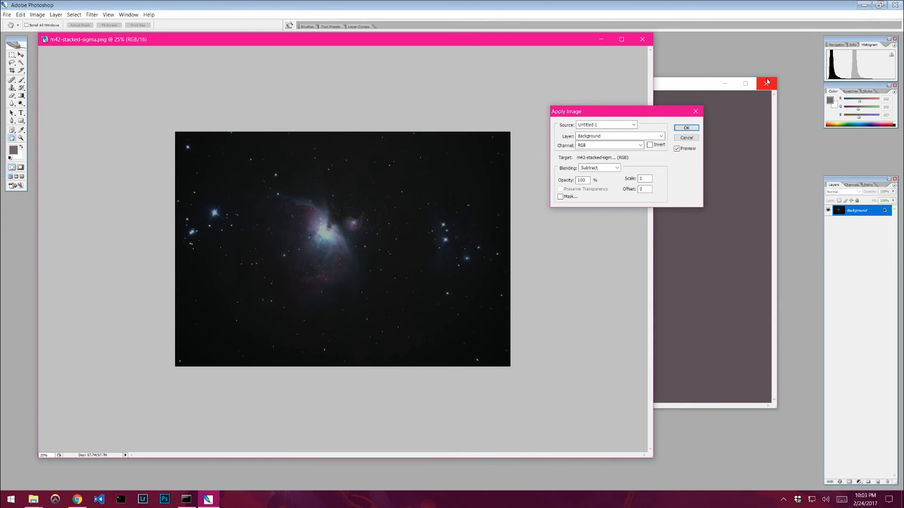
left_click_drag(626, 112, 603, 144)
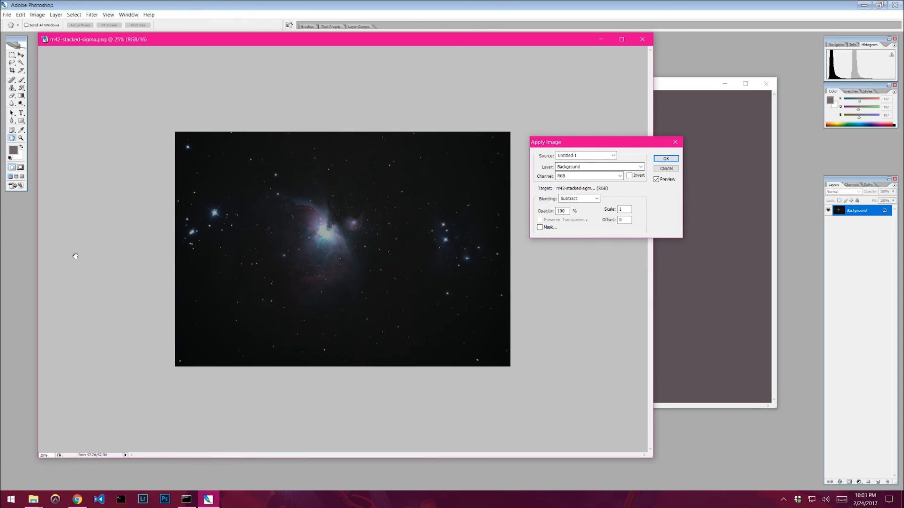
left_click(666, 159)
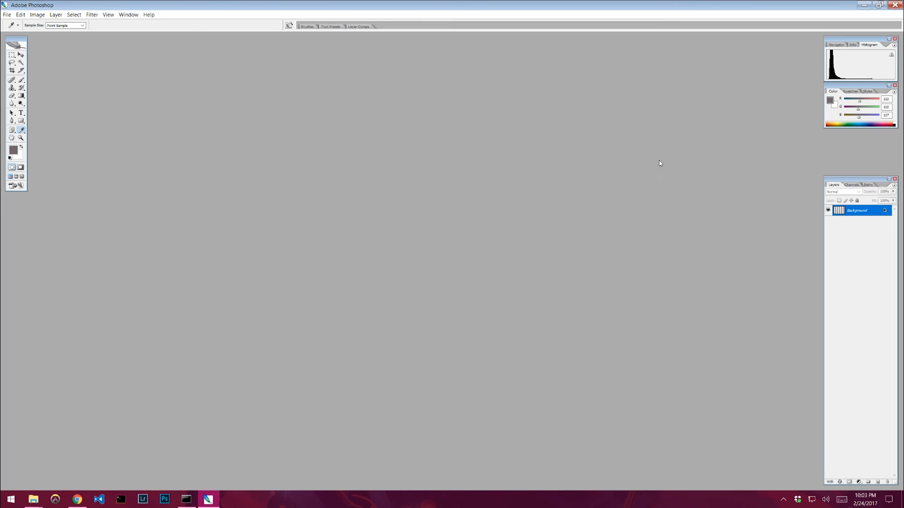
- Duplicate the subtracted image's background layer into another new document
key("i")
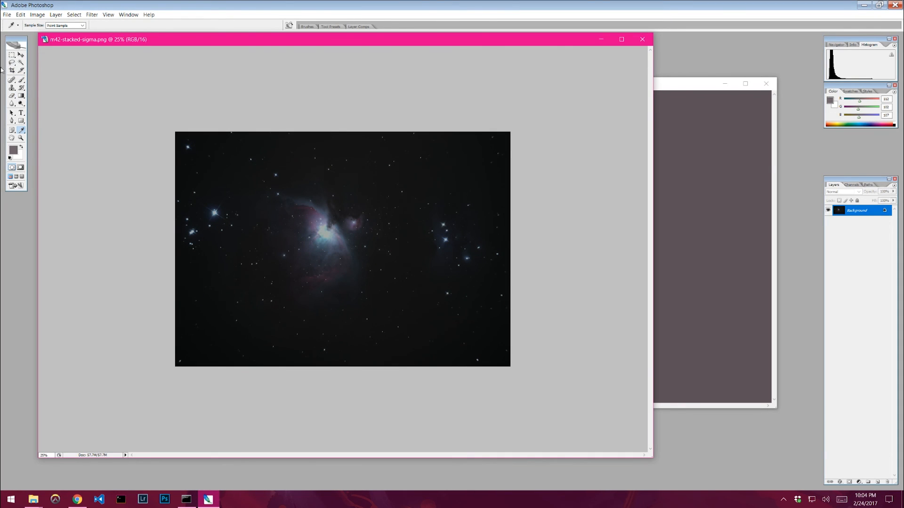
right_click(849, 213)
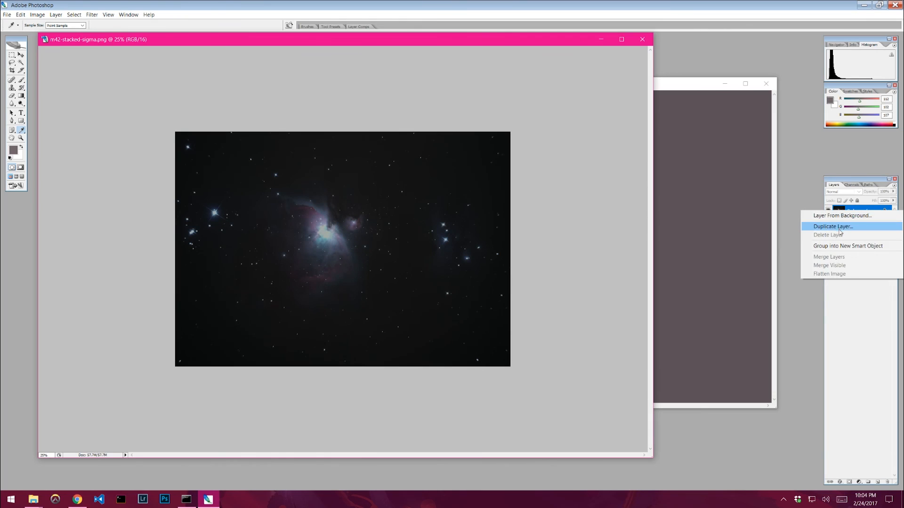
left_click(814, 227)
left_click(470, 186)
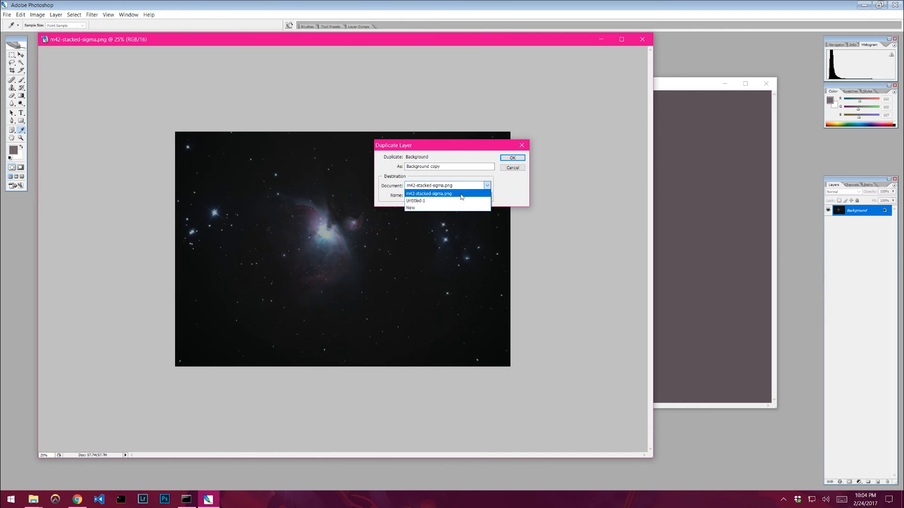
left_click(424, 203)
left_click(513, 158)
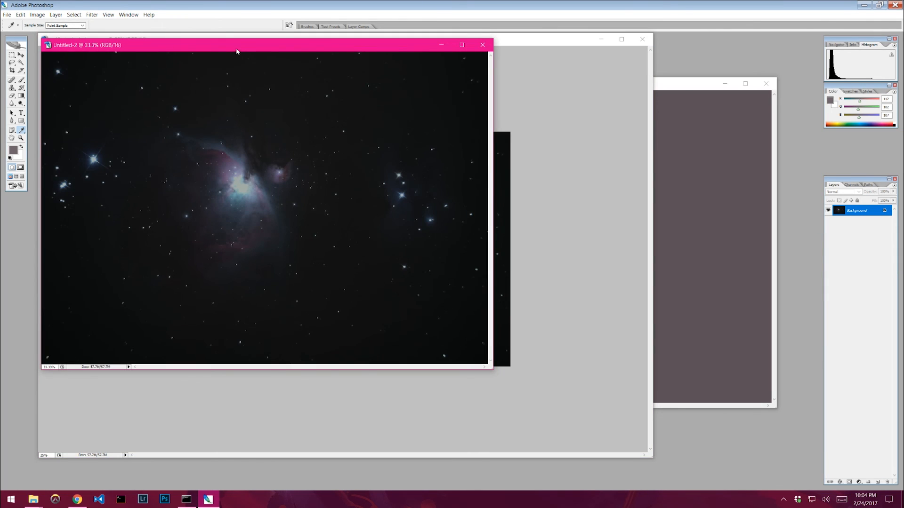
left_click_drag(237, 50, 423, 91)
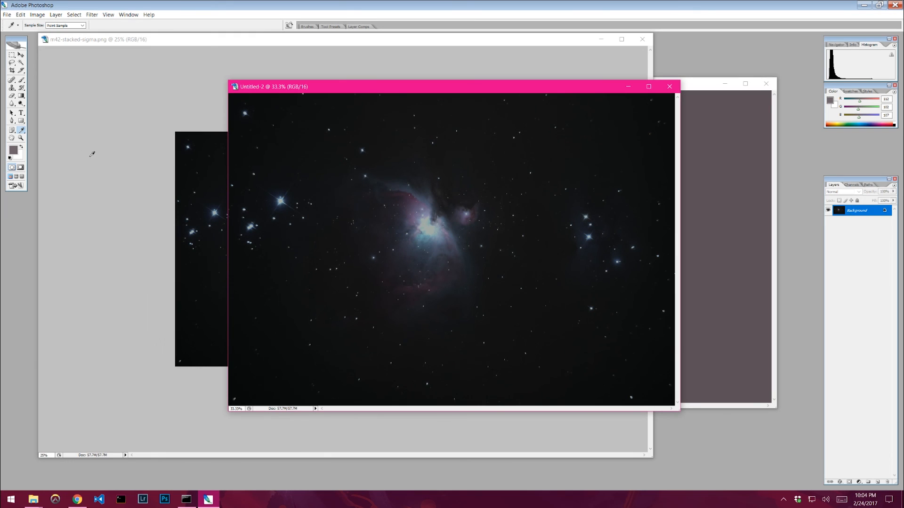
- Use the Clone Stamp to paint sky background over the nebula in the duplicated document
left_click(12, 88)
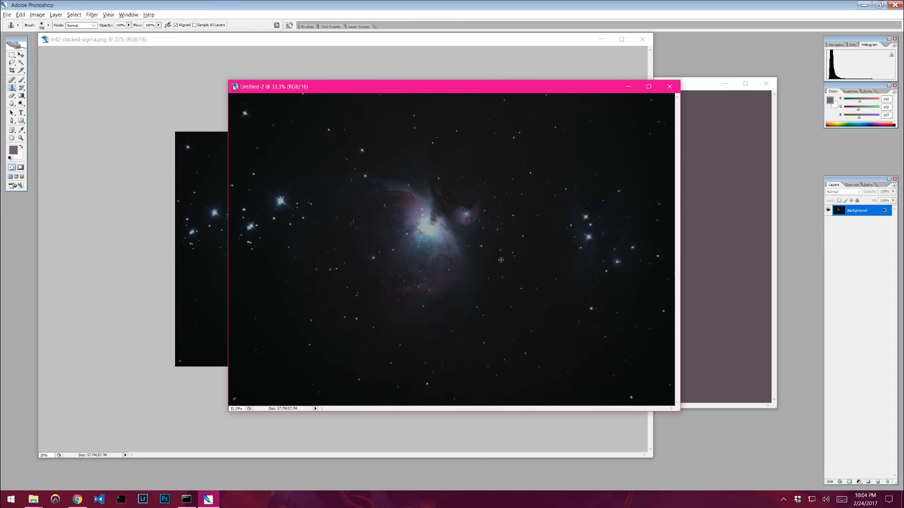
left_click(525, 268, "alt")
left_click(434, 224)
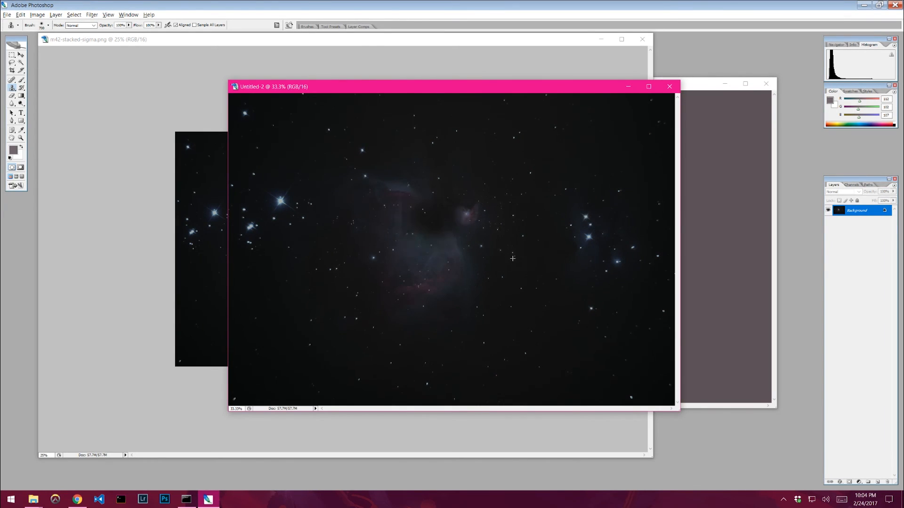
left_click(429, 231)
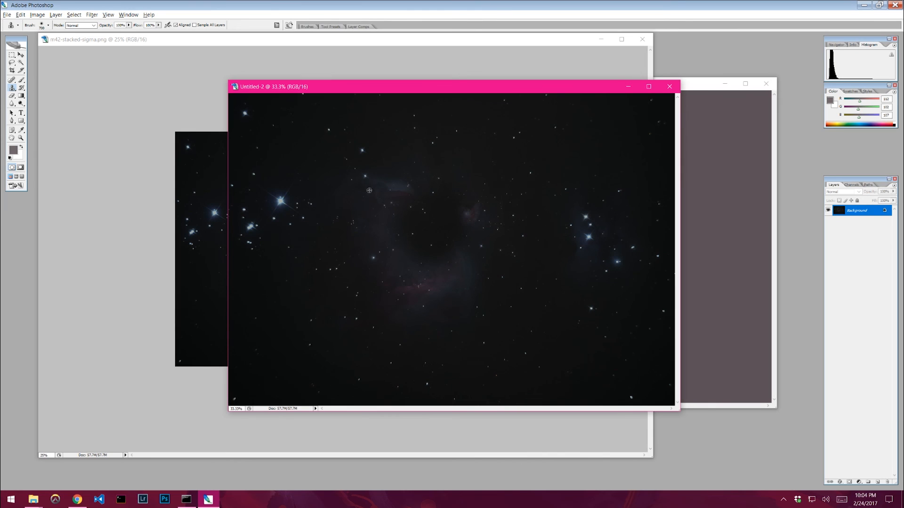
left_click(480, 163, "alt")
left_click(466, 212)
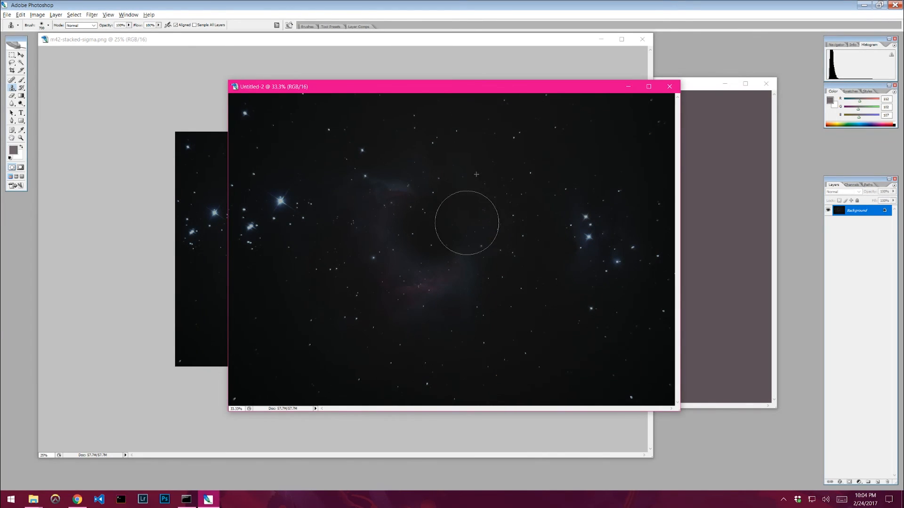
left_click(525, 256, "alt")
mouse_move(465, 247)
left_mouse_down()
mouse_move(451, 260)
mouse_move(422, 238)
left_mouse_up()
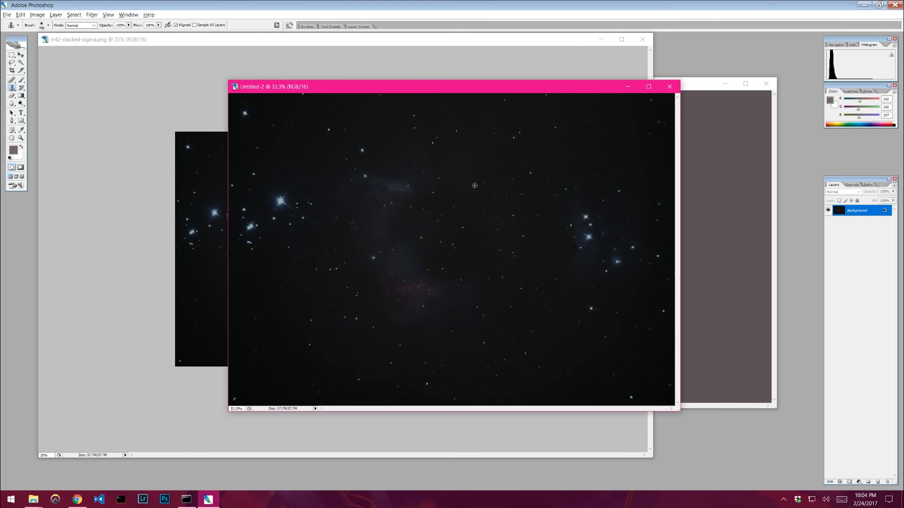
left_click(475, 185, "alt")
left_click_drag(407, 199, 398, 200)
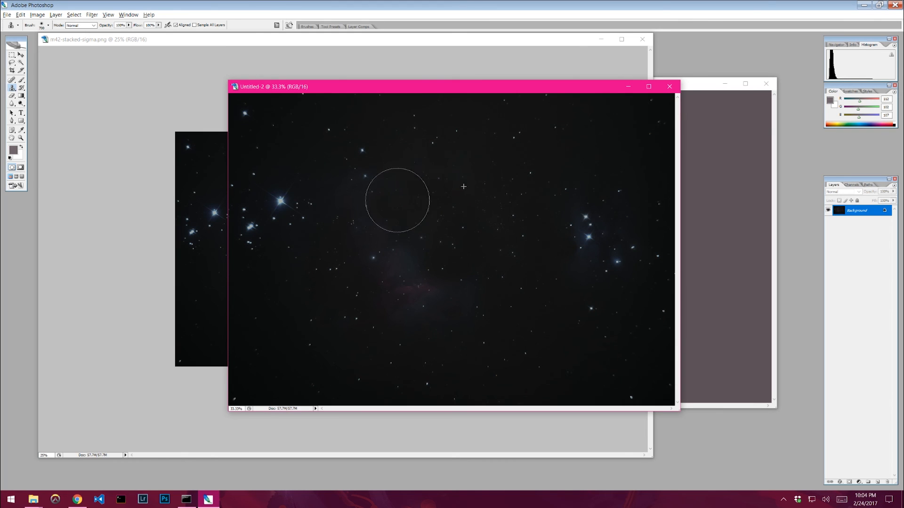
left_click(383, 138, "alt")
left_click_drag(411, 163, 380, 202)
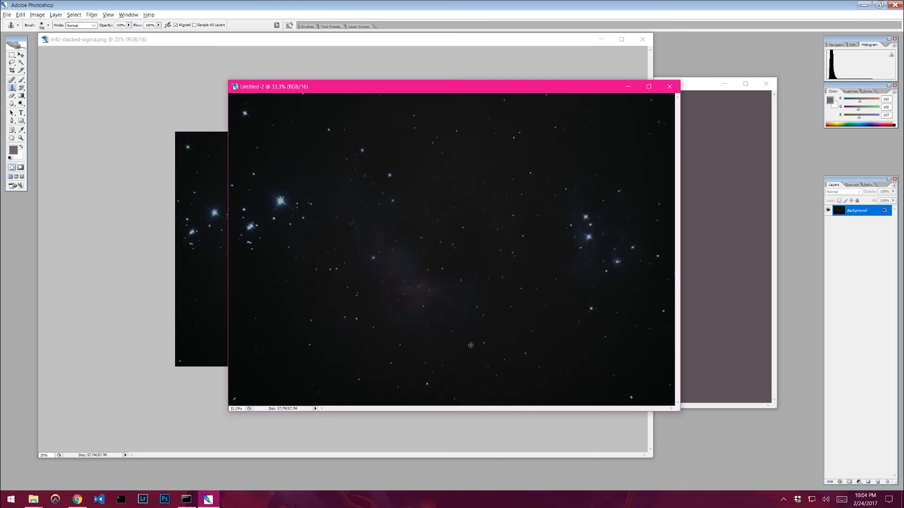
left_click(494, 332, "alt")
mouse_move(447, 300)
left_mouse_down()
mouse_move(409, 266)
mouse_move(391, 220)
mouse_move(357, 208)
mouse_move(351, 222)
left_mouse_up()
left_click(477, 258, "alt")
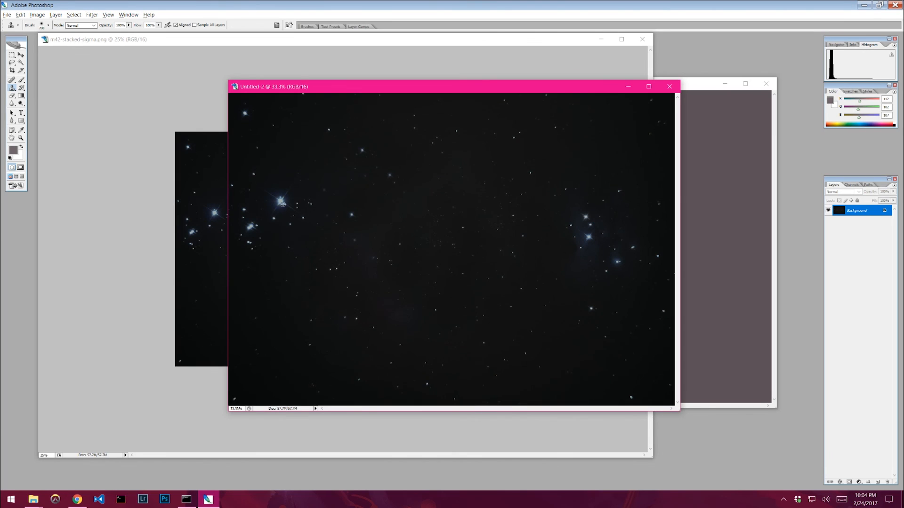
- Clone sky background over the brightest stars and star clusters, adjusting the brush size as needed
left_click(280, 172, "alt")
key("bracketleft")
key("bracketleft")
key("bracketleft")
key("bracketleft")
left_click(281, 203)
left_click(248, 258, "alt")
left_click(251, 227)
key("bracketright")
key("bracketright")
key("bracketright")
key("bracketright")
key("bracketright")
left_click(528, 237, "alt")
key("[")
key("[")
key("[")
mouse_move(587, 223)
left_mouse_down()
mouse_move(600, 249)
mouse_move(580, 256)
mouse_move(616, 253)
left_mouse_up()
key("]")
key("]")
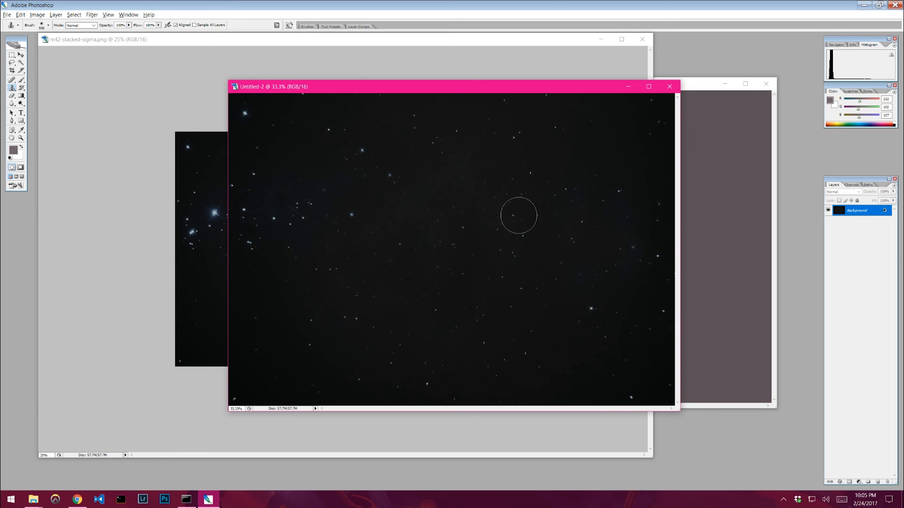
key("[")
key("]")
key("]")
- Apply a Gaussian Blur with a radius of 181.4 pixels to the cleaned copy
left_click(92, 16)
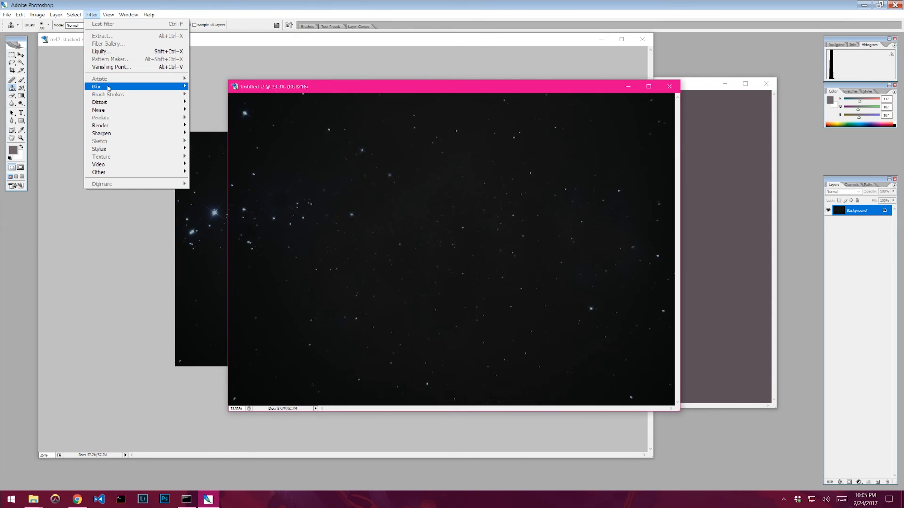
mouse_move(108, 88)
left_click(212, 117)
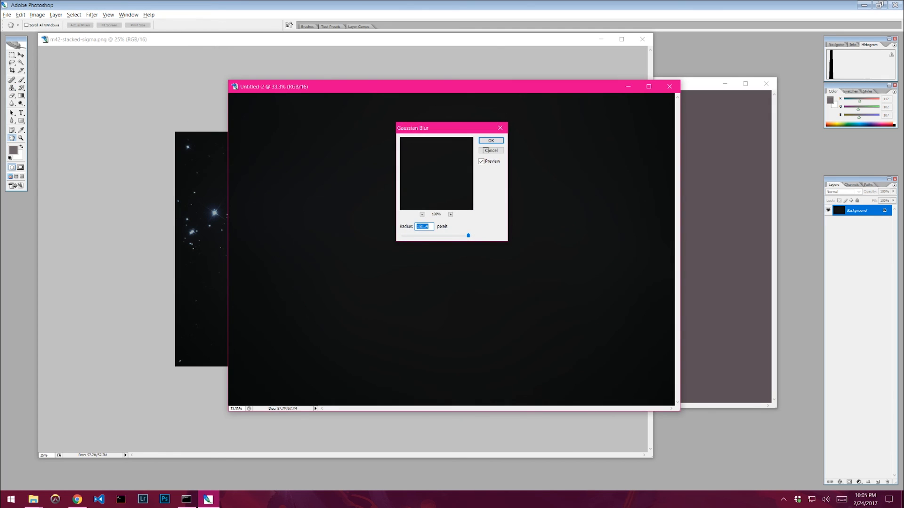
left_click_drag(461, 130, 765, 167)
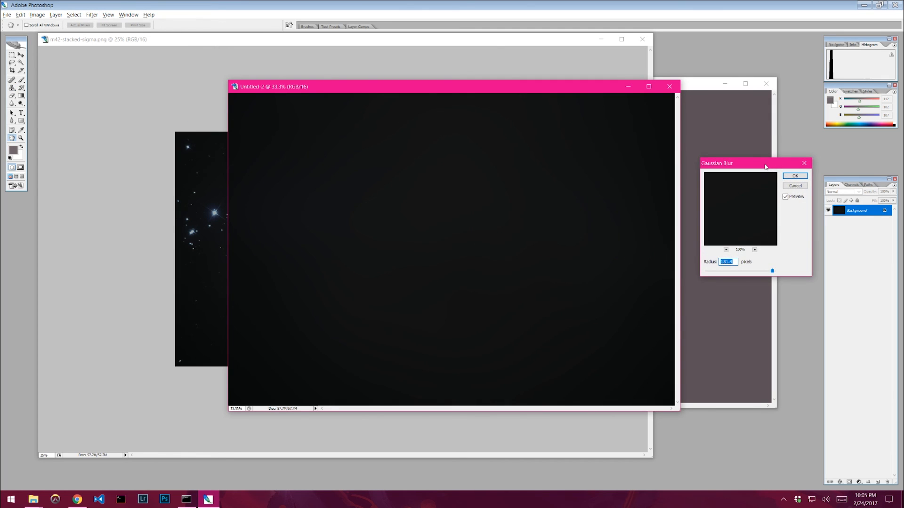
left_click(772, 271)
left_click(792, 176)
left_click_drag(385, 91, 315, 76)
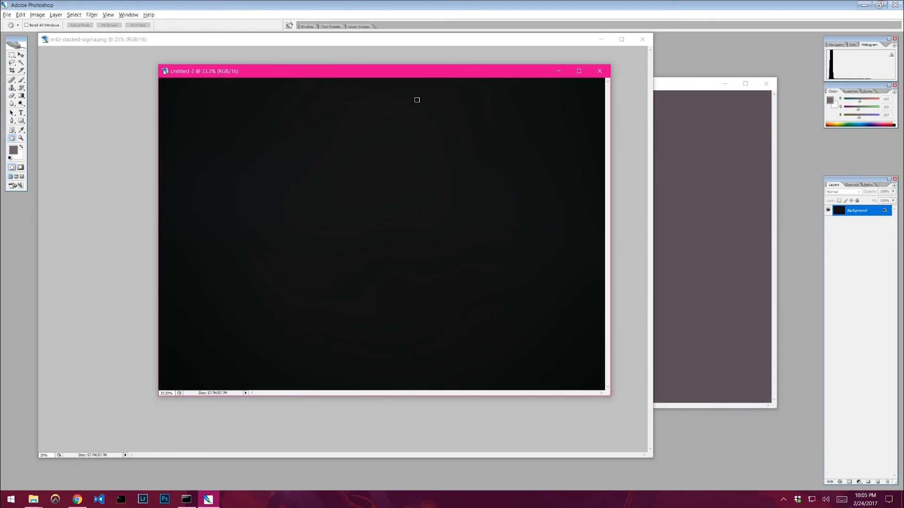
left_click(128, 15)
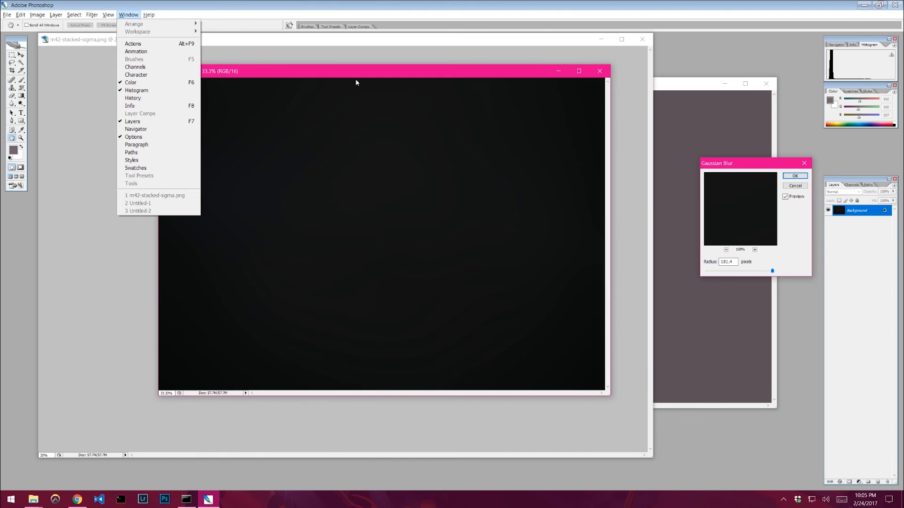
left_click(377, 108)
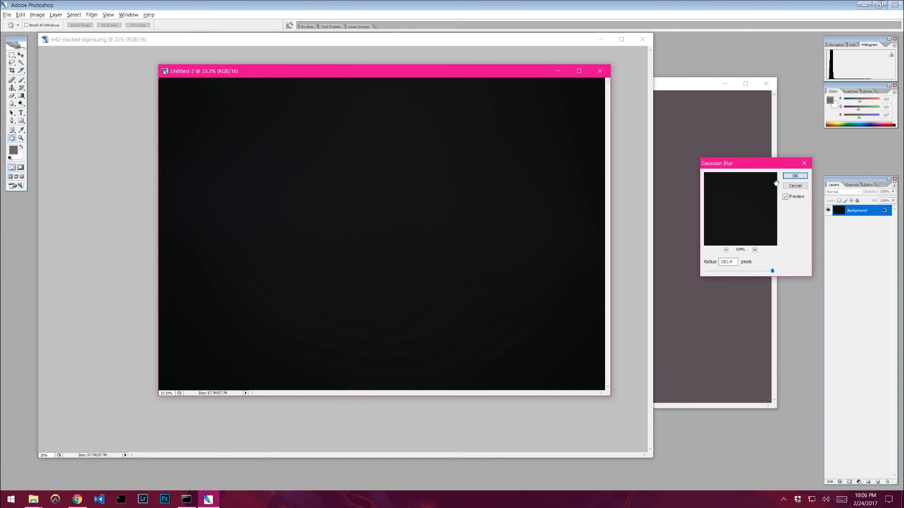
- Confirm the Gaussian Blur and invert the colours of the blurred background copy
left_click(794, 175)
left_click(12, 88)
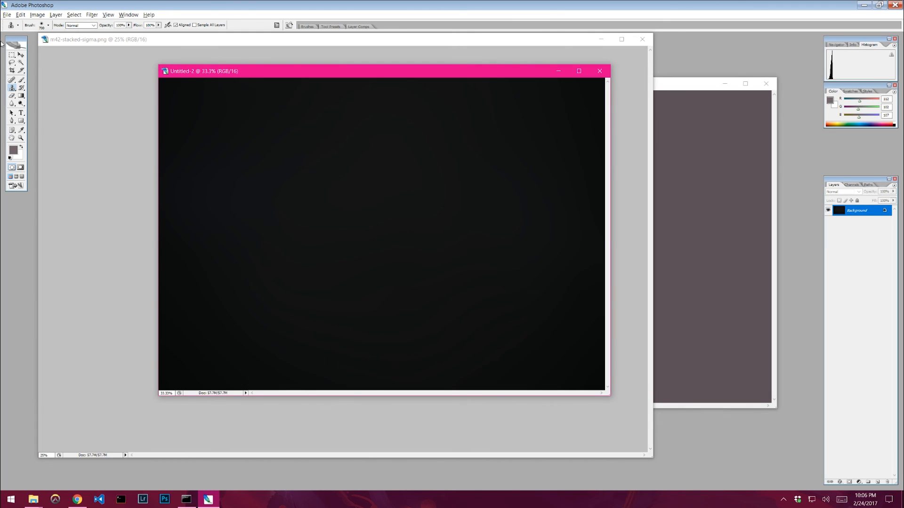
left_click(38, 15)
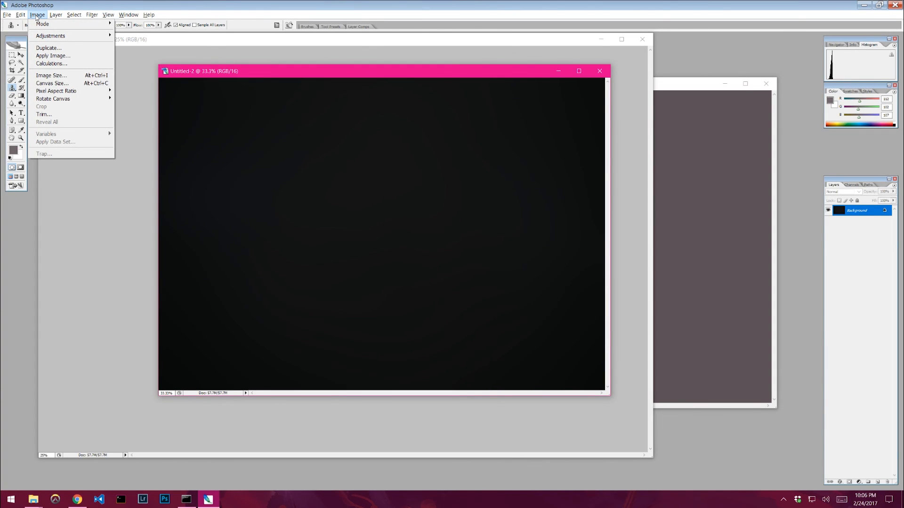
mouse_move(50, 36)
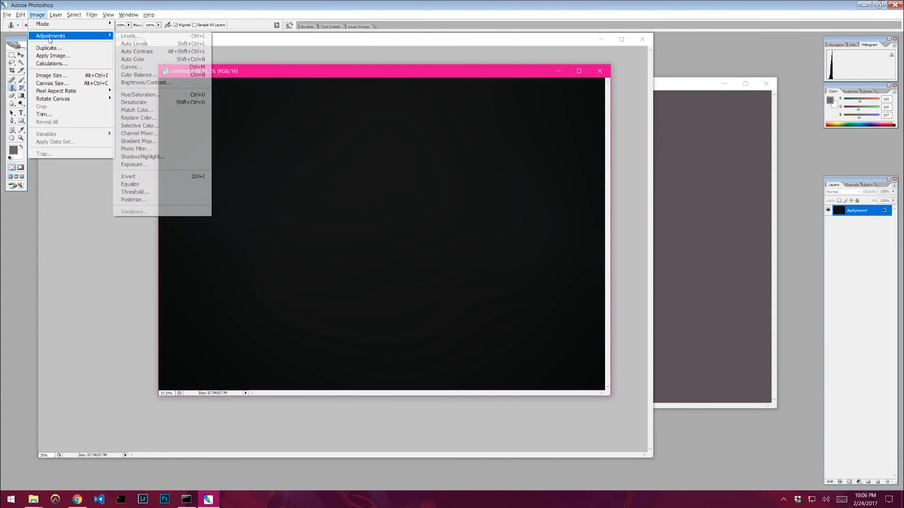
left_click(150, 176)
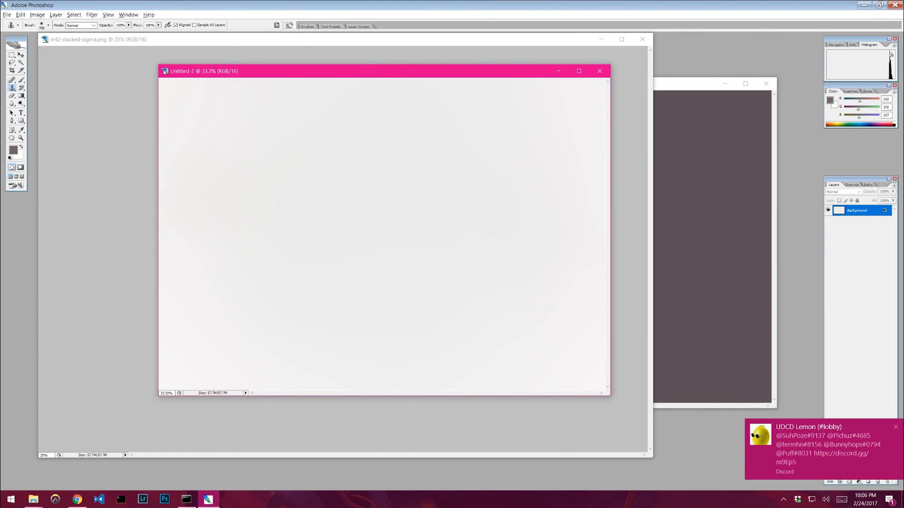
left_click(895, 428)
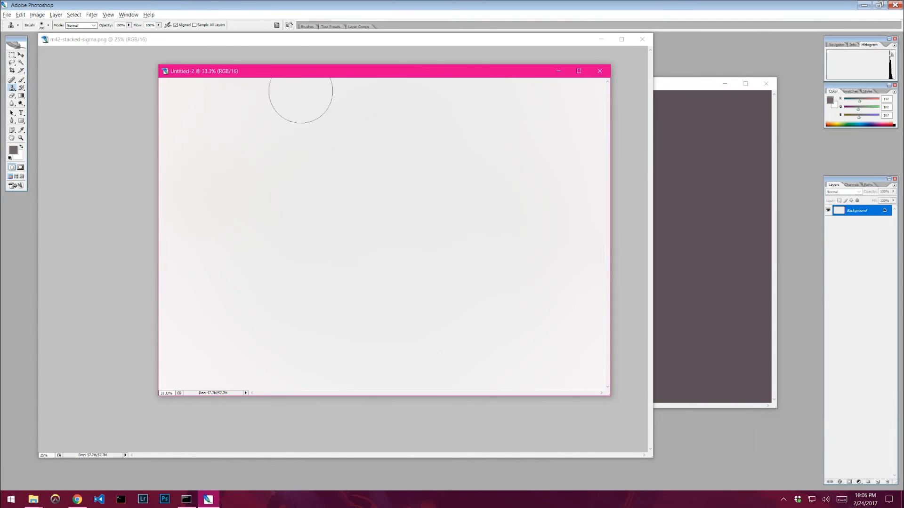
- Darken the inverted copy with Brightness/Contrast, setting brightness to its minimum
left_click(37, 15)
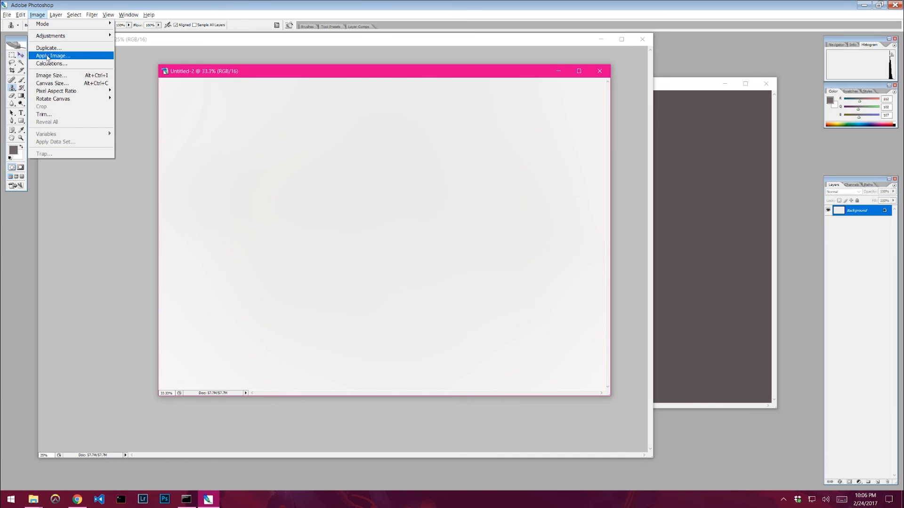
left_click_drag(844, 39, 836, 40)
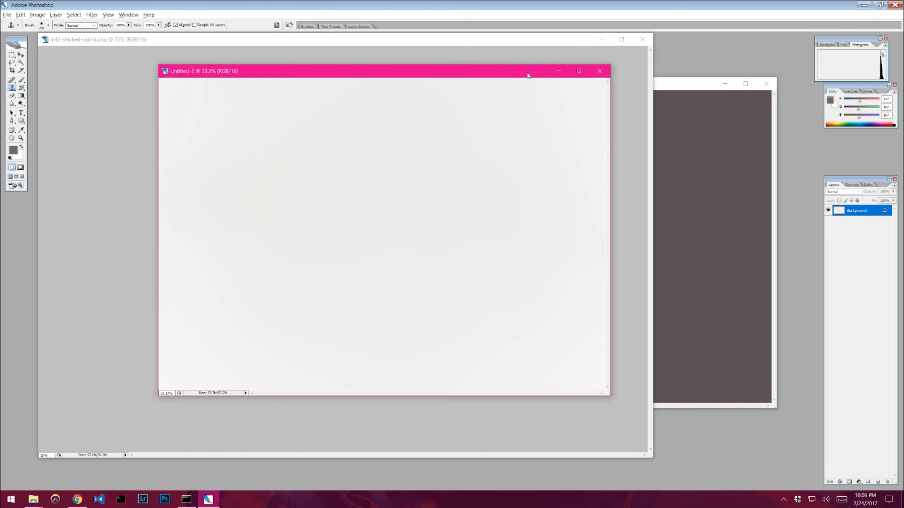
left_click(37, 15)
mouse_move(89, 35)
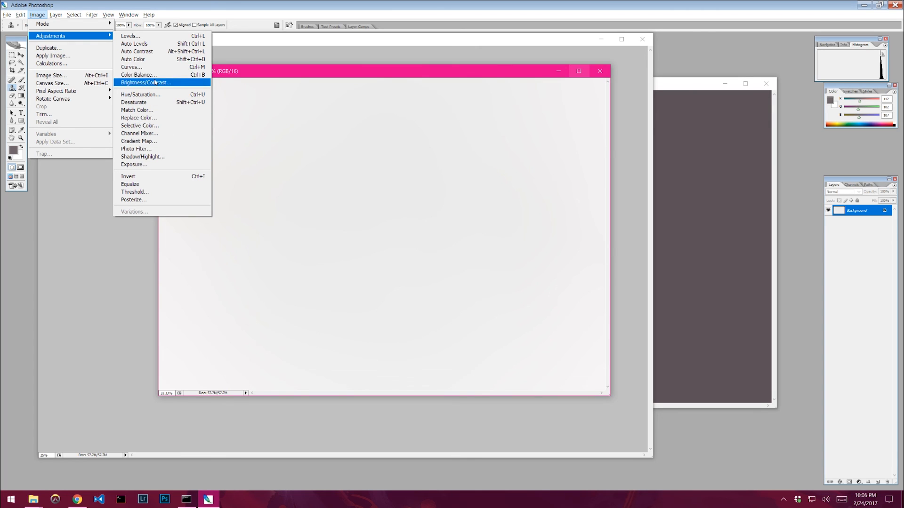
left_click(151, 83)
left_click_drag(369, 231, 196, 216)
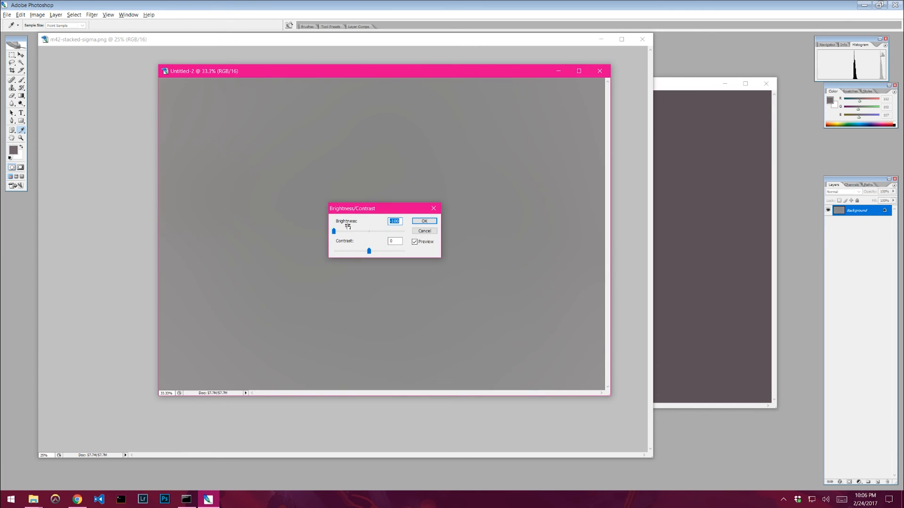
left_click(424, 221)
key("s")
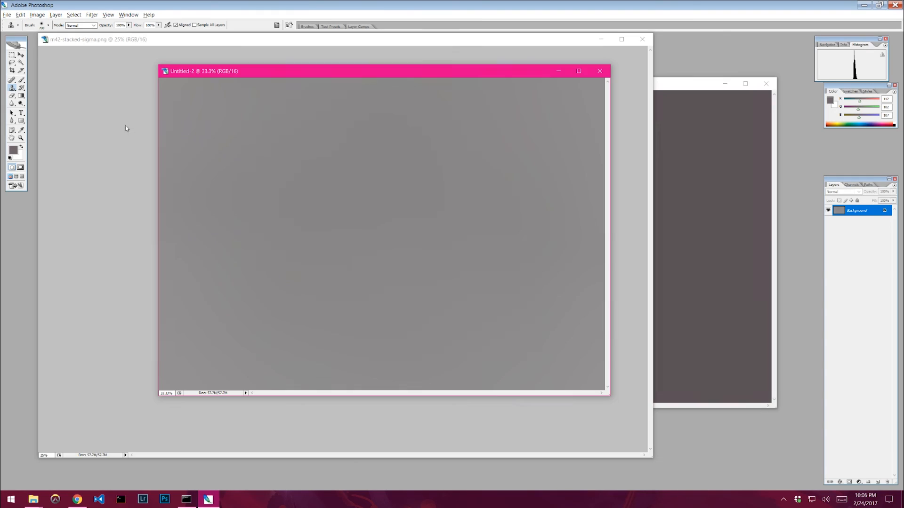
- Apply Brightness/Contrast again with brightness at its minimum to darken the copy further
left_click(37, 15)
mouse_move(70, 35)
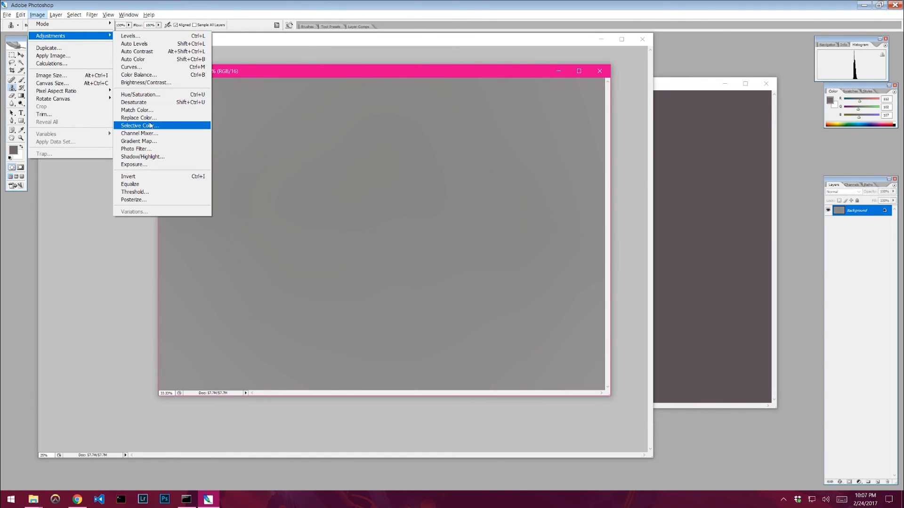
left_click(145, 82)
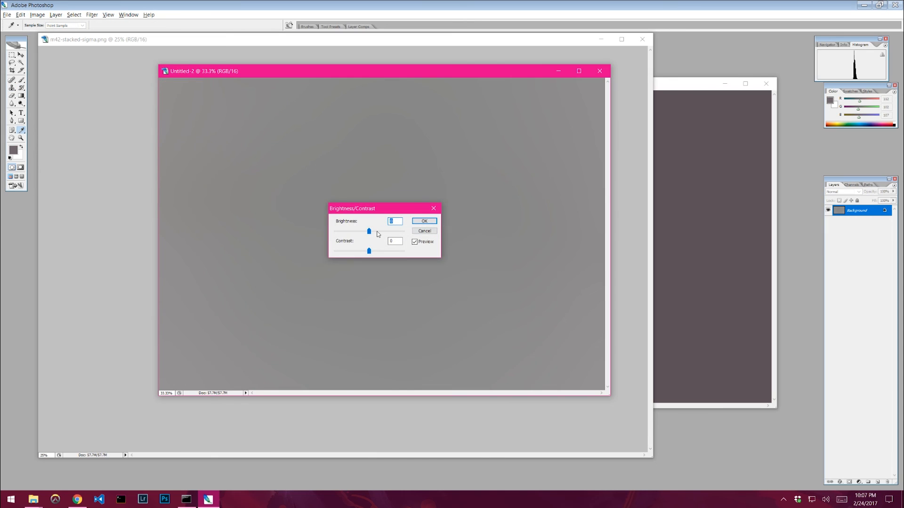
left_click_drag(368, 231, 228, 226)
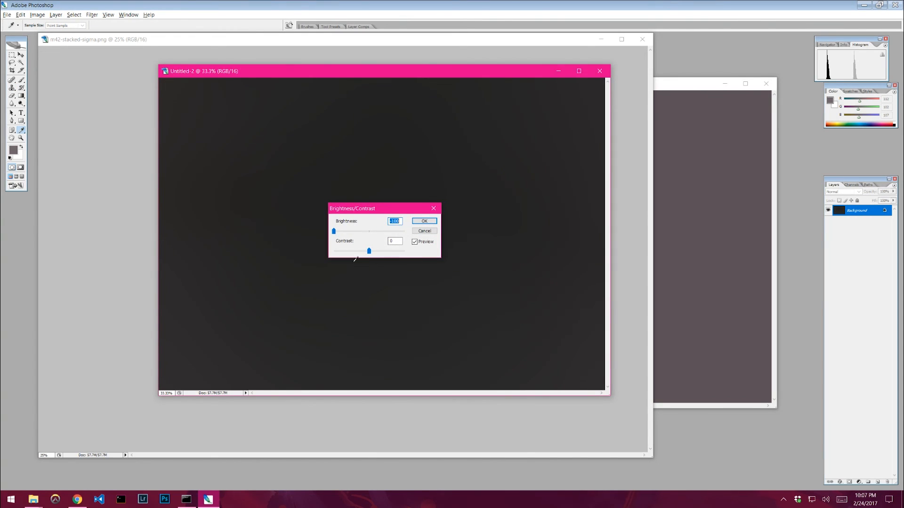
left_click(423, 225)
key("s")
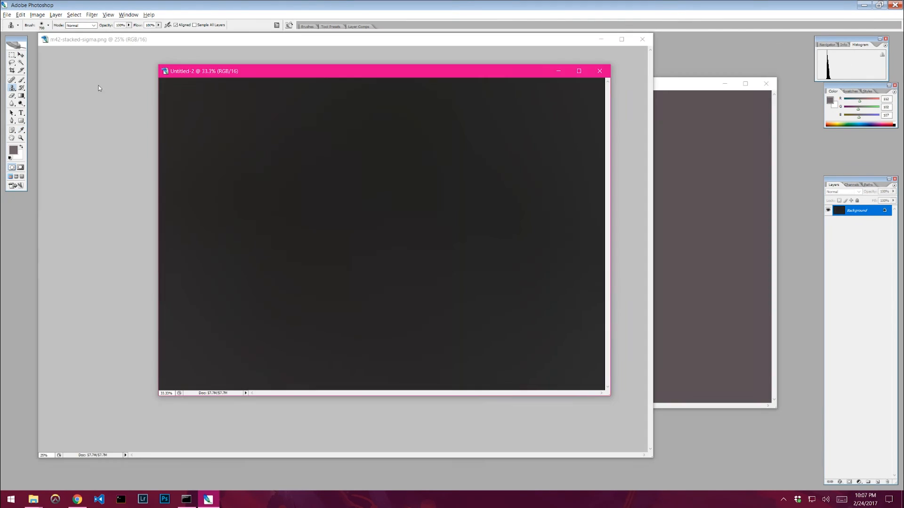
- Apply Brightness/Contrast once more with a small brightness reduction until the copy is nearly black
left_click(33, 17)
mouse_move(71, 36)
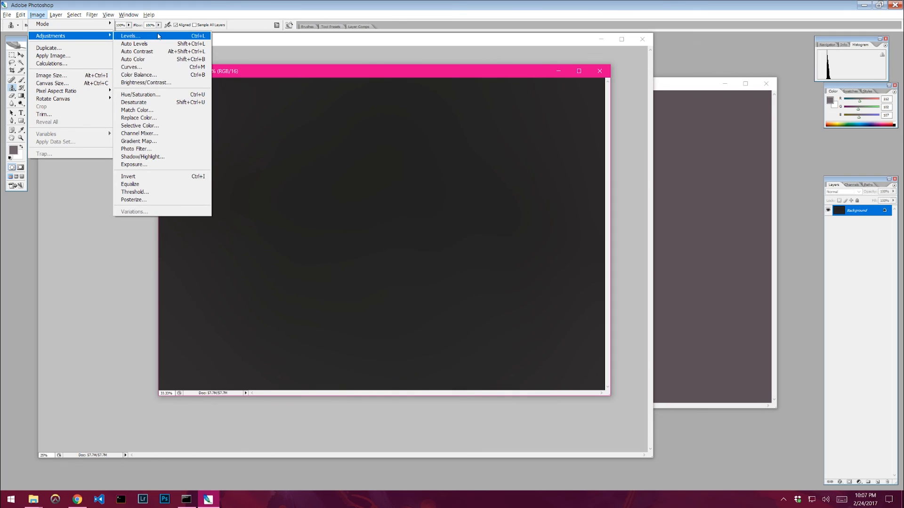
left_click(159, 83)
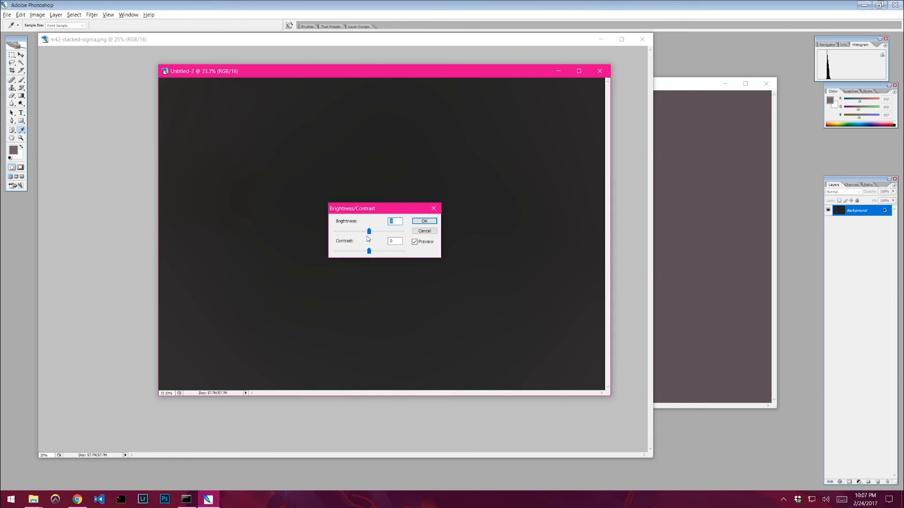
left_click_drag(369, 231, 359, 235)
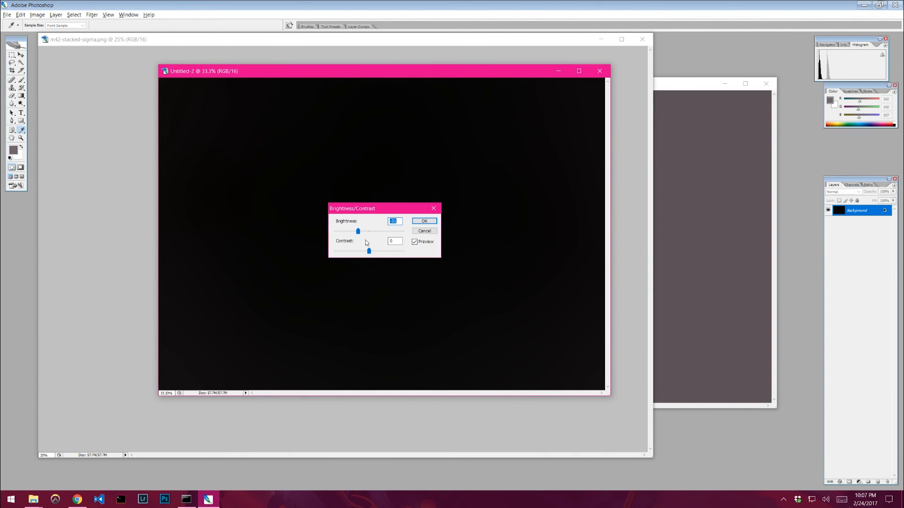
left_click(422, 221)
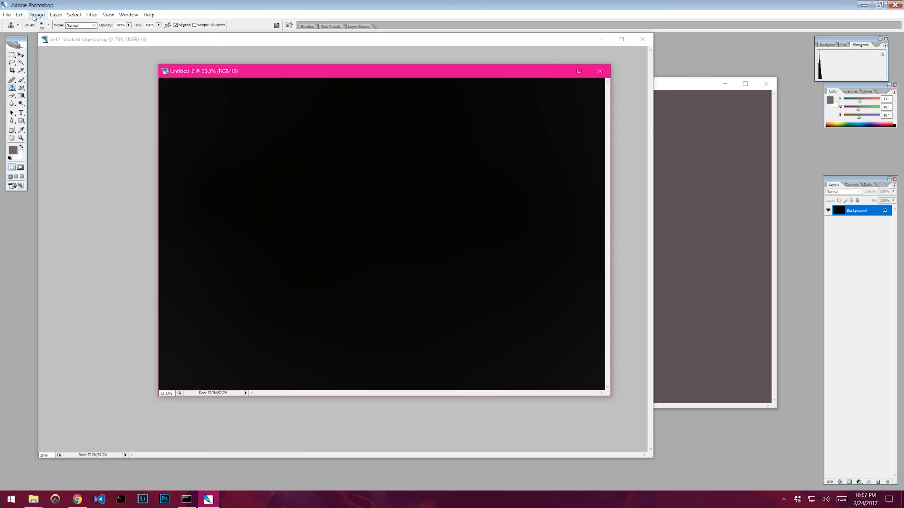
- Set up Apply Image on the stacked m42 image with Untitled-2 as source and Add blending
left_click(207, 45)
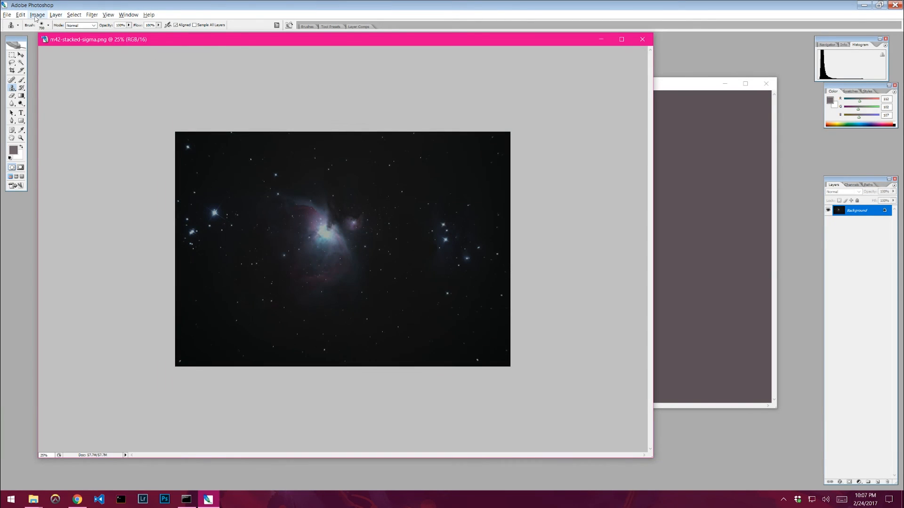
left_click(37, 14)
mouse_move(47, 36)
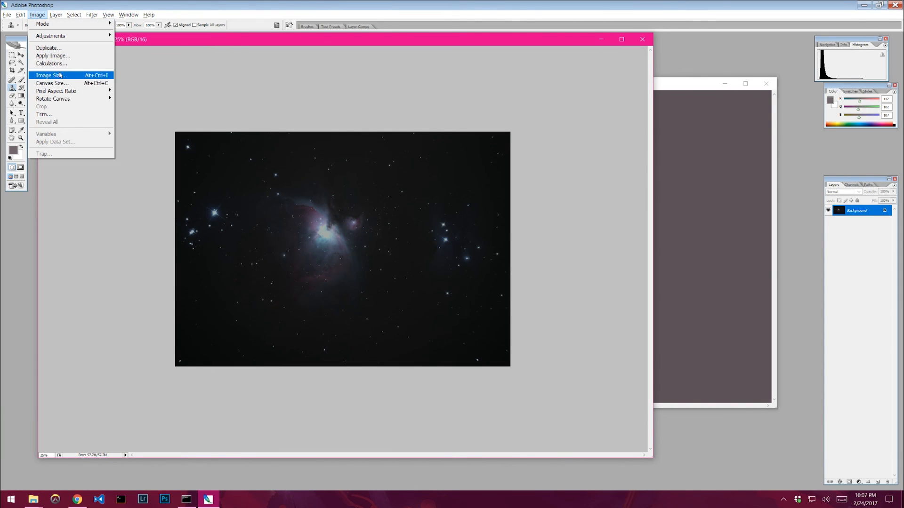
left_click(53, 56)
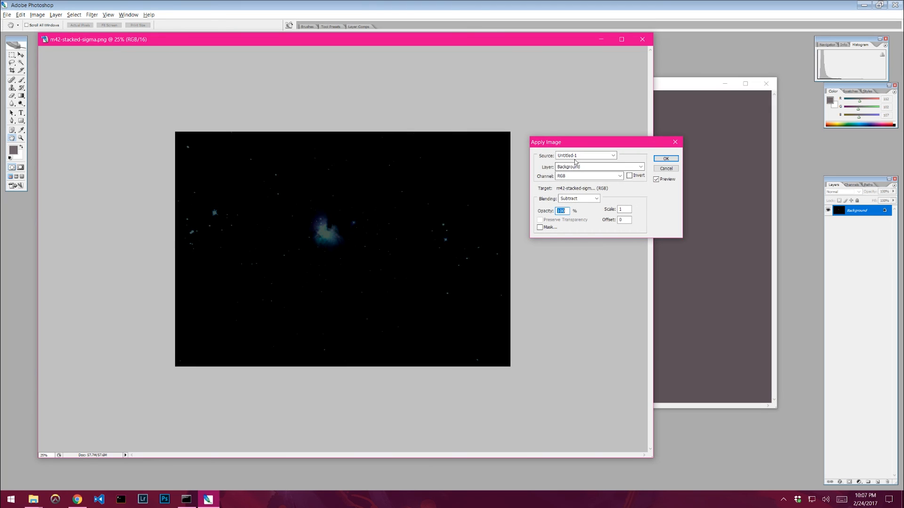
left_click(612, 156)
left_click(575, 178)
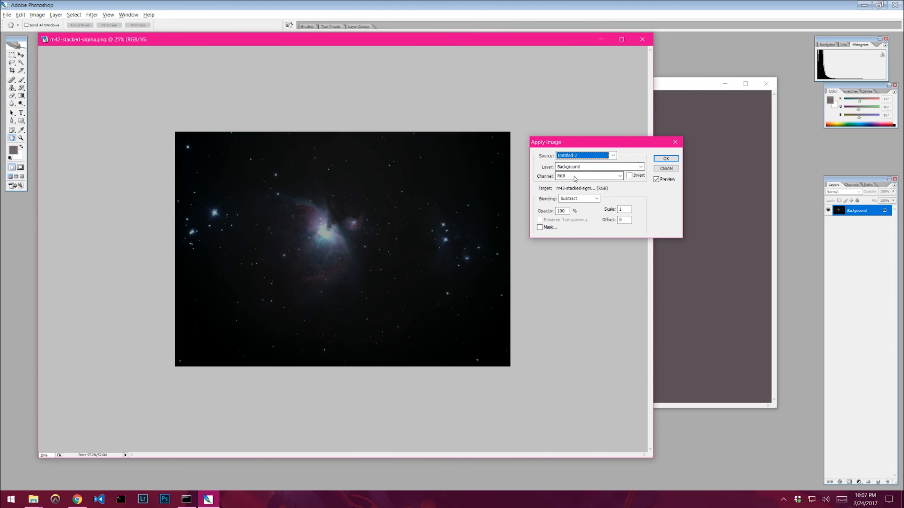
left_click(587, 199)
left_click(578, 348)
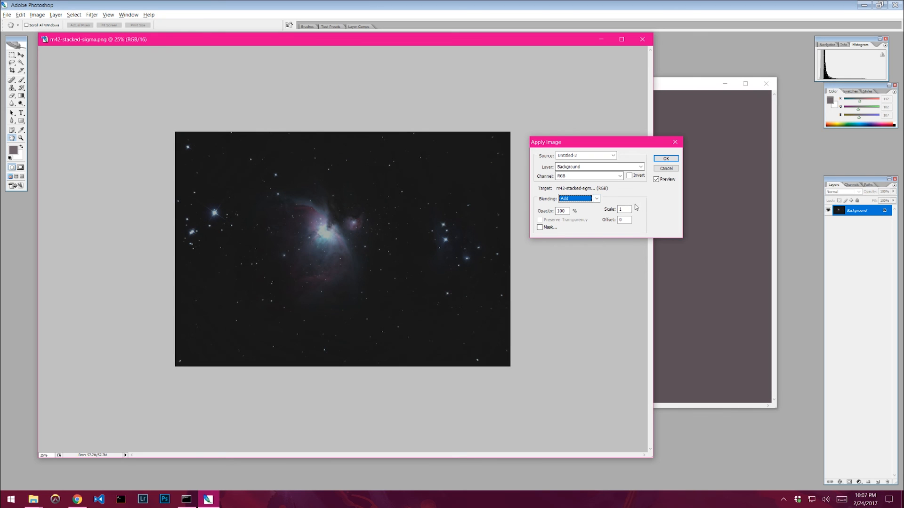
- Toggle the Apply Image preview repeatedly to compare the image with and without the added background
left_click(665, 180)
left_click(666, 181)
left_click(667, 182)
left_click(667, 183)
left_click(668, 183)
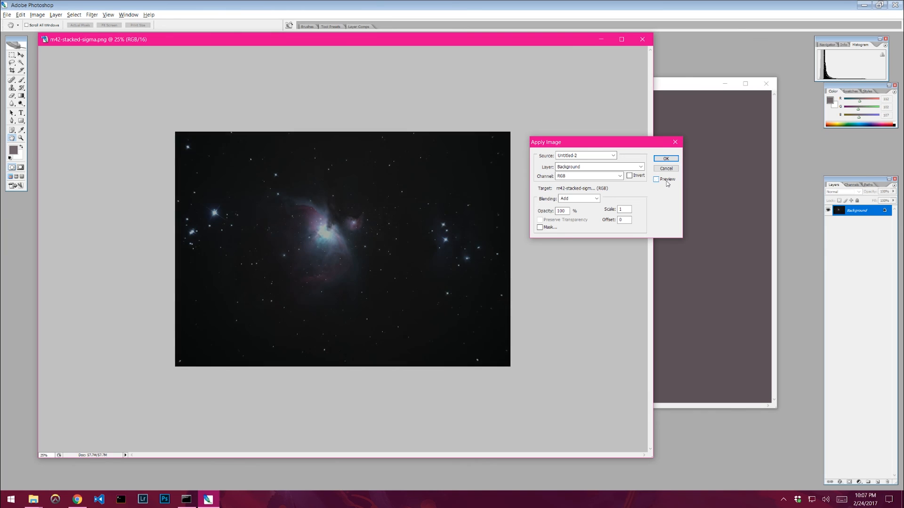
left_click(668, 183)
left_click(668, 183)
left_click(667, 184)
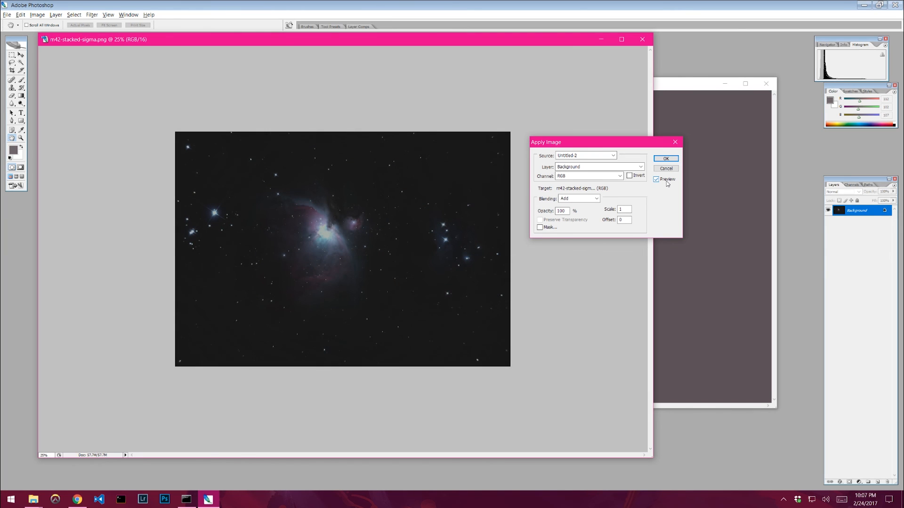
left_click(667, 183)
left_click(668, 183)
left_click(667, 183)
left_click(668, 183)
- Apply the image after trying an offset of -5 and resetting it to 0
double_click(625, 220)
type("5")
key("BackSpace")
type("5")
key("BackSpace")
type("-5")
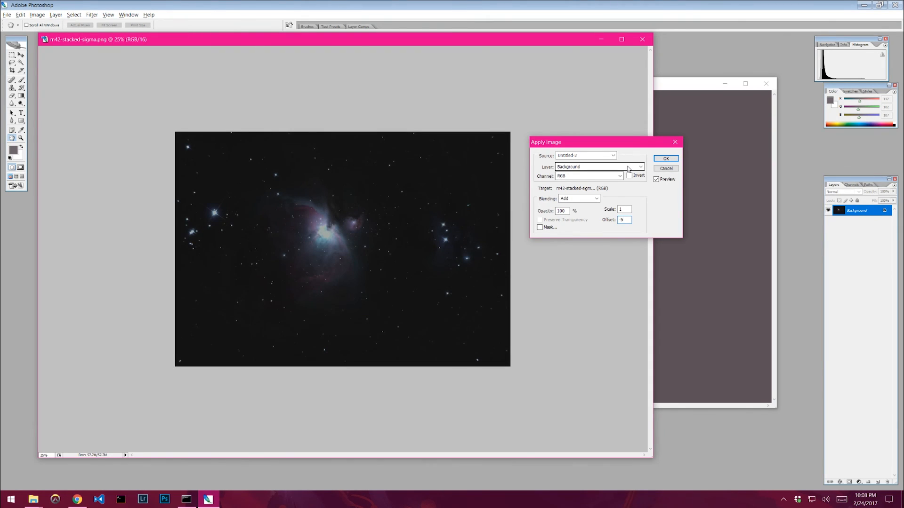
key("BackSpace")
key("BackSpace")
type("0")
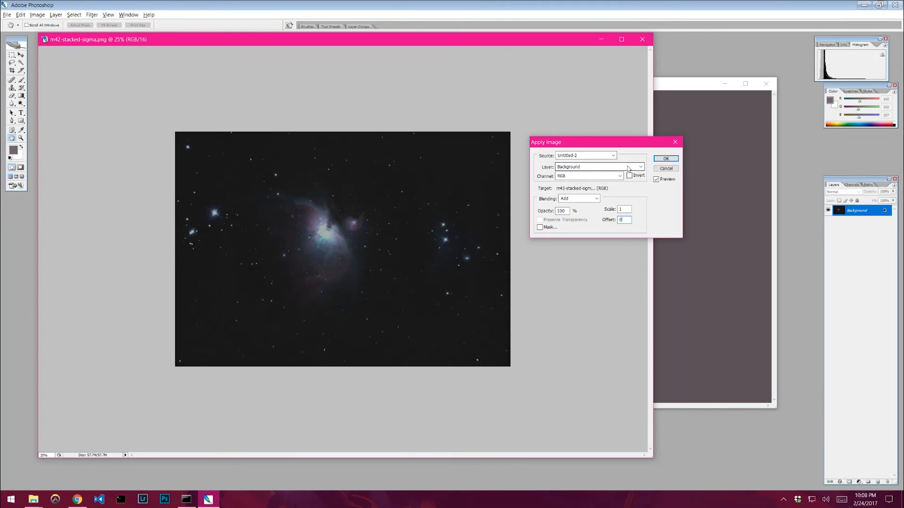
left_click(662, 160)
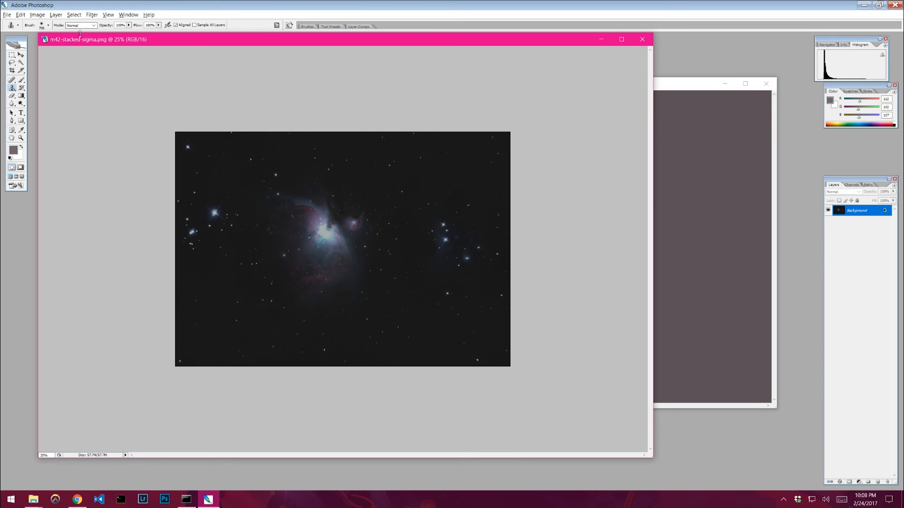
- Save the image as a TIFF named m42-stacked-preprocessed.tif with the default TIFF options
left_click_drag(94, 43, 130, 47)
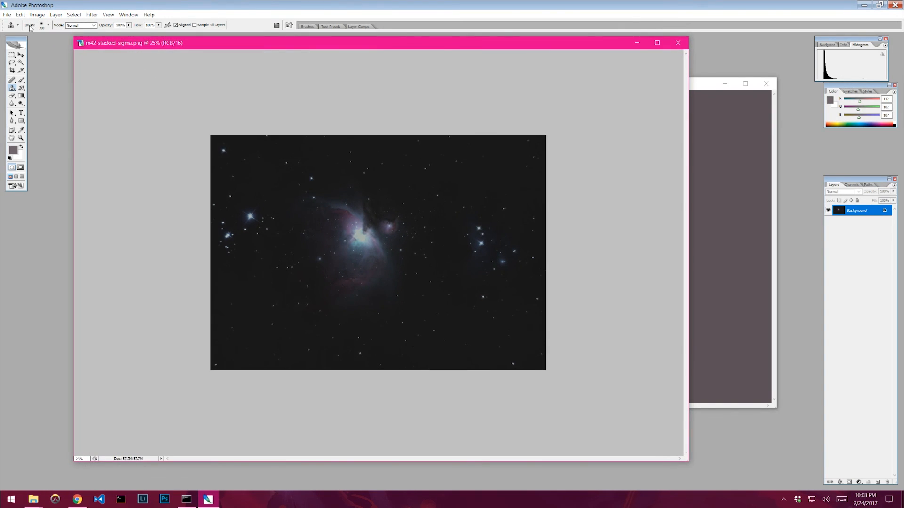
left_click(10, 15)
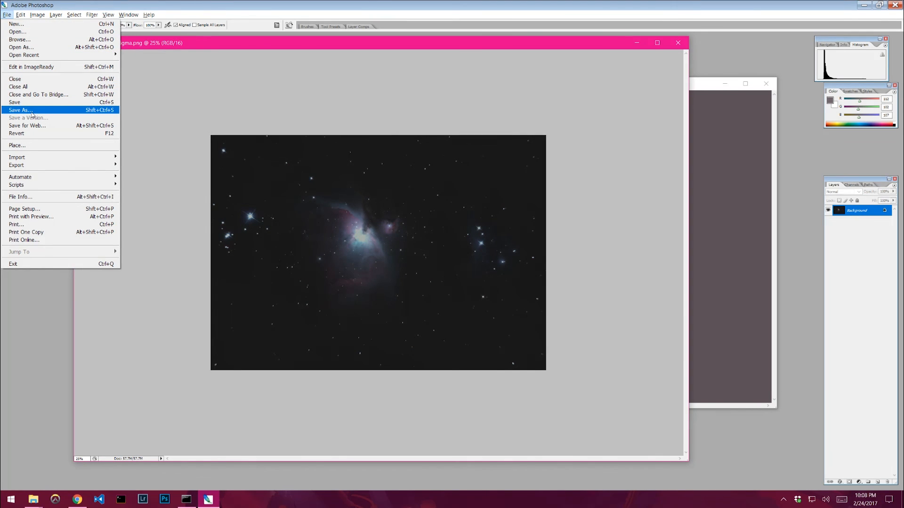
left_click(32, 111)
left_click(460, 251)
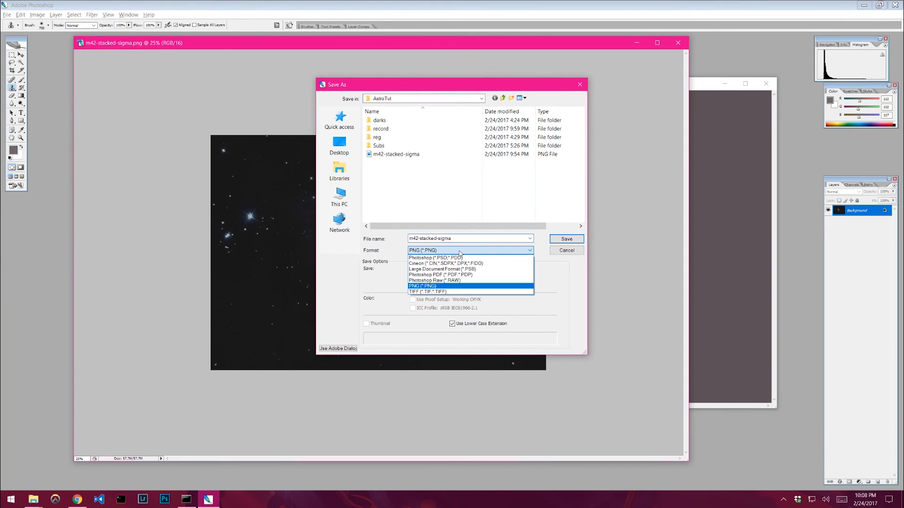
left_click(424, 293)
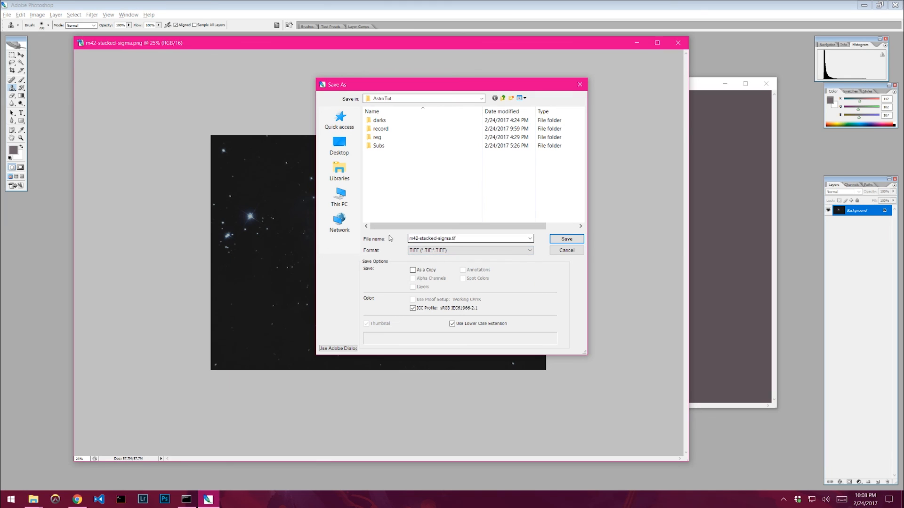
left_click(451, 238)
left_click(451, 238)
key("BackSpace")
key("BackSpace")
key("BackSpace")
key("BackSpace")
key("BackSpace")
type("preprocessed")
key("Return")
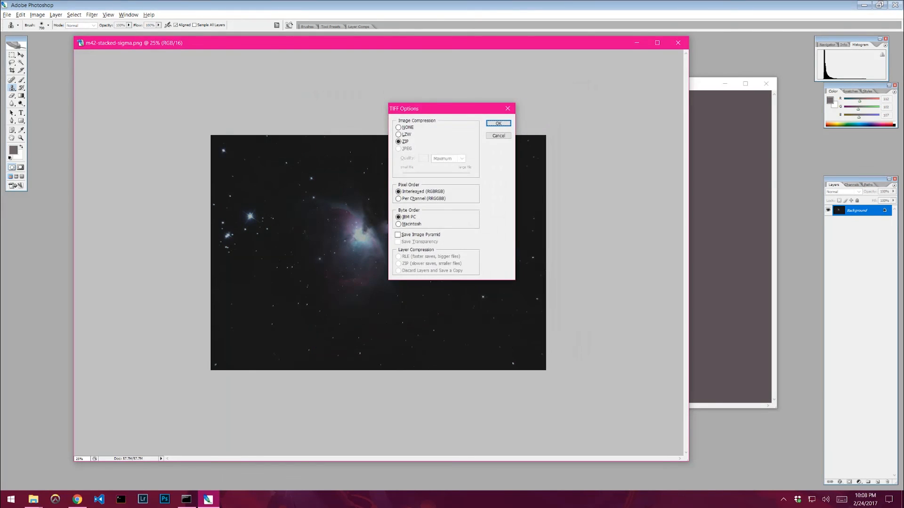
left_click(488, 121)
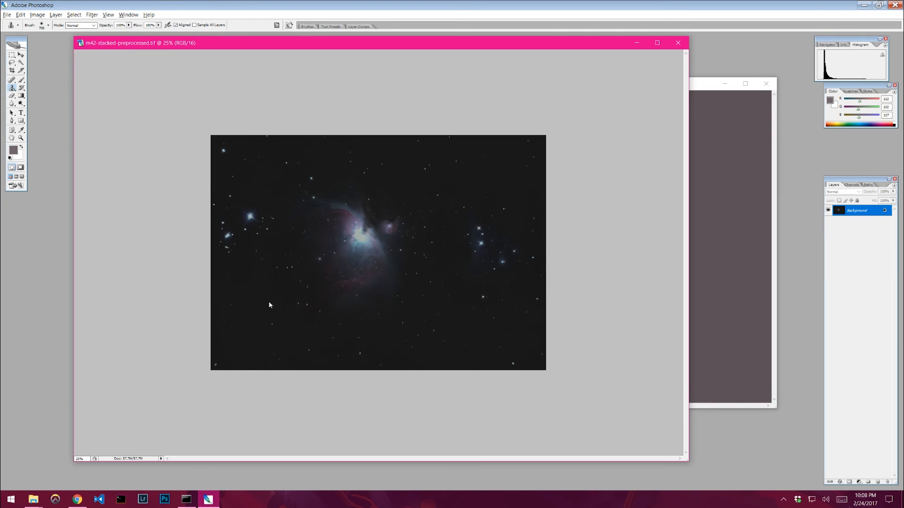
- Open the AstroTut folder to locate the saved m42-stacked-preprocessed TIFF
left_click(34, 500)
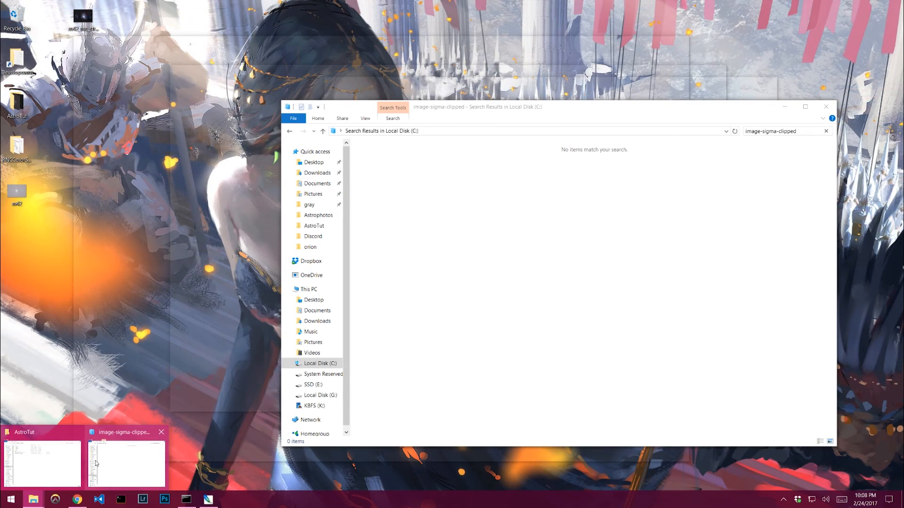
left_click(96, 463)
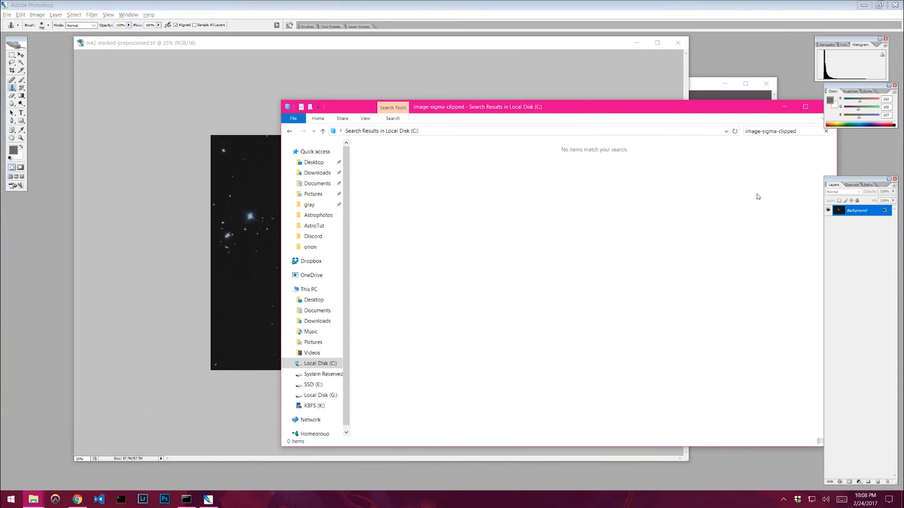
left_click(784, 107)
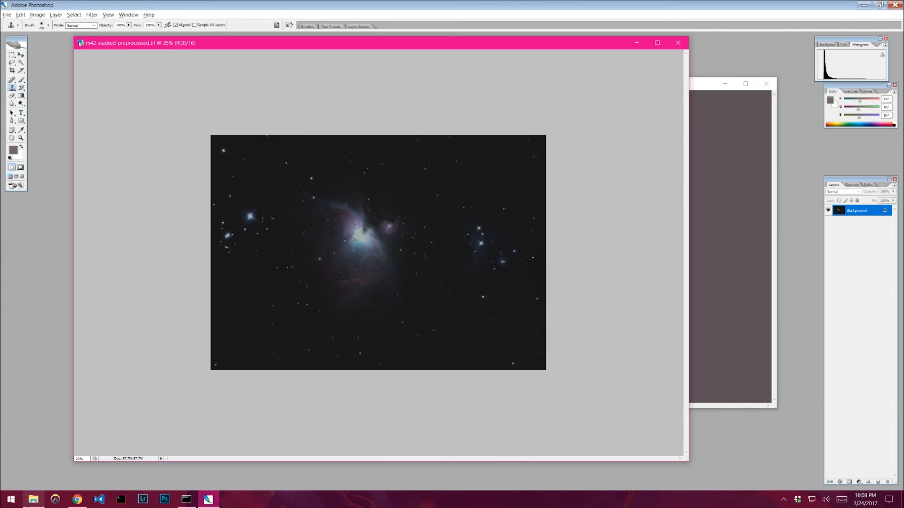
left_click(33, 500)
left_click(301, 162)
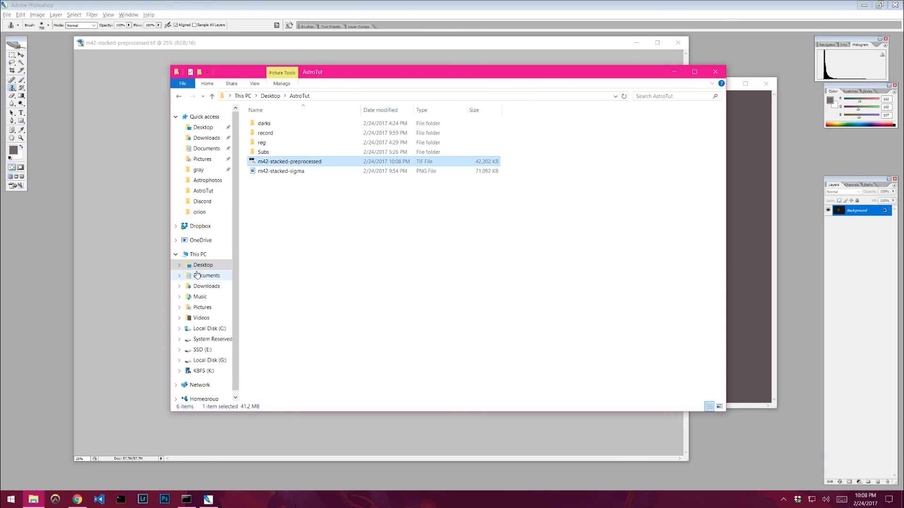
left_click(346, 264)
- Minimize Photoshop and close the command prompt window to clear the desktop
left_click_drag(321, 77, 287, 74)
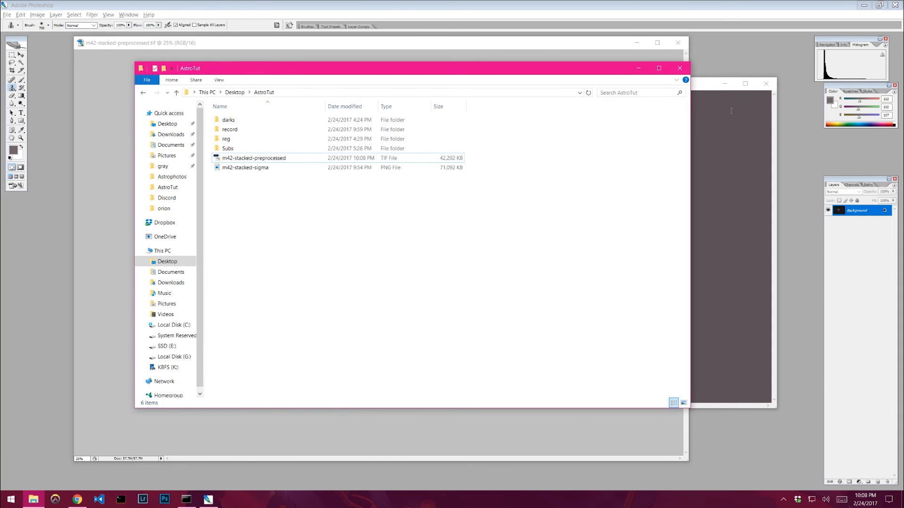
left_click(866, 11)
left_click(863, 6)
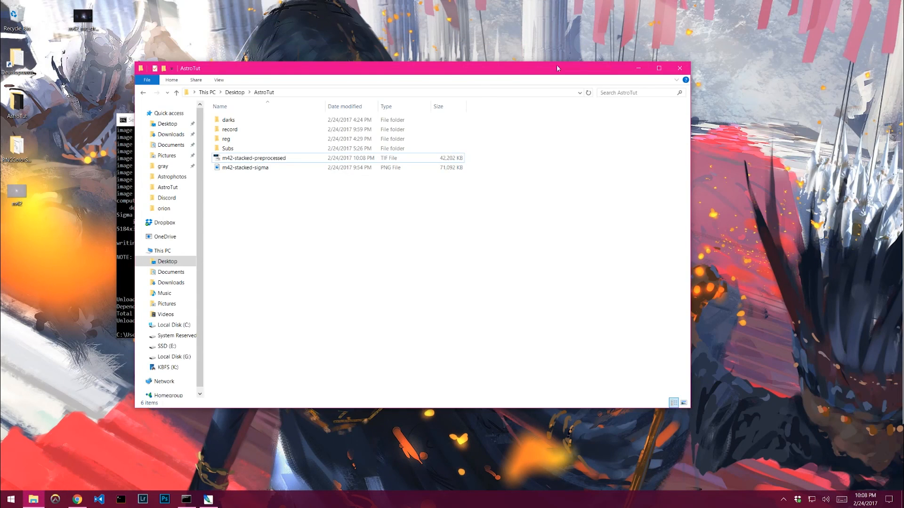
left_click_drag(549, 68, 714, 64)
left_click(238, 157)
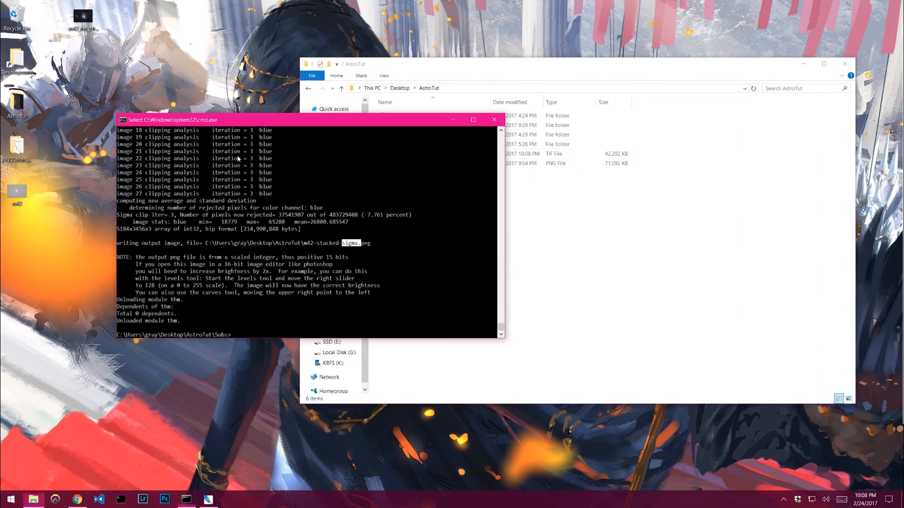
left_click(493, 120)
- Launch RNCColorStretch from the RNCColorStretchGUI folder on the desktop, allowing the unverified program to run
double_click(16, 148)
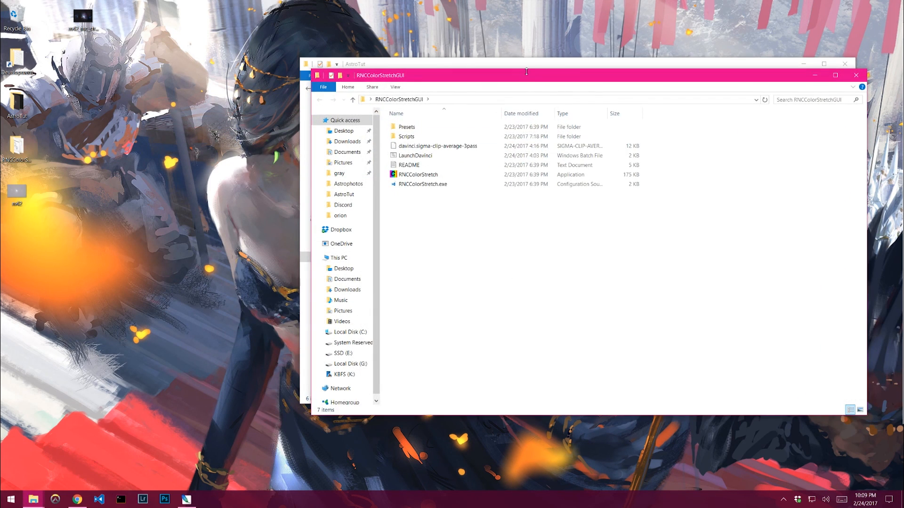
left_click_drag(531, 78, 289, 81)
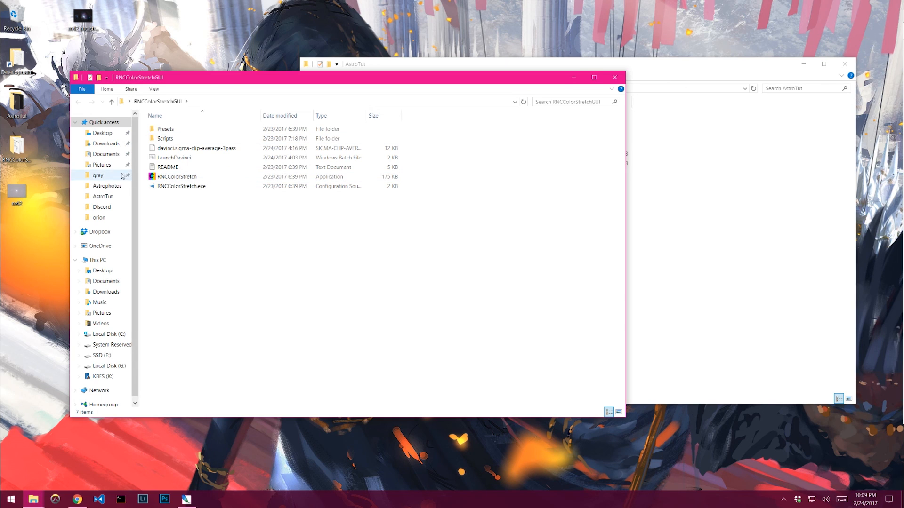
double_click(177, 178)
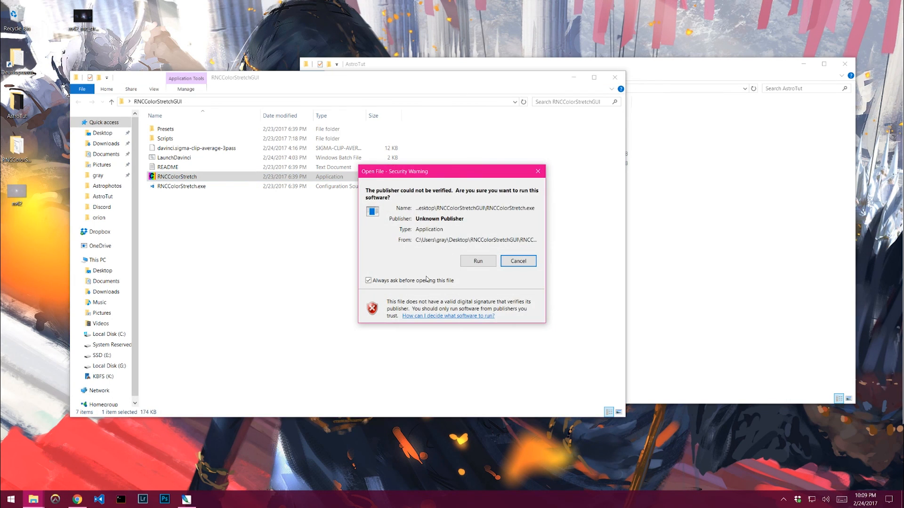
left_click(478, 262)
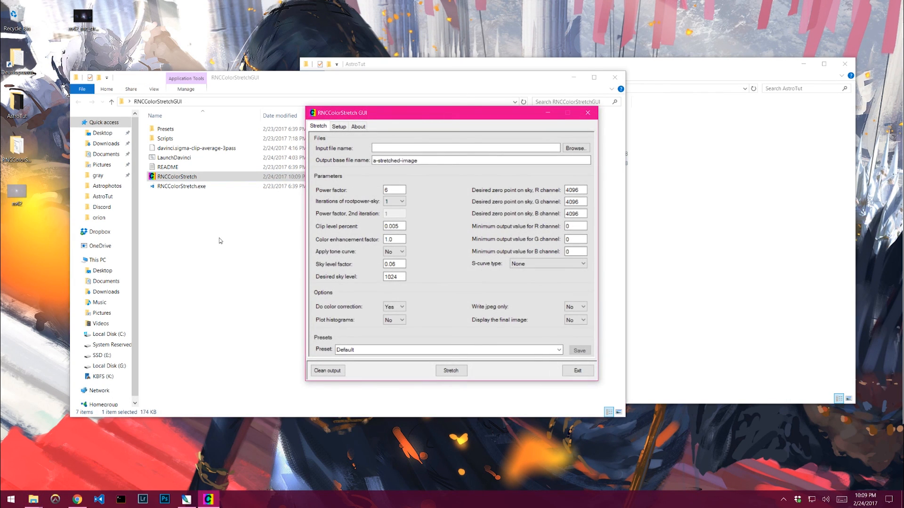
- Choose m42-stacked-preprocessed.tif from the AstroTut folder as the input file, listing TIFF images
left_click(574, 148)
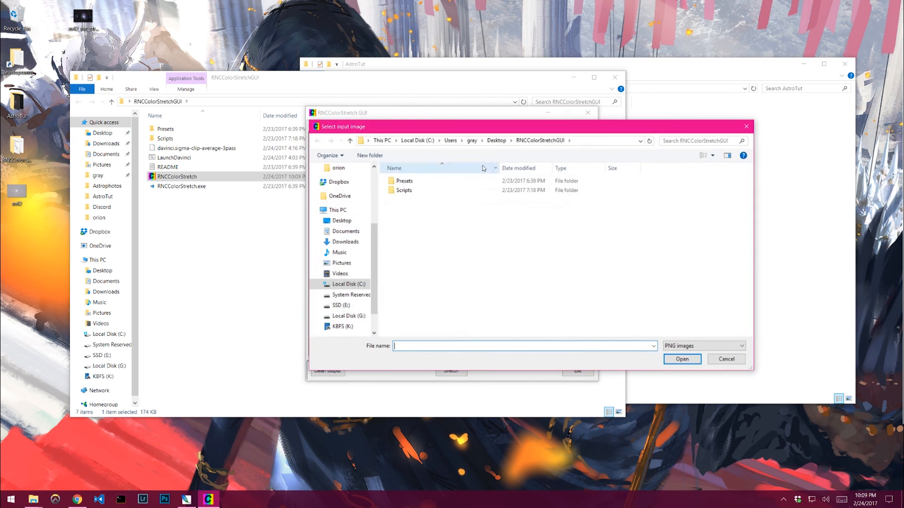
left_click(496, 140)
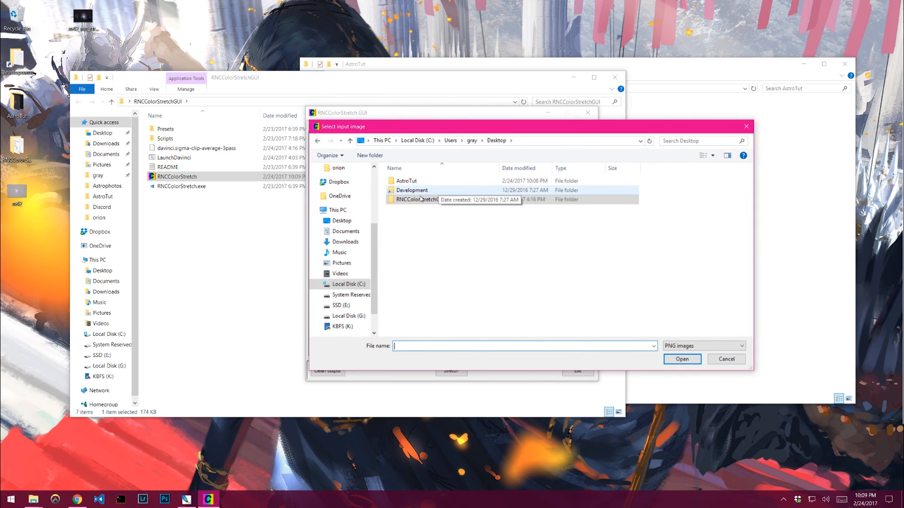
double_click(409, 181)
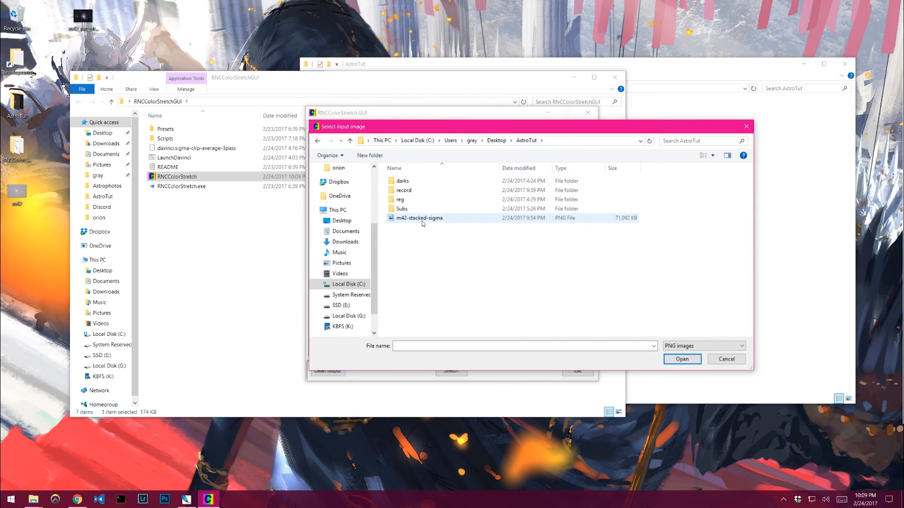
left_click(704, 346)
left_click(680, 362)
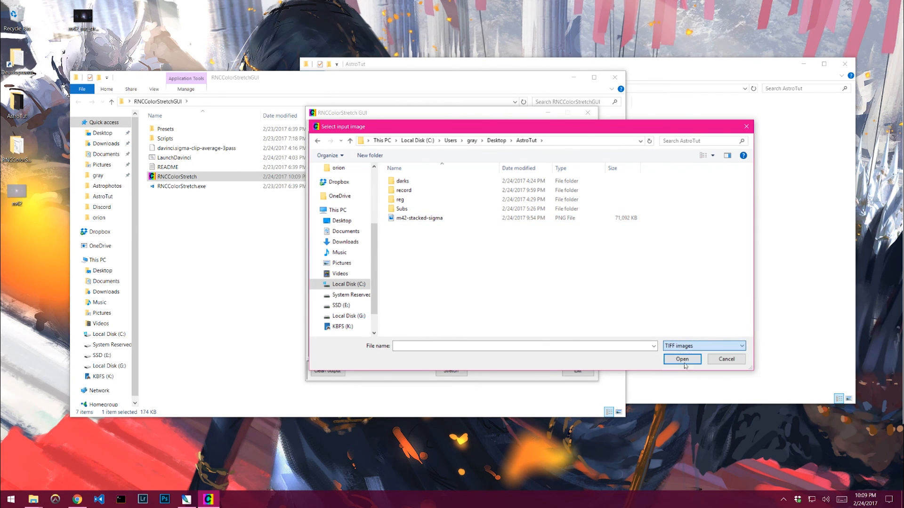
double_click(476, 220)
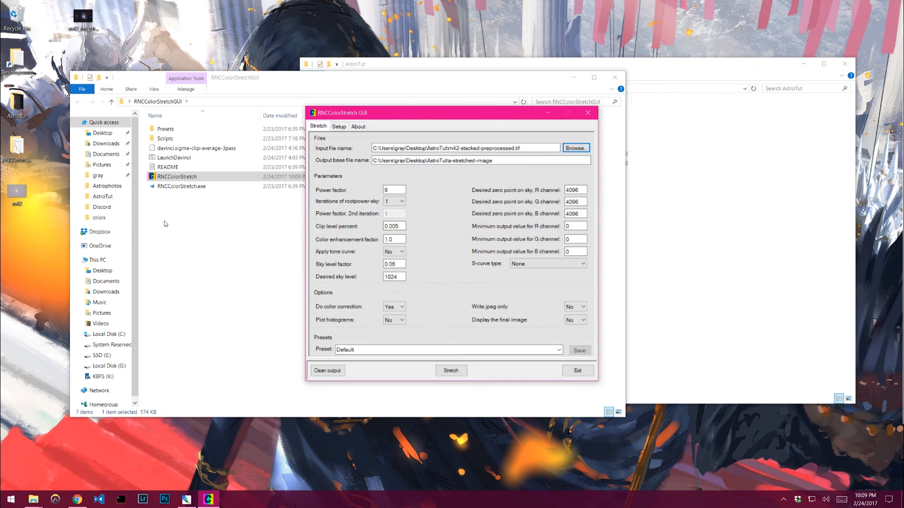
- Set the power factor to 10
left_click(390, 189)
left_click(387, 189)
left_click_drag(395, 189, 330, 188)
mouse_move(397, 199)
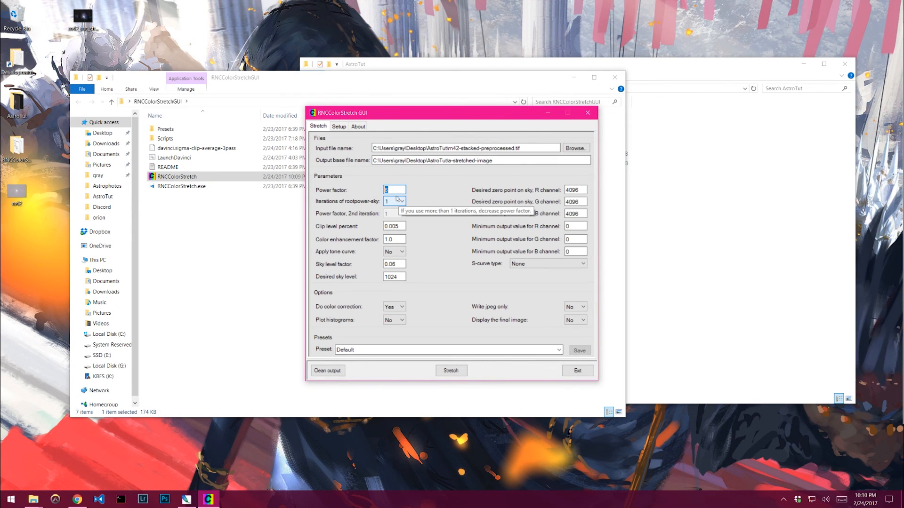
left_click(399, 190)
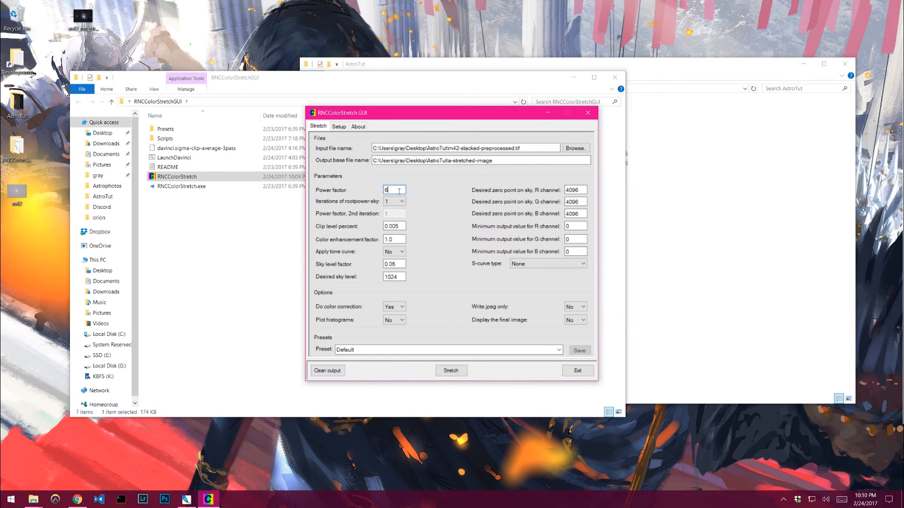
double_click(395, 188)
type("10")
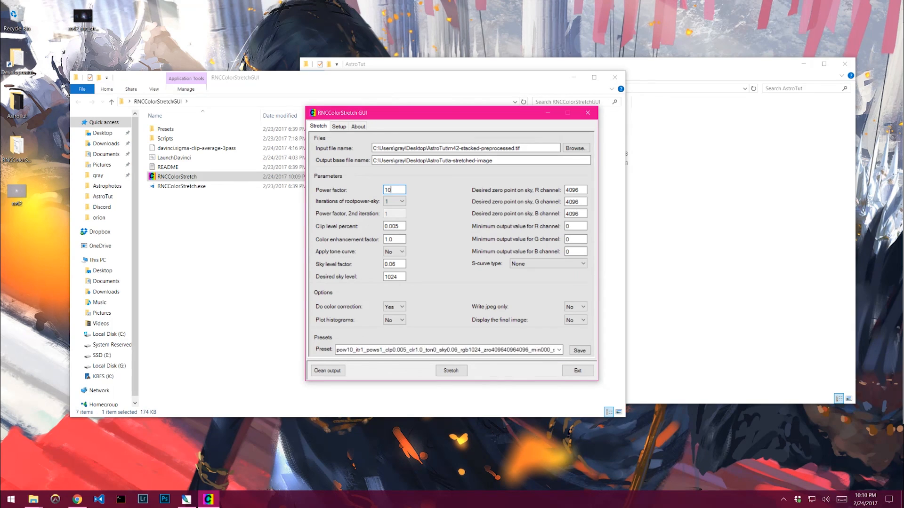
- Set the output base file name to m42-stretched-power-10 in the AstroTut folder
left_click(396, 226)
left_click(455, 161)
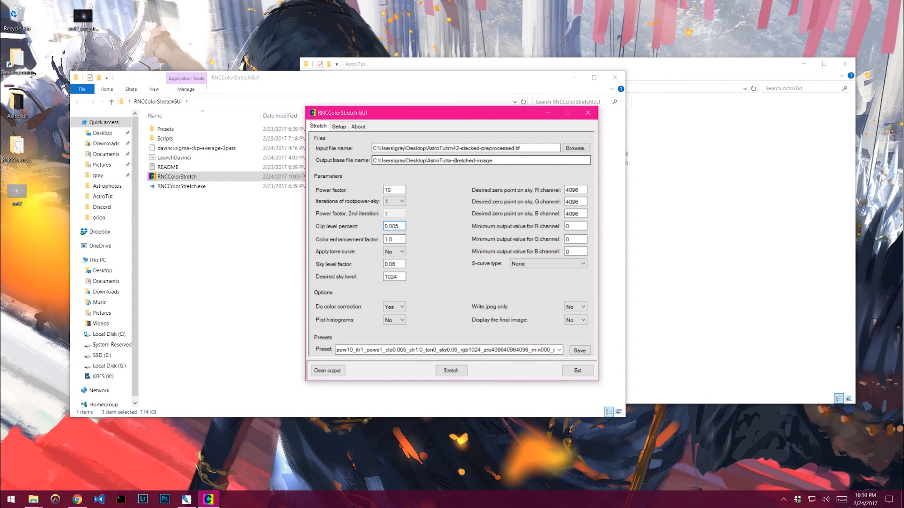
left_click_drag(493, 161, 449, 165)
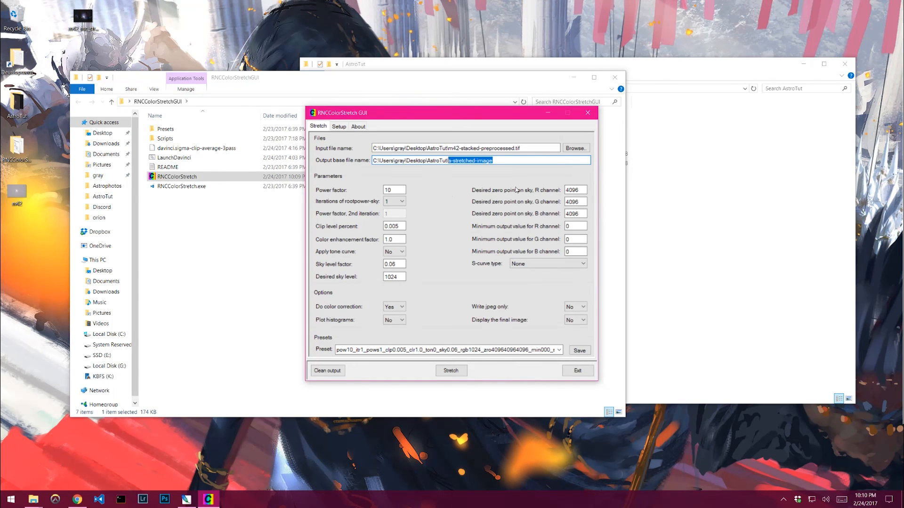
type("m42-stretched-power-10")
- Run the color stretch on the input image with these settings
left_click(454, 371)
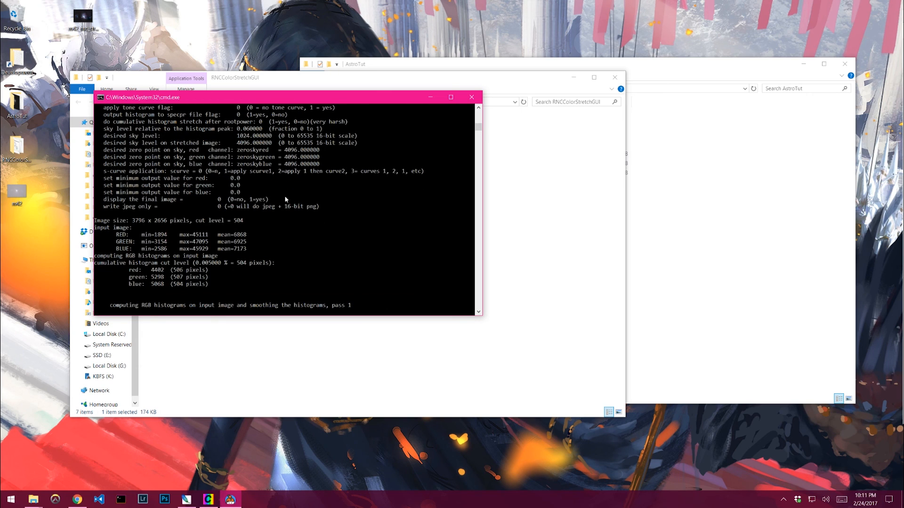
key("alt+z")
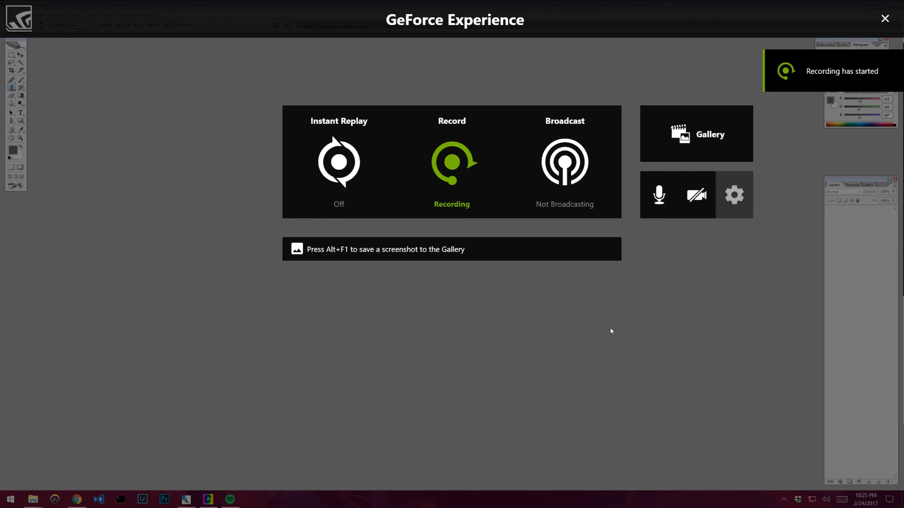
key("alt+z")
left_click(9, 15)
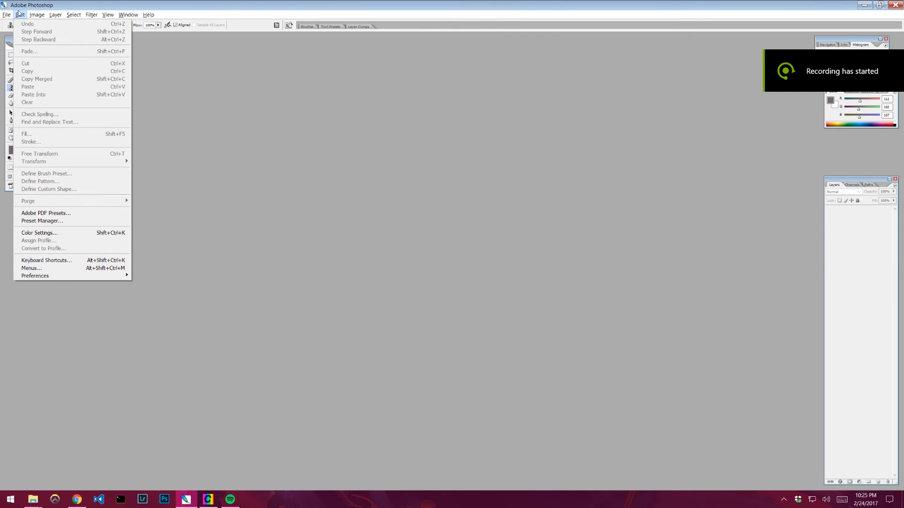
left_click(228, 271)
- Open the AstroTut folder and examine the stretched output files
left_click(30, 497)
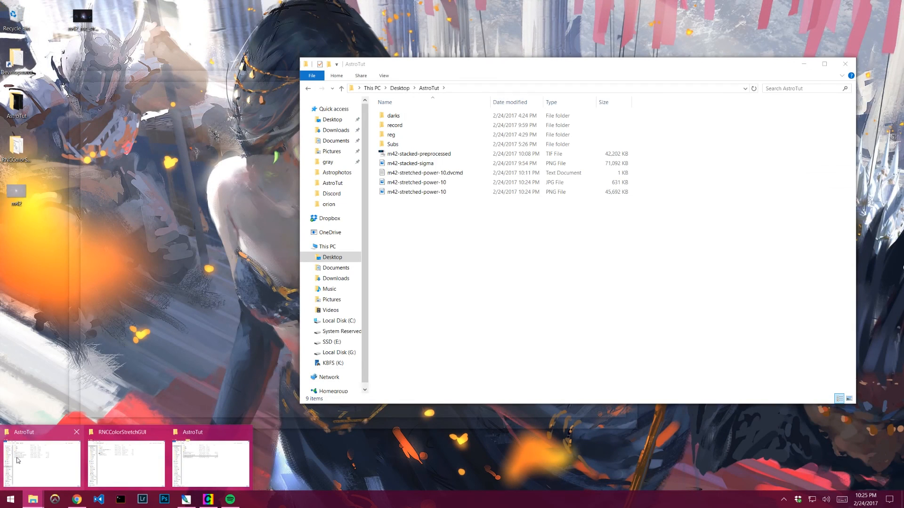
left_click(16, 460)
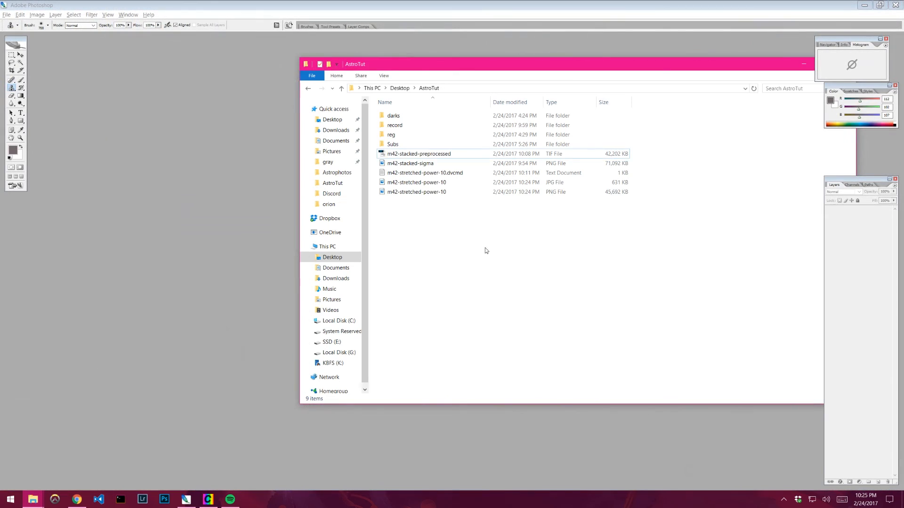
left_click_drag(475, 69, 362, 68)
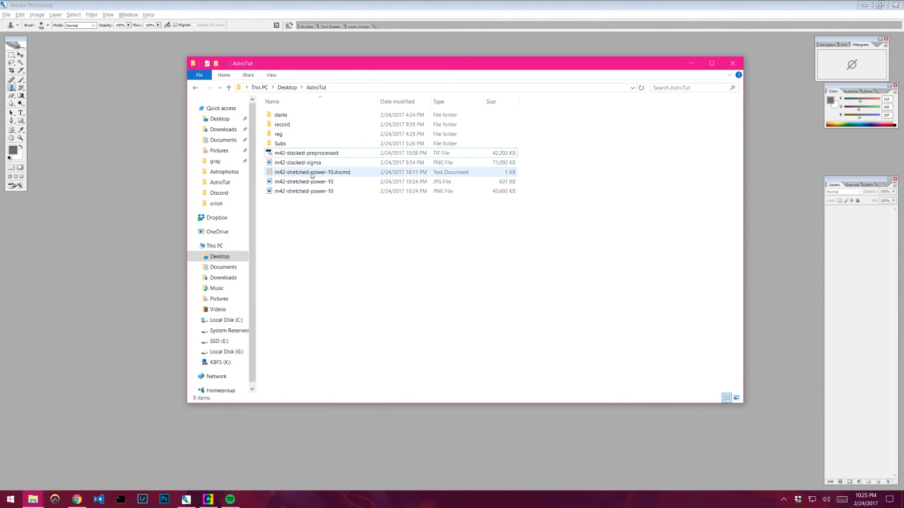
left_click(313, 181)
left_click(314, 192, "shift")
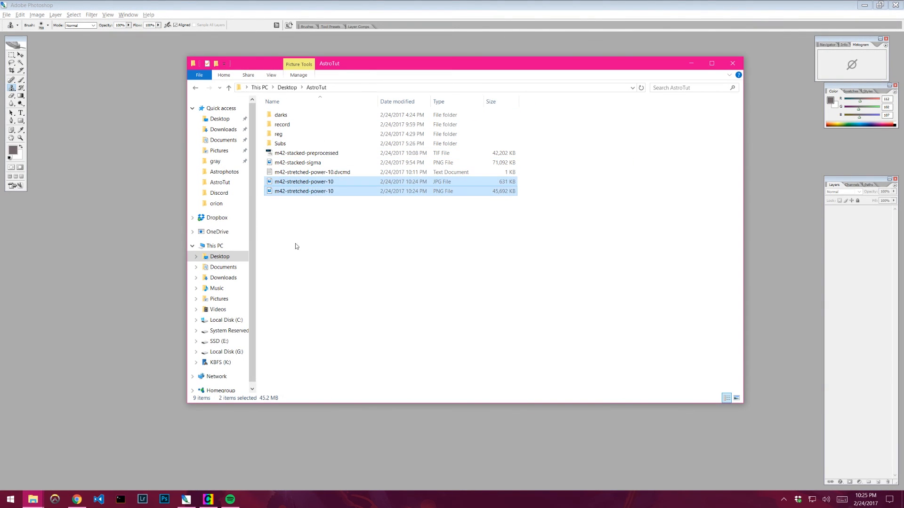
left_click(292, 192)
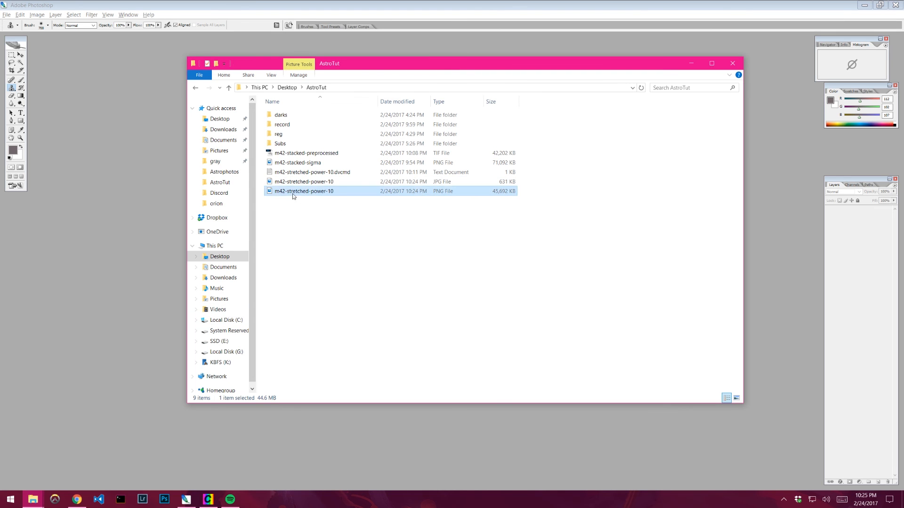
- Open m42-stretched-power-10.png from the AstroTut folder in Photoshop
left_click(101, 100)
left_click(14, 18)
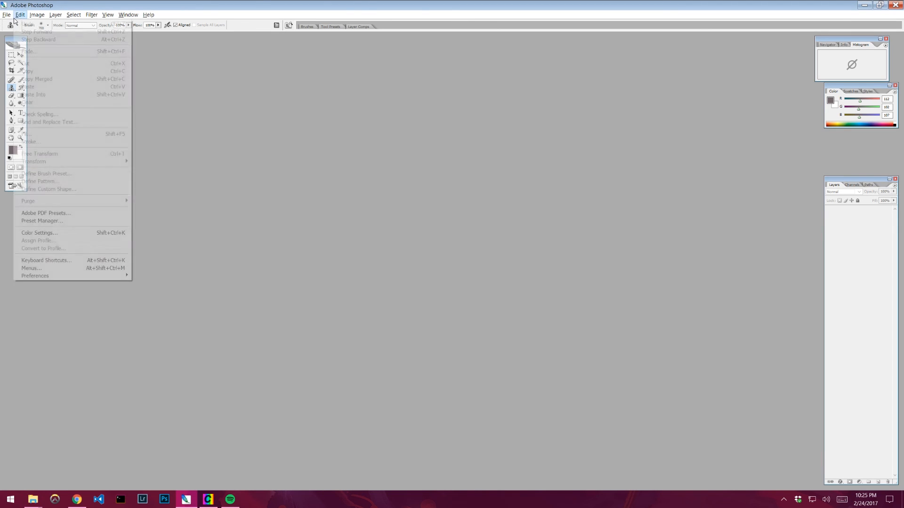
mouse_move(7, 15)
left_click(21, 32)
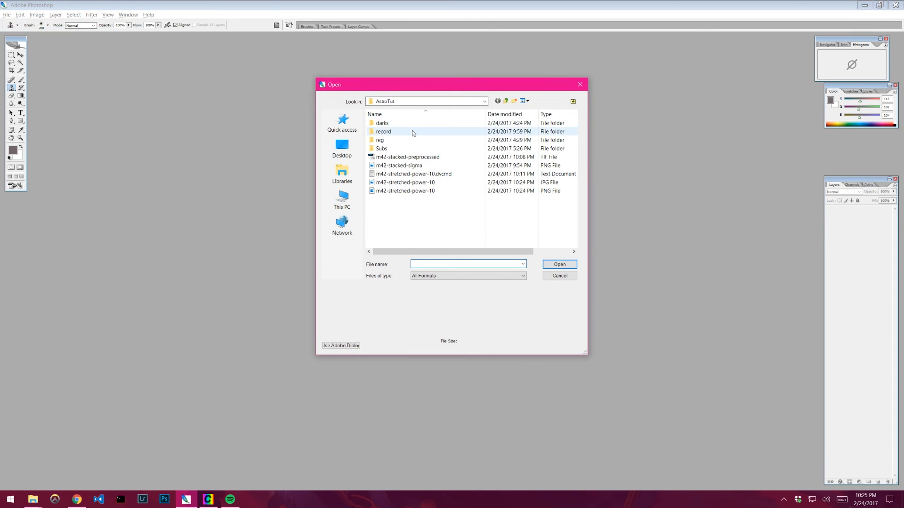
left_click(419, 191)
left_click(478, 221)
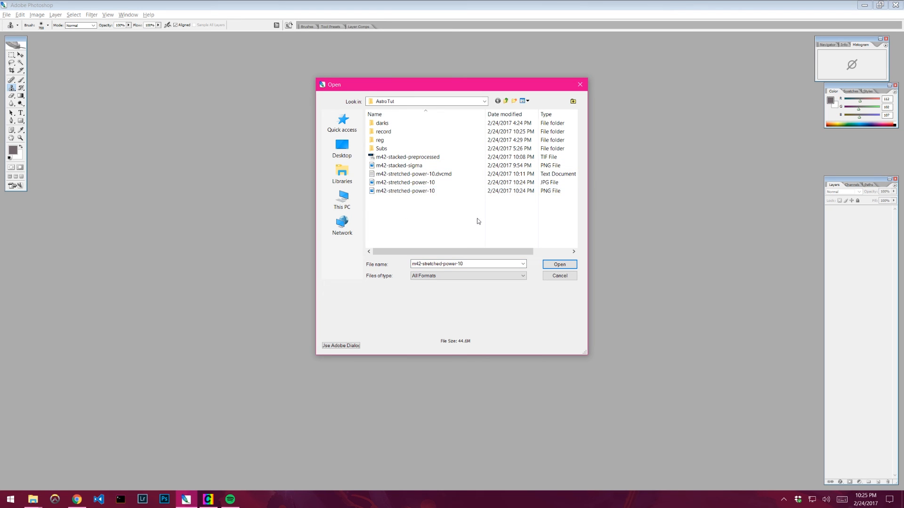
double_click(445, 192)
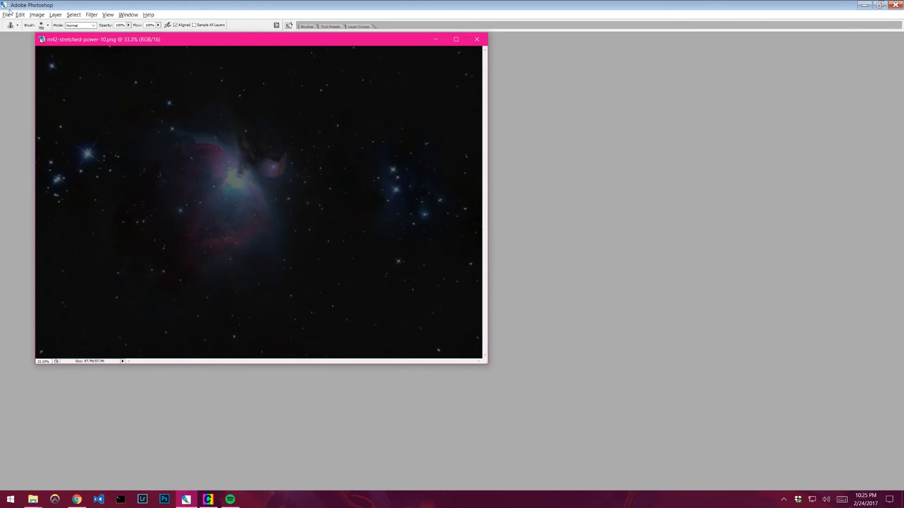
- Apply Levels to the stretched image with the white input level set to 128
left_click_drag(193, 41, 316, 95)
left_click(37, 15)
mouse_move(66, 36)
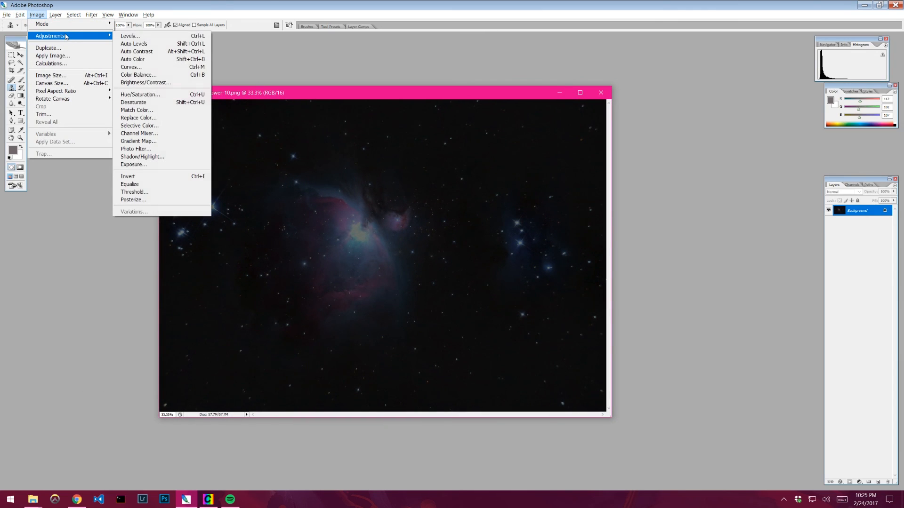
left_click(187, 37)
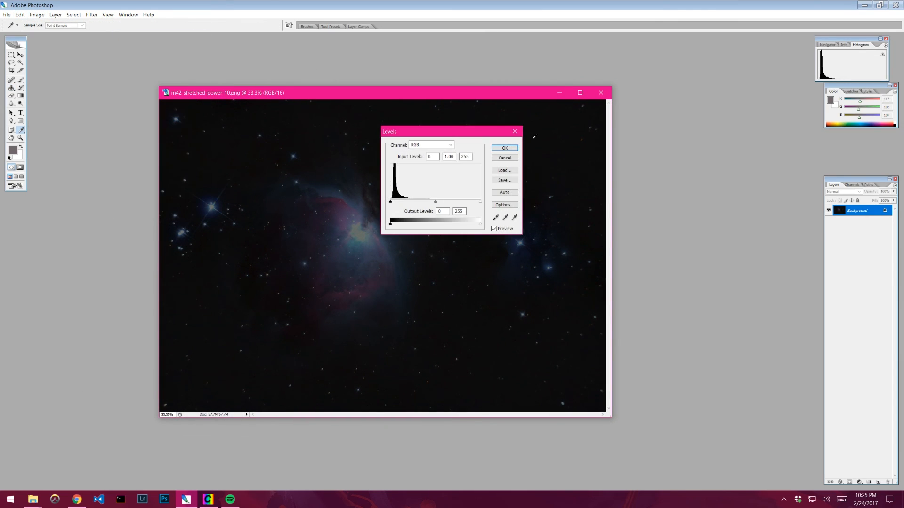
double_click(466, 156)
type("128")
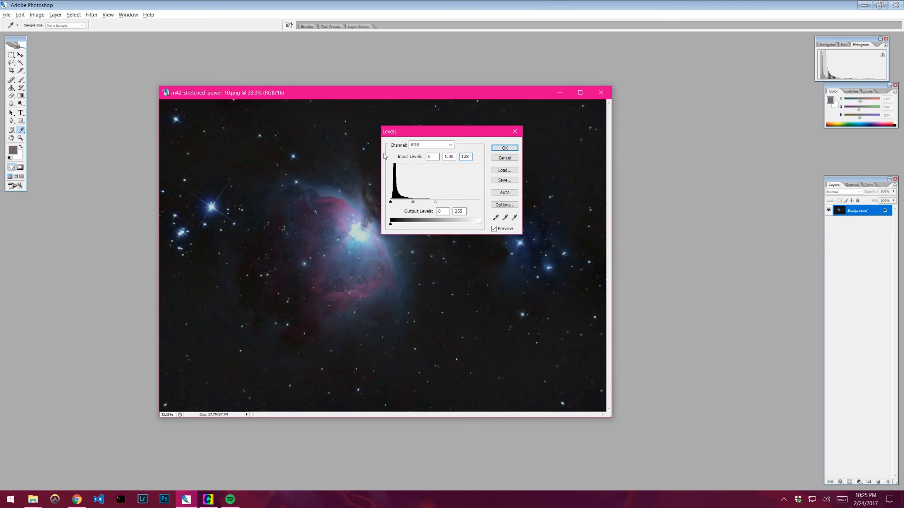
left_click(505, 148)
key("Tab")
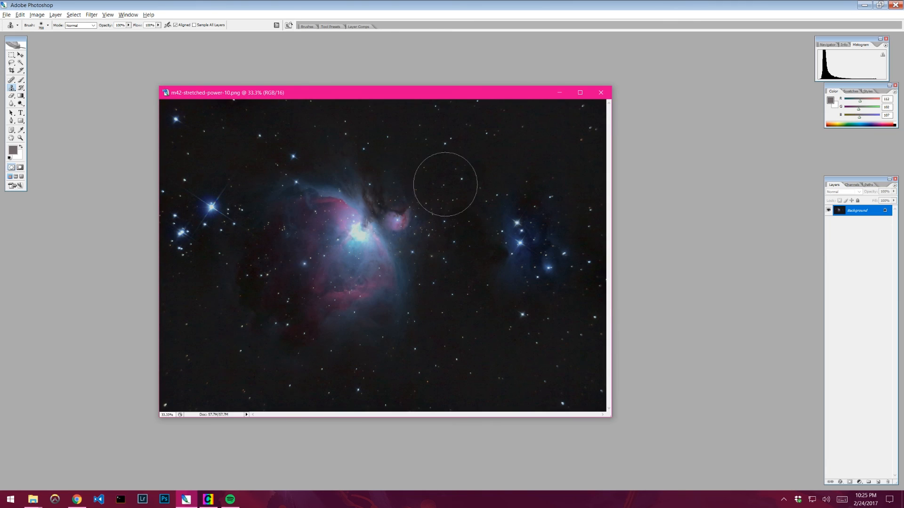
key("Tab")
mouse_move(385, 97)
left_mouse_down()
mouse_move(500, 98)
mouse_move(394, 91)
left_mouse_up()
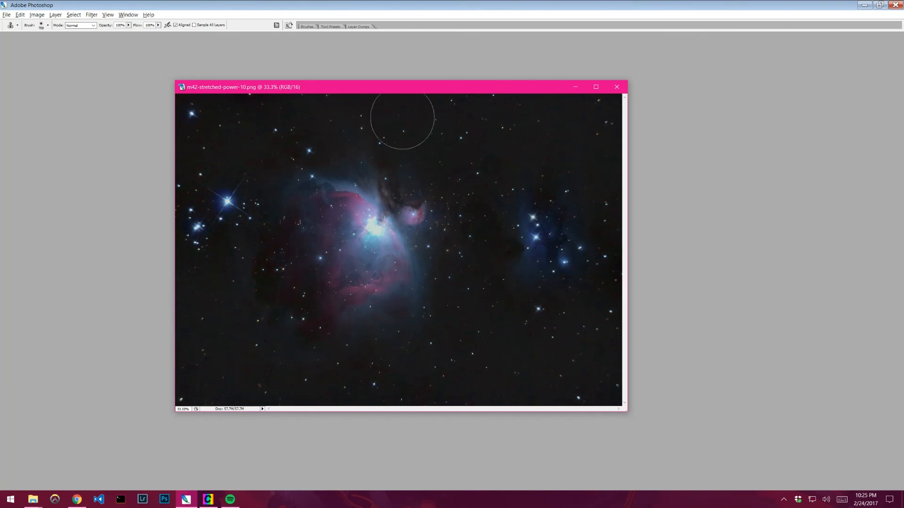
left_click_drag(301, 87, 296, 91)
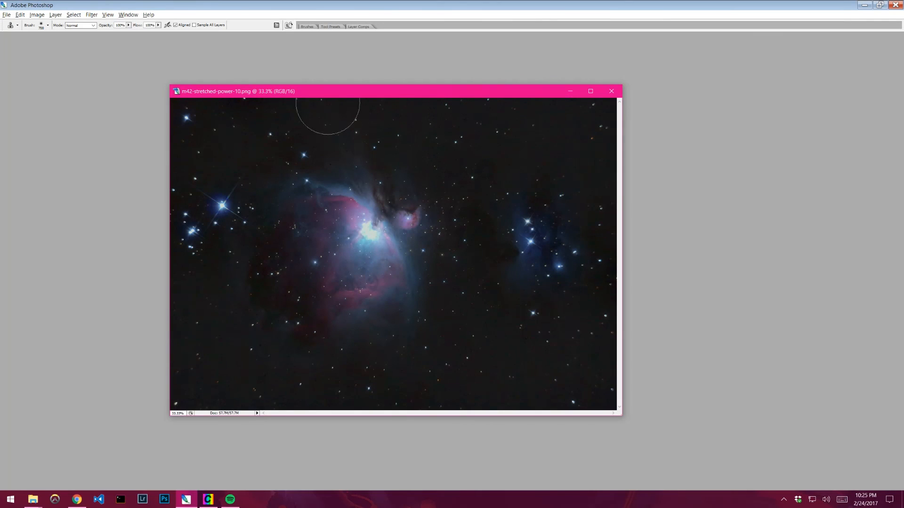
key("Tab")
left_click(37, 14)
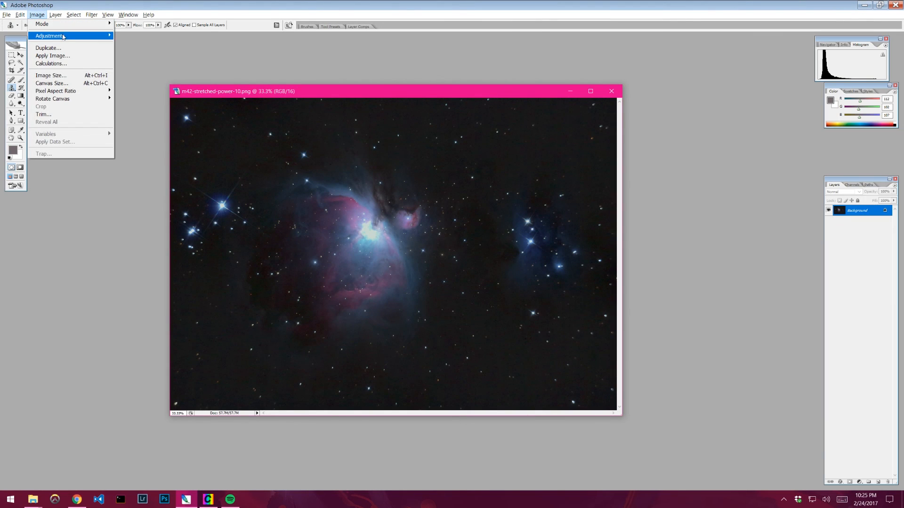
mouse_move(64, 37)
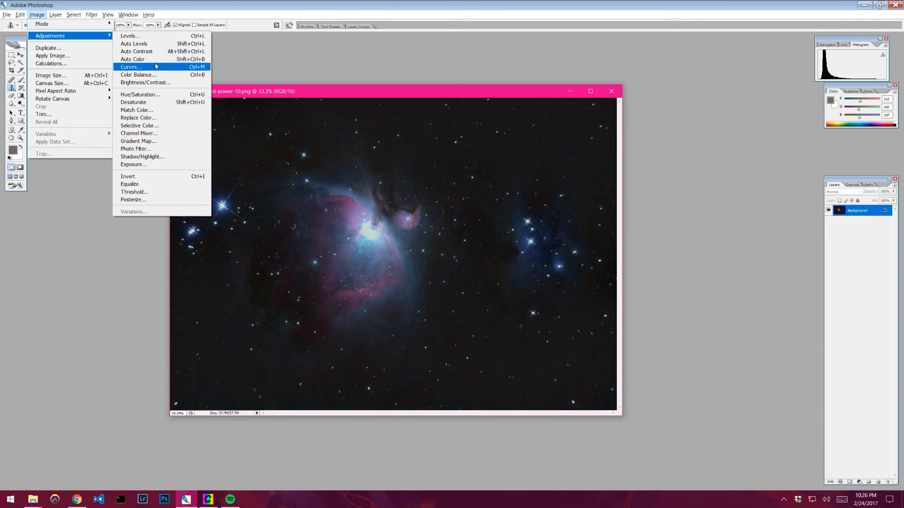
mouse_move(451, 92)
left_mouse_down()
mouse_move(499, 95)
mouse_move(471, 98)
left_mouse_up()
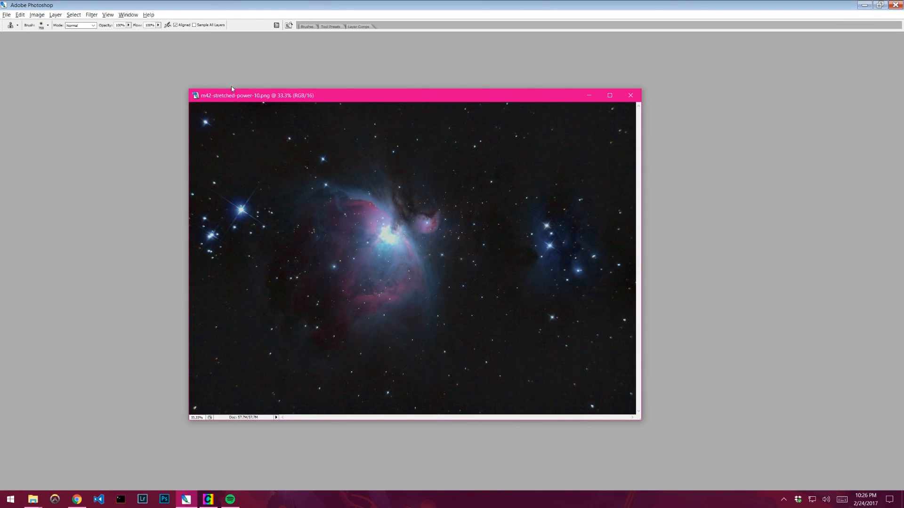
left_click(488, 241, "ctrl")
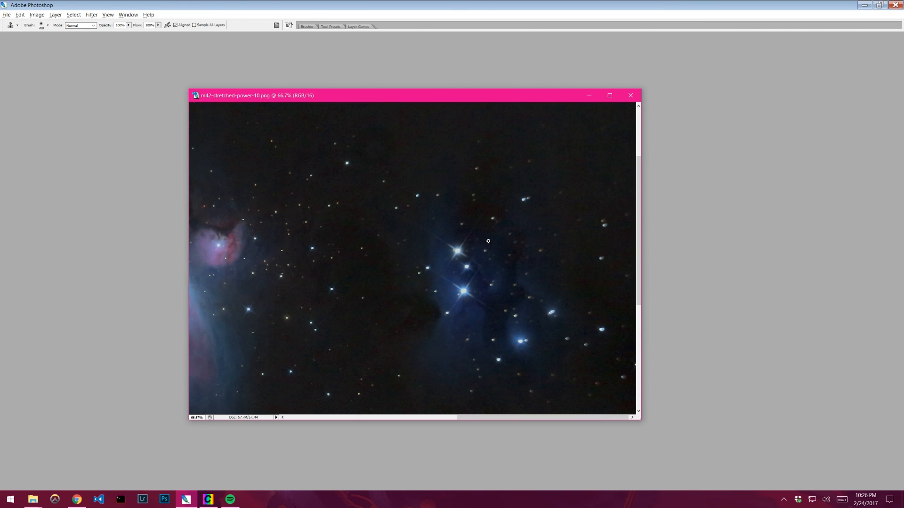
left_click_drag(240, 138, 471, 85)
key("ctrl+minus")
key("ctrl+minus")
key("ctrl+minus")
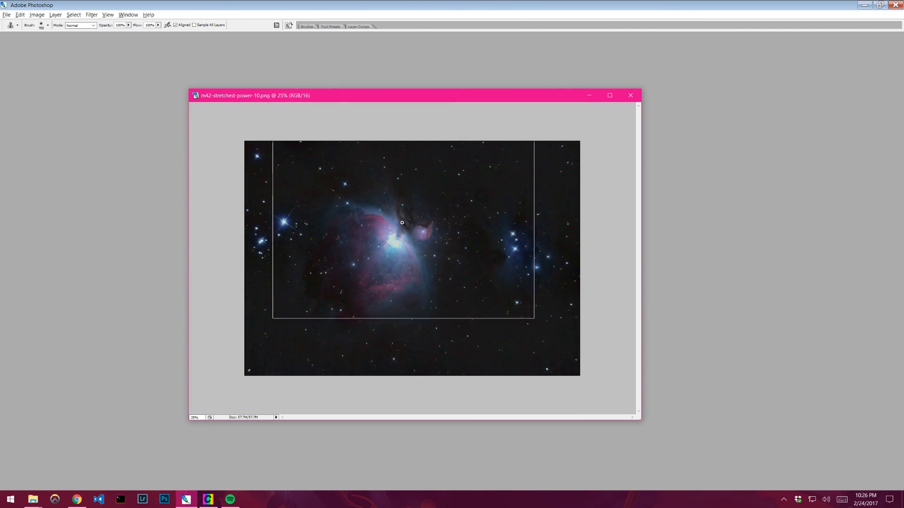
key("ctrl+plus")
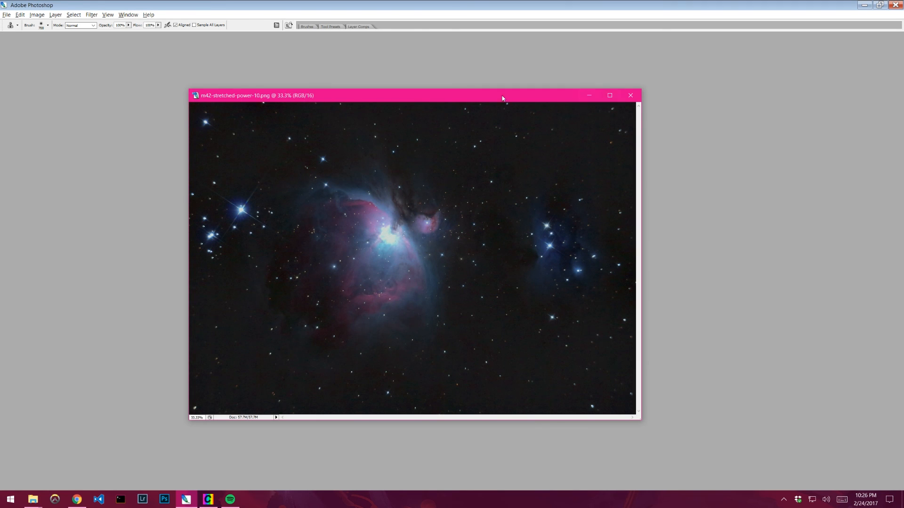
left_click_drag(502, 97, 401, 56)
left_click_drag(540, 377, 784, 474)
left_click(753, 52)
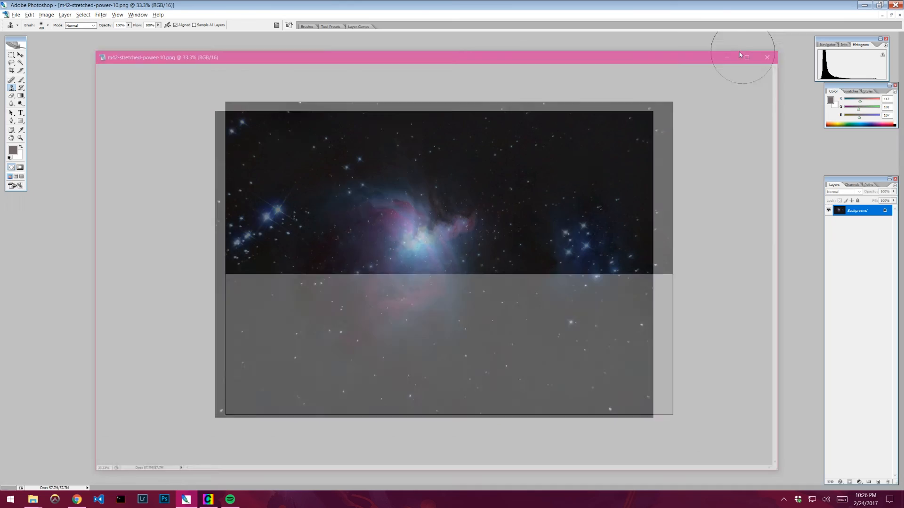
left_click(117, 14)
left_click(149, 83)
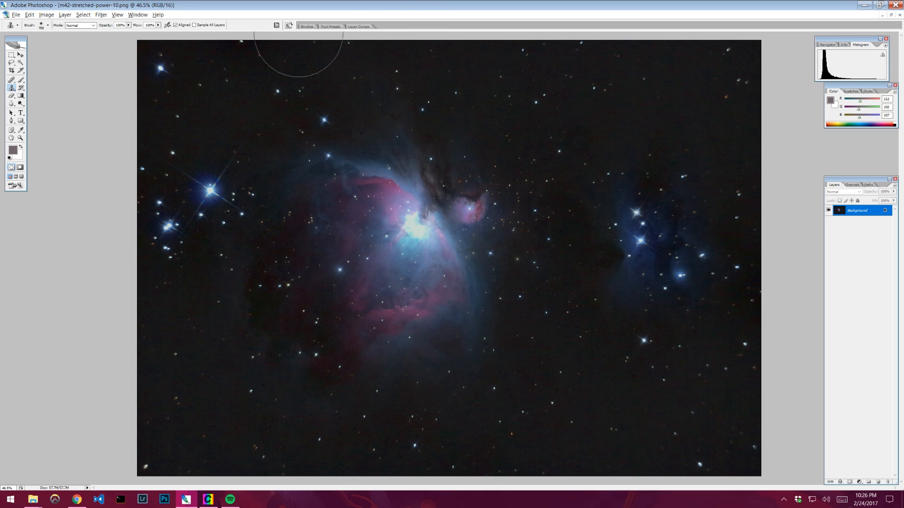
- Switch to the Color Sampler tool with 5 by 5 Average sampling and place samplers in the image's background corners
left_click(46, 14)
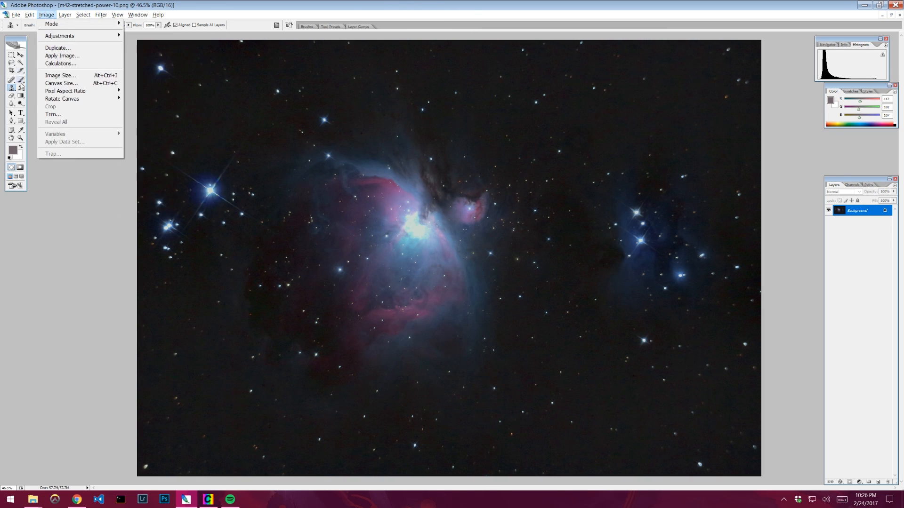
left_click(21, 131)
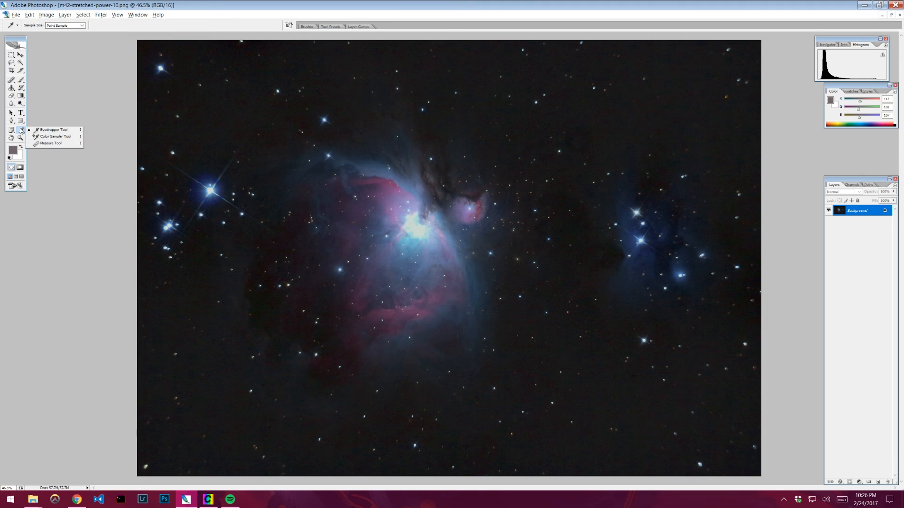
left_click(52, 136)
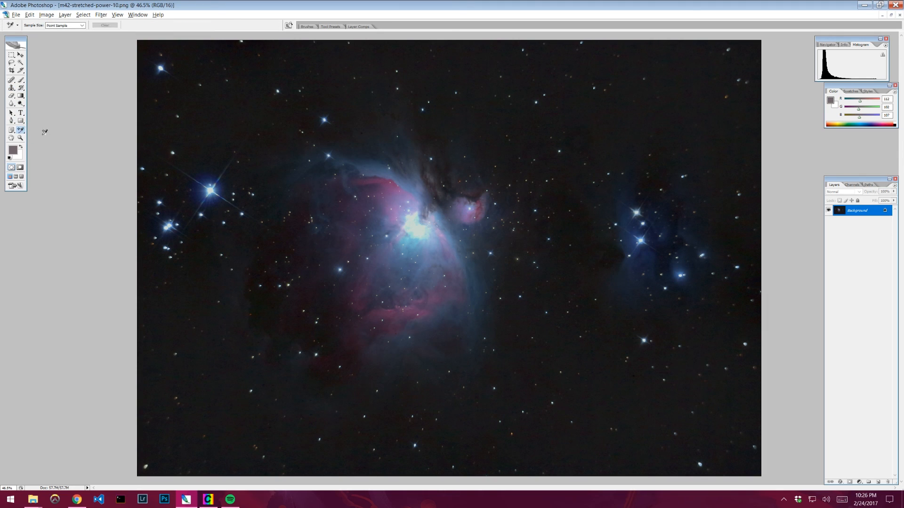
left_click(19, 132)
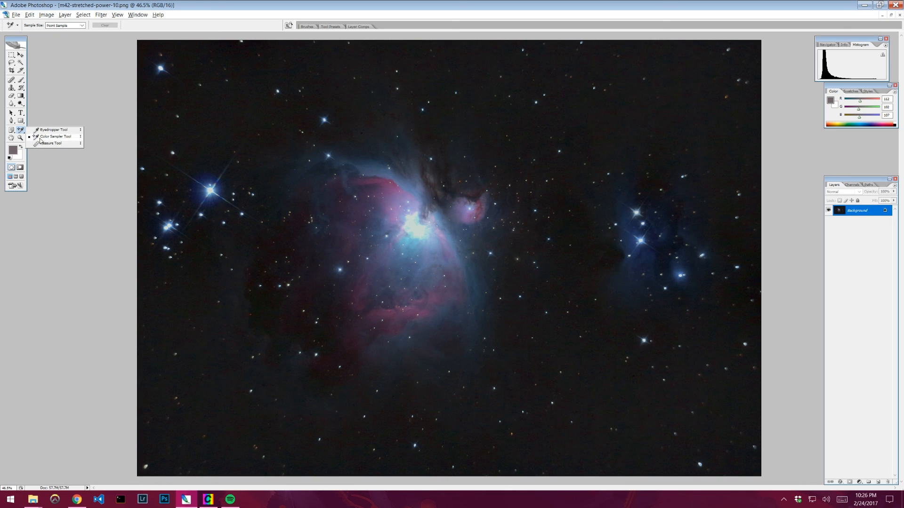
left_click(34, 137)
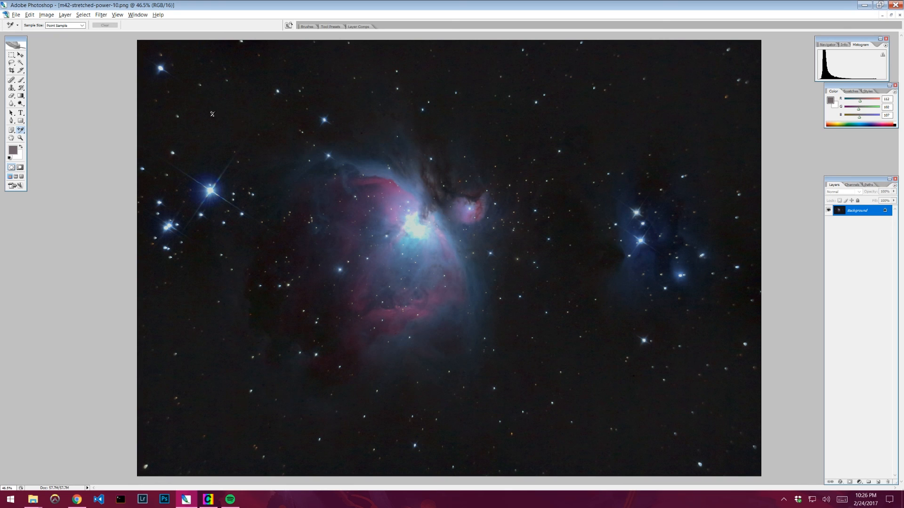
left_click(68, 26)
left_click(66, 47)
left_click(197, 100)
left_click(631, 445)
left_click(678, 89)
- Open the Info panel to show the color sampler readings and move it beside the image
left_click(48, 16)
mouse_move(62, 37)
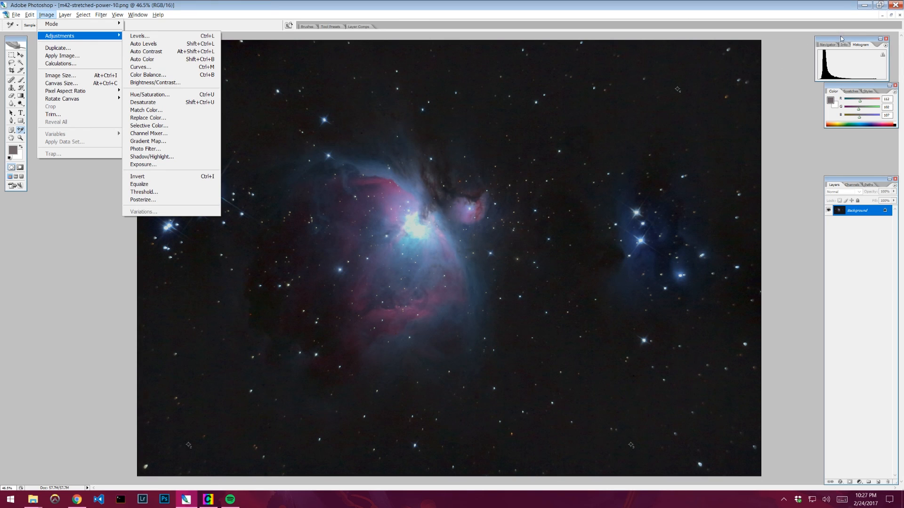
left_click_drag(844, 42, 838, 44)
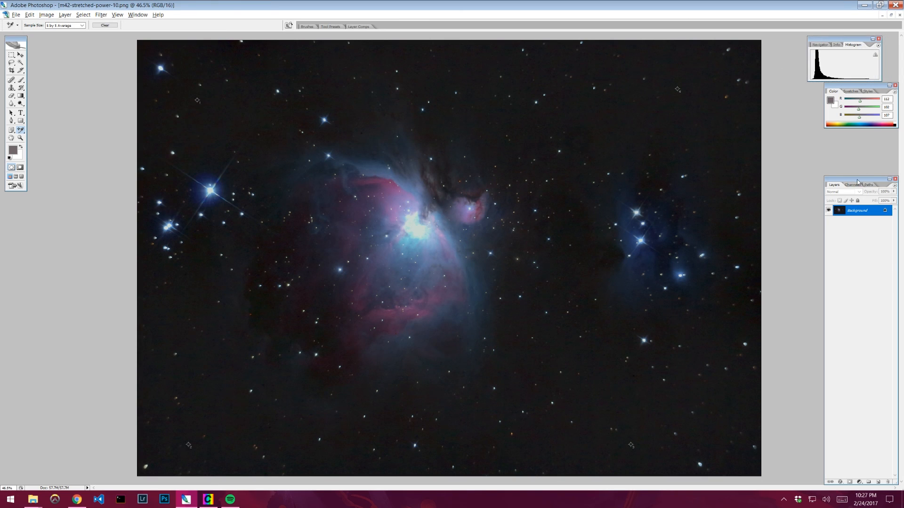
left_click_drag(858, 182, 837, 174)
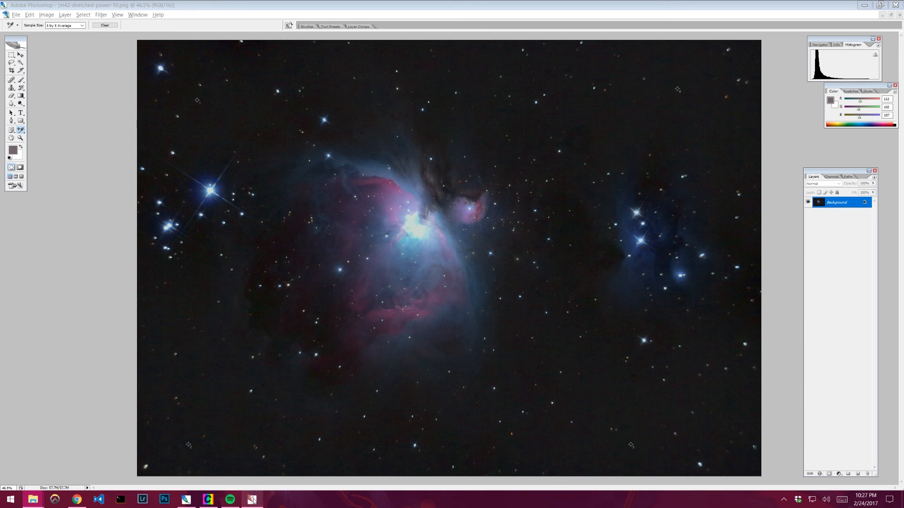
left_click(132, 15)
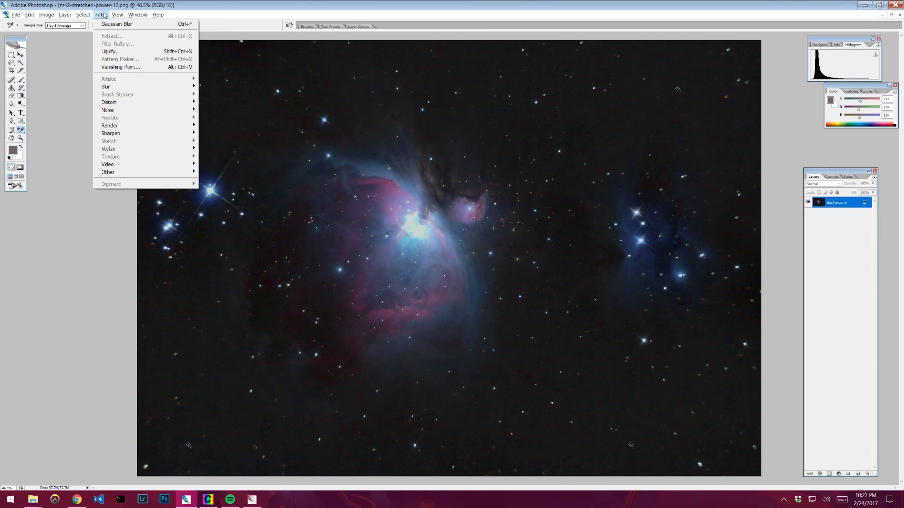
mouse_move(144, 16)
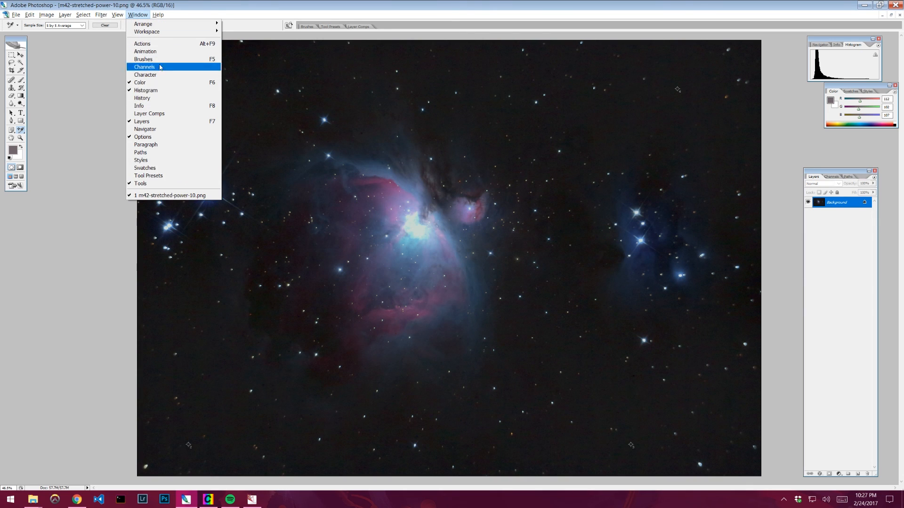
left_click(161, 108)
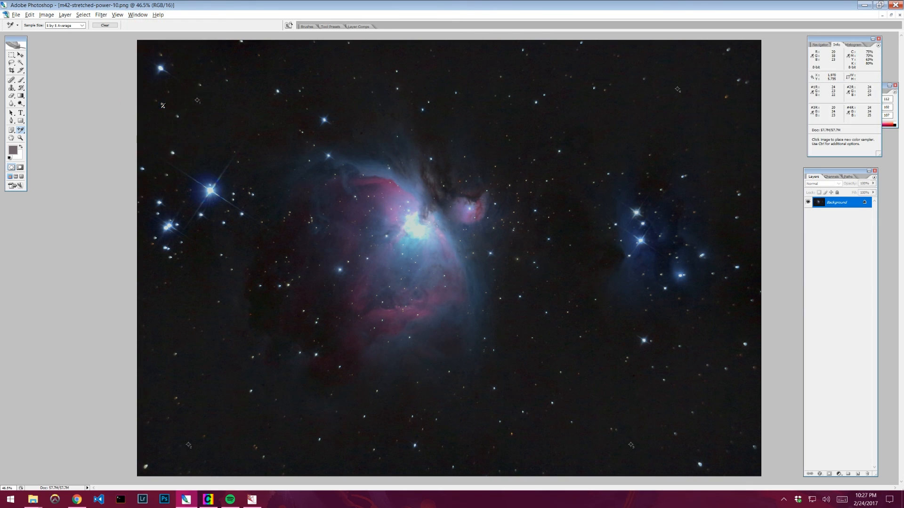
left_click_drag(824, 45, 730, 63)
left_click(144, 15)
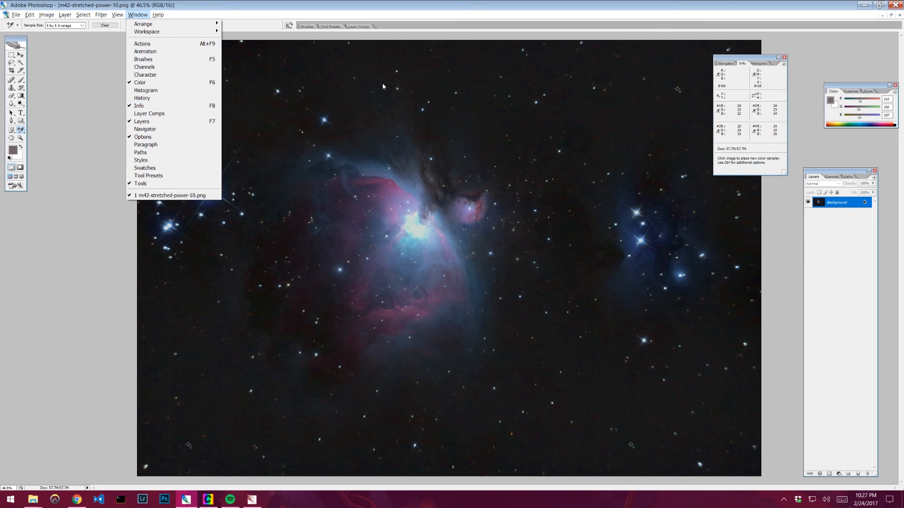
left_click(750, 59)
left_click_drag(750, 59, 762, 62)
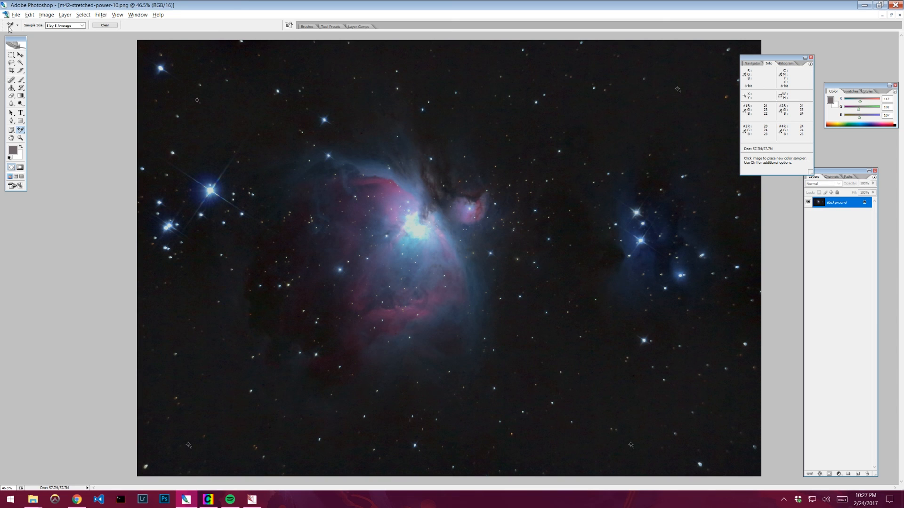
- Open Curves, add a point from a dark nebula pixel, and nudge it upward to lift the shadows
left_click(46, 14)
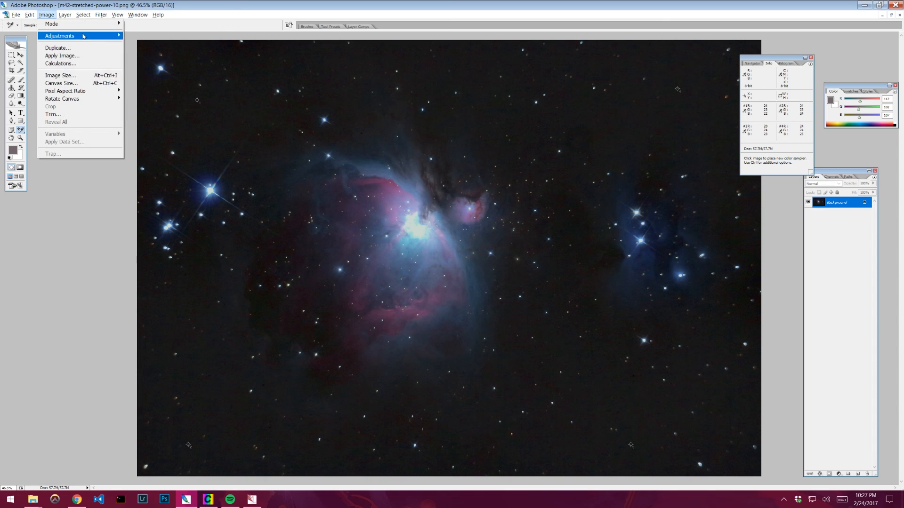
mouse_move(83, 36)
left_click(136, 68)
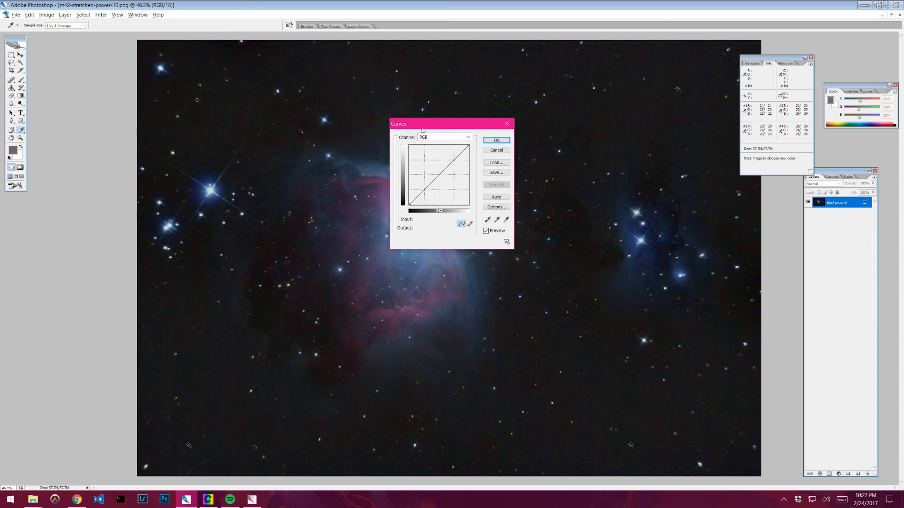
left_click_drag(443, 129, 636, 211)
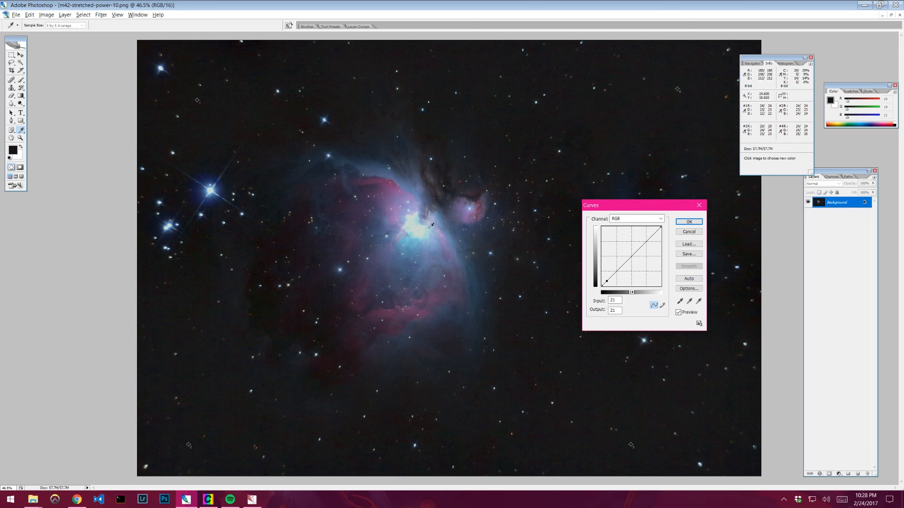
left_click(418, 323)
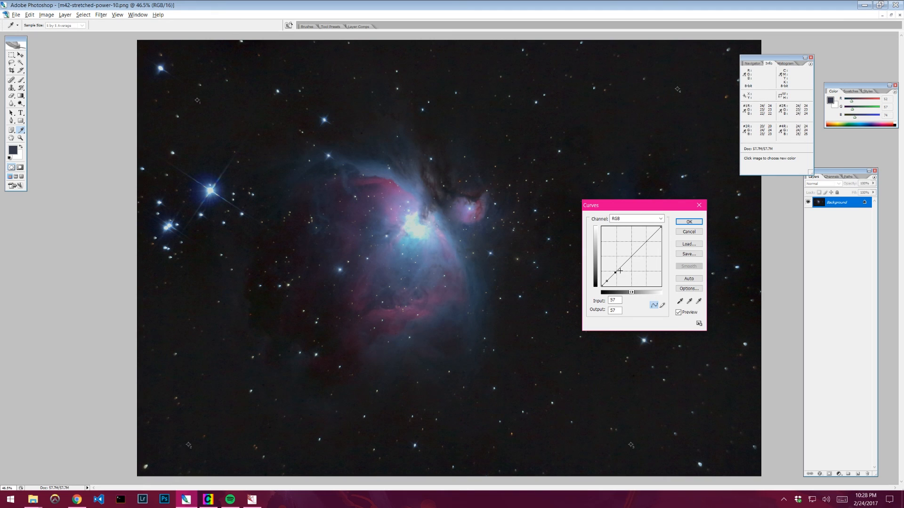
key("Up")
key("Up")
key("Up")
key("Up")
key("Up")
key("Up")
key("Left")
key("Left")
key("Left")
key("Left")
key("Left")
key("Left")
key("Down")
key("Down")
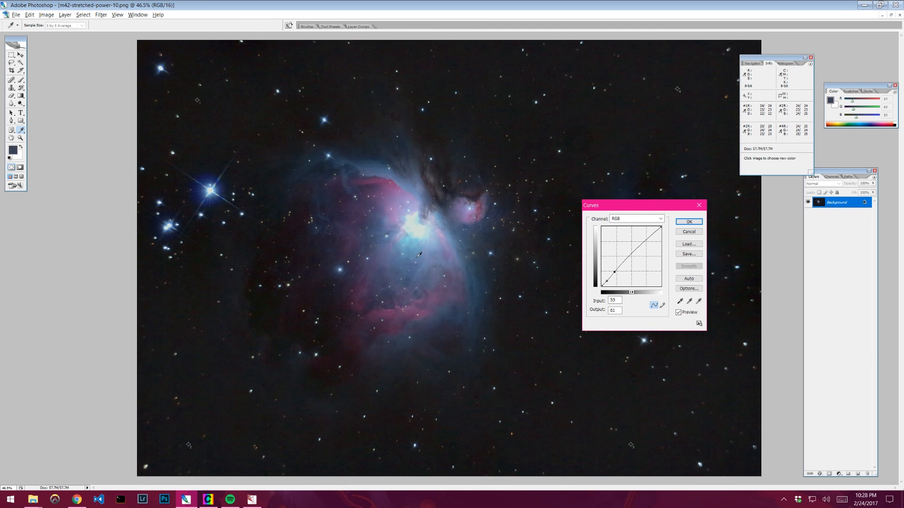
key("Up")
key("Right")
key("Right")
key("Right")
key("Right")
key("Right")
key("Left")
key("Left")
key("Right")
key("Right")
key("Left")
key("Left")
- Add an upper curve point at input 194, output 196, compare with the preview, and apply the curve
left_click(650, 238)
left_click_drag(649, 237, 647, 240)
left_click(679, 313)
left_click(679, 313)
left_click(679, 313)
left_click(678, 313)
left_click(678, 312)
left_click(678, 313)
left_click(679, 313)
left_click(678, 313)
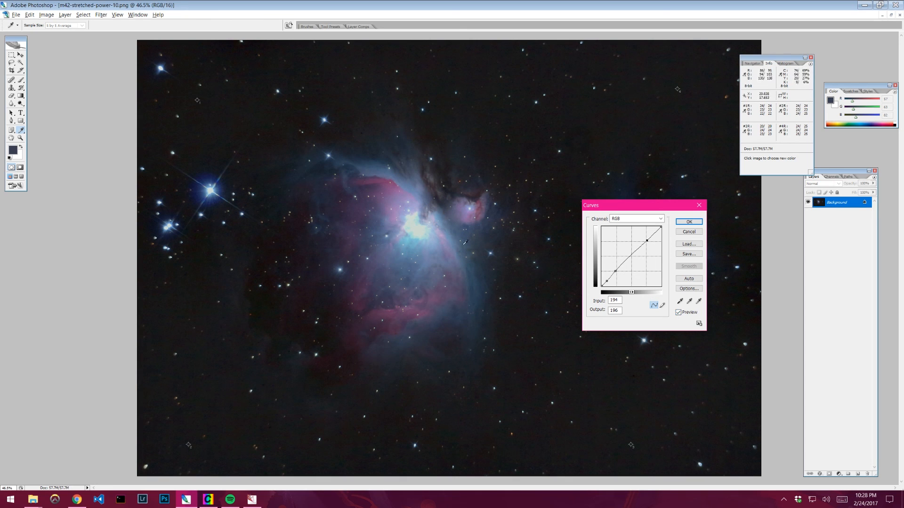
left_click(696, 222)
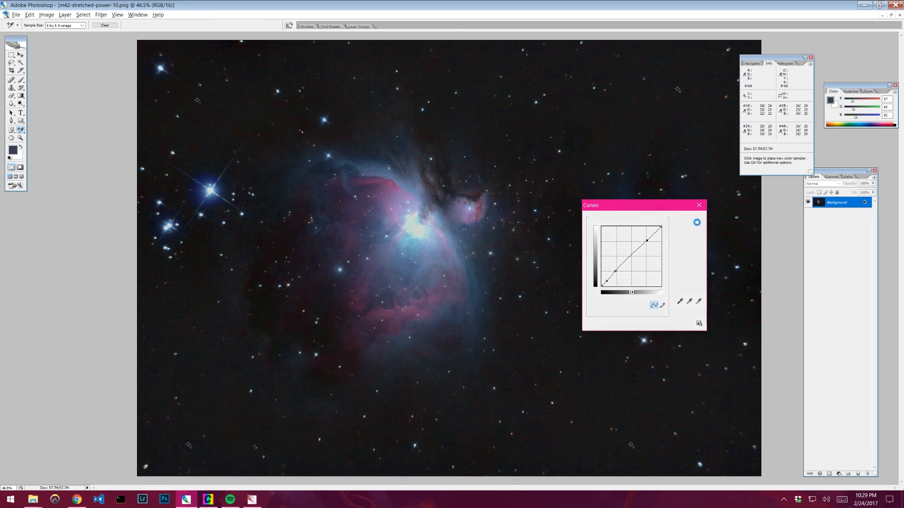
left_click(46, 14)
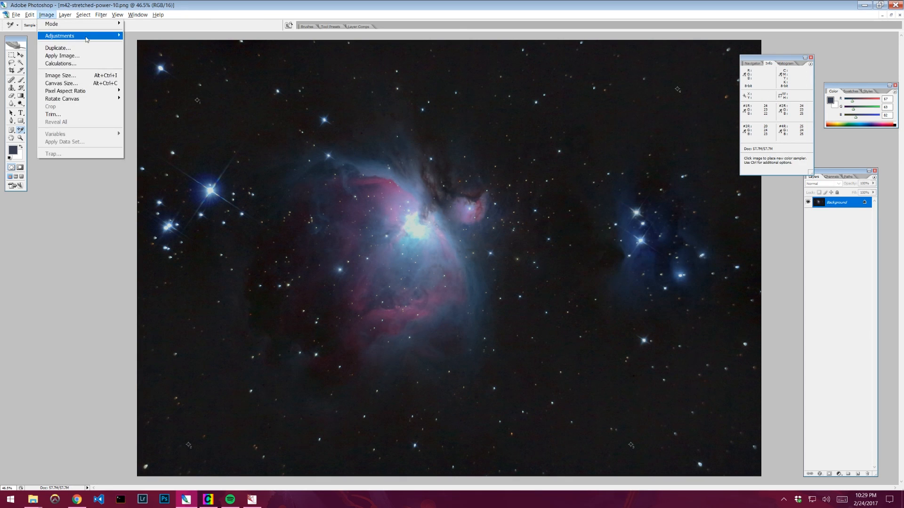
mouse_move(87, 40)
left_click(136, 35)
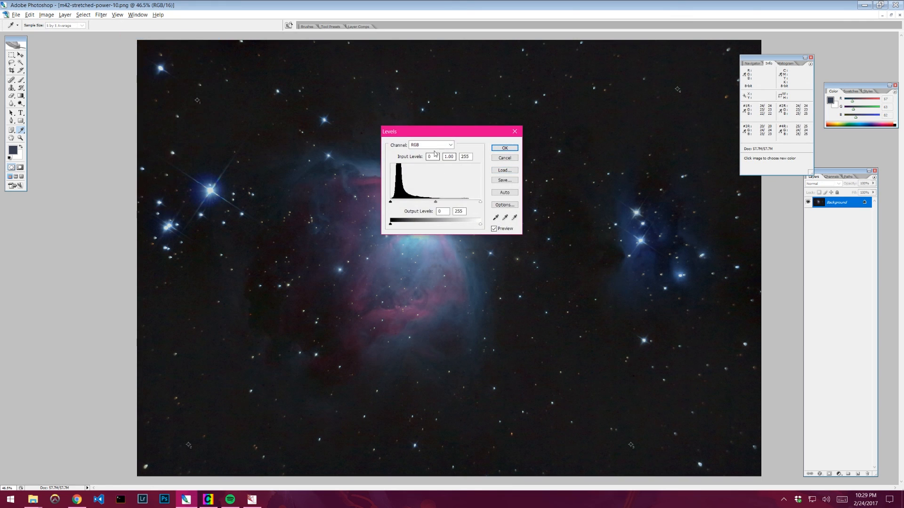
left_click_drag(433, 132, 603, 158)
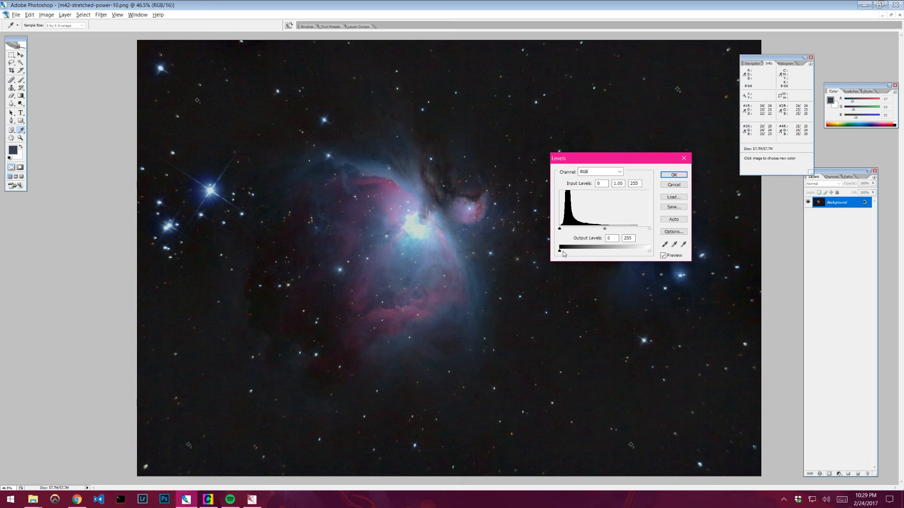
left_click(673, 185)
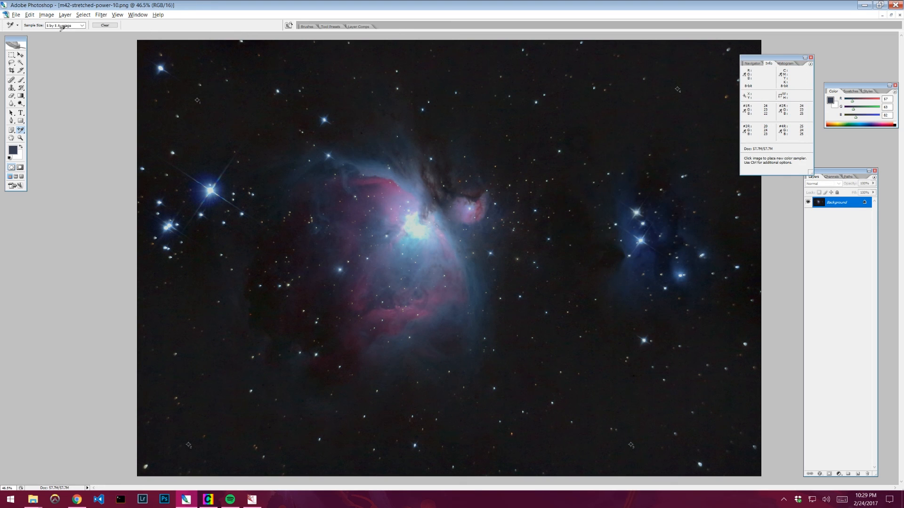
- Open Curves, lift the black point output a few levels, and apply the curve
left_click(46, 15)
mouse_move(76, 37)
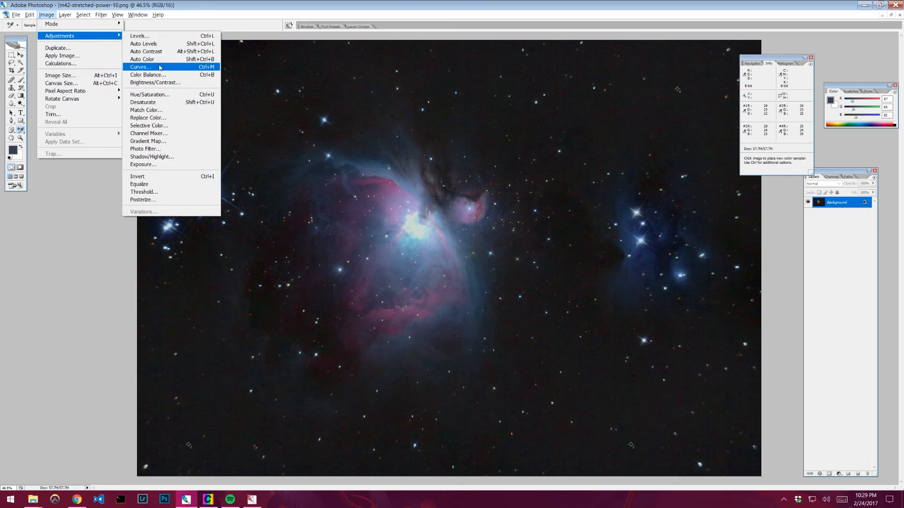
left_click(141, 67)
left_click_drag(598, 287, 586, 288)
key("Up")
key("Up")
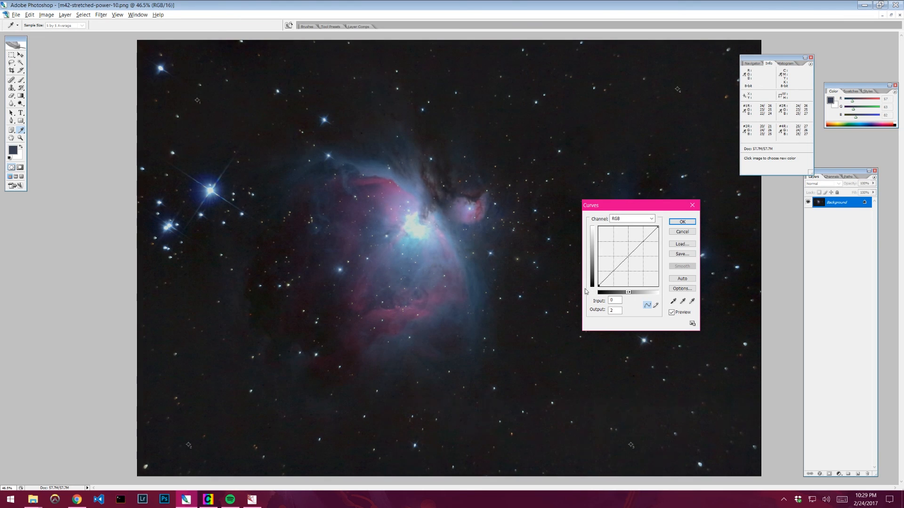
key("Up")
key("Up")
key("Up")
key("Up")
key("Down")
key("Down")
left_click(682, 221)
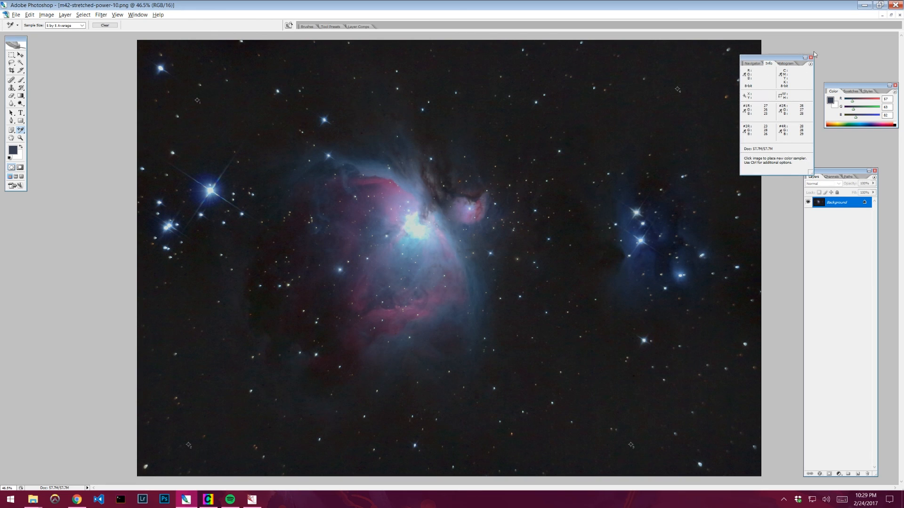
- Move the Info panel above the Layers panel and duplicate the background layer
left_click_drag(813, 54, 878, 45)
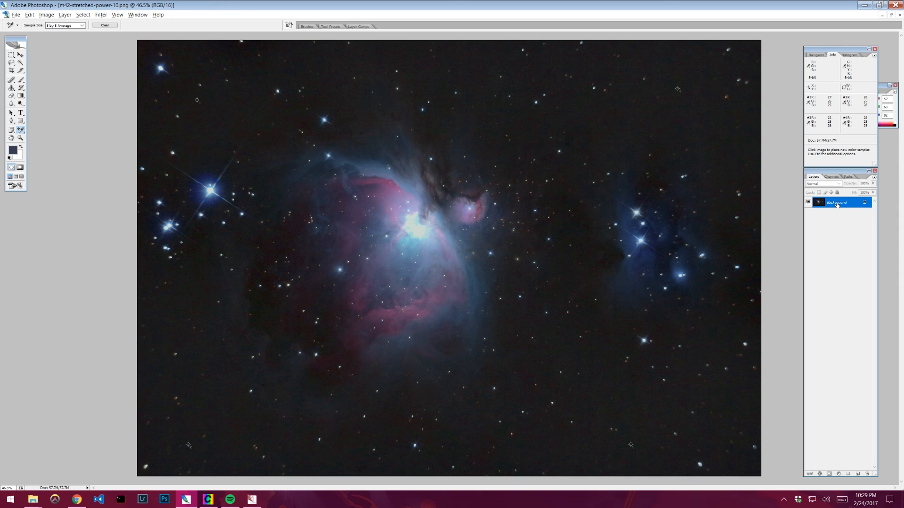
left_click_drag(836, 205, 837, 202)
key("ctrl+j")
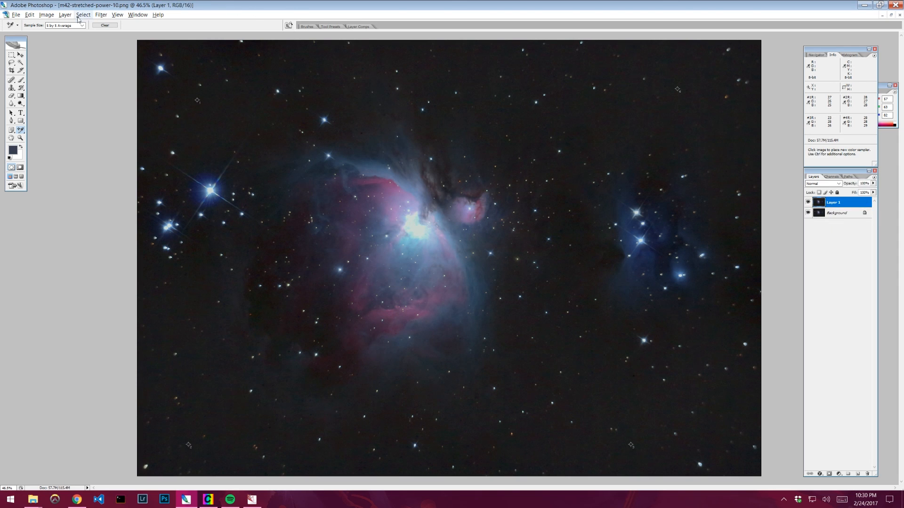
- Apply a High Pass filter with a small radius to the duplicated layer
left_click(104, 15)
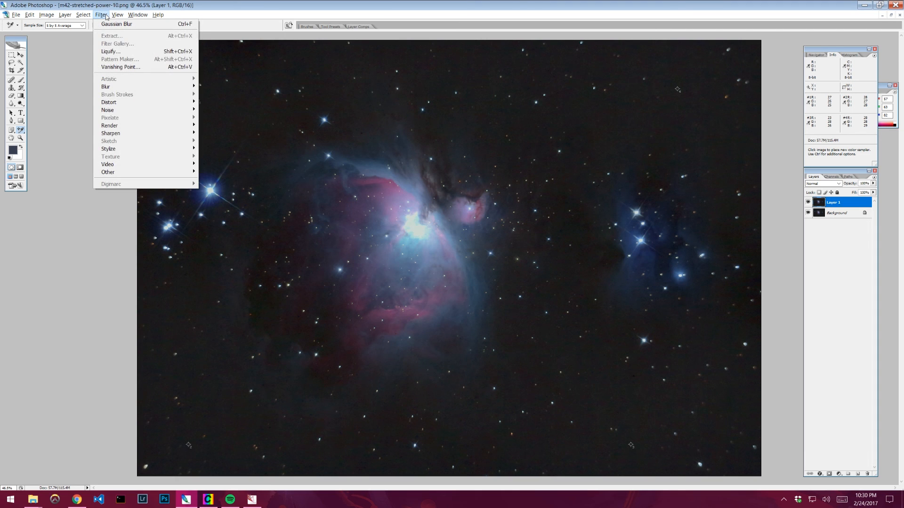
mouse_move(164, 172)
left_click(220, 181)
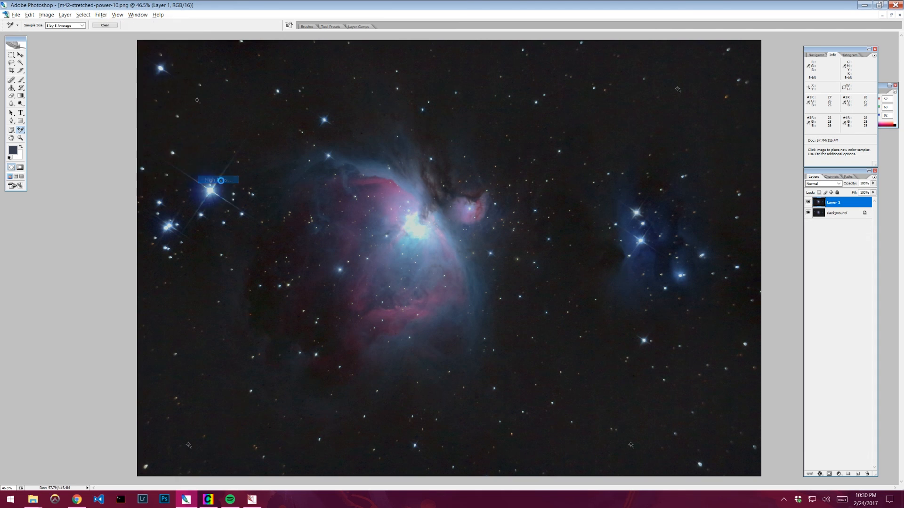
left_click_drag(447, 123, 597, 136)
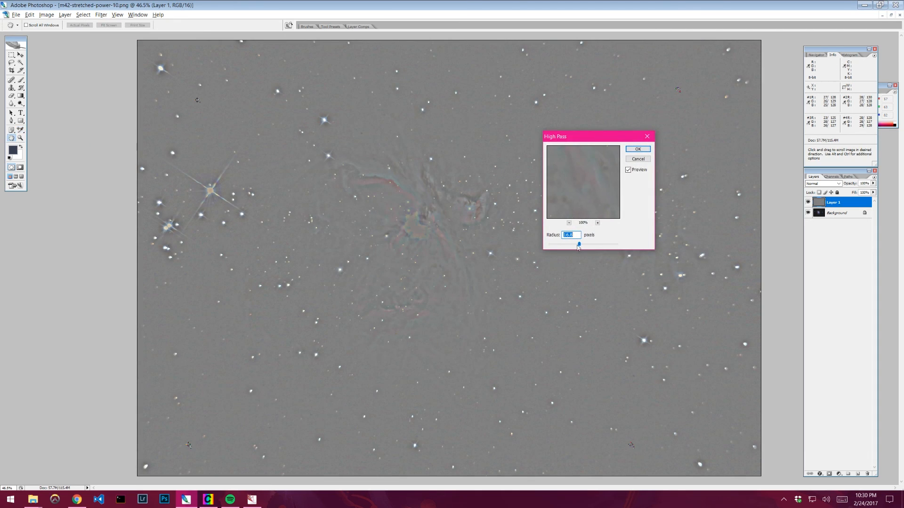
left_click_drag(578, 248, 581, 248)
left_click_drag(580, 245, 579, 246)
left_click_drag(579, 245, 580, 245)
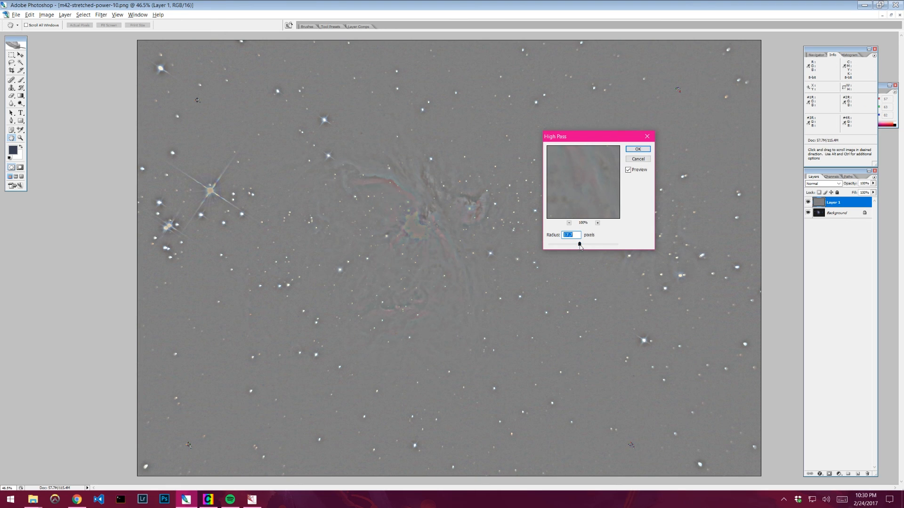
left_click(637, 150)
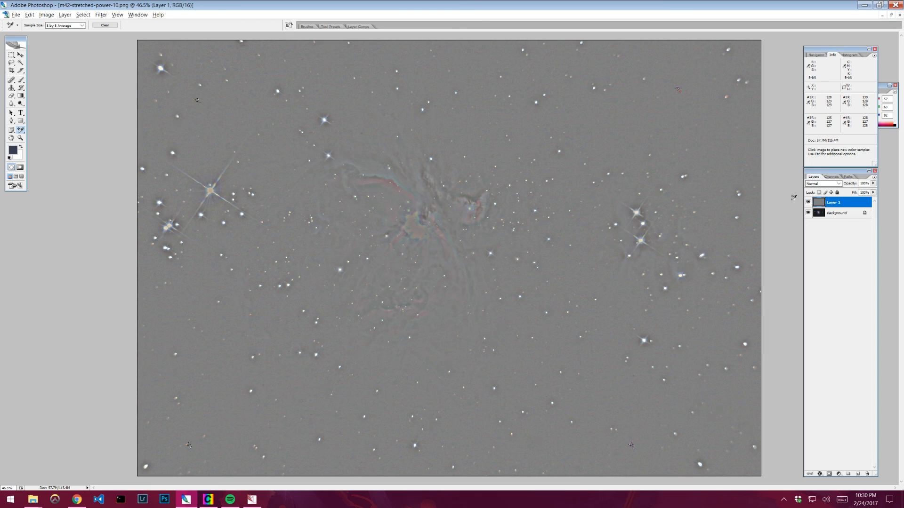
- Set the High Pass layer's blend mode to Overlay
left_click(823, 184)
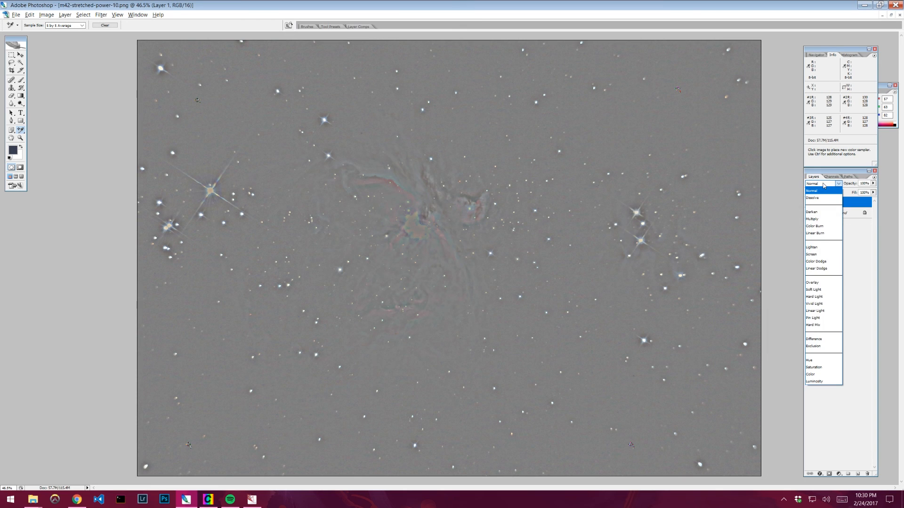
left_click(819, 282)
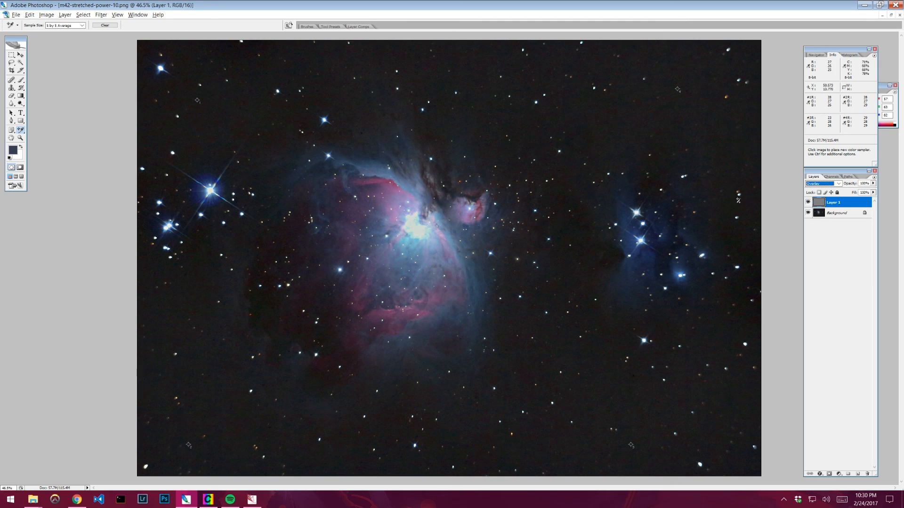
- Toggle the Overlay layer's visibility repeatedly to compare the sharpened image with the original
left_click(808, 202)
left_click(809, 202)
left_click(809, 203)
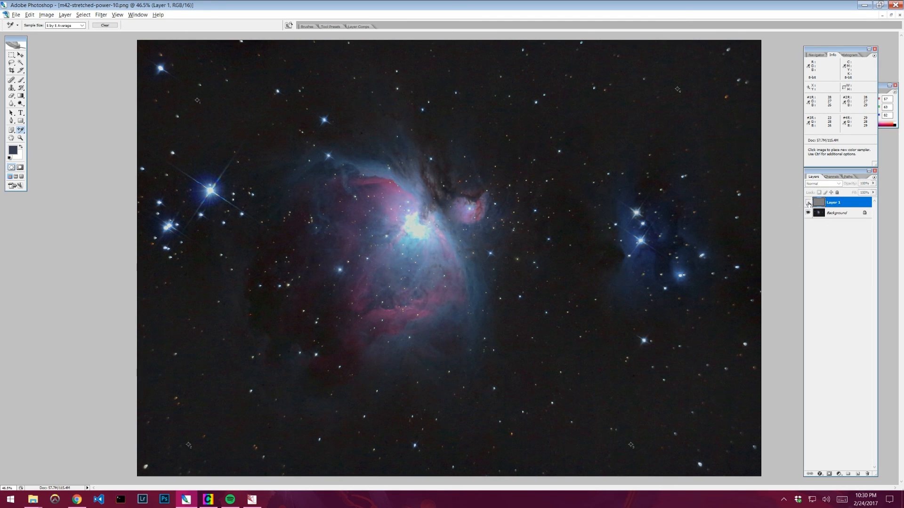
left_click(808, 203)
left_click(809, 203)
left_click(808, 202)
left_click(808, 204)
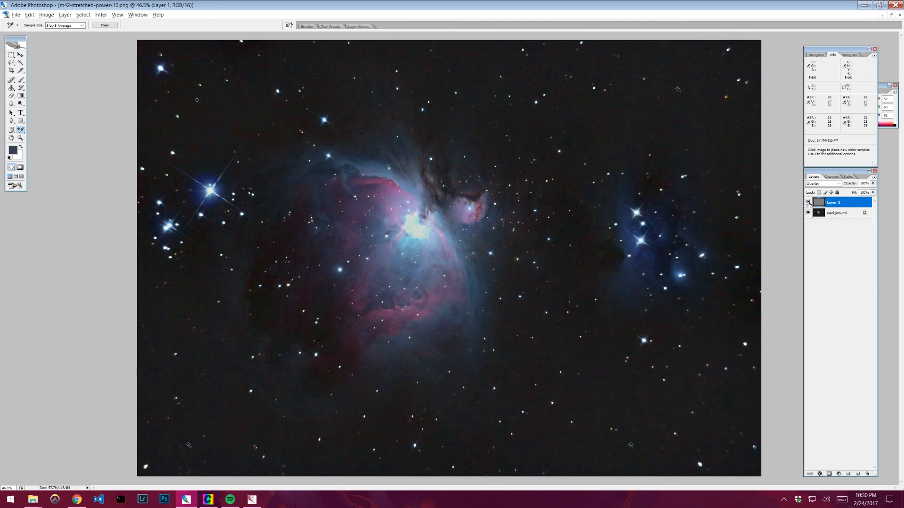
left_click(809, 204)
left_click(809, 204)
left_click(808, 204)
left_click(808, 204)
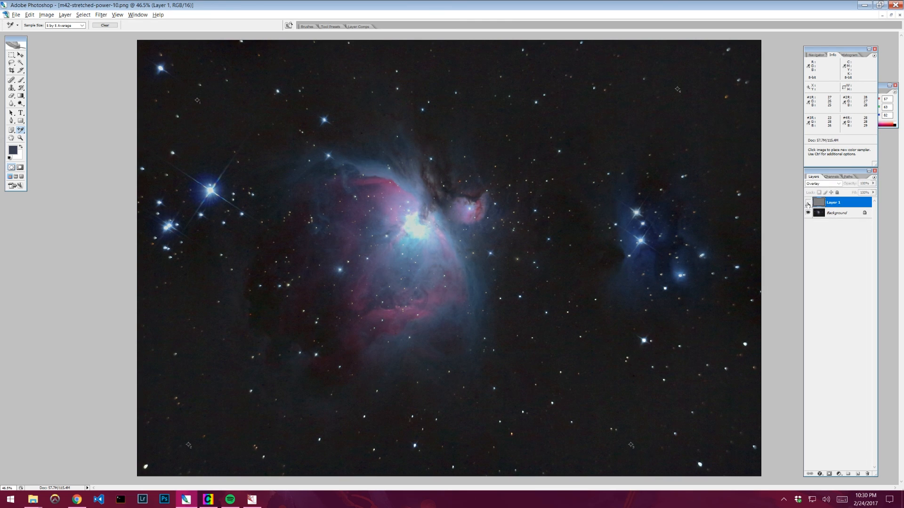
left_click(809, 204)
- Select the Background layer, duplicate it again, and select the new copy
left_click(820, 213)
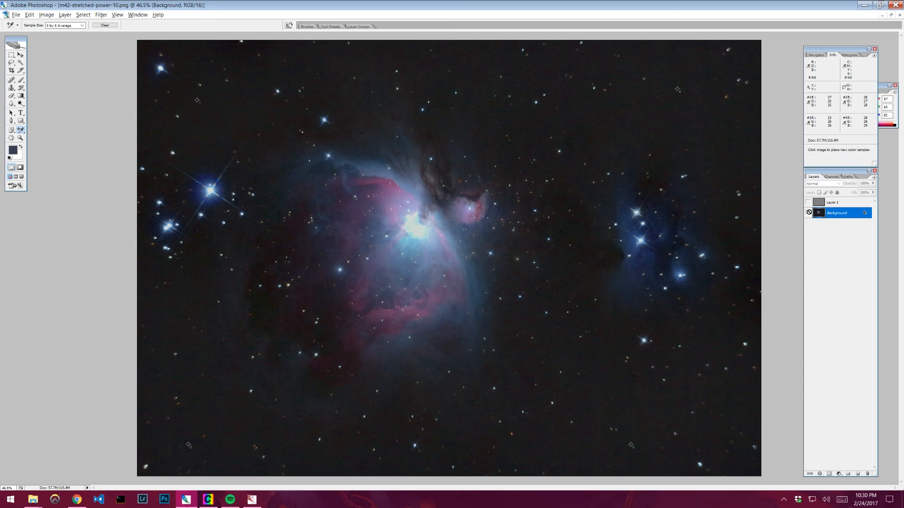
key("ctrl+j")
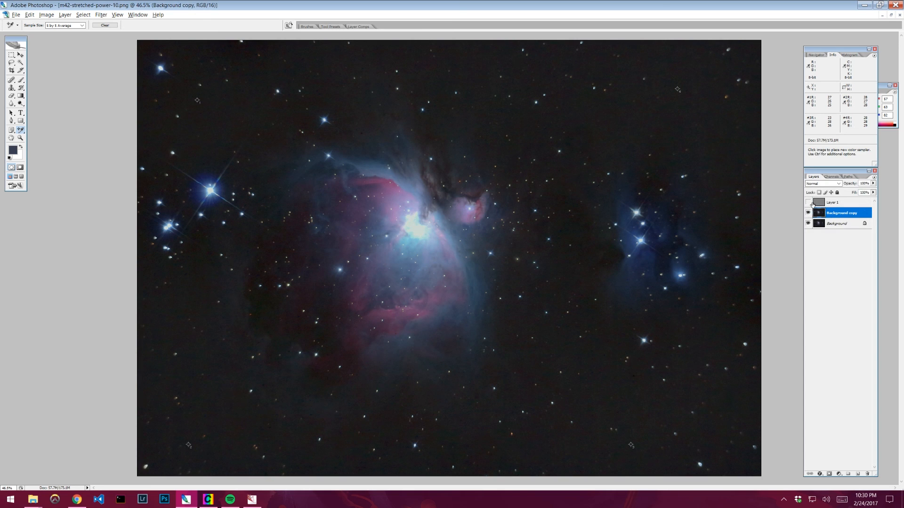
left_click(812, 204)
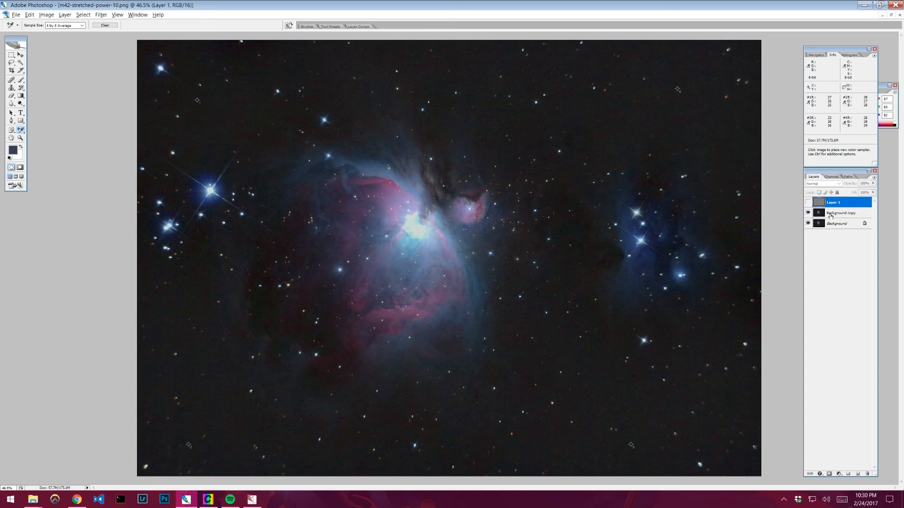
left_click(830, 216)
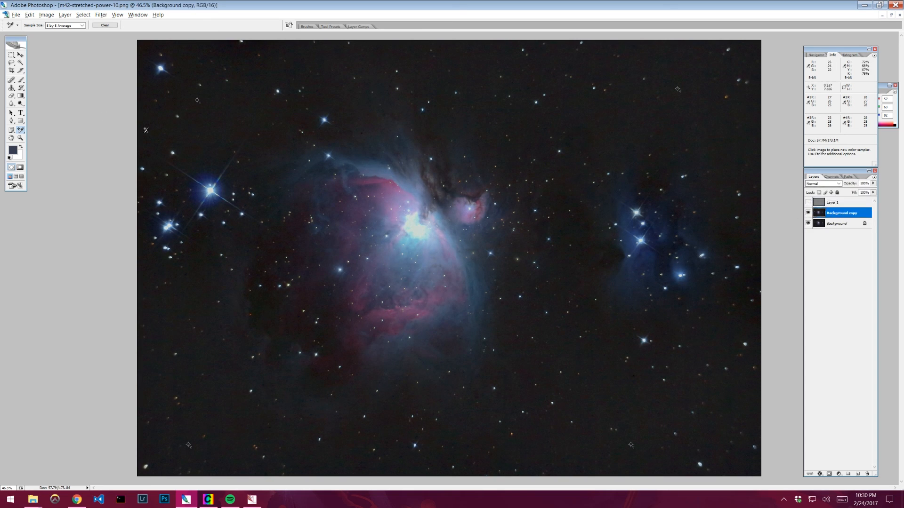
- Apply a High Pass filter with a smaller radius to the new background copy
left_click(102, 15)
mouse_move(149, 177)
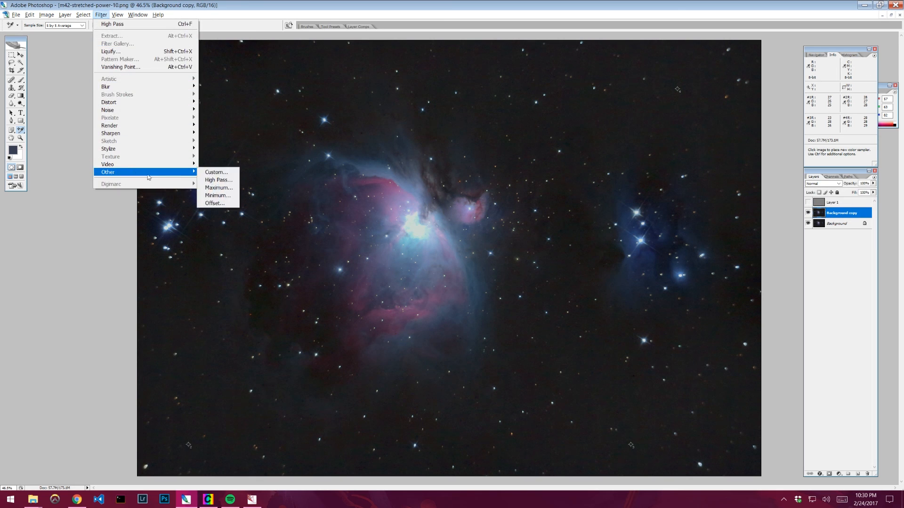
left_click(216, 180)
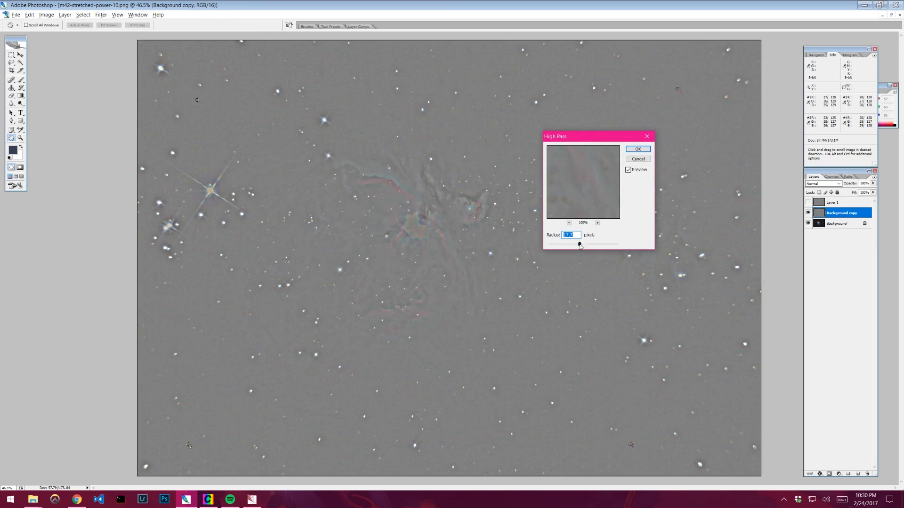
left_click_drag(580, 245, 573, 247)
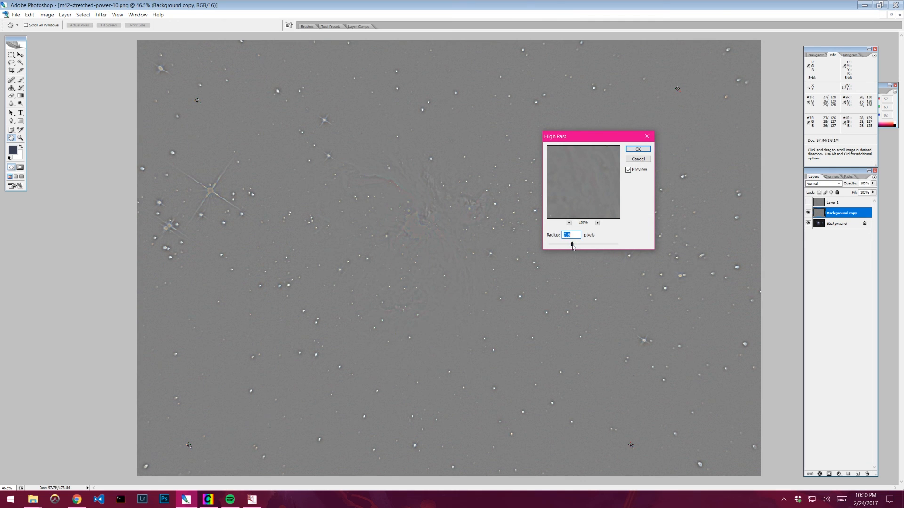
left_click_drag(572, 247, 571, 245)
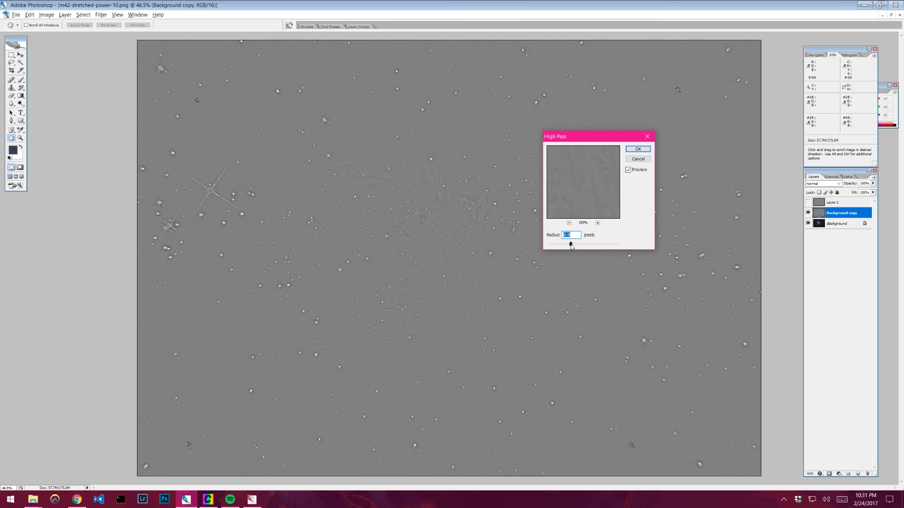
left_click(638, 150)
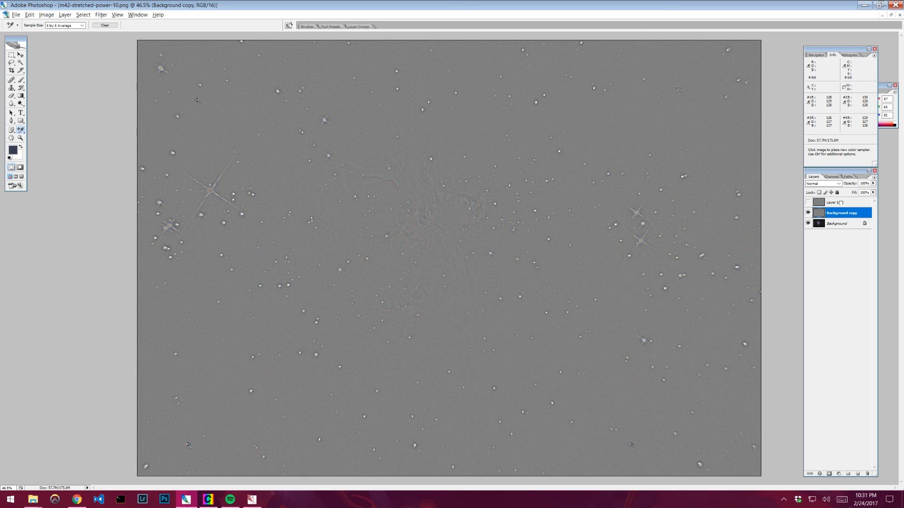
- Move the new High Pass copy above the first one and set its blend mode to Overlay
left_click_drag(837, 211, 821, 199)
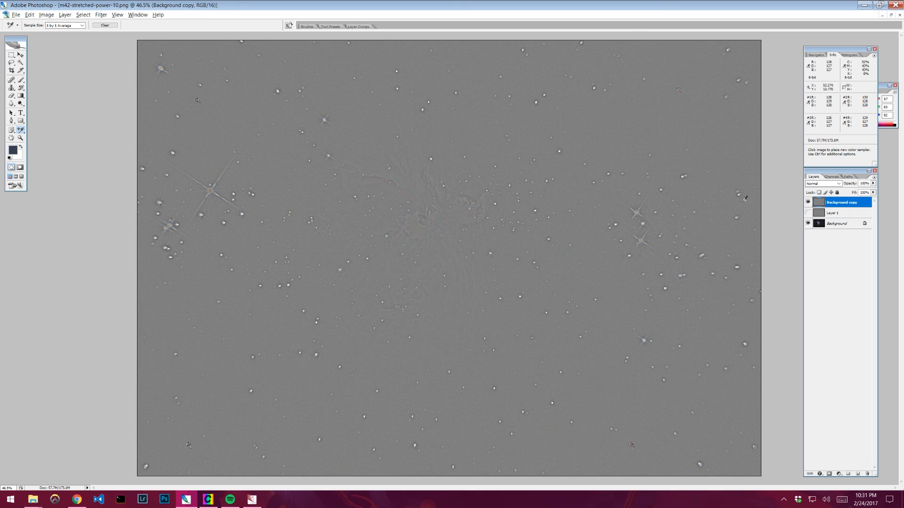
left_click(821, 184)
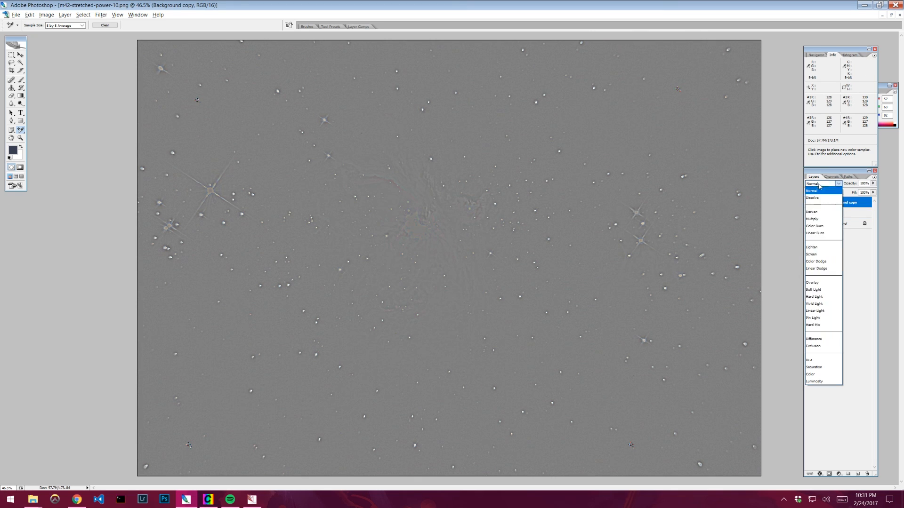
left_click(817, 282)
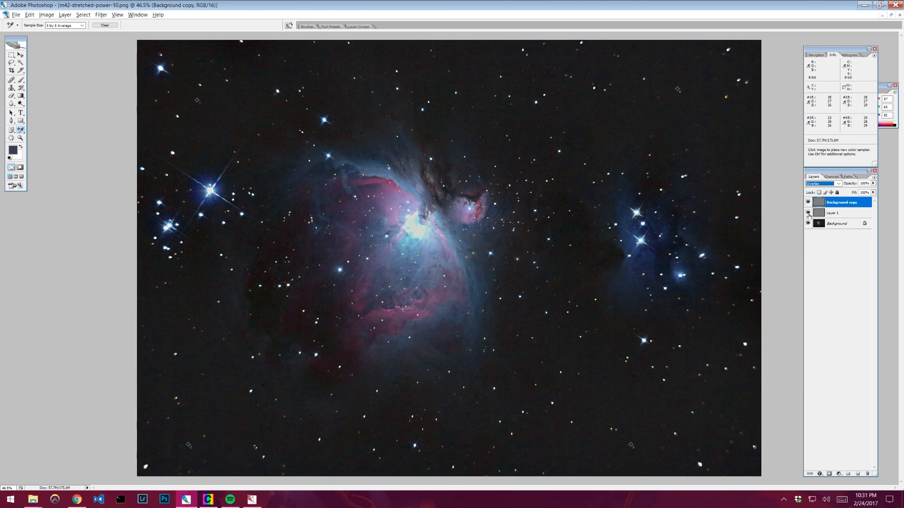
- Select both High Pass layers and group them together
left_click(846, 215)
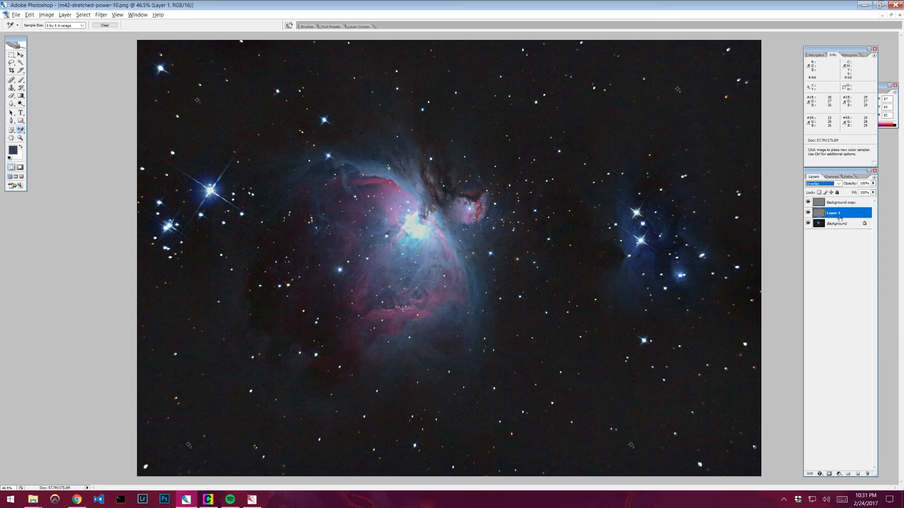
left_click(840, 202, "shift")
key("ctrl+g")
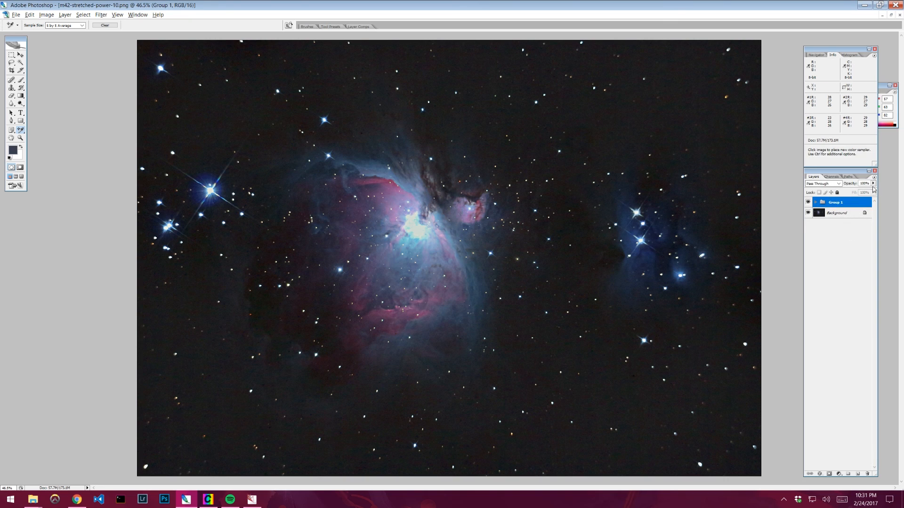
- Lower the High Pass group's opacity and toggle its visibility to compare with the unsharpened image
left_click_drag(873, 184, 860, 192)
left_click(804, 203)
left_click(806, 202)
left_click(806, 203)
left_click(805, 202)
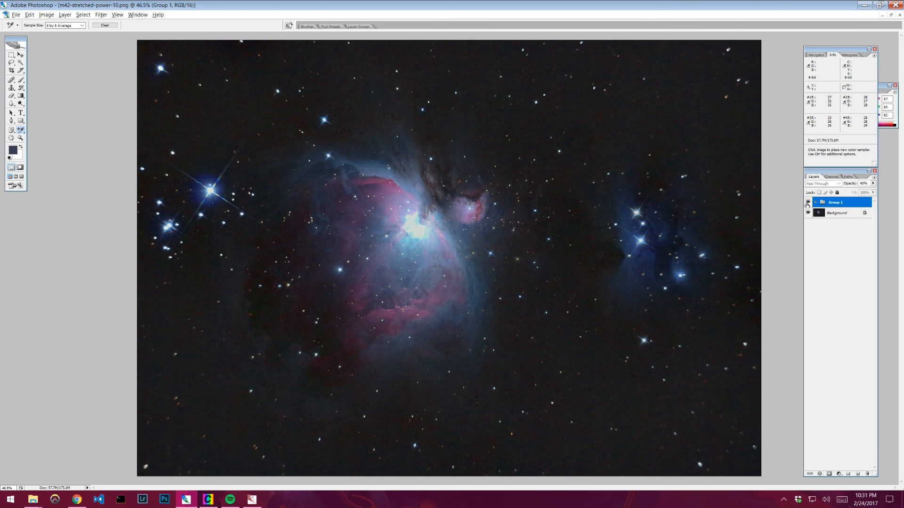
left_click(806, 203)
- Readjust the High Pass group's opacity and toggle its visibility again to compare the result
left_click(873, 184)
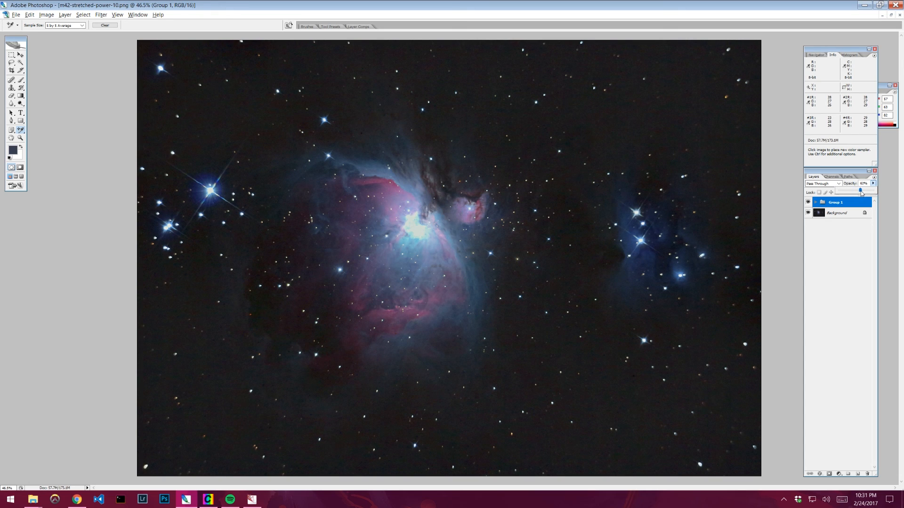
left_click(825, 269)
left_click(835, 205)
left_click(807, 203)
left_click(808, 202)
left_click(807, 203)
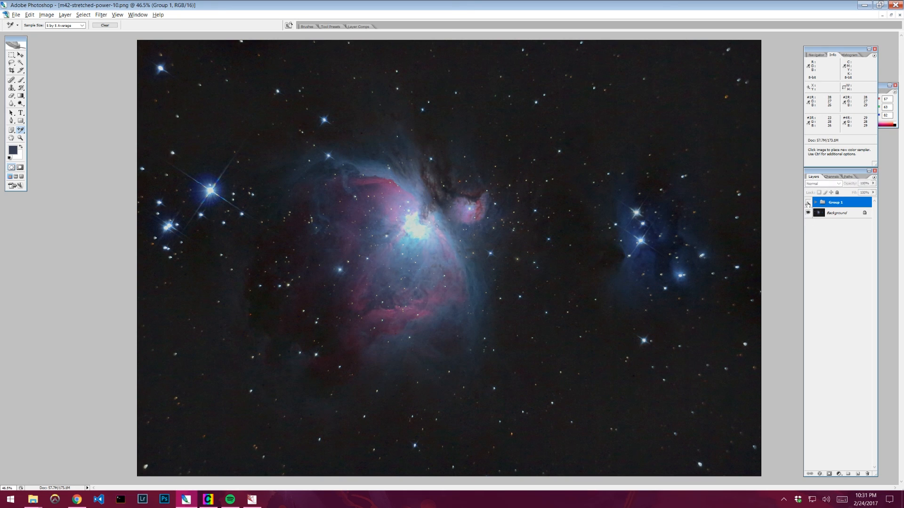
- Toggle the High Pass group's visibility repeatedly to compare the sharpened and unsharpened image
left_click(808, 203)
left_click(808, 203)
left_click(808, 203)
left_click(807, 203)
left_click(807, 203)
left_click(807, 203)
left_click(808, 202)
left_click(808, 202)
left_click(807, 202)
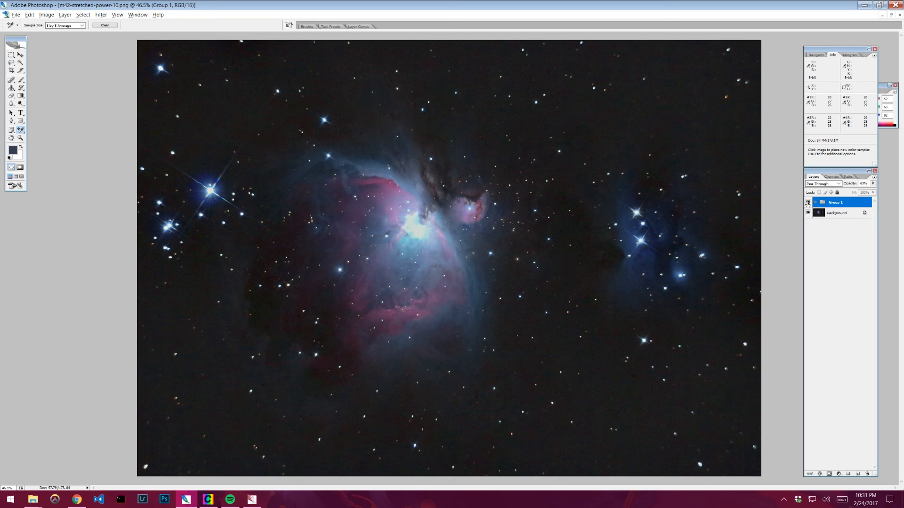
left_click(808, 203)
left_click(808, 203)
- Add a black layer mask to the High Pass group and paint white over the nebula's core and bright regions with a large brush
left_click(830, 474, "alt")
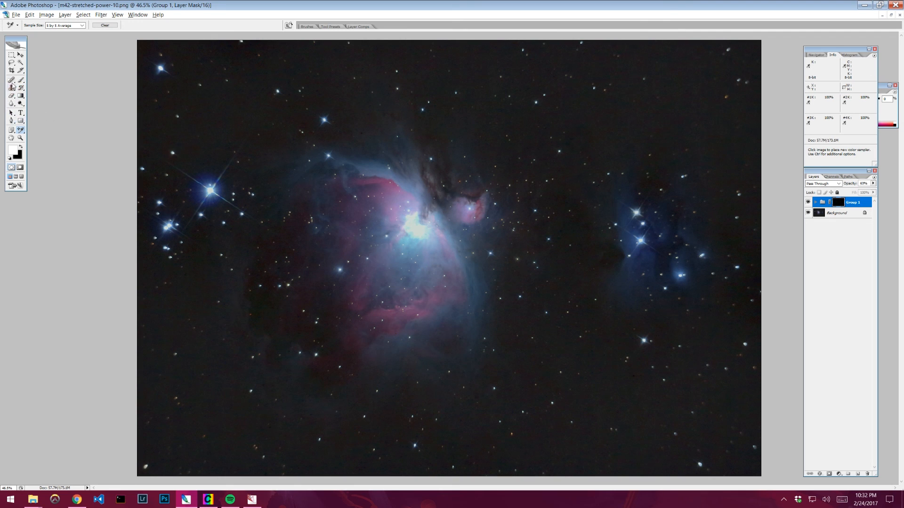
left_click(21, 80)
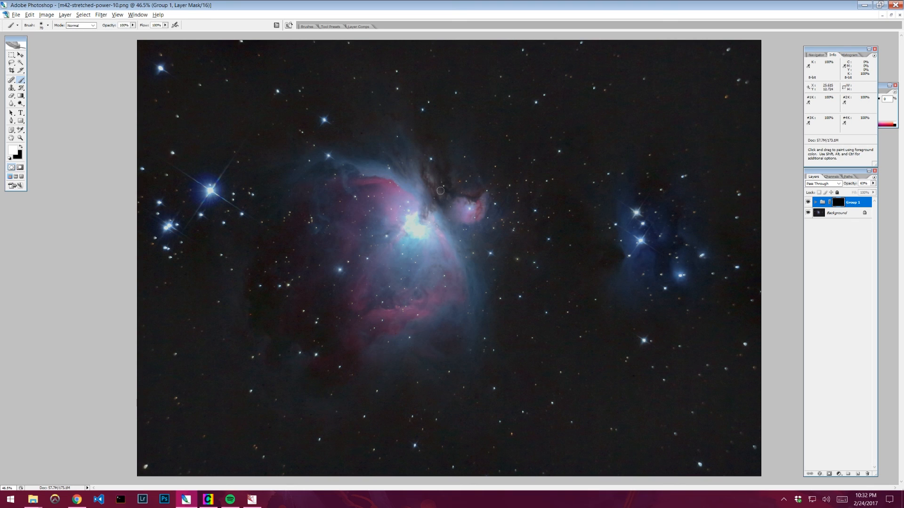
key("bracketright")
key("bracketright")
key("bracketright")
key("bracketright")
key("bracketright")
key("bracketright")
key("bracketright")
key("bracketright")
key("bracketright")
key("bracketright")
key("bracketright")
key("bracketright")
key("bracketright")
key("bracketright")
key("bracketright")
key("bracketright")
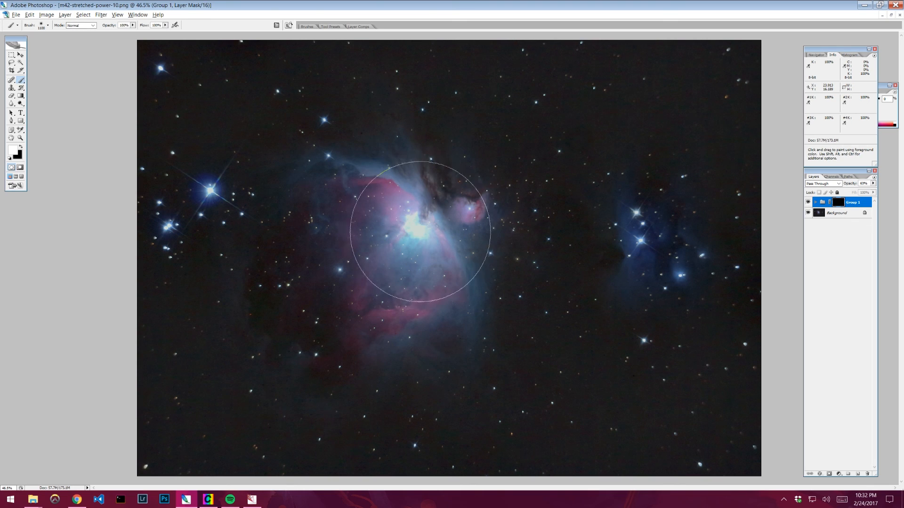
key("bracketleft")
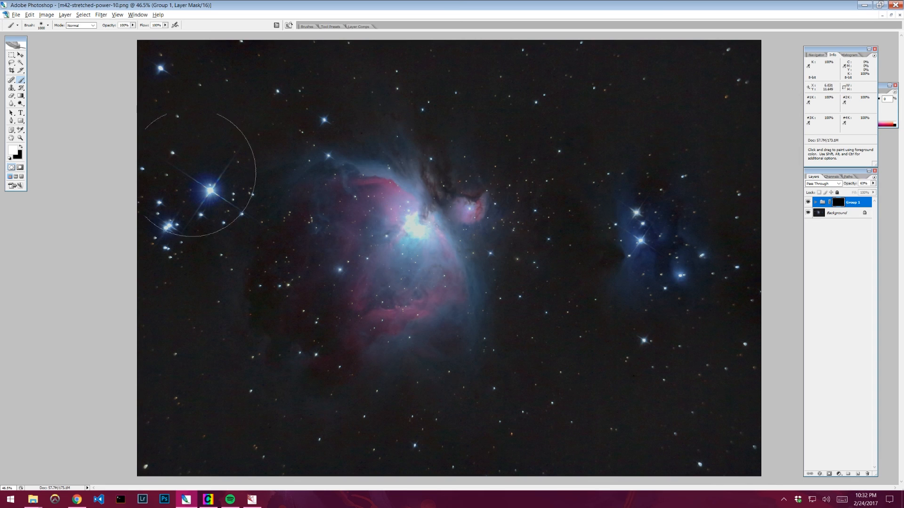
left_click_drag(414, 228, 414, 304)
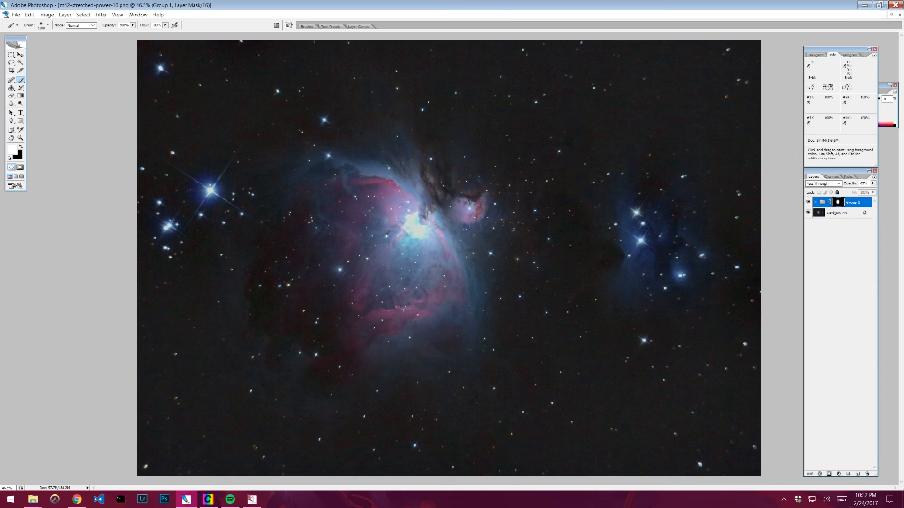
mouse_move(440, 210)
left_mouse_down()
mouse_move(408, 171)
mouse_move(387, 304)
mouse_move(313, 292)
mouse_move(292, 236)
mouse_move(302, 292)
mouse_move(287, 226)
mouse_move(306, 182)
left_mouse_up()
key("bracketleft")
key("bracketleft")
key("bracketleft")
key("bracketleft")
mouse_move(410, 242)
left_mouse_down()
mouse_move(484, 242)
mouse_move(397, 360)
mouse_move(339, 357)
mouse_move(309, 292)
mouse_move(363, 303)
left_mouse_up()
mouse_move(651, 238)
left_mouse_down()
mouse_move(655, 267)
mouse_move(636, 277)
mouse_move(657, 191)
mouse_move(676, 239)
mouse_move(605, 252)
mouse_move(212, 202)
mouse_move(459, 233)
left_mouse_up()
- Toggle the High Pass group's visibility to check the masked sharpening
left_click(808, 202)
left_click(808, 202)
left_click(808, 202)
left_click(808, 202)
left_click(809, 203)
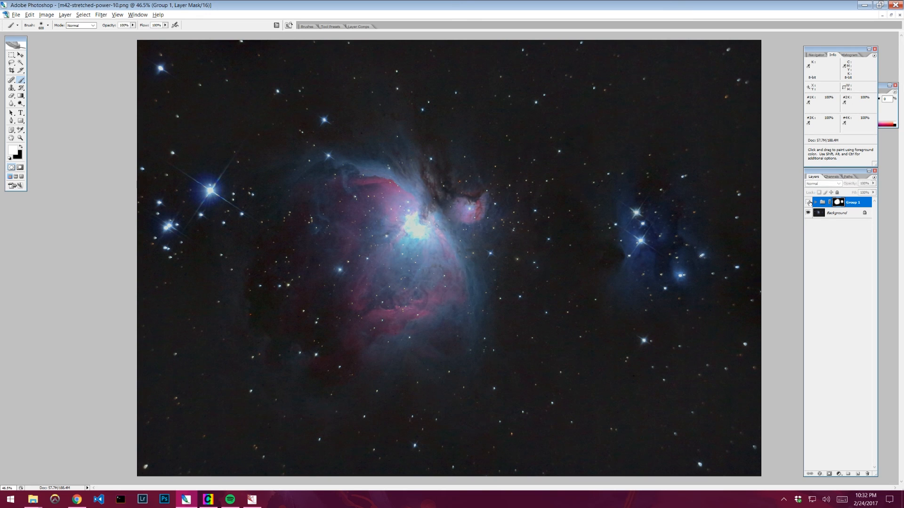
left_click(809, 203)
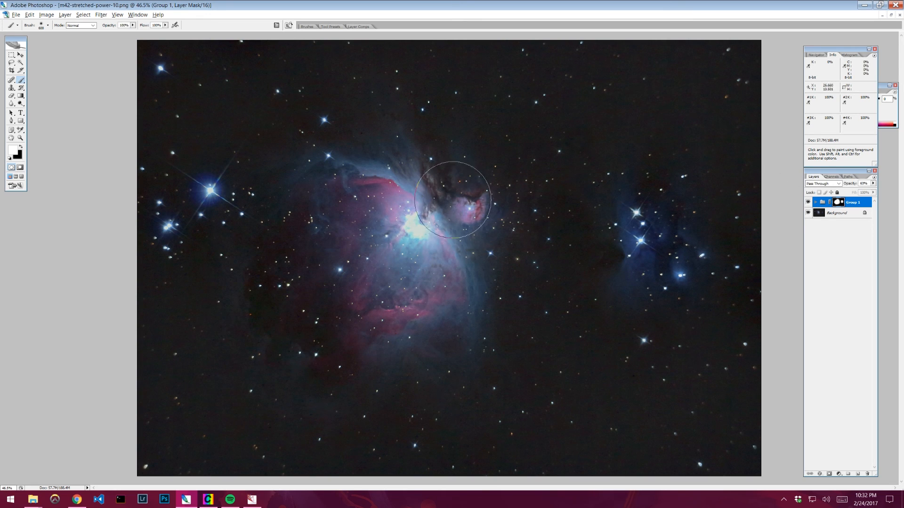
- Paint the group's mask over the dark lane near M43 and toggle the group's visibility to compare
left_click_drag(414, 144, 484, 208)
left_click(808, 202)
left_click(808, 202)
left_click(808, 202)
left_click(808, 202)
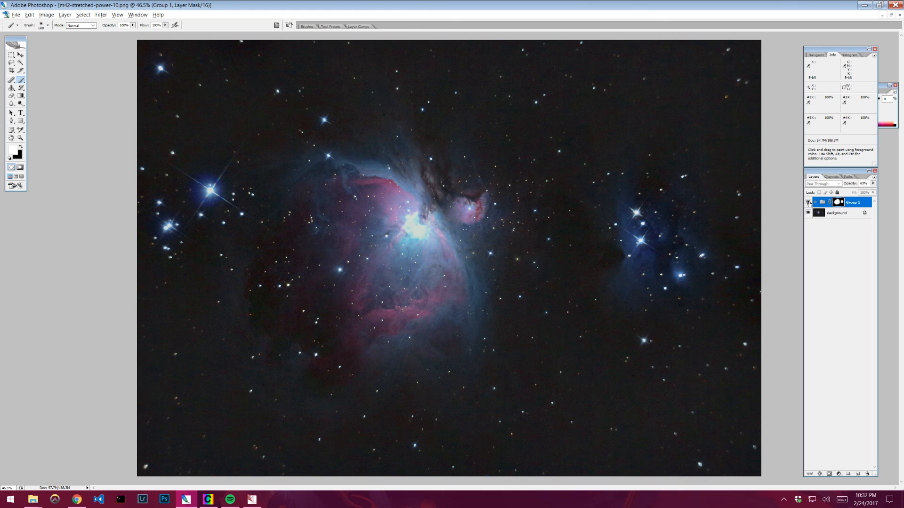
left_click(808, 203)
left_click(809, 202)
left_click(809, 203)
left_click(809, 203)
left_click(809, 202)
left_click(808, 203)
left_click(808, 203)
left_click(809, 203)
left_click(809, 203)
left_click(808, 203)
left_click(809, 203)
- Duplicate the Background layer into a new document
right_click(868, 212)
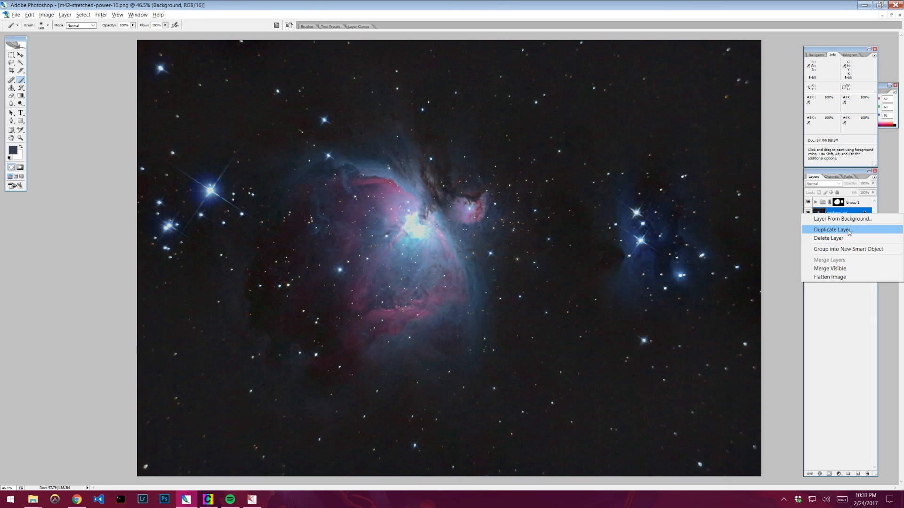
left_click(849, 231)
left_click(459, 185)
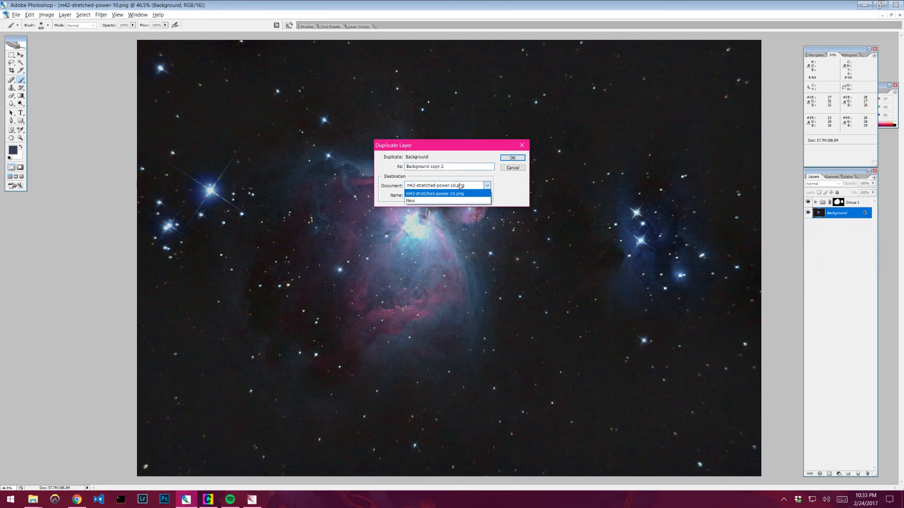
left_click(430, 201)
left_click(513, 158)
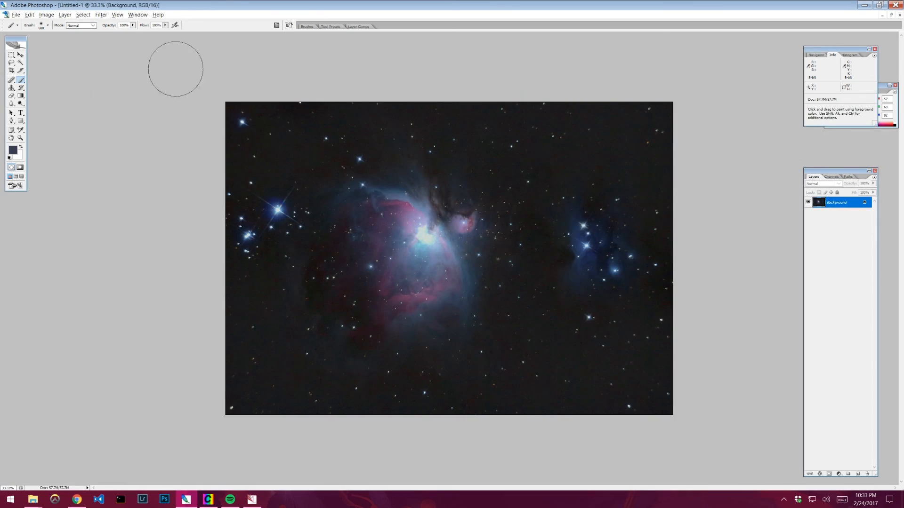
- In the new document, use the Clone Stamp to paint nearby sky over the bright central nebula
left_click(890, 14)
left_click_drag(372, 47, 487, 44)
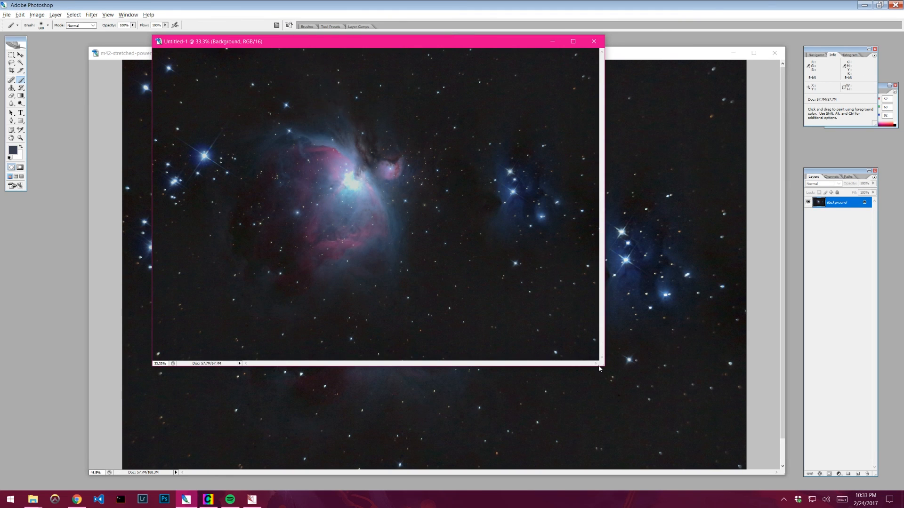
left_click_drag(603, 364, 789, 462)
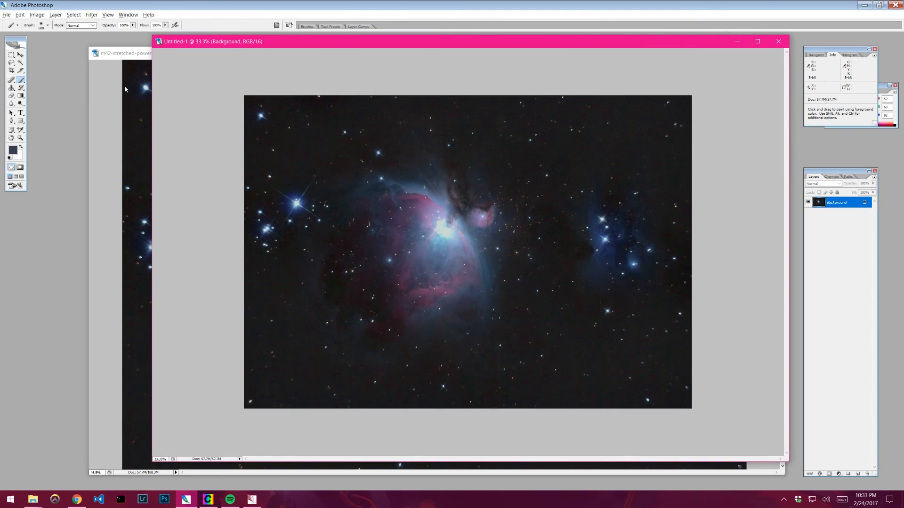
left_click(106, 16)
left_click(120, 83)
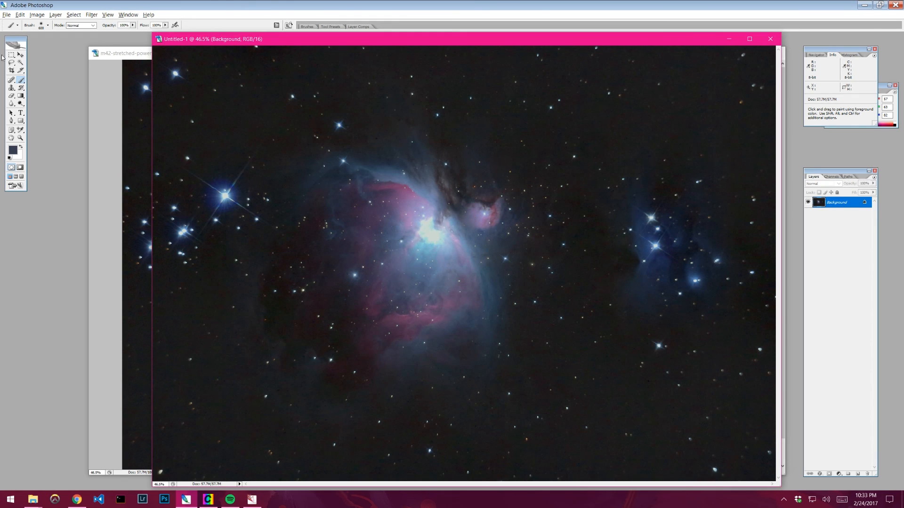
left_click(11, 88)
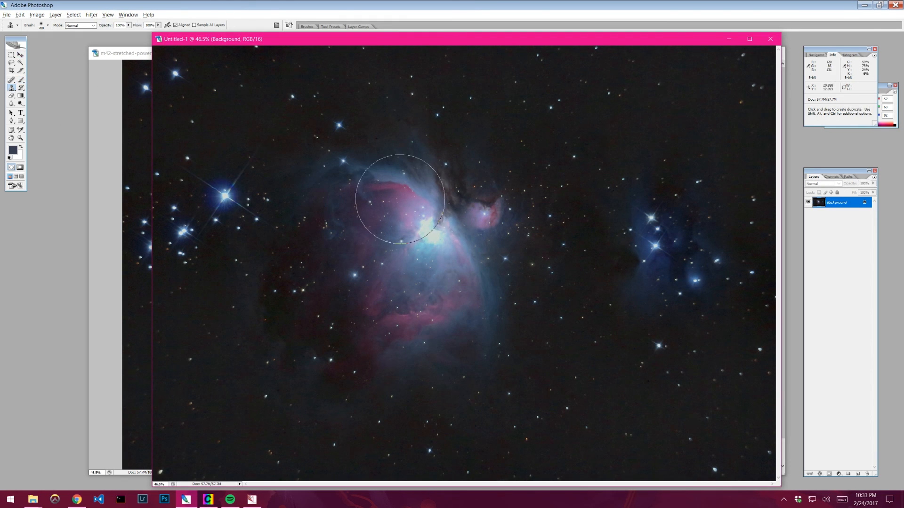
left_click(562, 278, "alt")
mouse_move(478, 238)
left_mouse_down()
mouse_move(458, 234)
mouse_move(446, 198)
mouse_move(390, 177)
mouse_move(378, 206)
left_mouse_up()
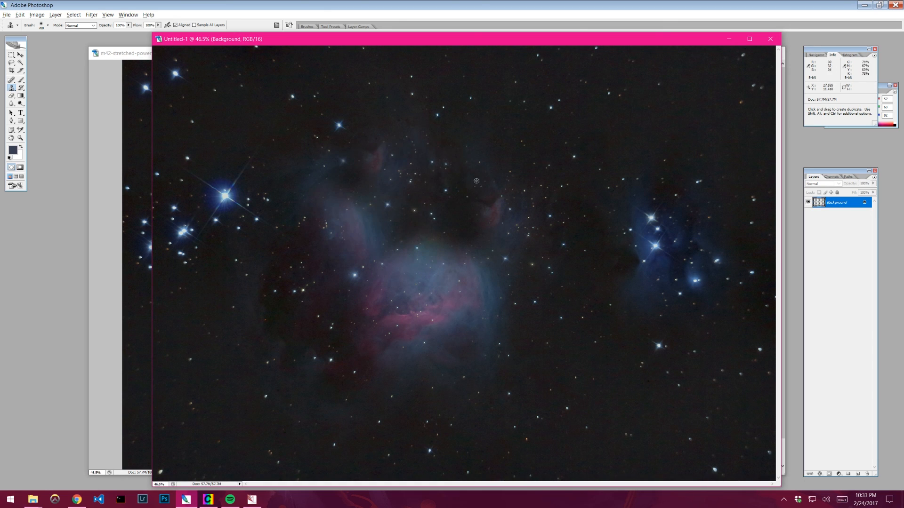
mouse_move(373, 161)
left_mouse_down()
mouse_move(350, 184)
mouse_move(332, 224)
left_mouse_up()
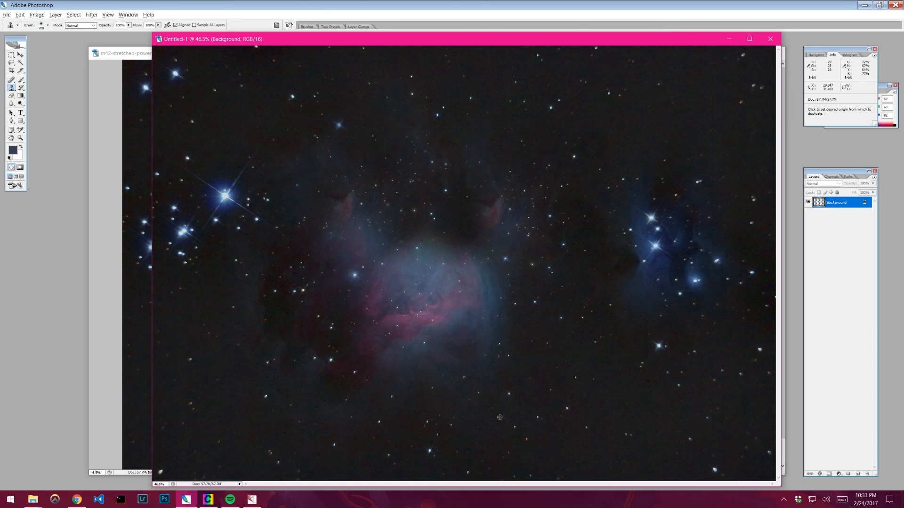
left_click(528, 346, "alt")
left_click_drag(462, 342, 465, 311)
left_click(533, 335, "alt")
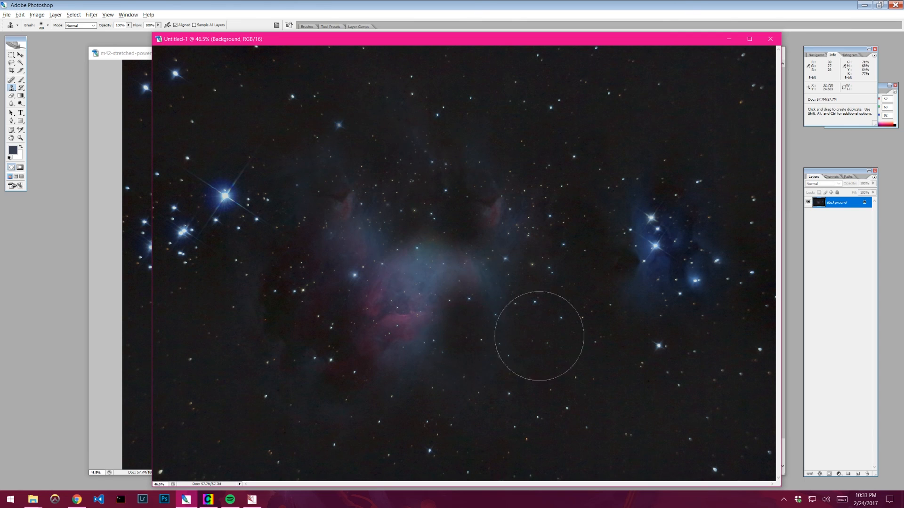
- Continue cloning background sky over the remaining nebula regions, sampling from the lower left
mouse_move(480, 280)
left_mouse_down()
mouse_move(460, 253)
mouse_move(408, 258)
left_mouse_up()
left_click(562, 288, "alt")
mouse_move(502, 222)
left_mouse_down()
mouse_move(454, 194)
mouse_move(412, 192)
left_mouse_up()
left_click(525, 147, "alt")
mouse_move(358, 202)
left_mouse_down()
mouse_move(323, 208)
mouse_move(332, 172)
mouse_move(316, 203)
mouse_move(359, 247)
left_mouse_up()
left_click(359, 248)
left_click(263, 408, "alt")
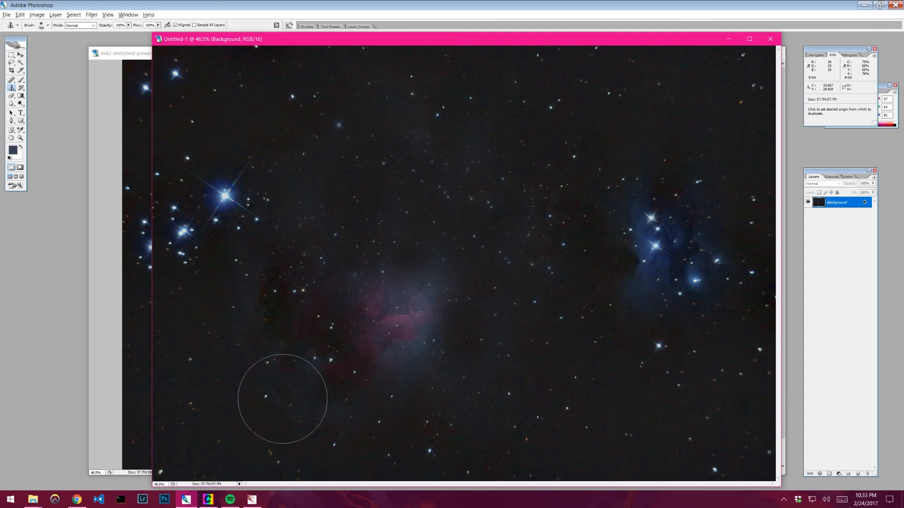
left_click_drag(348, 357, 384, 324)
left_click(516, 404, "alt")
mouse_move(406, 375)
left_mouse_down()
mouse_move(411, 307)
mouse_move(290, 304)
left_mouse_up()
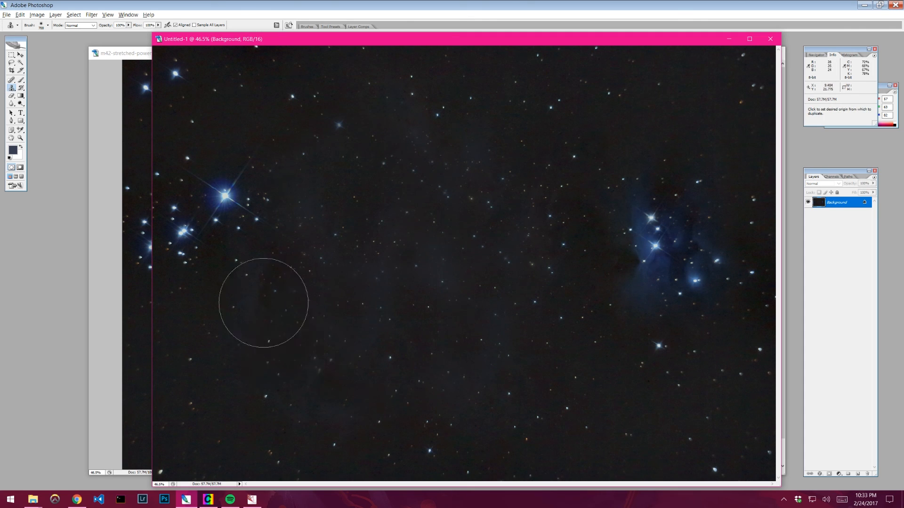
- Shrink the Clone Stamp brush and clone sky over the bright star cluster and its glow on the left
key("bracketleft")
key("bracketleft")
key("bracketleft")
key("bracketleft")
key("bracketleft")
key("bracketleft")
key("bracketleft")
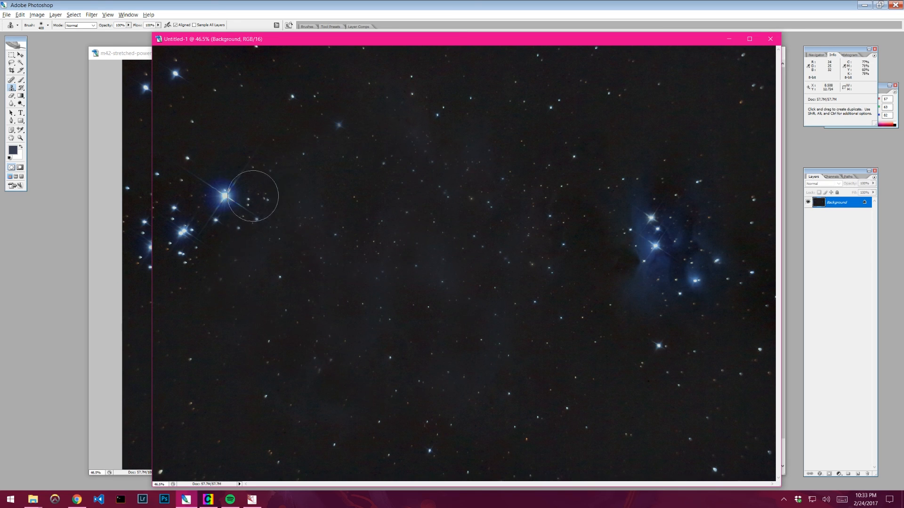
mouse_move(230, 196)
left_mouse_down()
mouse_move(221, 216)
mouse_move(211, 214)
mouse_move(240, 203)
mouse_move(212, 210)
mouse_move(180, 230)
mouse_move(182, 238)
left_mouse_up()
left_click(212, 239, "alt")
left_click(179, 187, "alt")
left_click(203, 185)
left_click(223, 181, "alt")
left_click(201, 255, "alt")
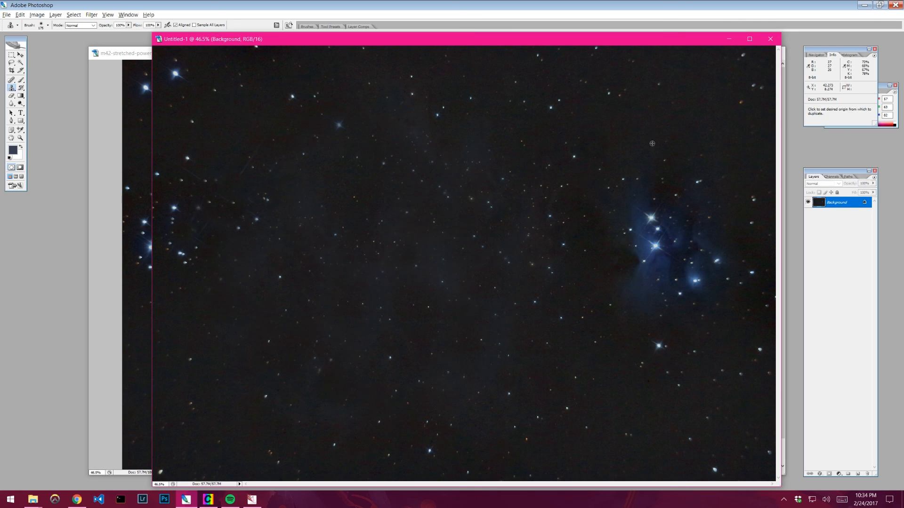
- Enlarge the brush and clone sky over the blue Running Man nebula on the right
left_click(640, 155, "alt")
key("bracketright")
key("bracketright")
key("bracketright")
key("bracketright")
key("bracketright")
key("bracketright")
key("bracketright")
key("bracketright")
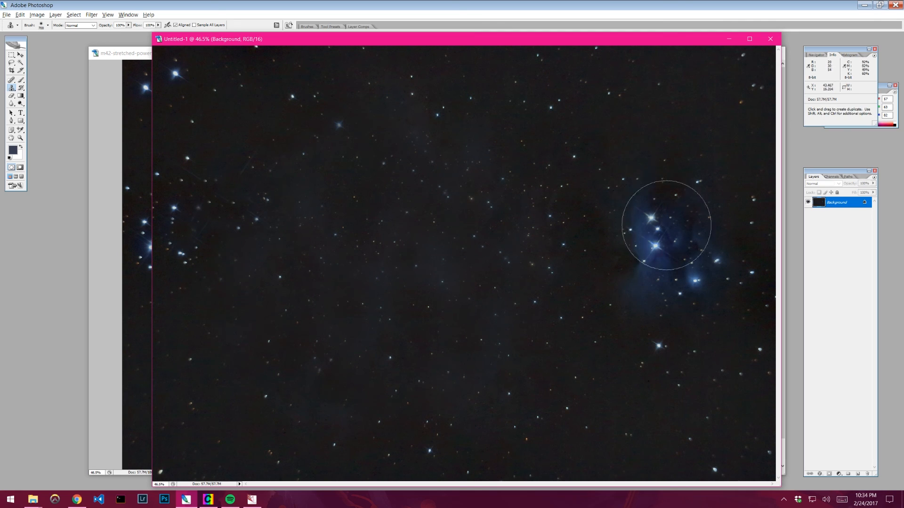
left_click_drag(660, 258, 656, 255)
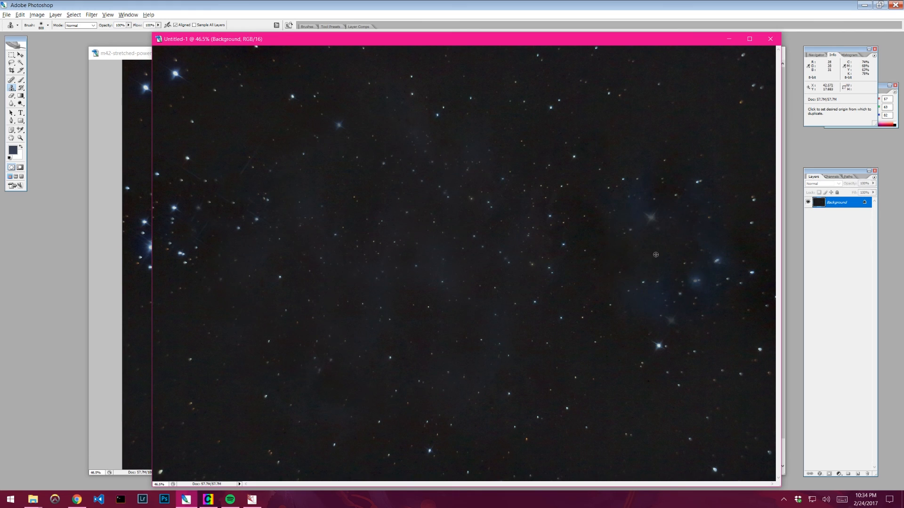
left_click(617, 139, "alt")
left_click_drag(668, 197, 669, 204)
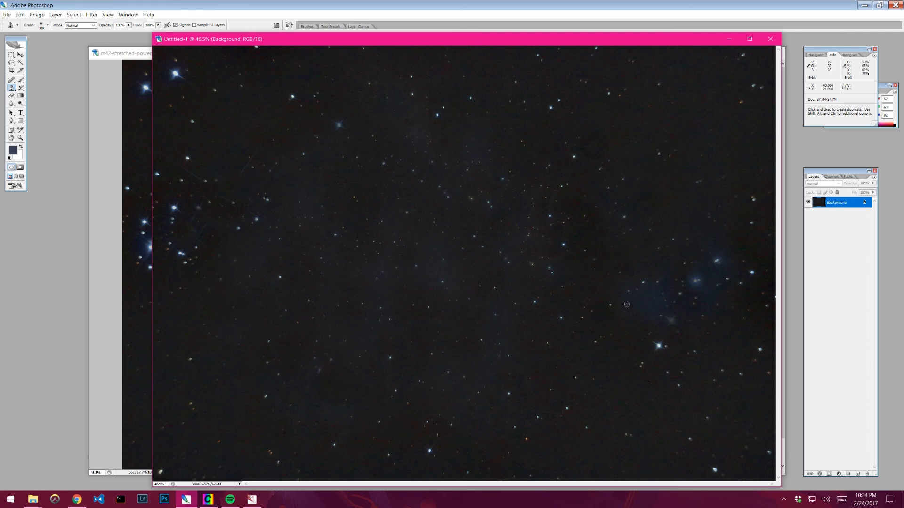
left_click(624, 354, "alt")
mouse_move(671, 297)
left_mouse_down()
mouse_move(692, 293)
mouse_move(687, 282)
left_mouse_up()
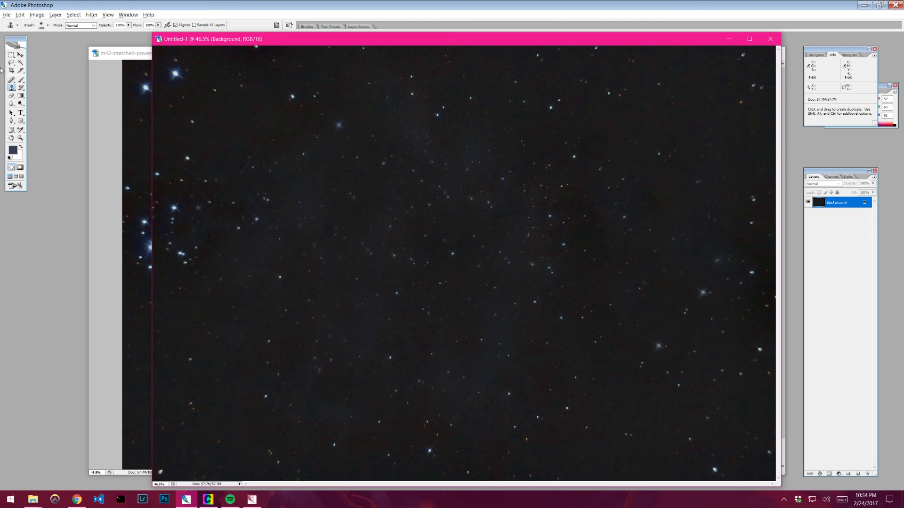
- Apply a Gaussian Blur to the cloned starless background
left_click(86, 15)
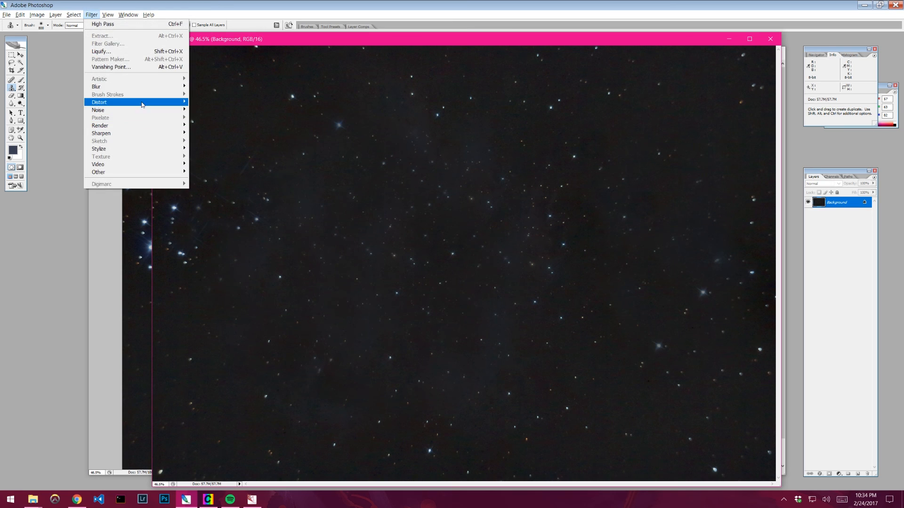
mouse_move(162, 92)
left_click(213, 118)
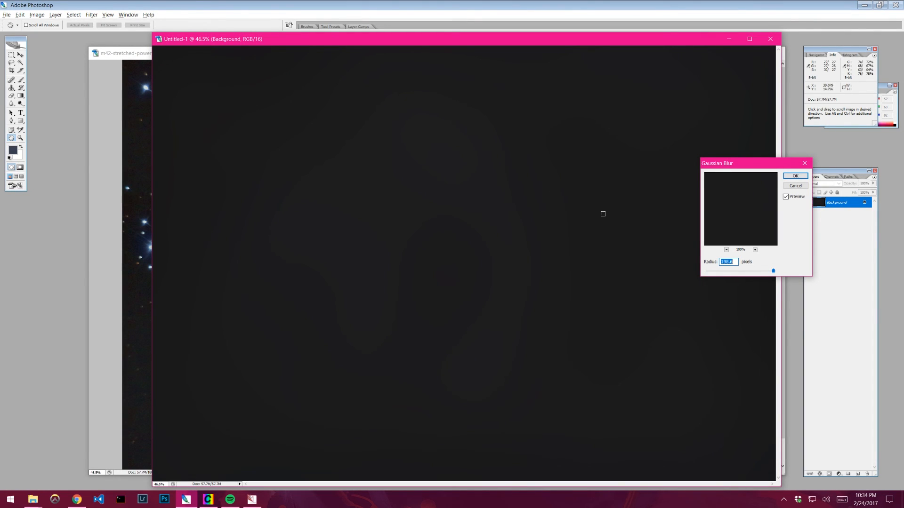
left_click(794, 177)
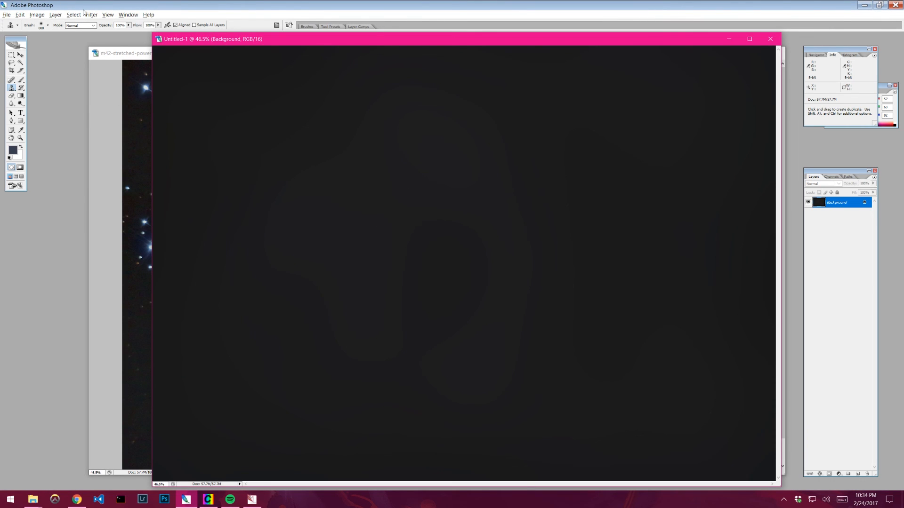
- Invert the blurred background image
left_click(6, 15)
mouse_move(37, 15)
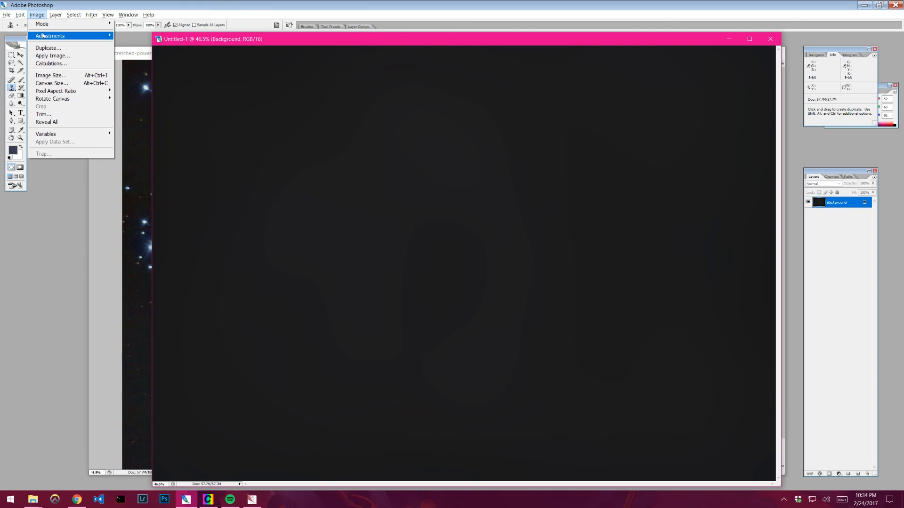
mouse_move(71, 36)
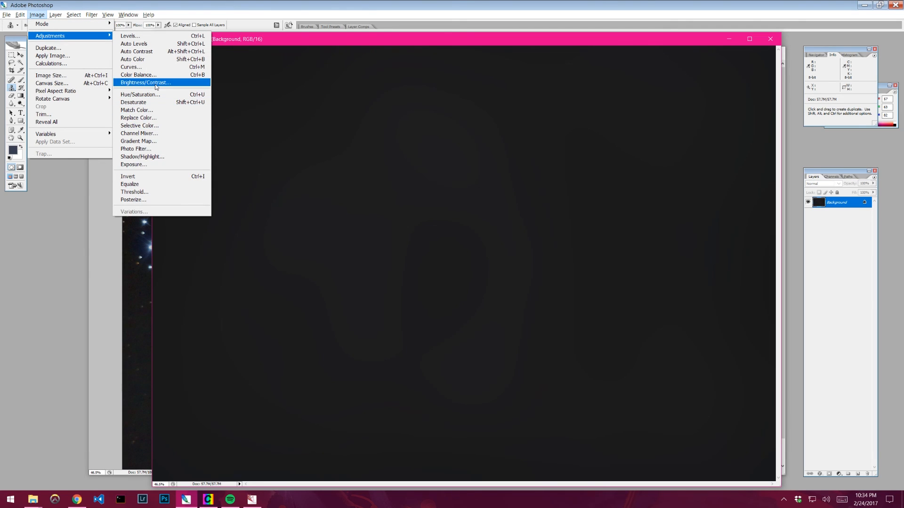
left_click(151, 176)
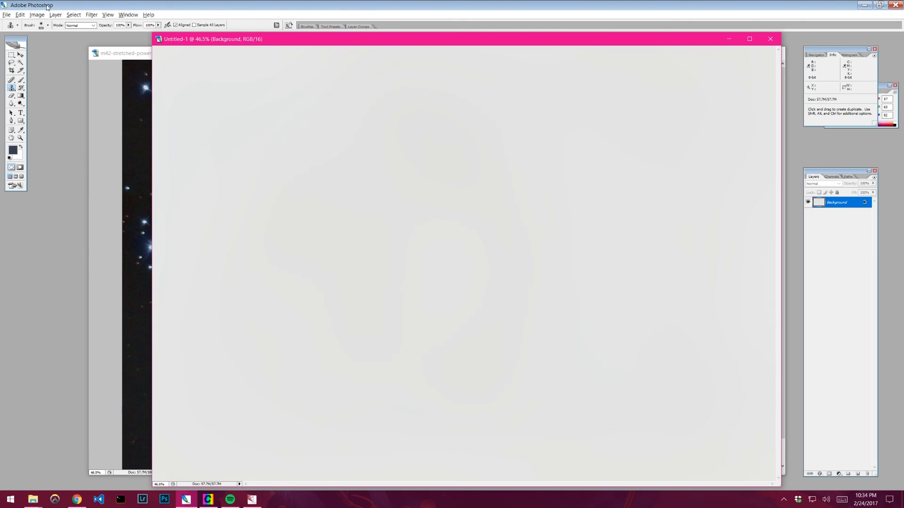
- Apply a Brightness/Contrast adjustment to the inverted background
left_click(37, 14)
mouse_move(70, 35)
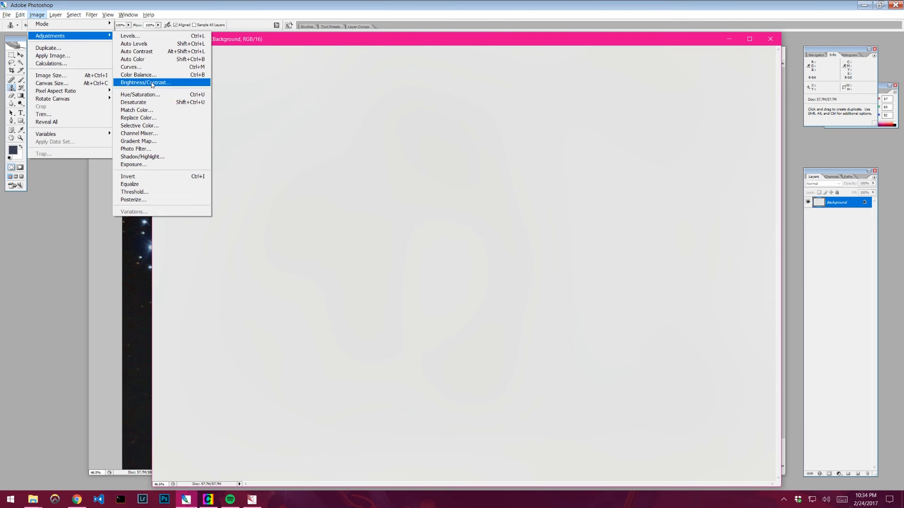
left_click(141, 83)
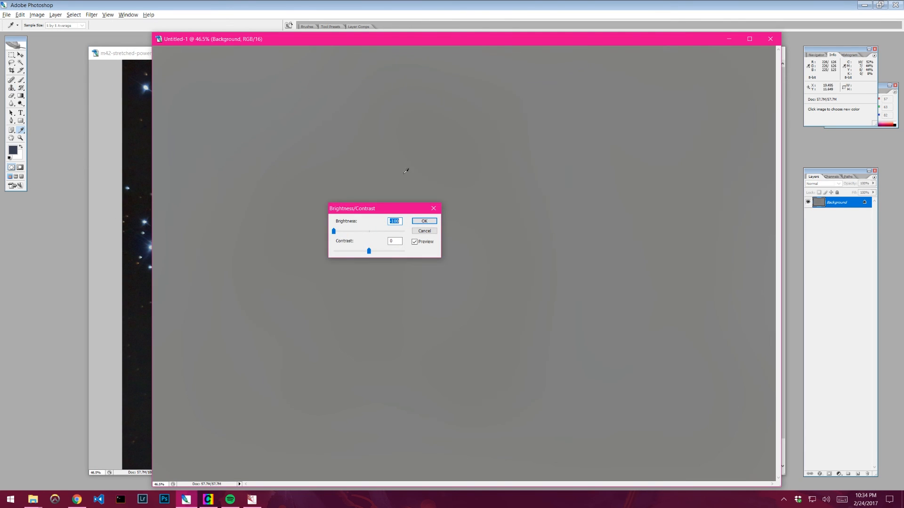
left_click(421, 222)
- Reduce the inverted background's brightness to the minimum with a Brightness/Contrast adjustment
left_click(36, 14)
mouse_move(61, 38)
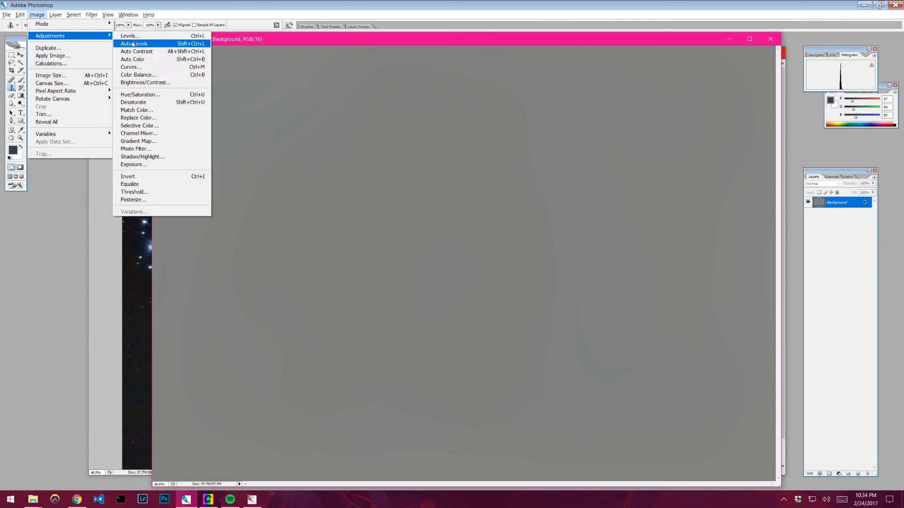
left_click(144, 83)
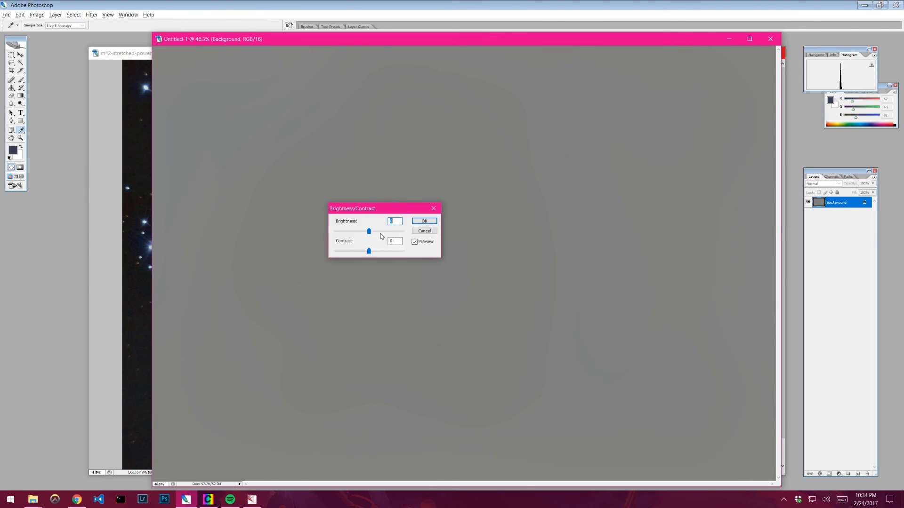
left_click_drag(369, 232, 334, 231)
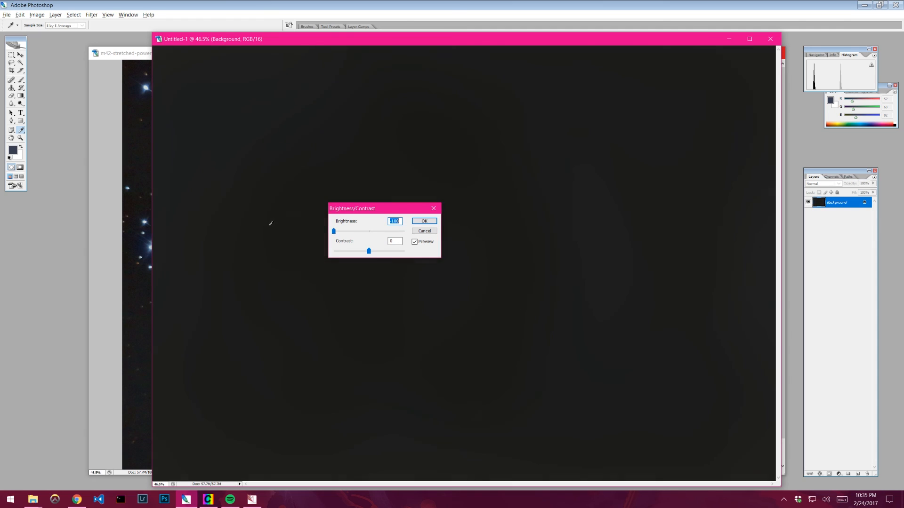
left_click(424, 221)
- Darken the background model further with another, smaller Brightness/Contrast brightness reduction
left_click(37, 15)
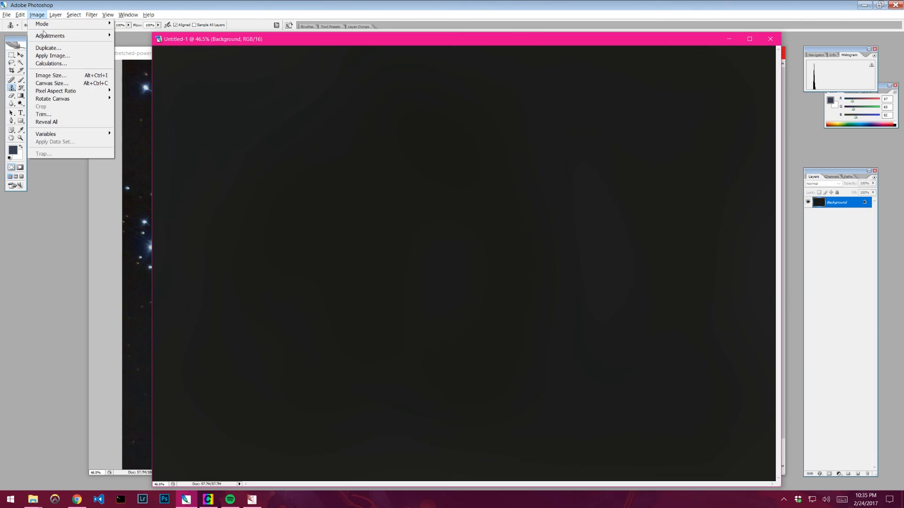
mouse_move(50, 35)
left_click(145, 82)
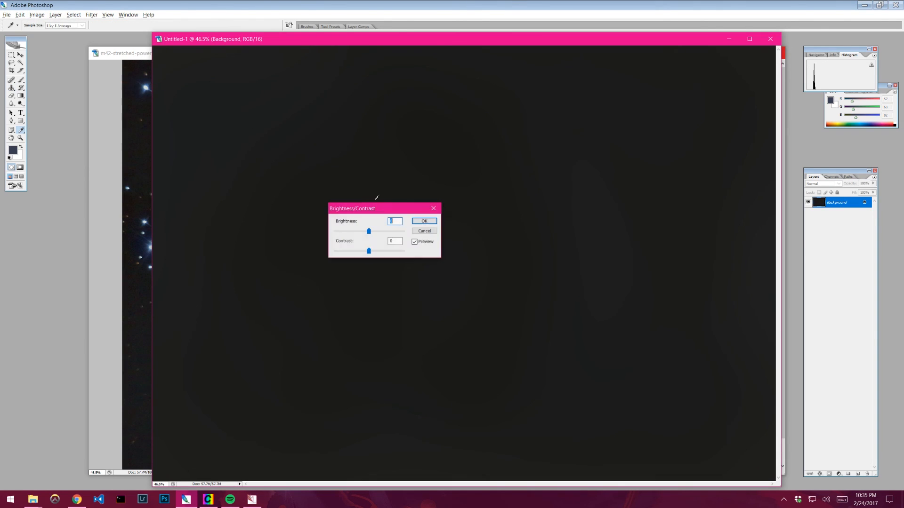
left_click_drag(369, 231, 362, 236)
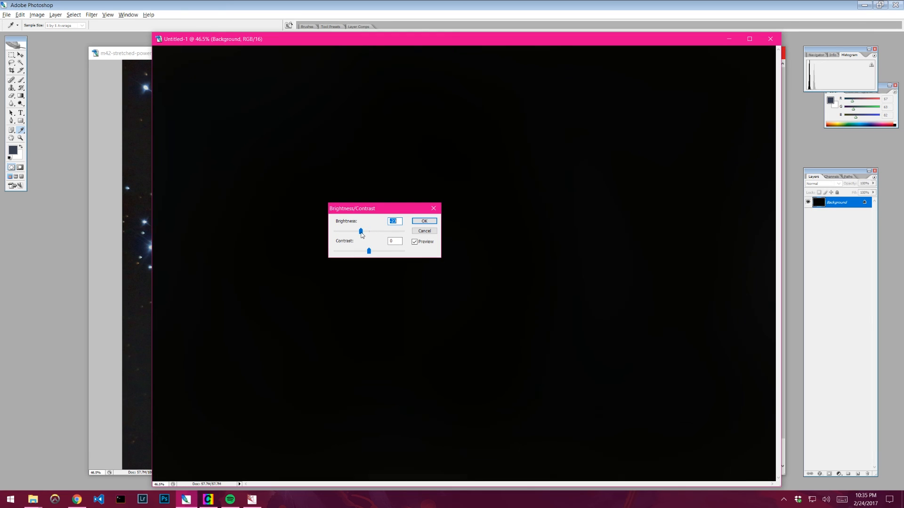
left_click(424, 222)
- Apply the Untitled-1 background model to the M42 image using Apply Image with Add blending
key("s")
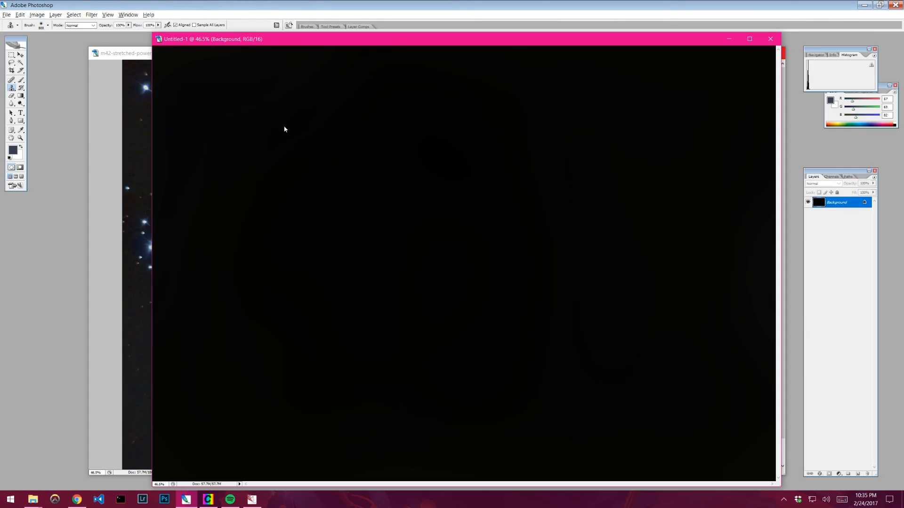
left_click(127, 53)
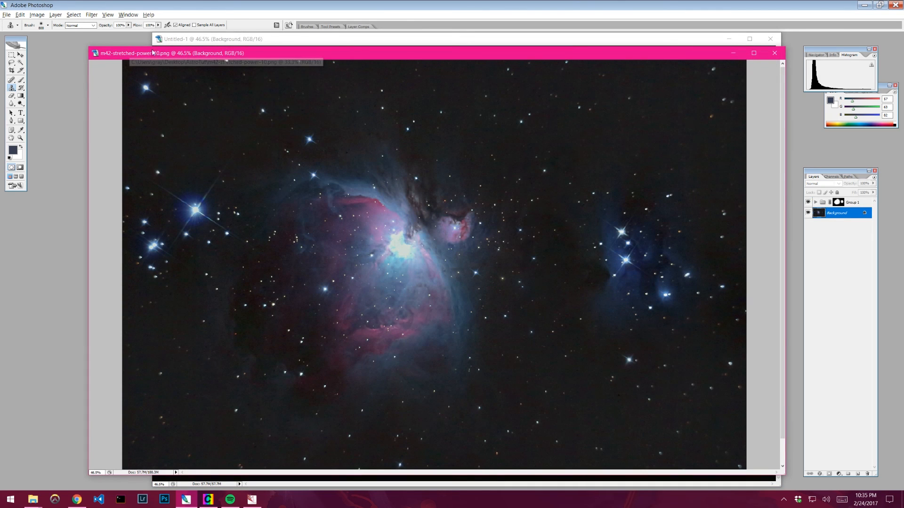
left_click(37, 15)
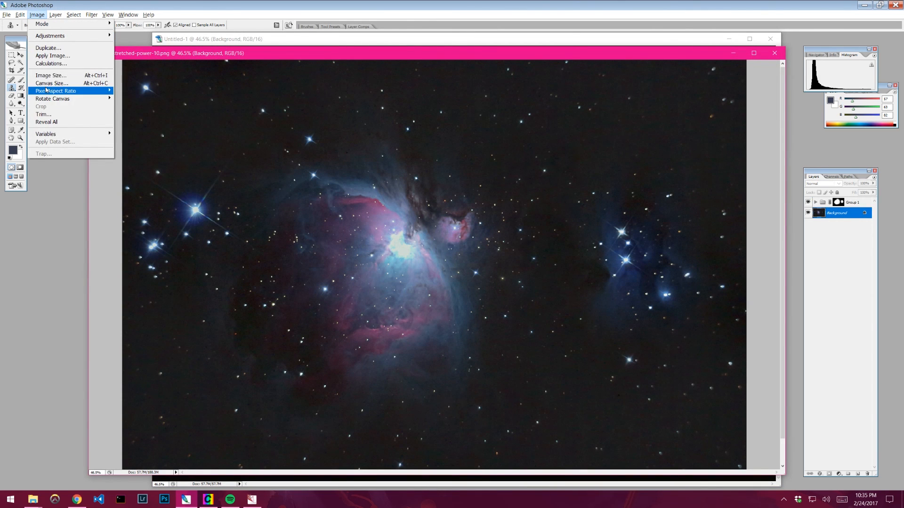
left_click(44, 56)
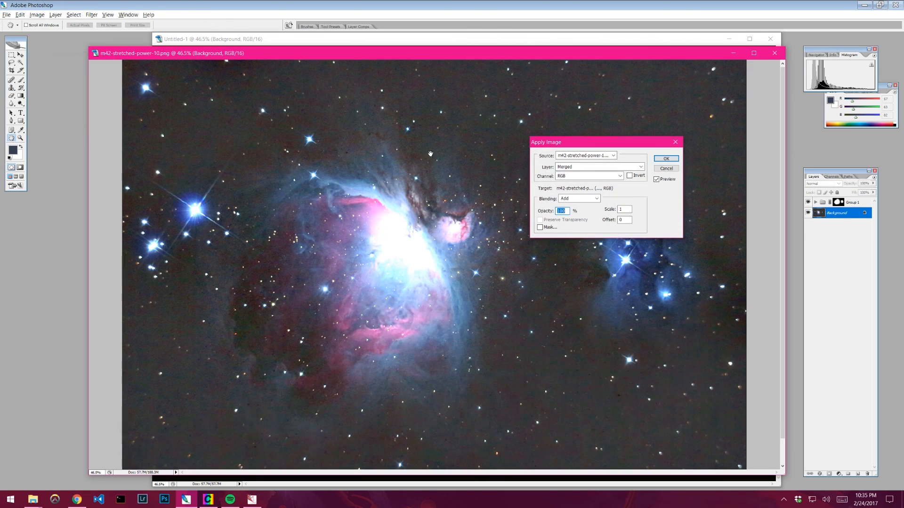
left_click(584, 156)
left_click(569, 171)
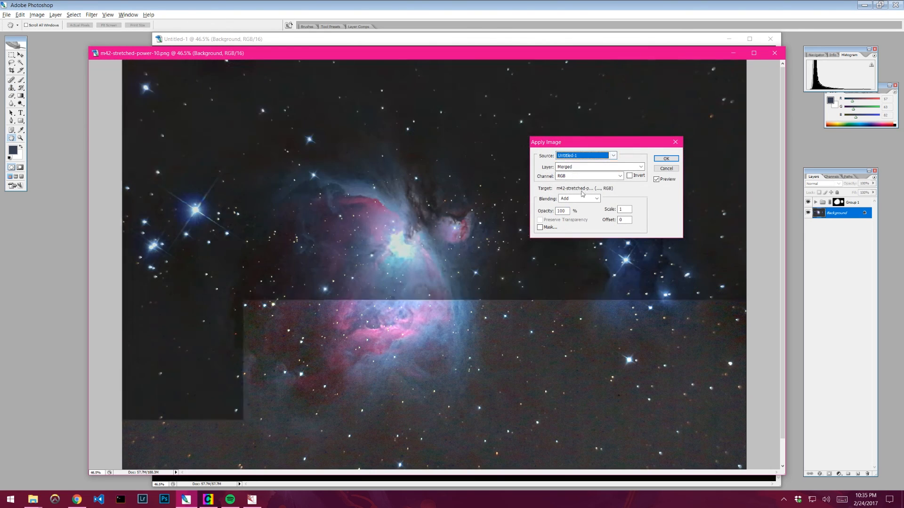
left_click(672, 183)
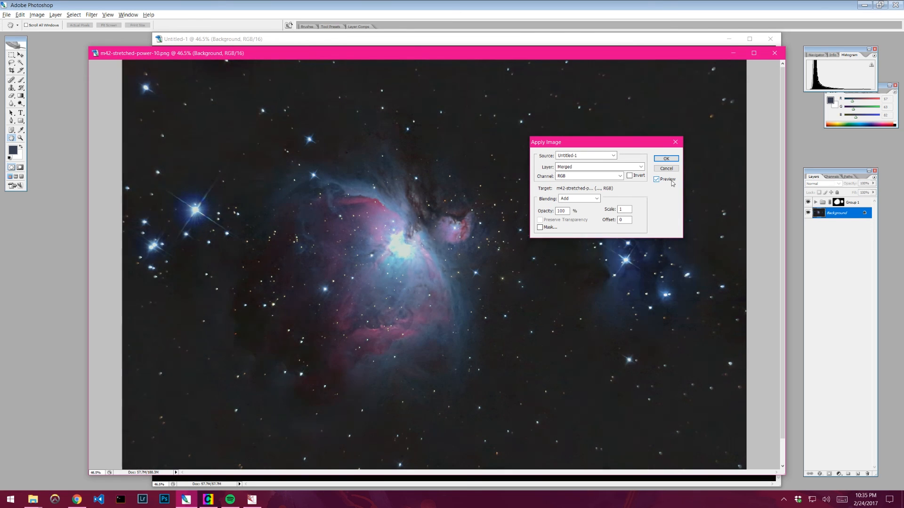
left_click(672, 182)
left_click(666, 158)
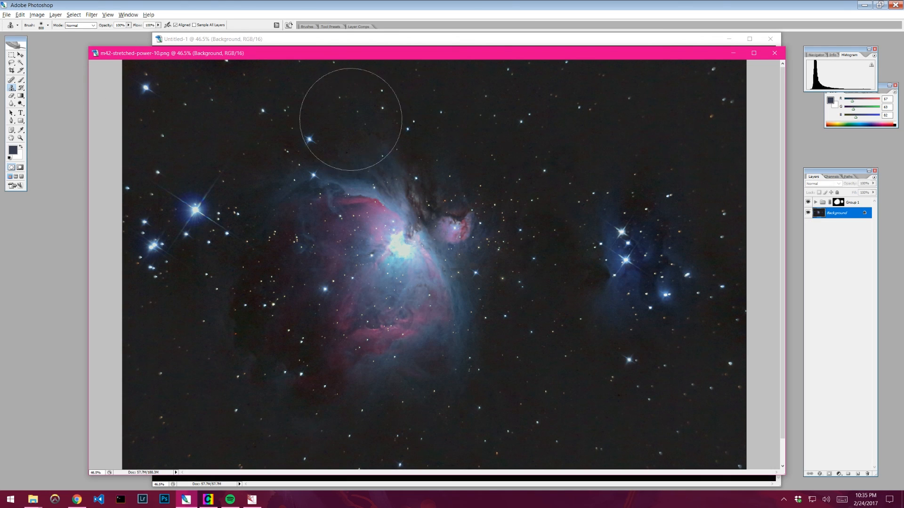
- Show the Info panel and open Curves and Levels to inspect the corrected M42 image
left_click(832, 55)
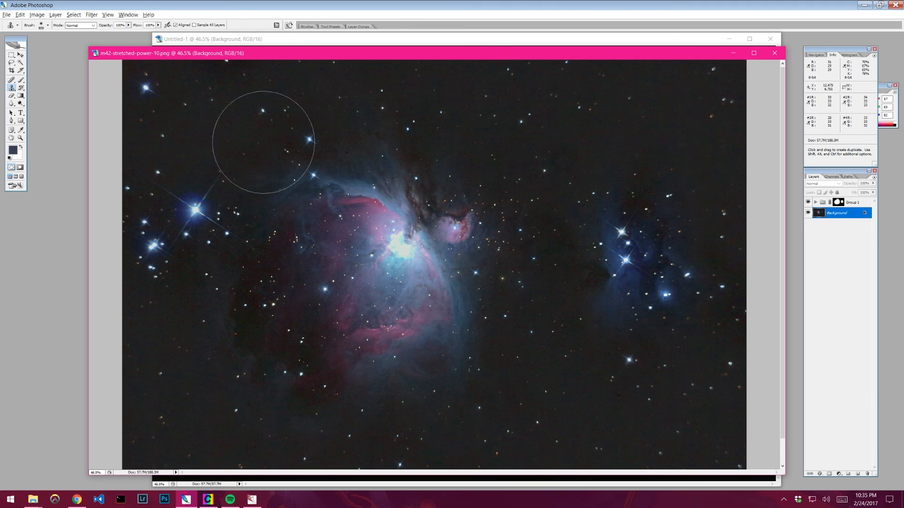
left_click(37, 14)
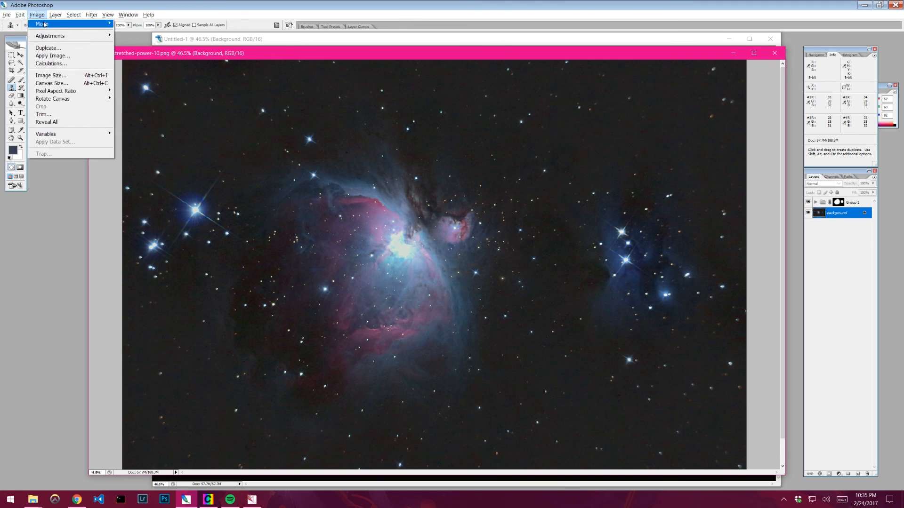
mouse_move(106, 37)
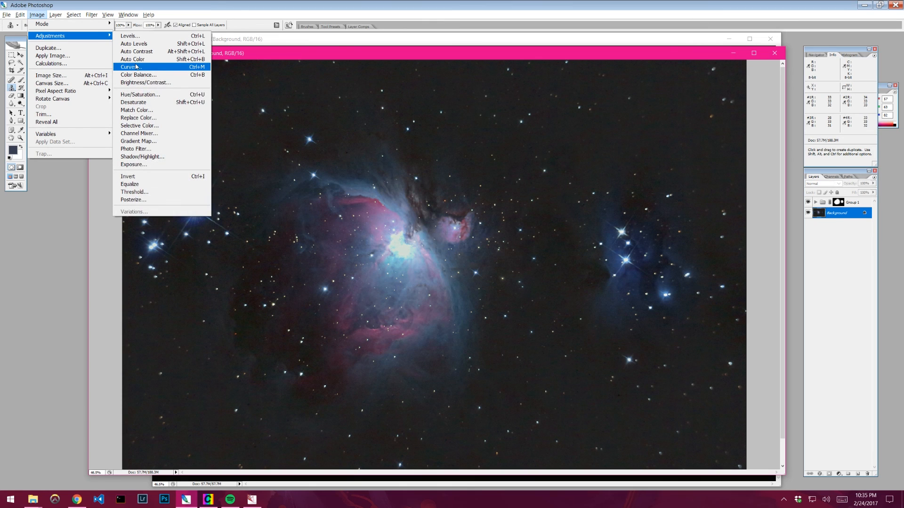
left_click(136, 66)
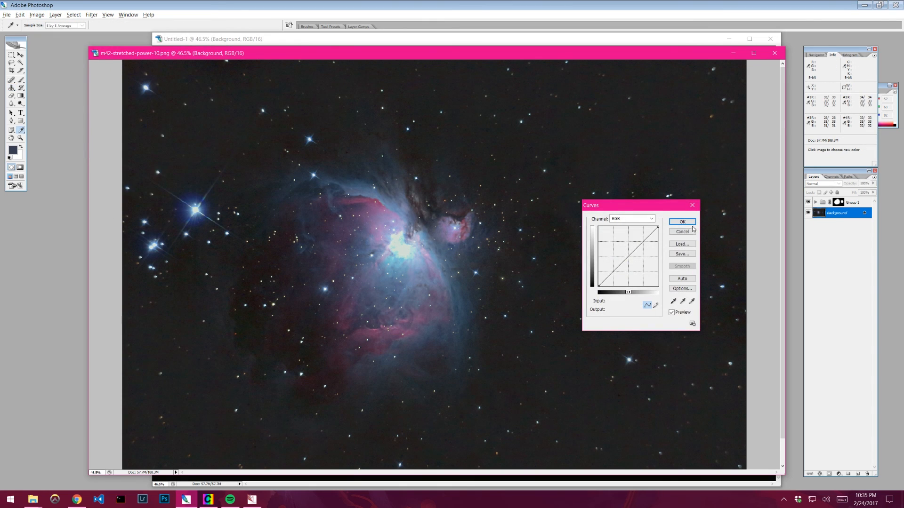
left_click(36, 15)
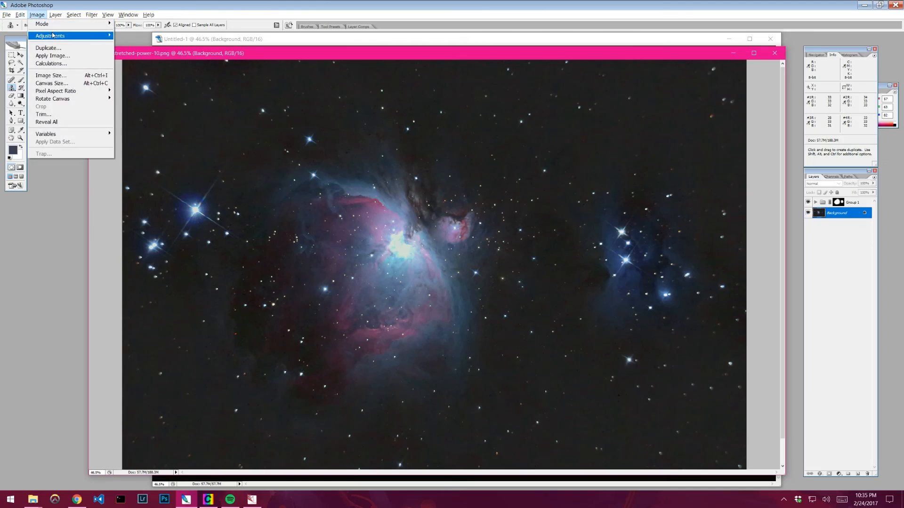
mouse_move(53, 35)
left_click(136, 35)
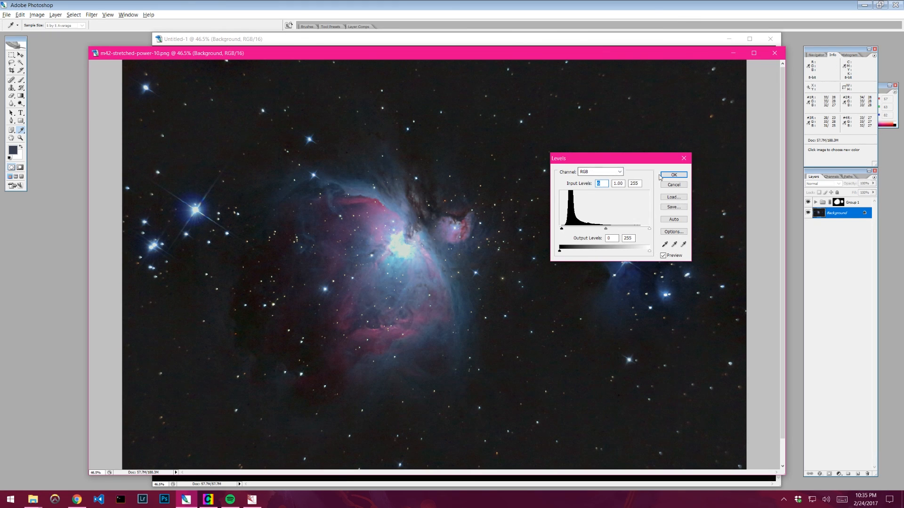
left_click(673, 175)
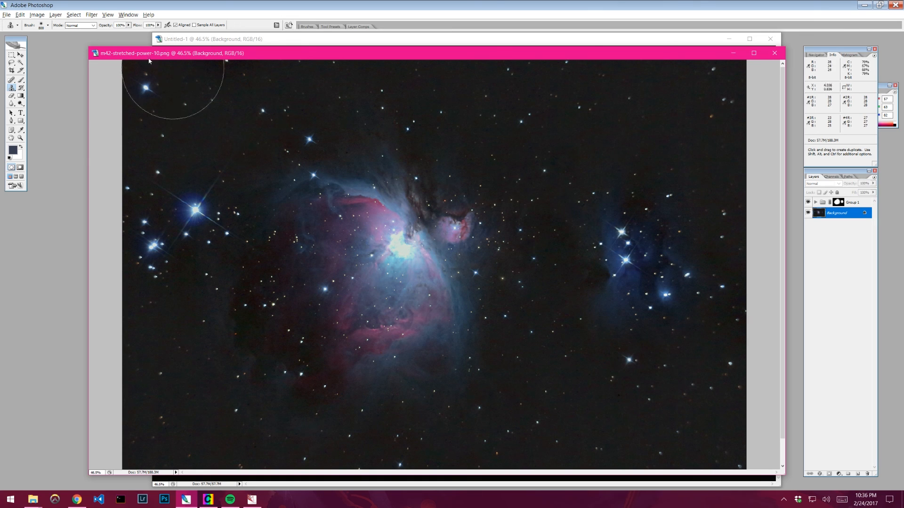
left_click(41, 15)
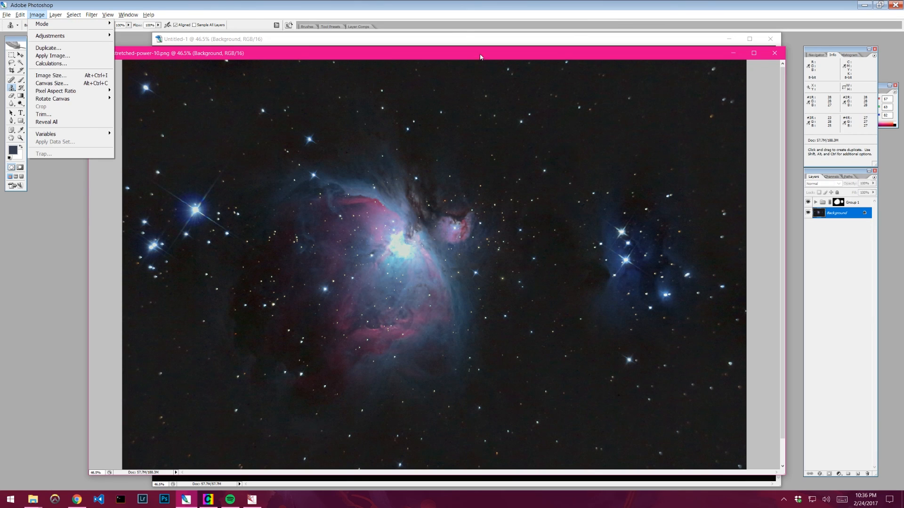
left_click_drag(480, 56, 472, 51)
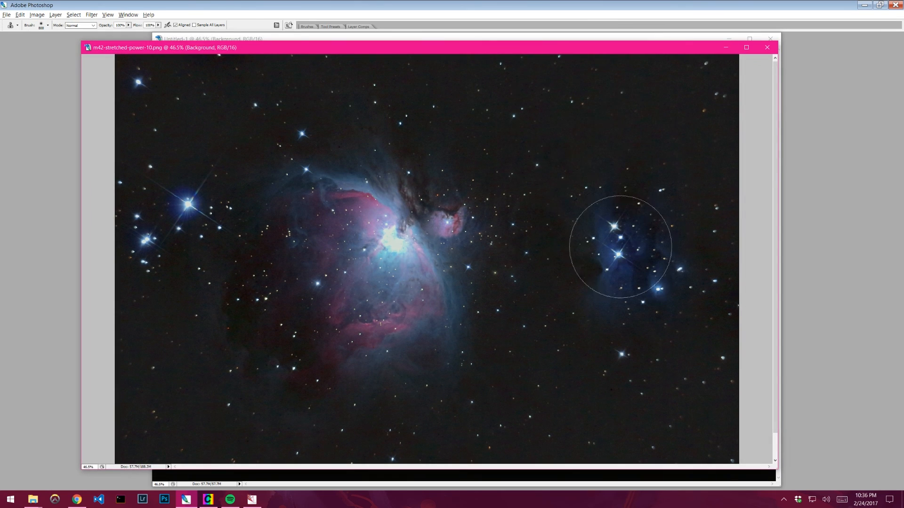
key("Tab")
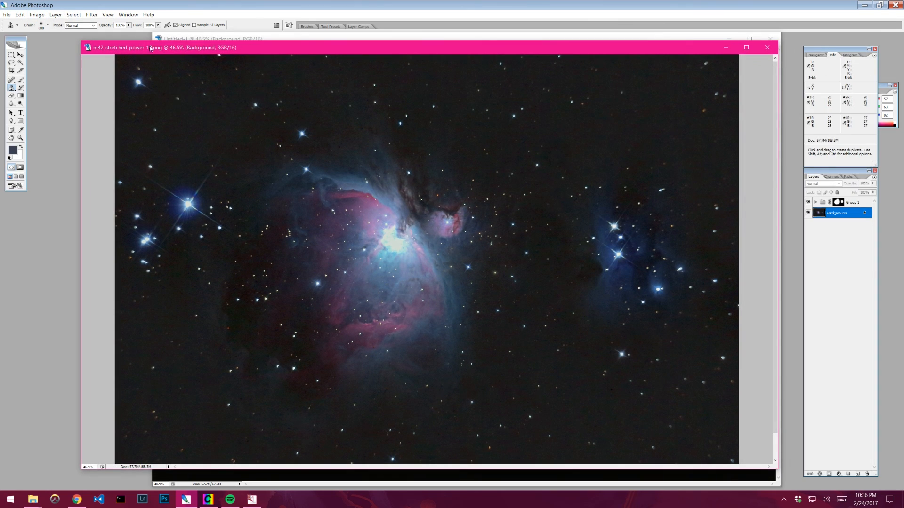
left_click(36, 15)
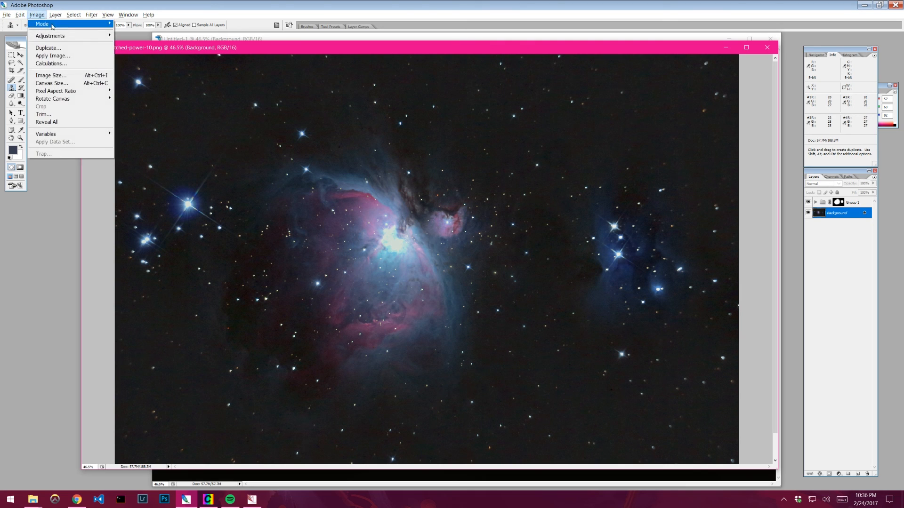
mouse_move(51, 35)
left_click(129, 36)
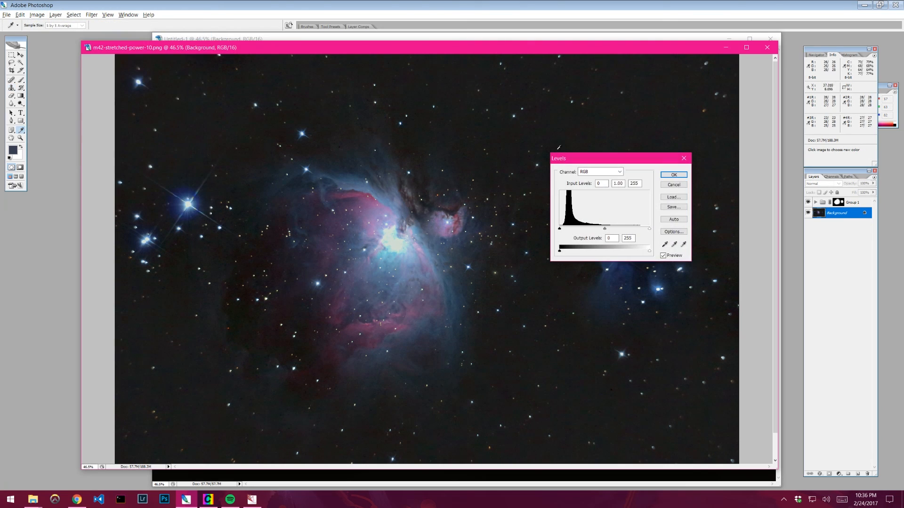
left_click(676, 185)
- In Curves, move the Red channel's black point to input 1, output 0
left_click(37, 15)
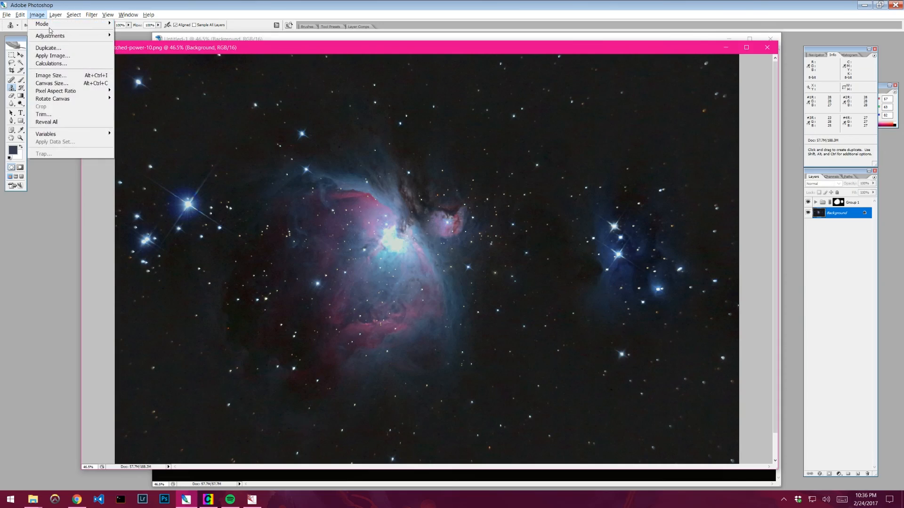
mouse_move(53, 36)
left_click(141, 66)
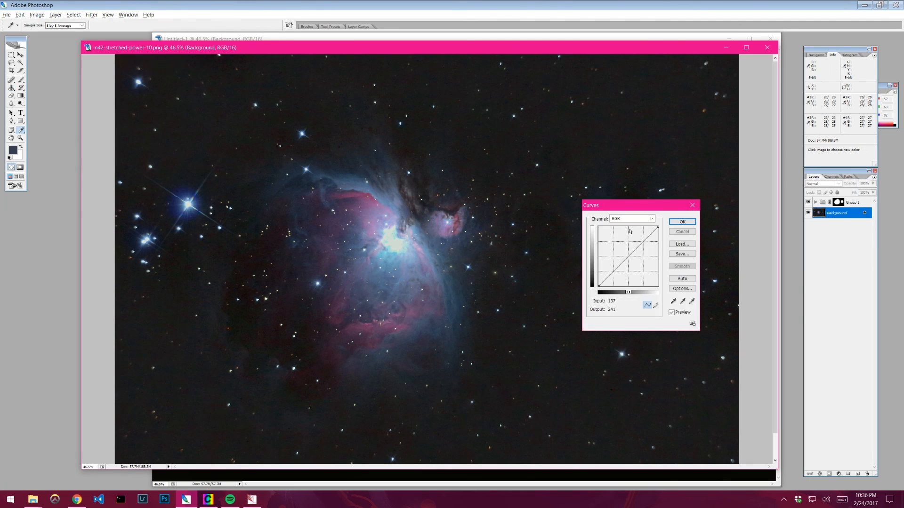
left_click(629, 218)
left_click(614, 234)
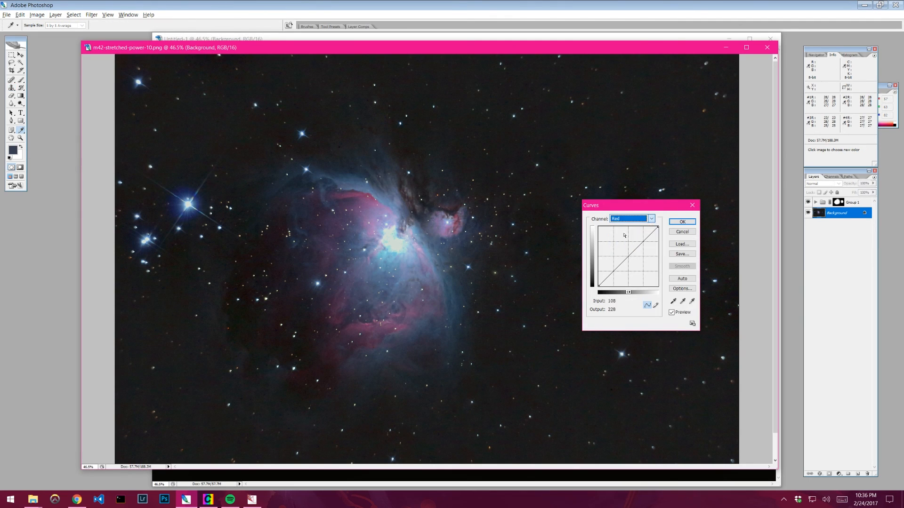
left_click(600, 285)
key("Left")
key("Left")
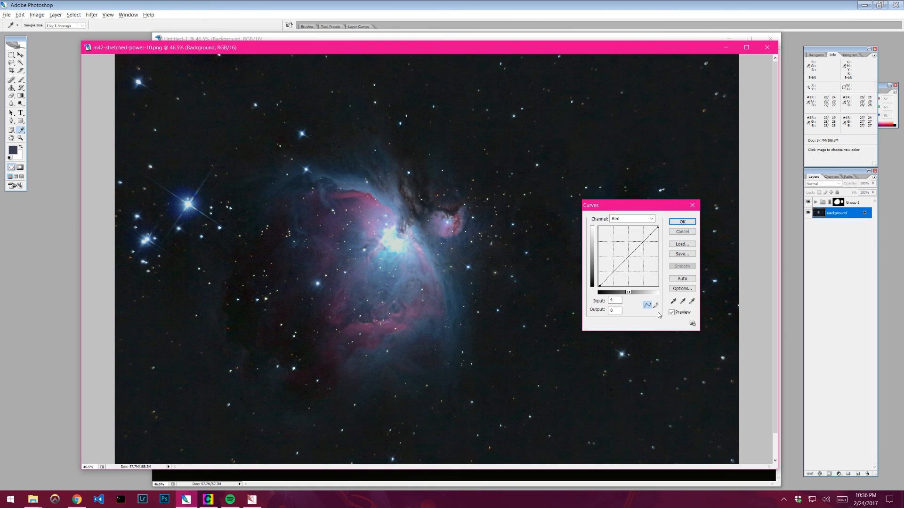
key("Left")
key("Left")
key("Left")
key("Left")
key("Right")
key("Right")
key("Left")
key("Left")
type("1")
left_click(670, 313)
- Set the Green channel's black point to input 1, output 0 and confirm the Curves adjustment
left_click(623, 220)
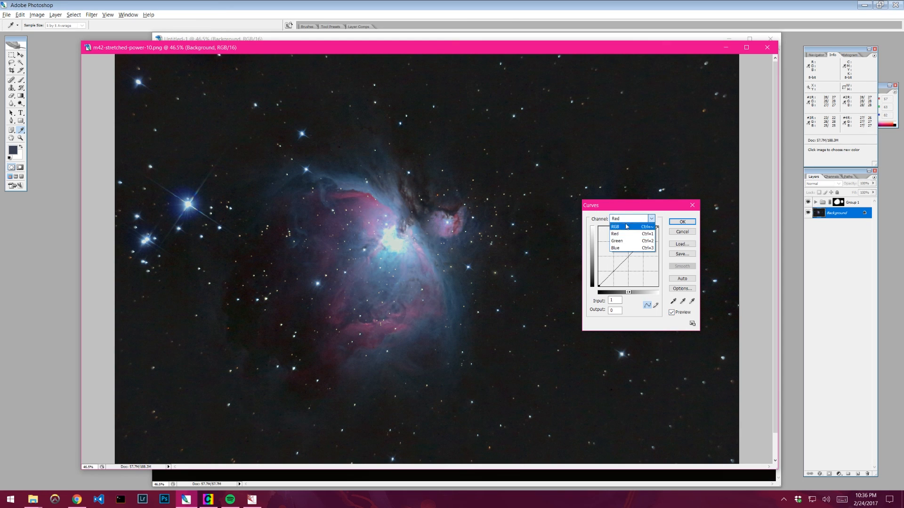
left_click(628, 239)
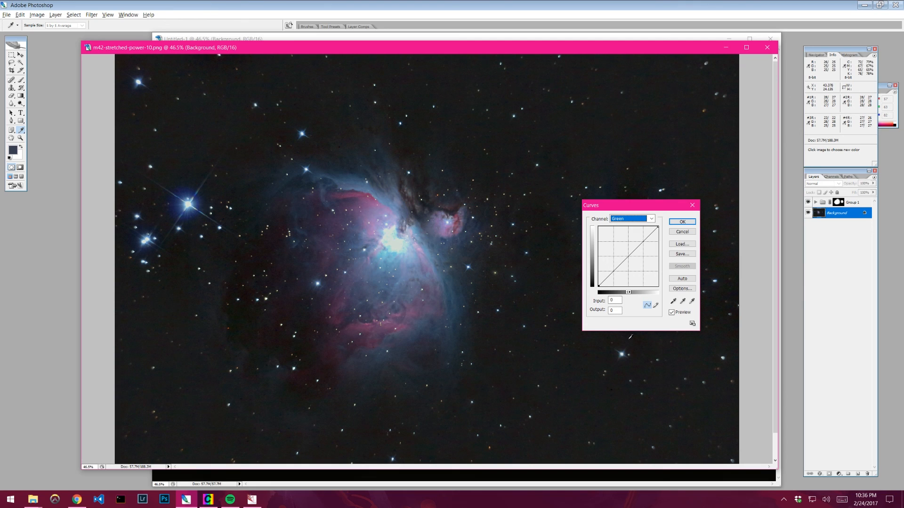
left_click(599, 285)
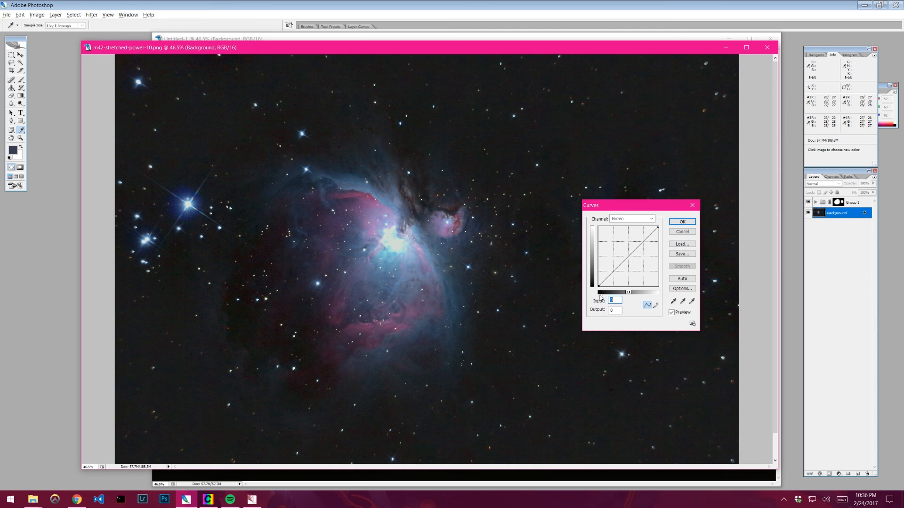
left_click_drag(599, 287, 596, 293)
left_click_drag(615, 299, 577, 297)
type("12")
left_click_drag(678, 205, 518, 160)
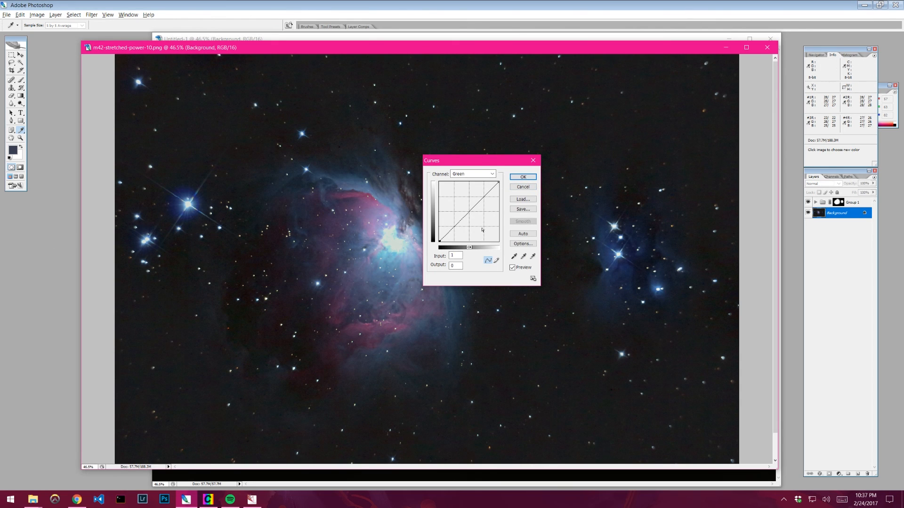
key("Return")
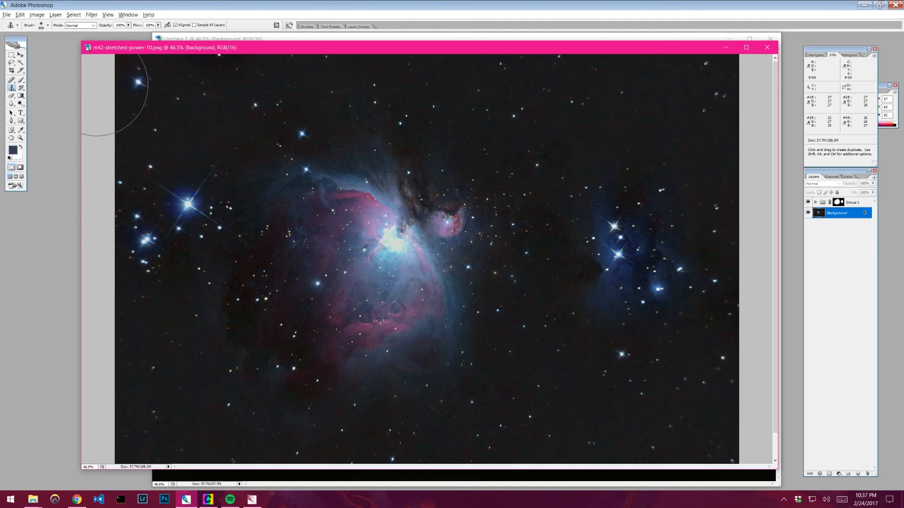
left_click(37, 15)
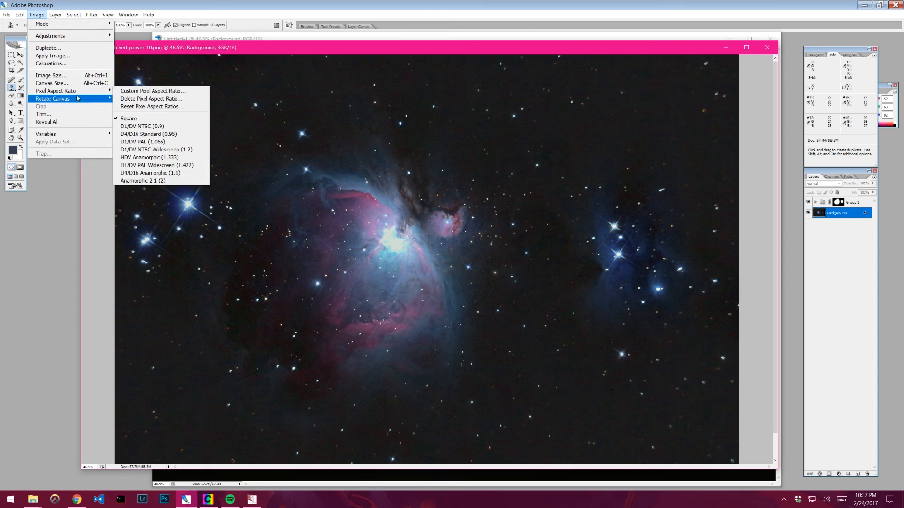
mouse_move(74, 103)
left_click(143, 99)
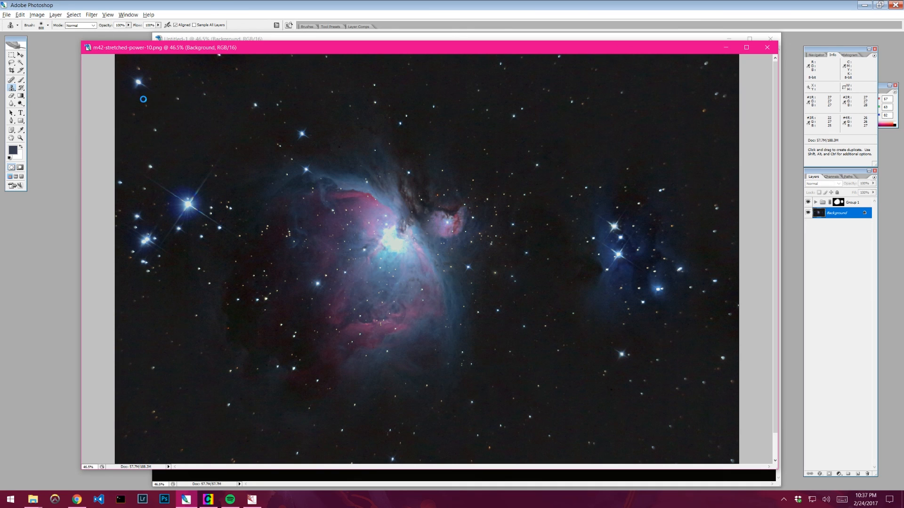
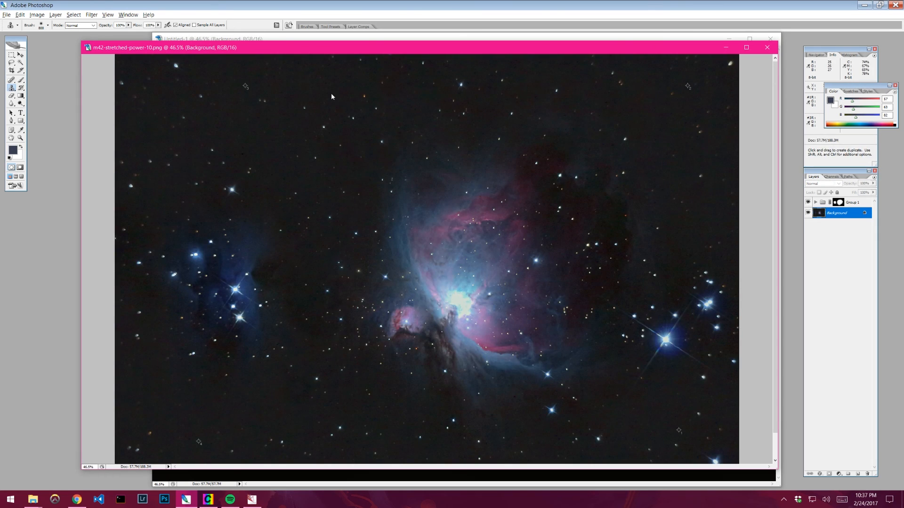
- Toggle Group 1's visibility on and off to compare the image with and without the background correction
left_click(808, 202)
left_click(808, 202)
left_click(808, 202)
left_click(808, 201)
- Flatten the M42 image into a single Background layer
left_click(855, 203, "shift")
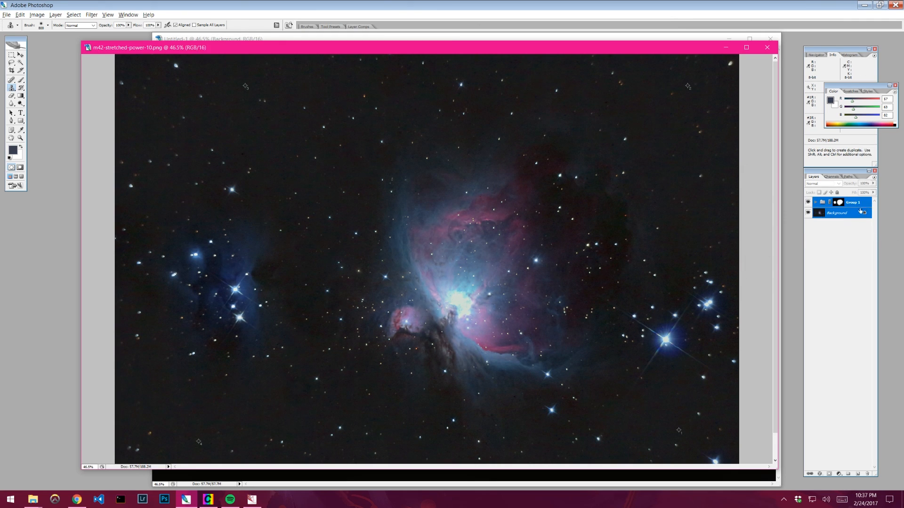
right_click(859, 205)
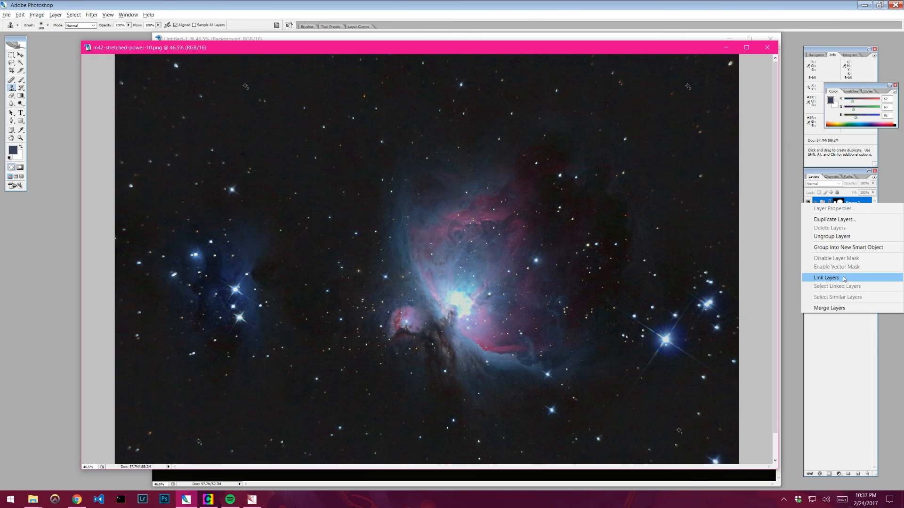
left_click(845, 317)
right_click(838, 220)
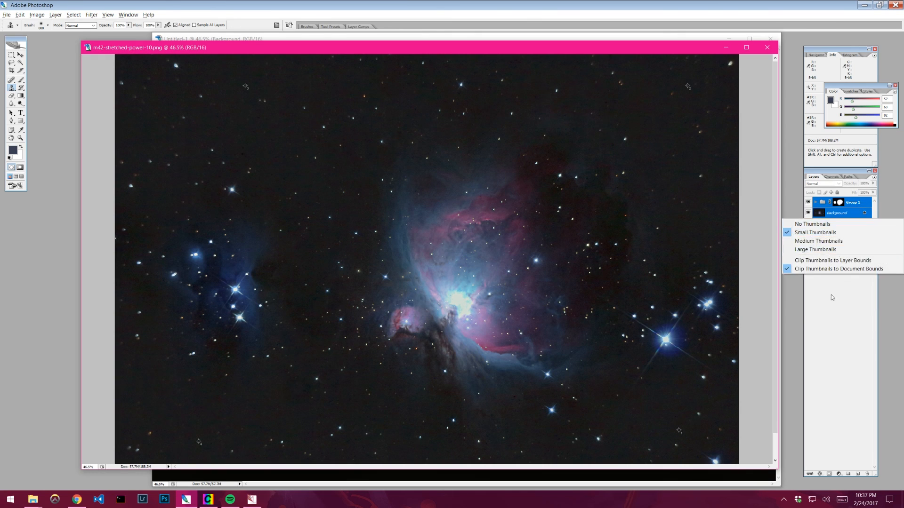
left_click(831, 295)
right_click(838, 213)
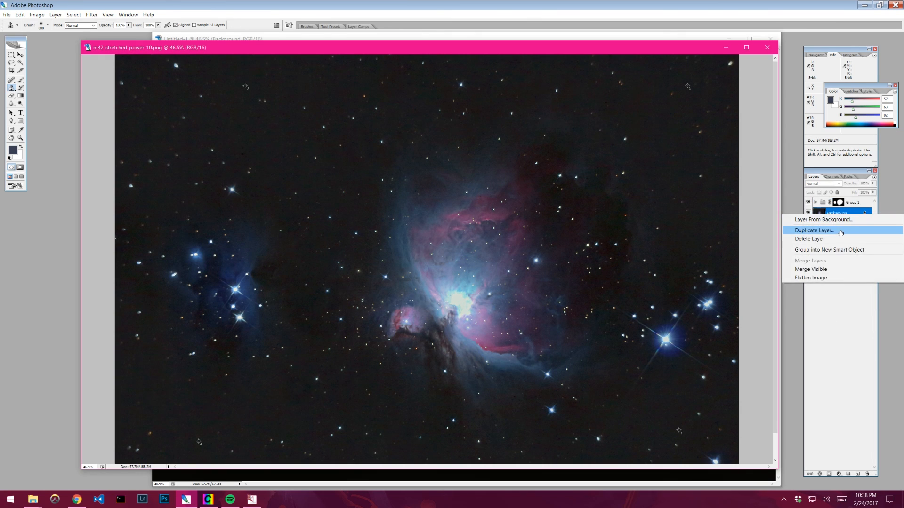
left_click(826, 278)
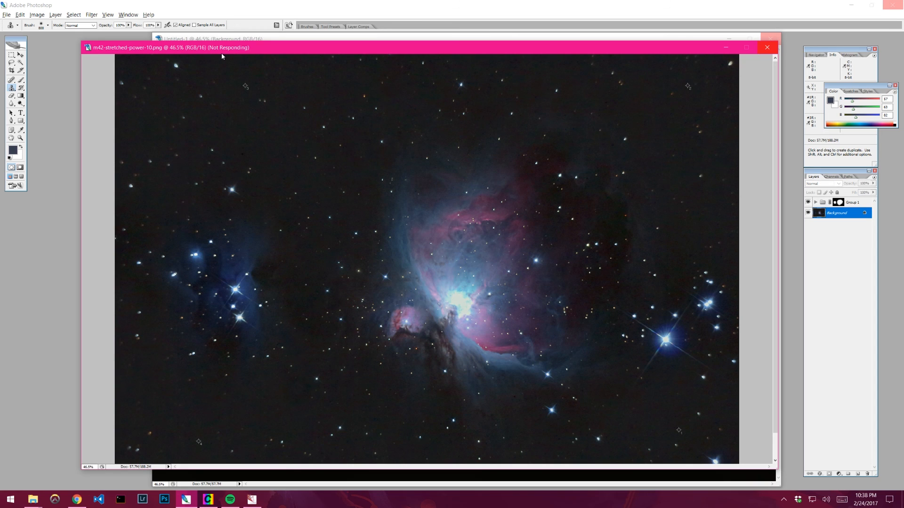
left_click_drag(227, 53, 229, 43)
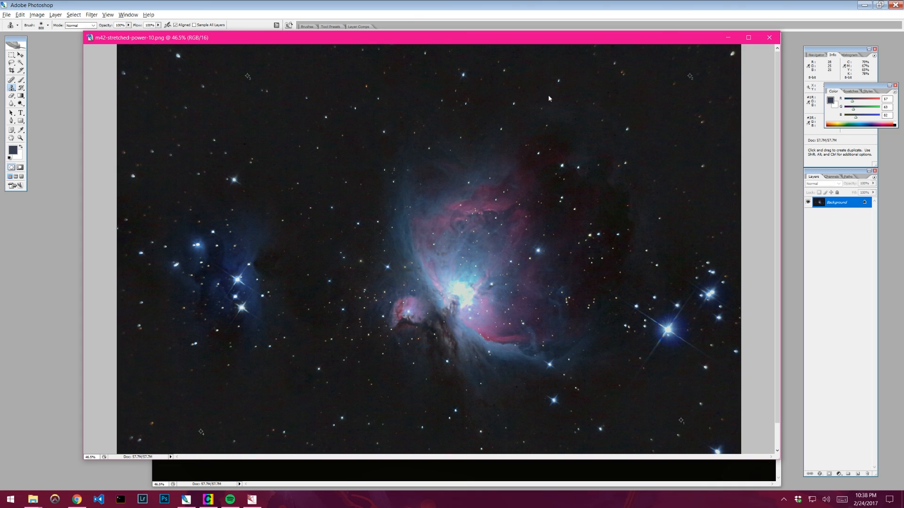
- Close the Untitled-1 background model document without saving changes
left_click(11, 70)
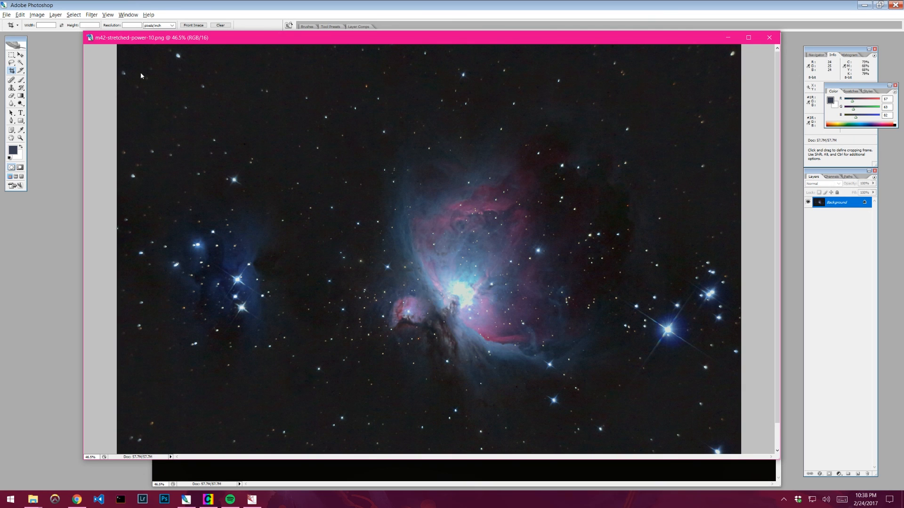
left_click_drag(663, 38, 617, 42)
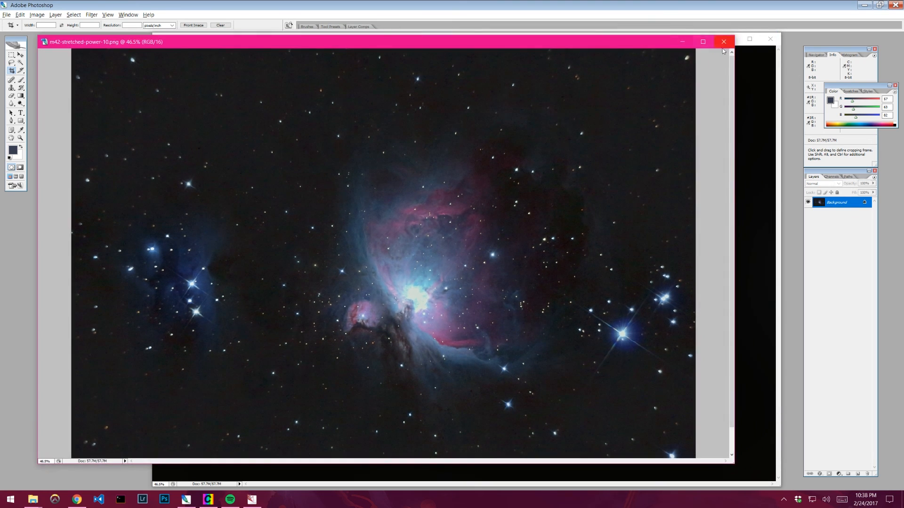
left_click(750, 50)
left_click(769, 39)
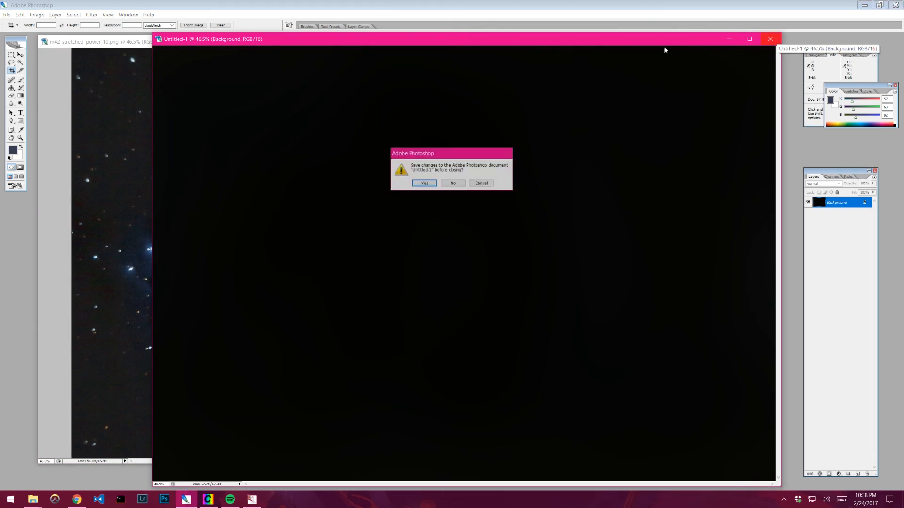
left_click(454, 184)
left_click_drag(347, 45, 405, 50)
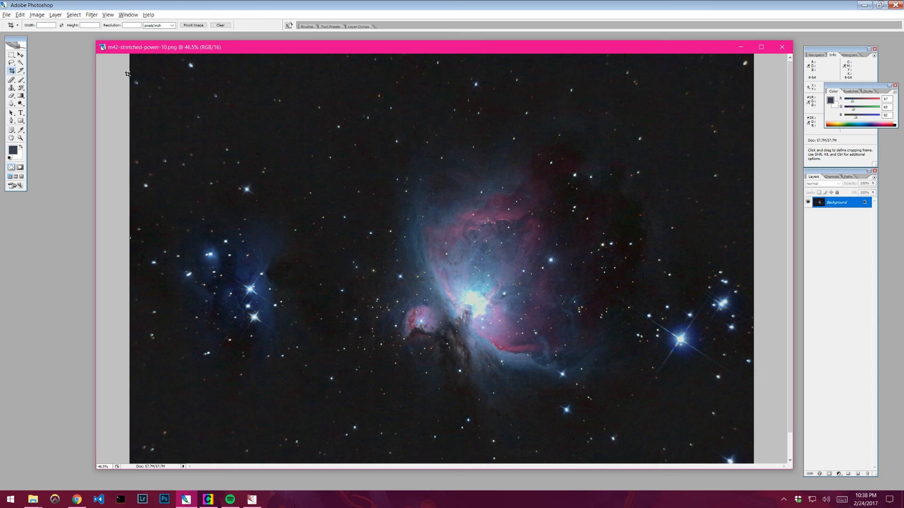
- Crop the M42 image to trim its ragged borders, pulling the bottom edge up slightly
left_click_drag(125, 69, 789, 448)
left_click_drag(469, 449, 442, 454)
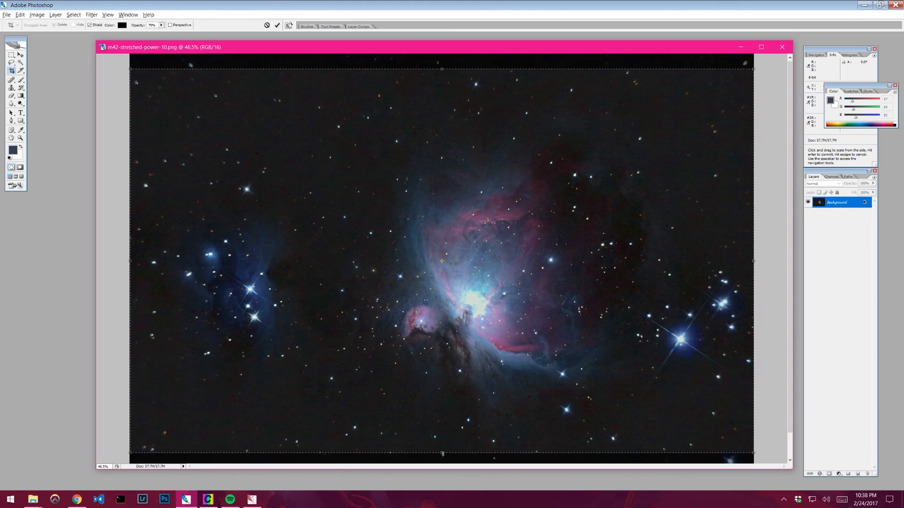
key("Return")
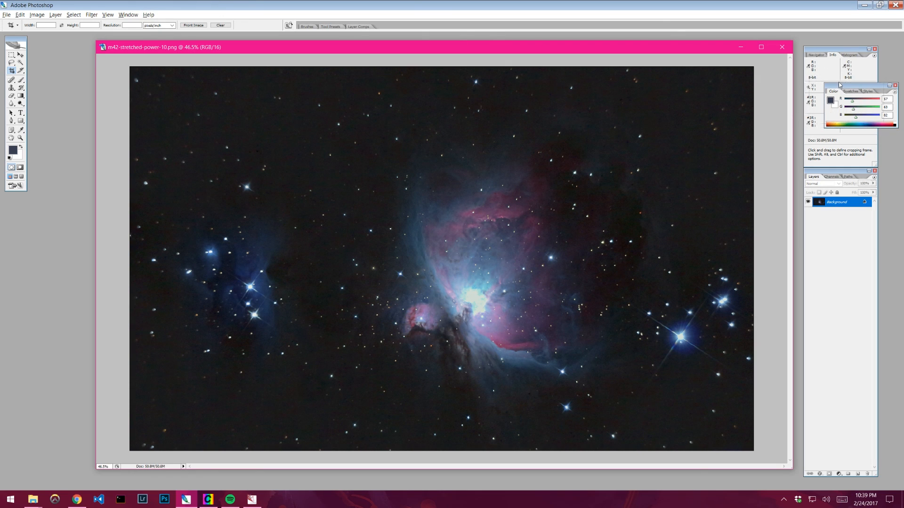
- Show the Actions panel beside the image
left_click_drag(837, 84, 836, 83)
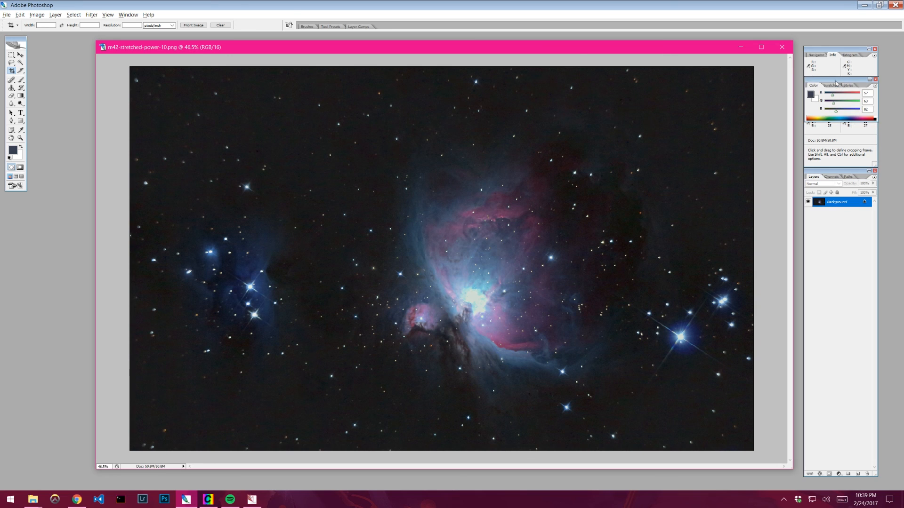
left_click(128, 15)
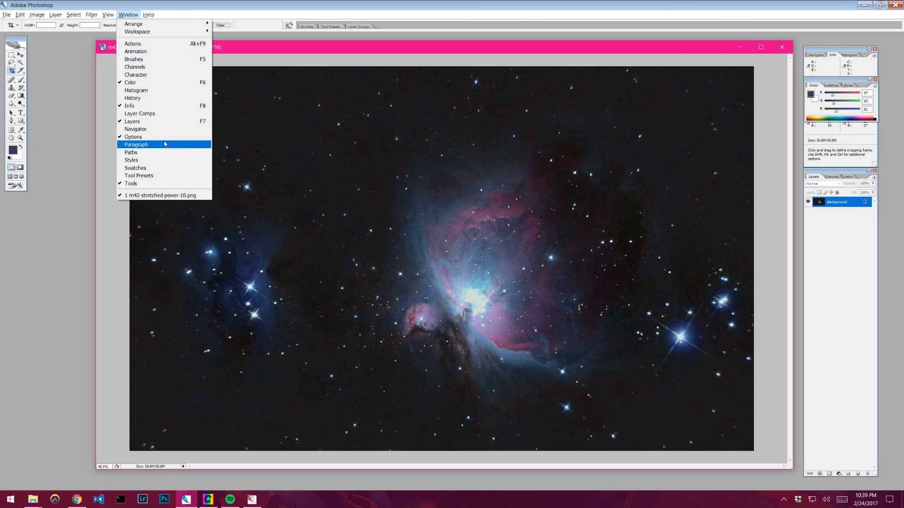
key("Tab")
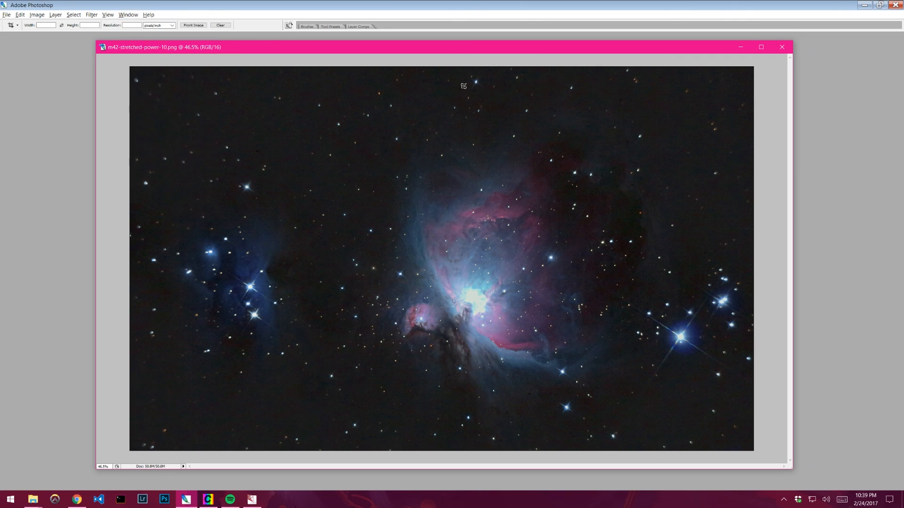
key("Tab")
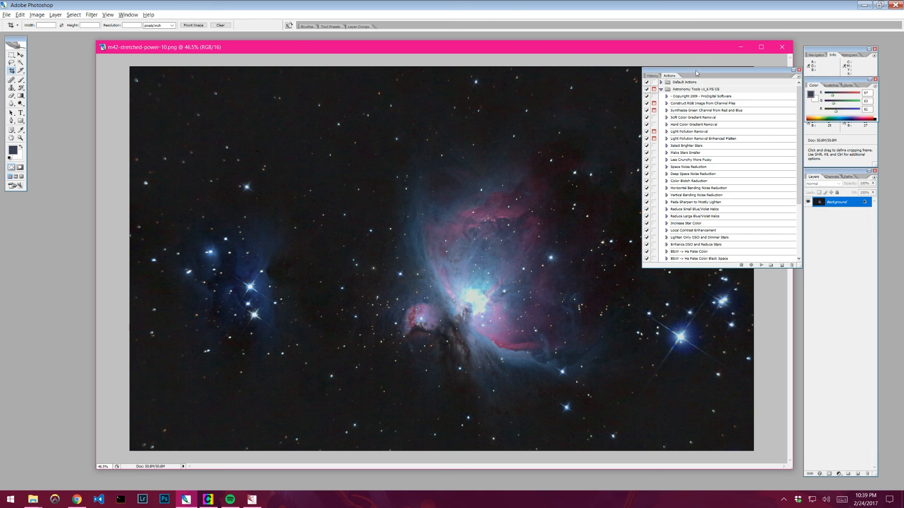
left_click_drag(697, 73, 721, 82)
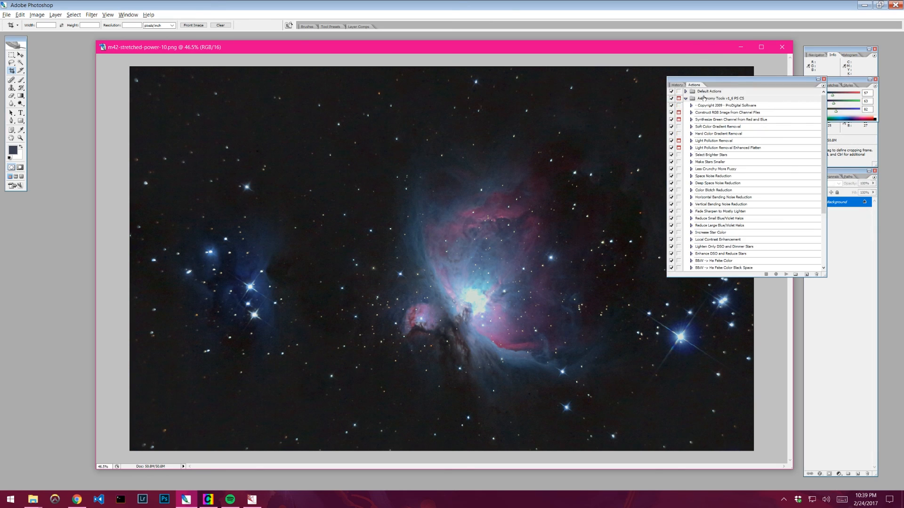
- Load the Astronomy Tools v1_6 action set into the Actions panel and expand it
left_click(686, 98)
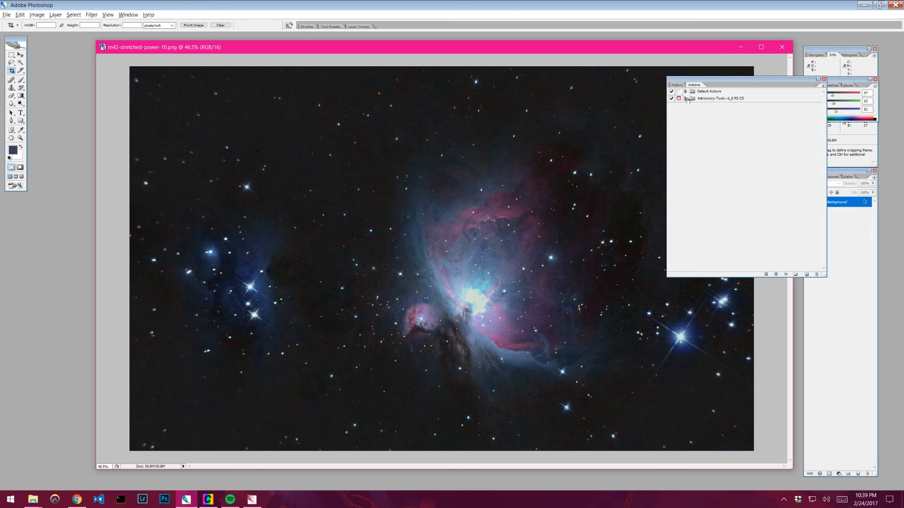
left_click(685, 91)
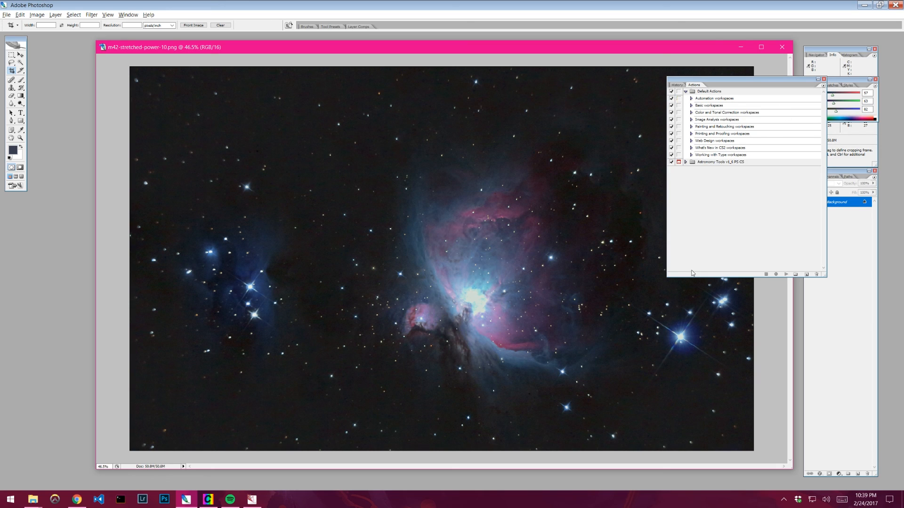
left_click(685, 91)
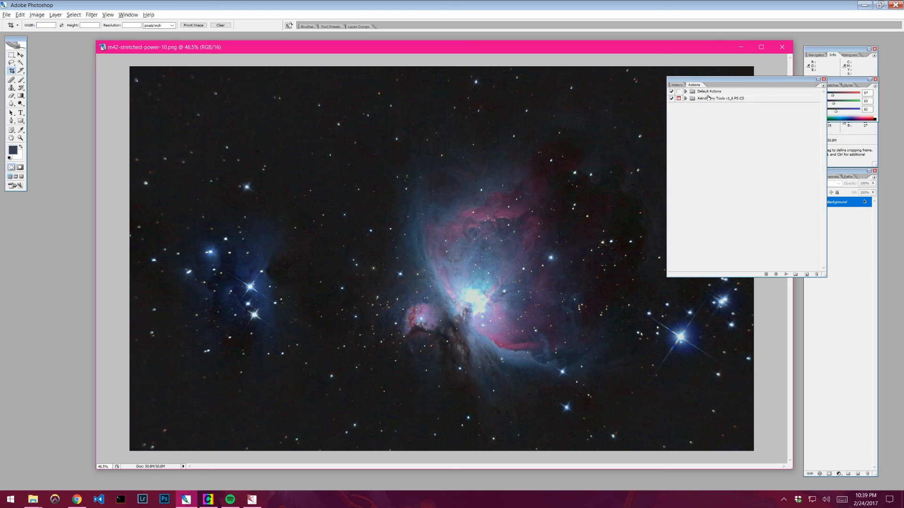
left_click(824, 86)
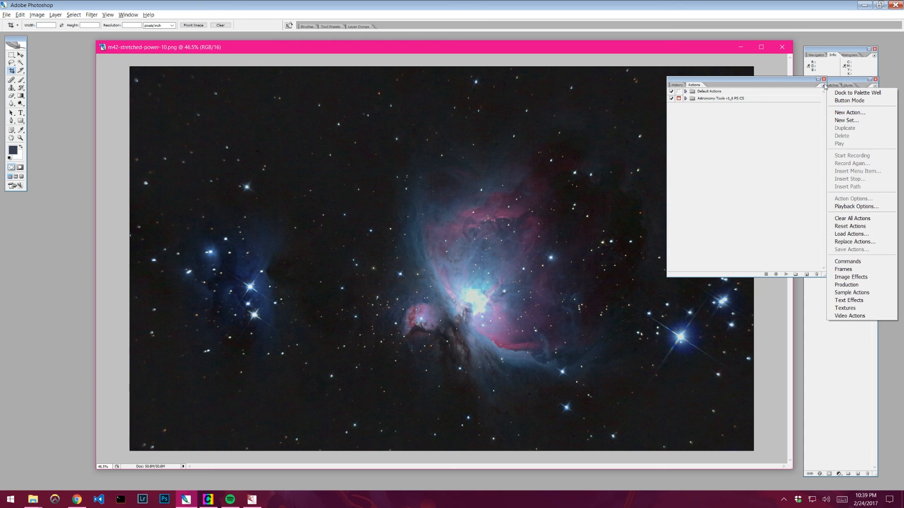
left_click(861, 234)
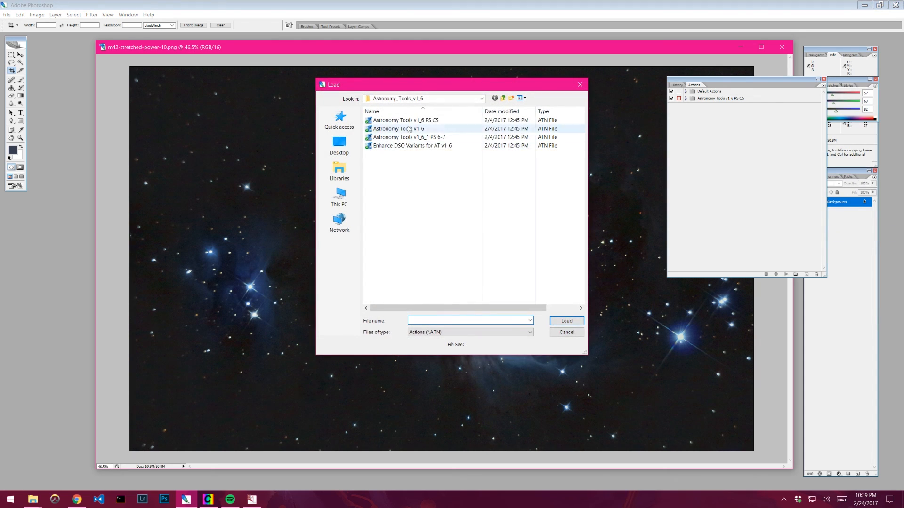
left_click_drag(416, 90, 435, 100)
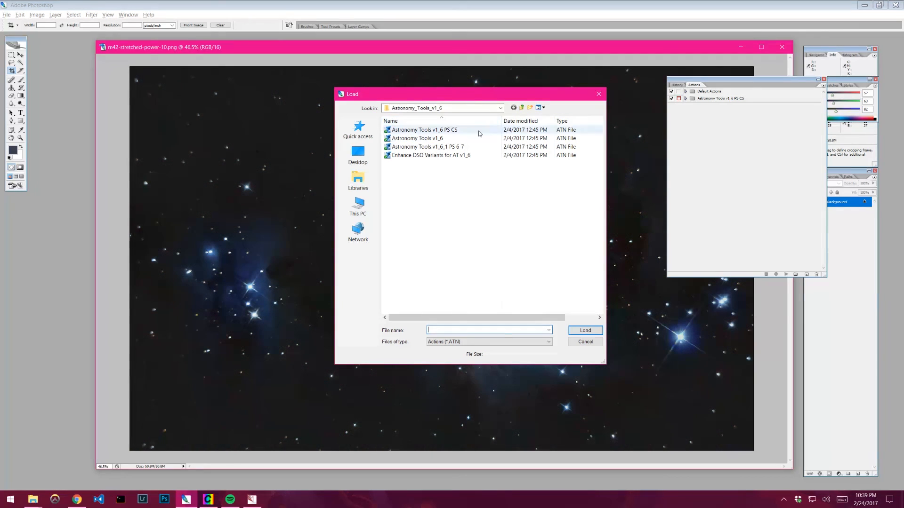
left_click(434, 141)
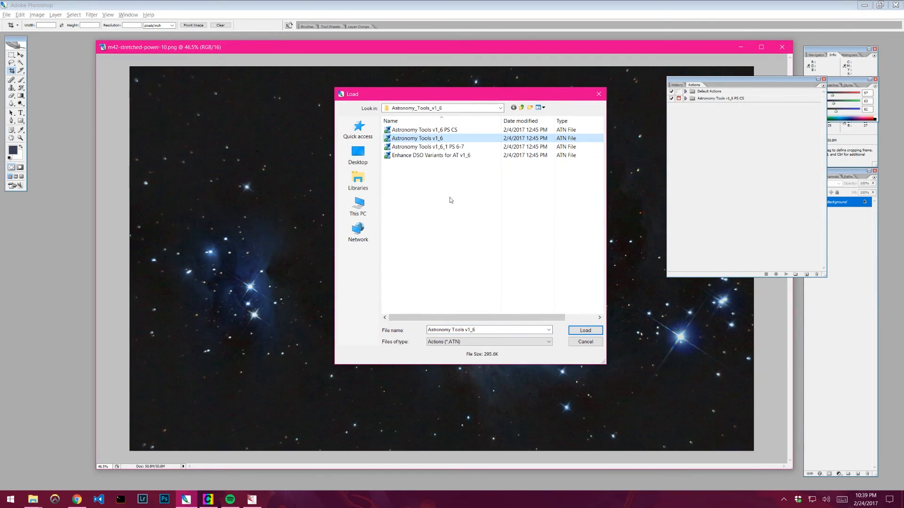
left_click(586, 343)
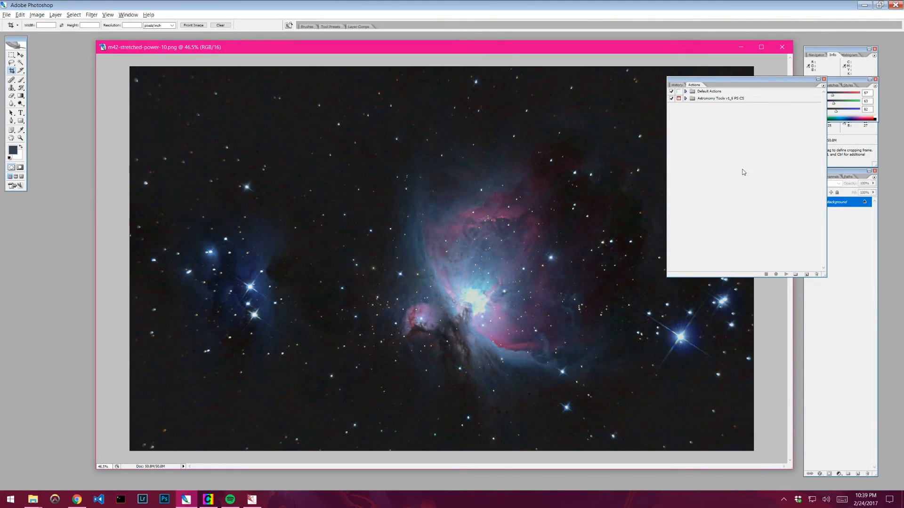
left_click(686, 98)
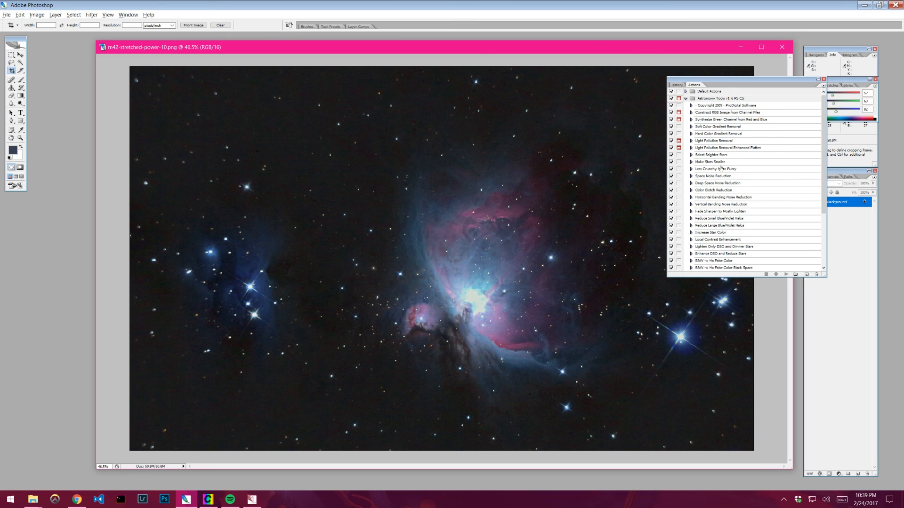
- Duplicate the Background layer and run the Vertical Banding Noise Reduction action on the copy
scroll(724, 173, "down", 2)
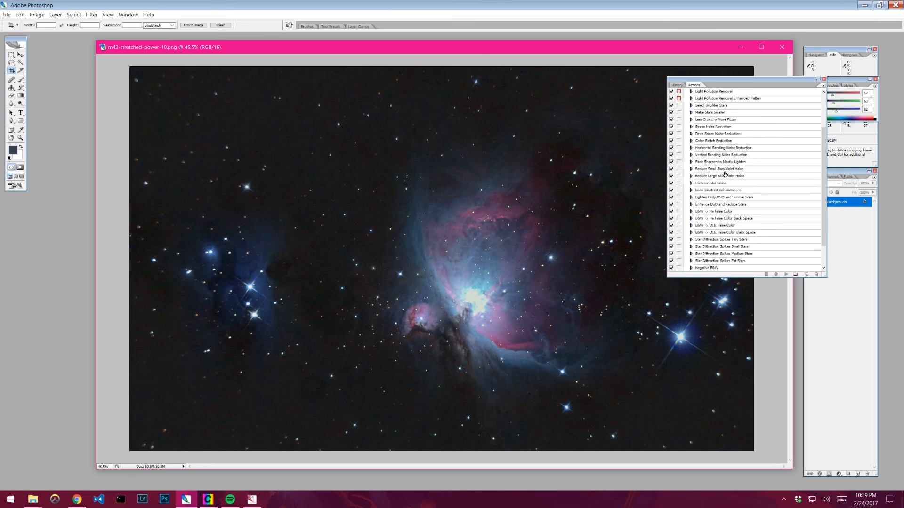
scroll(725, 173, "down", 1)
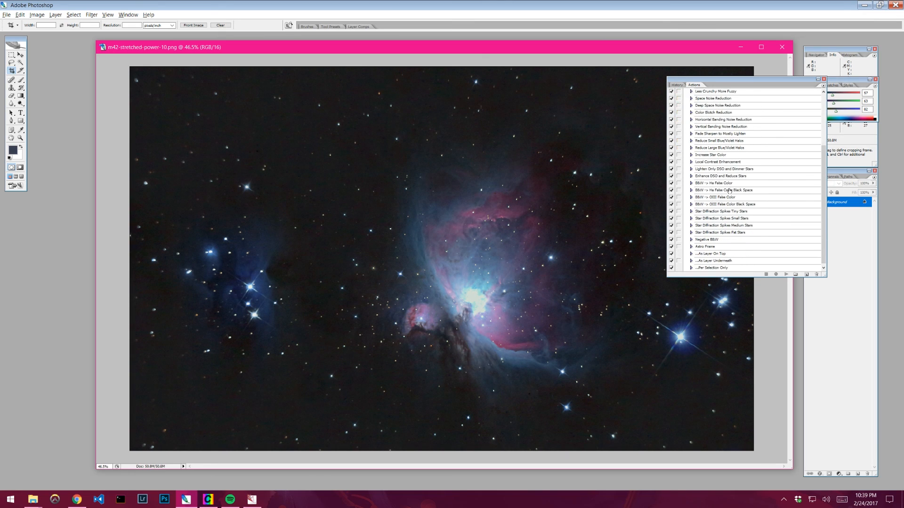
scroll(728, 190, "up", 4)
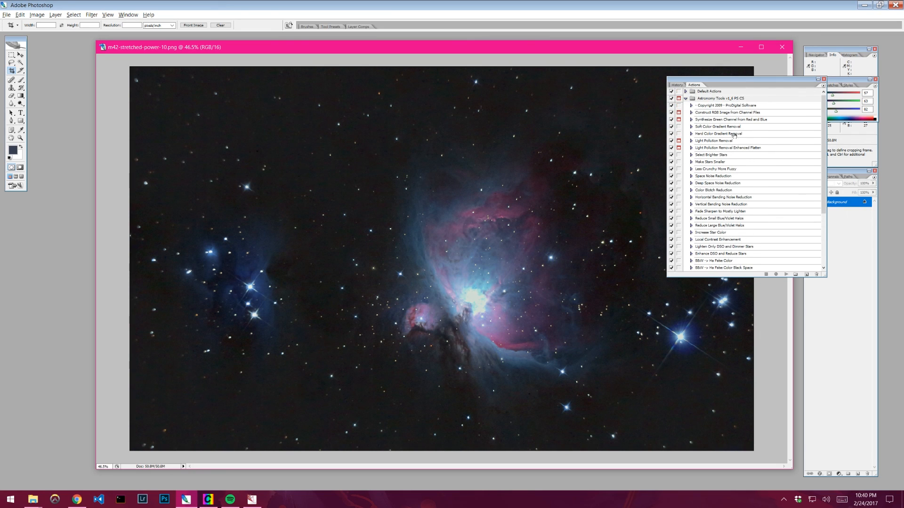
left_click_drag(749, 83, 671, 79)
key("ctrl+j")
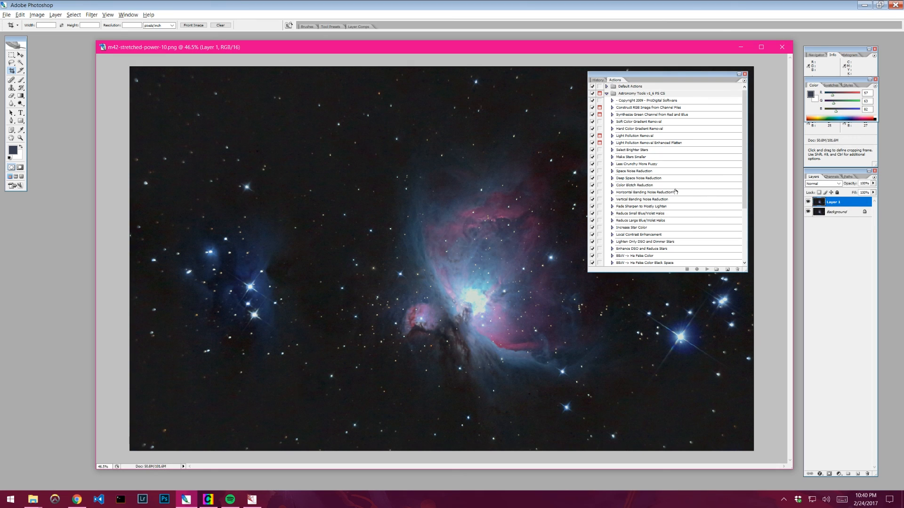
left_click(638, 228)
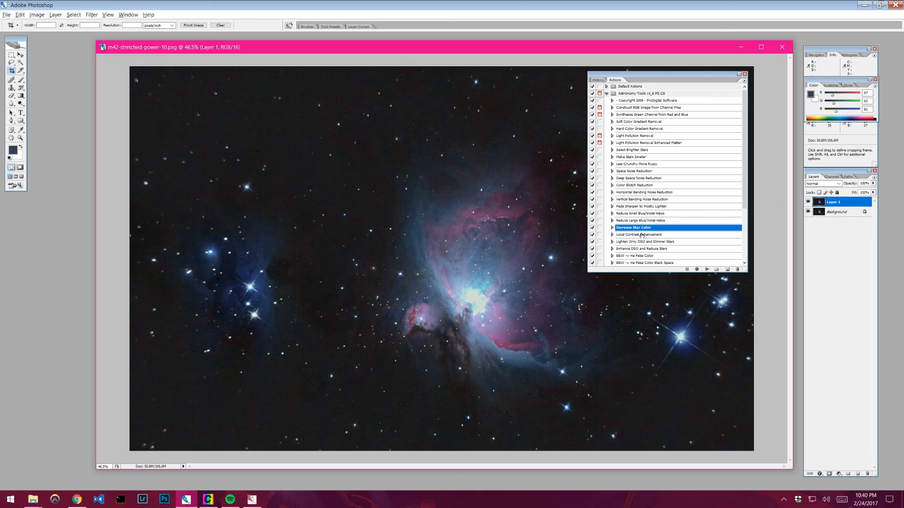
left_click(640, 200)
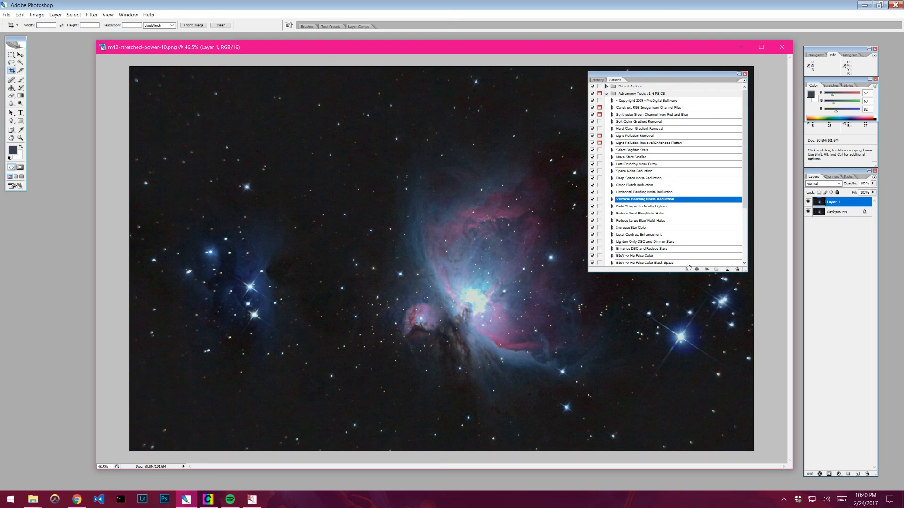
left_click(708, 269)
- Toggle Layer 1's visibility repeatedly to compare the banding noise reduction against the original
left_click(808, 202)
left_click(808, 202)
left_click(808, 202)
left_click(808, 202)
left_click(808, 202)
left_click(807, 202)
left_click(808, 202)
left_click(807, 202)
left_click(807, 202)
left_click(808, 202)
left_click(807, 202)
left_click(807, 202)
left_click(808, 202)
left_click(807, 202)
left_click(808, 202)
left_click(808, 202)
left_click(808, 202)
left_click(808, 202)
left_click(808, 202)
left_click(808, 202)
left_click(807, 201)
left_click(808, 202)
left_click(808, 202)
left_click(807, 202)
left_click(808, 202)
left_click(808, 202)
left_click(808, 202)
left_click(808, 202)
left_click(808, 202)
- Run the Color Blotch Reduction action on Layer 1 and toggle the layer to compare the result
left_click(640, 185)
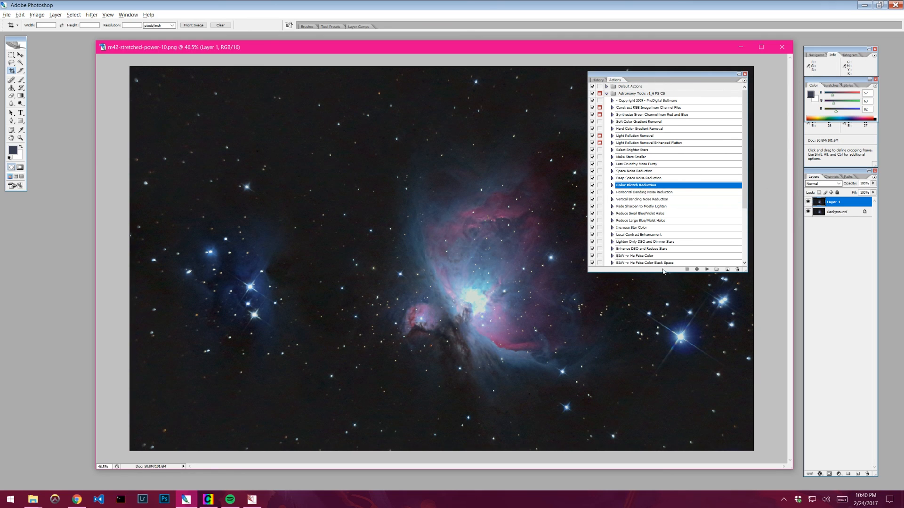
left_click(707, 269)
left_click(808, 202)
left_click(808, 202)
left_click(808, 202)
left_click(808, 203)
left_click(808, 203)
left_click(809, 204)
left_click(809, 204)
left_click(809, 204)
- Duplicate Layer 1
left_click_drag(635, 76, 656, 80)
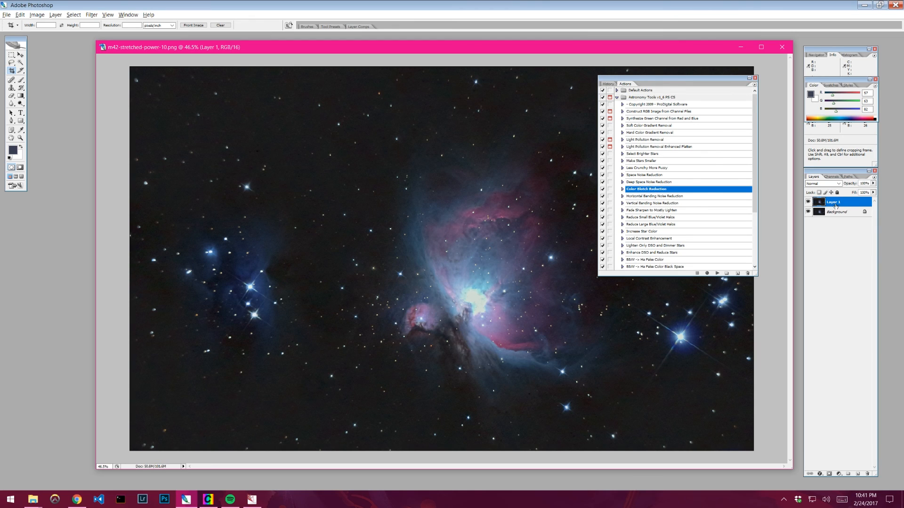
key("ctrl+j")
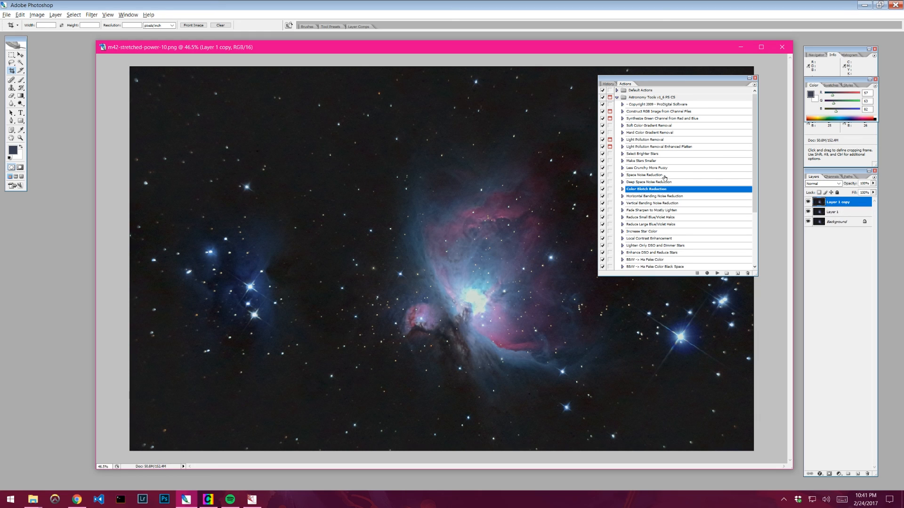
- Run the Deep Space Noise Reduction action on Layer 1 copy
left_click(648, 183)
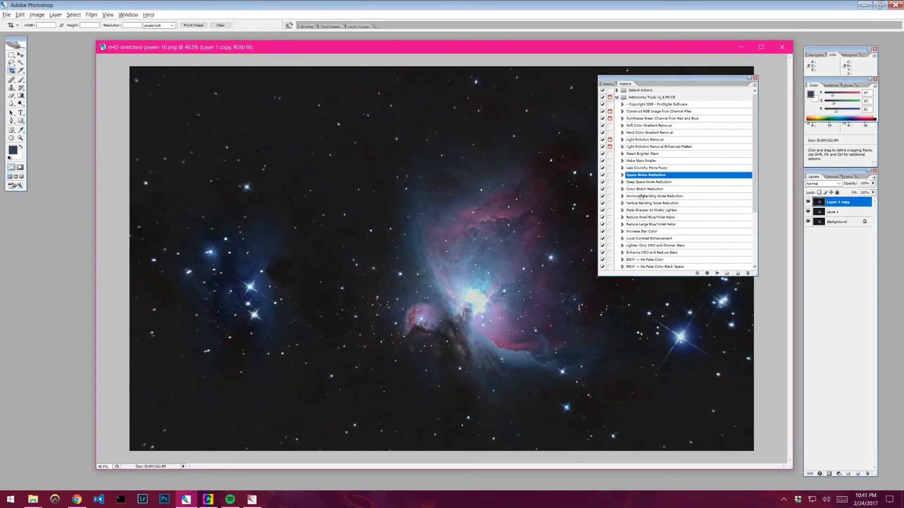
left_click(649, 177)
left_click(649, 183)
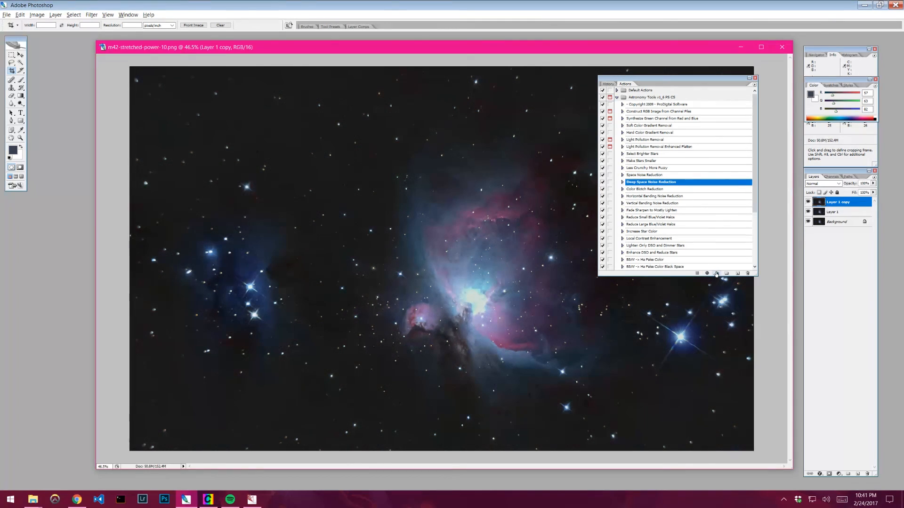
left_click(716, 274)
- Lower Layer 1 copy's opacity slightly and toggle its visibility repeatedly to compare the deep space noise reduction
left_click(873, 183)
left_click_drag(874, 194, 869, 194)
left_click(808, 202)
left_click(808, 202)
left_click(808, 203)
left_click(807, 203)
left_click(808, 202)
left_click(808, 203)
left_click(808, 203)
left_click(807, 202)
left_click(807, 202)
left_click(807, 203)
left_click(808, 203)
left_click(808, 203)
left_click(808, 203)
left_click(808, 203)
left_click(807, 203)
left_click(807, 203)
left_click(807, 203)
left_click(808, 203)
left_click(807, 203)
left_click(807, 202)
left_click(807, 203)
left_click(807, 203)
left_click(808, 202)
left_click(807, 203)
left_click(807, 203)
- Readjust Layer 1 copy's opacity and switch its visibility back on
left_click(873, 184)
left_click(858, 192)
left_click_drag(855, 194, 857, 194)
left_click(809, 203)
- Flatten the image into a single Background layer
left_click(837, 222)
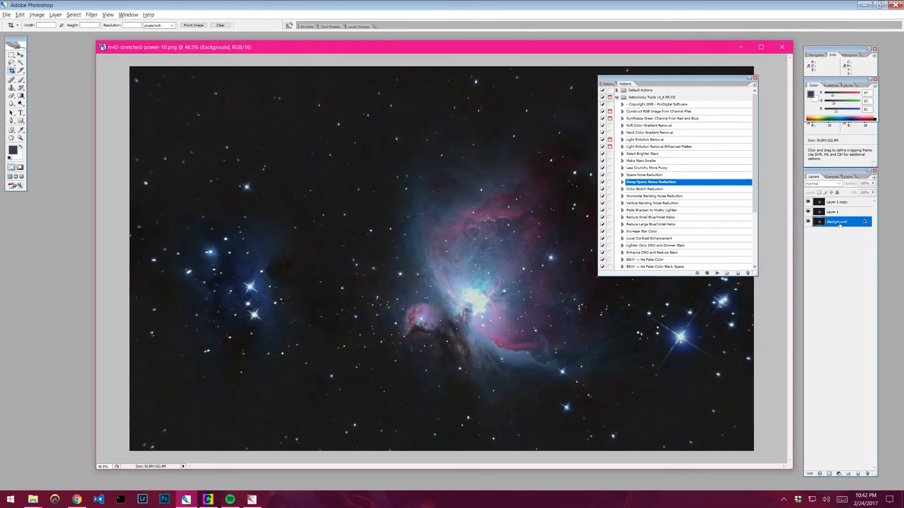
right_click(818, 231)
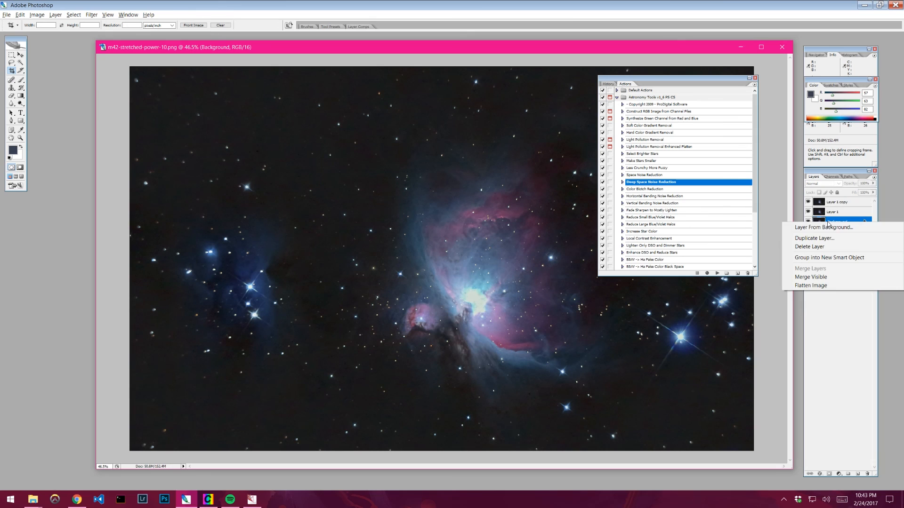
left_click(838, 285)
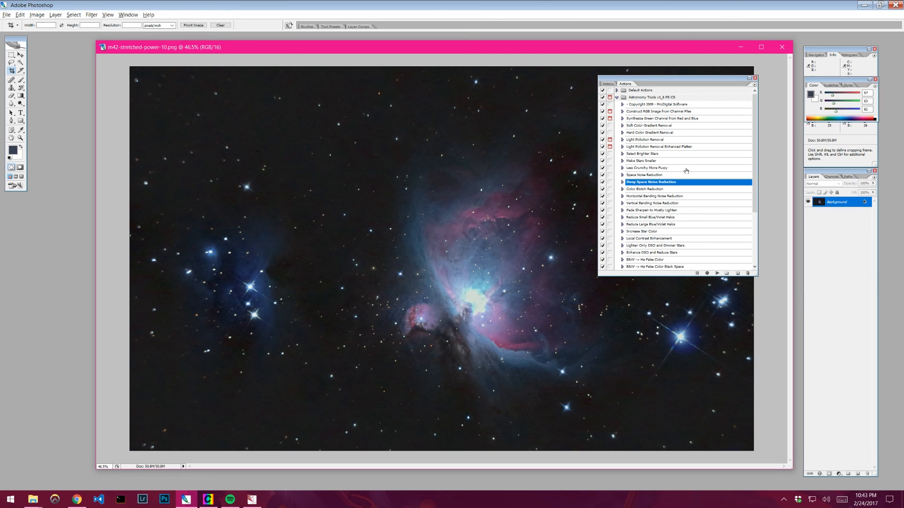
- Run the Make Stars Smaller action on the flattened image and rearrange the Actions panel and document window
left_click(645, 161)
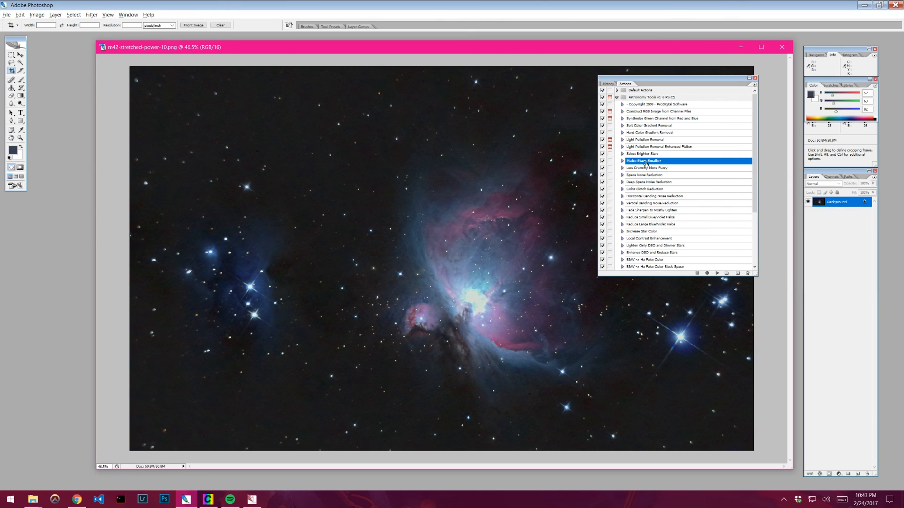
left_click(716, 273)
left_click_drag(712, 83, 755, 83)
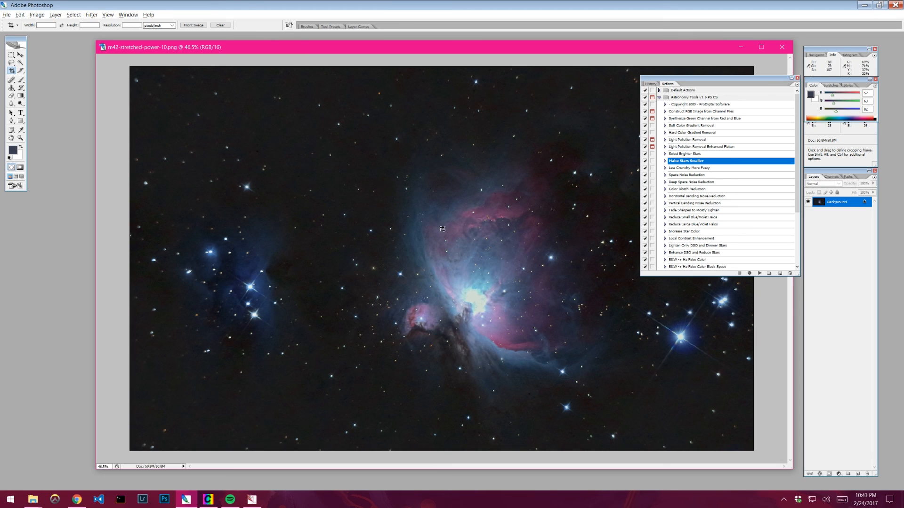
left_click(791, 79)
left_click_drag(679, 81, 812, 94)
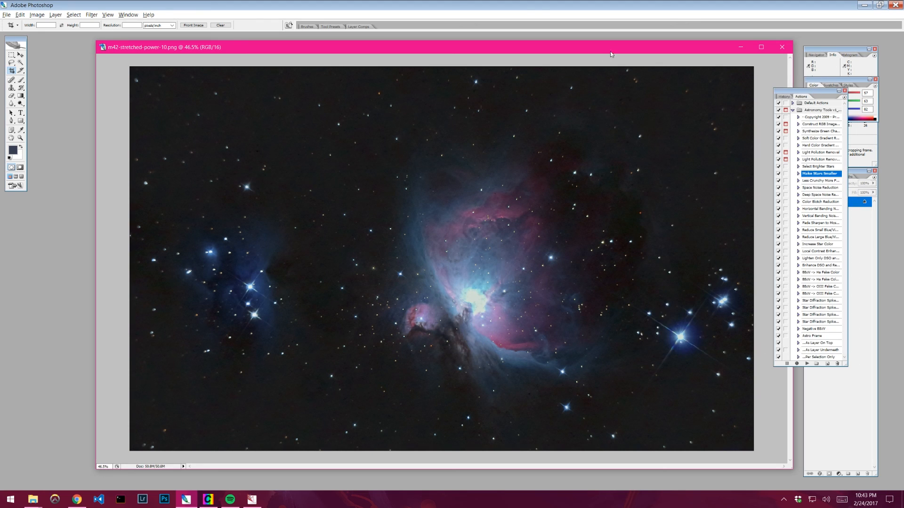
left_click_drag(610, 52, 582, 53)
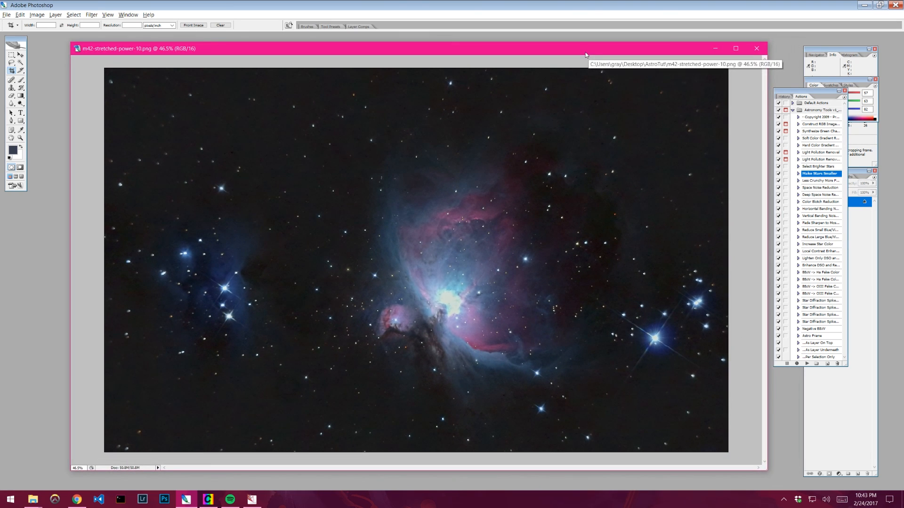
- Save the image as a Photoshop PSD file named m42-final-photoshop
left_click(7, 16)
left_click(28, 110)
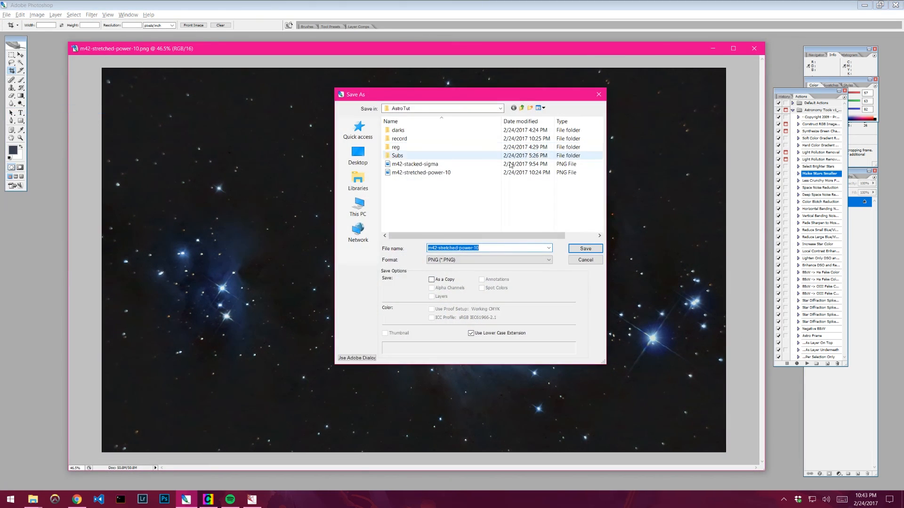
left_click(504, 259)
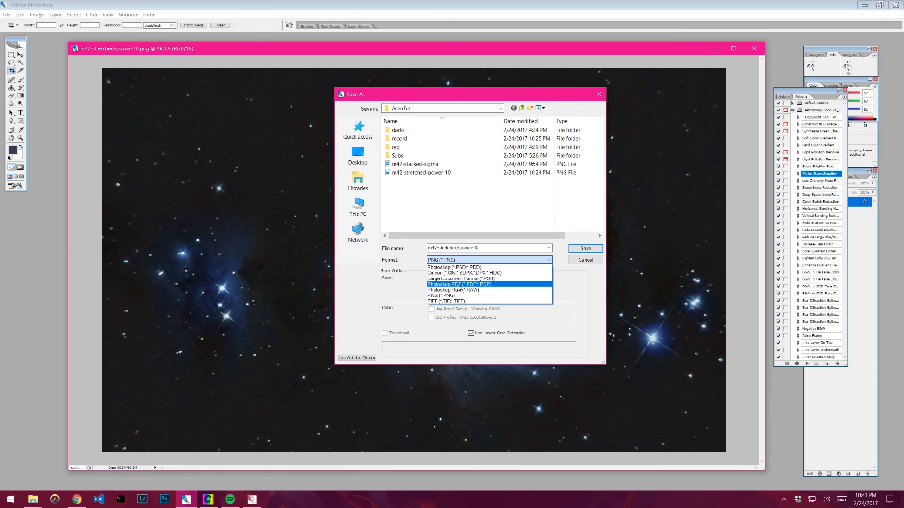
left_click(459, 267)
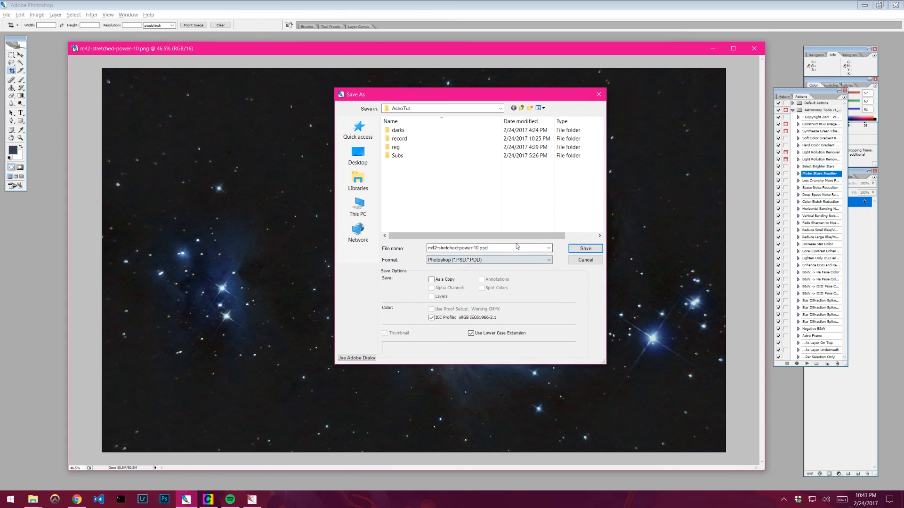
mouse_move(487, 248)
left_mouse_down()
mouse_move(427, 248)
mouse_move(474, 248)
left_mouse_up()
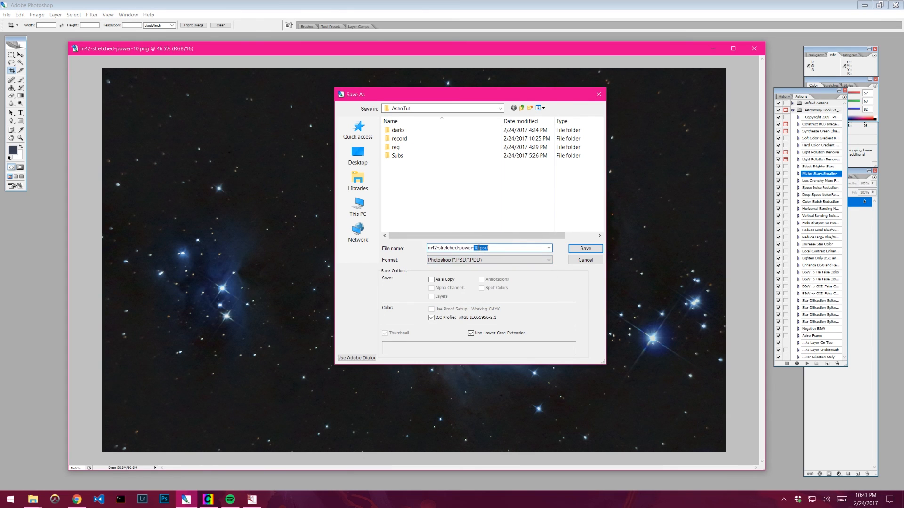
left_click(479, 248)
key("BackSpace")
key("BackSpace")
key("BackSpace")
key("BackSpace")
key("BackSpace")
key("BackSpace")
key("BackSpace")
key("BackSpace")
key("BackSpace")
key("BackSpace")
key("BackSpace")
key("BackSpace")
type("final-photosh")
key("Return")
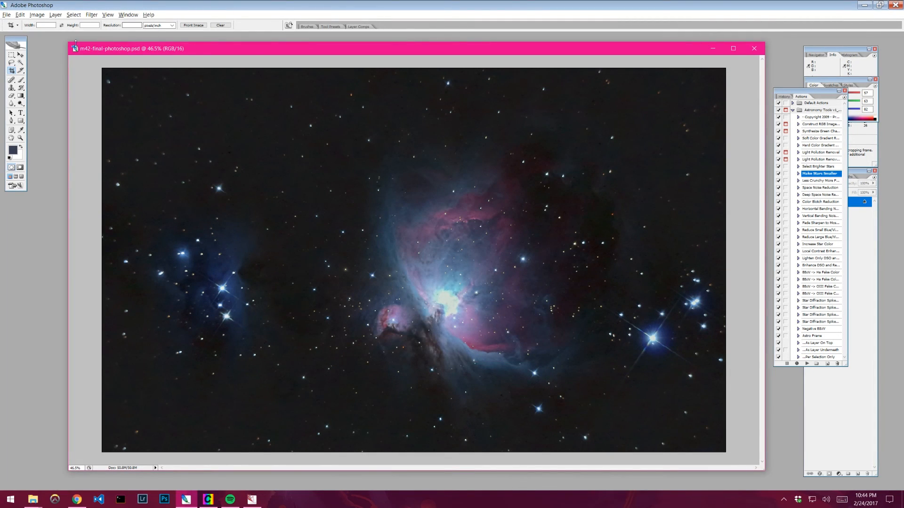
- Open Save for Web and inspect the optimized JPEG preview at several zoom levels
left_click(7, 15)
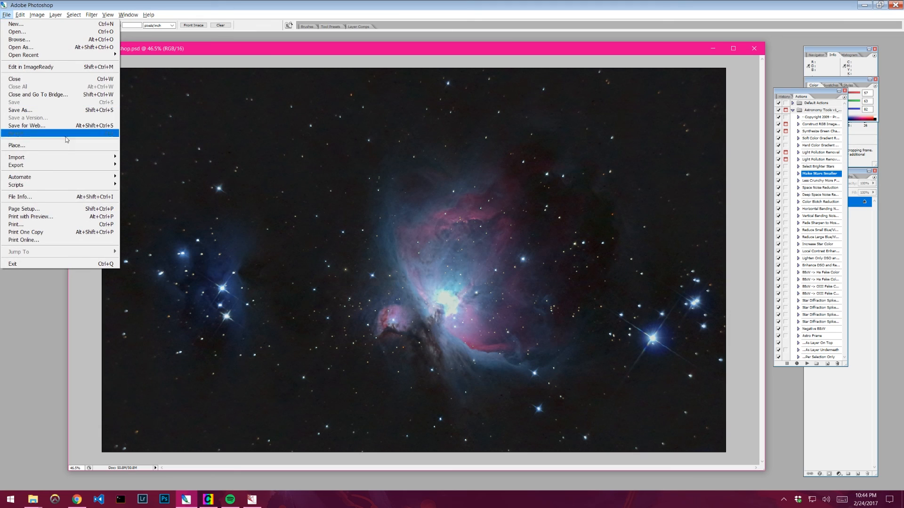
left_click(40, 126)
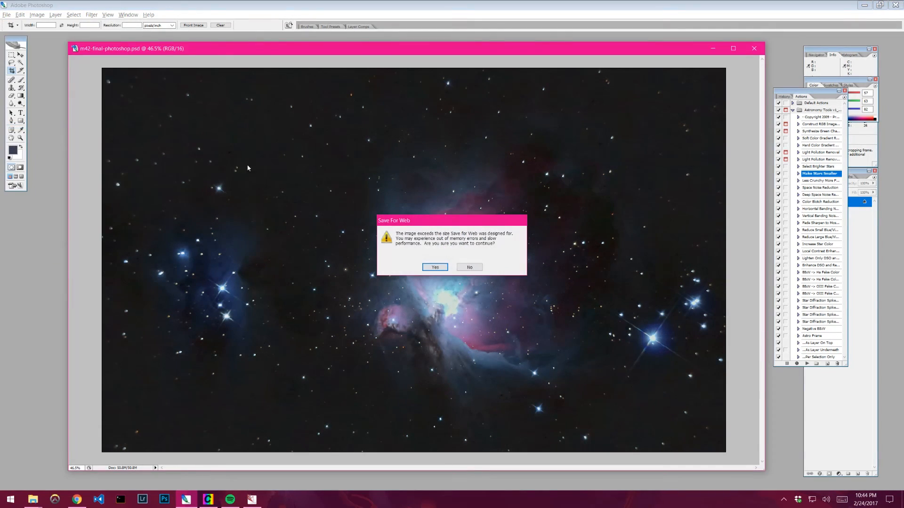
left_click(435, 269)
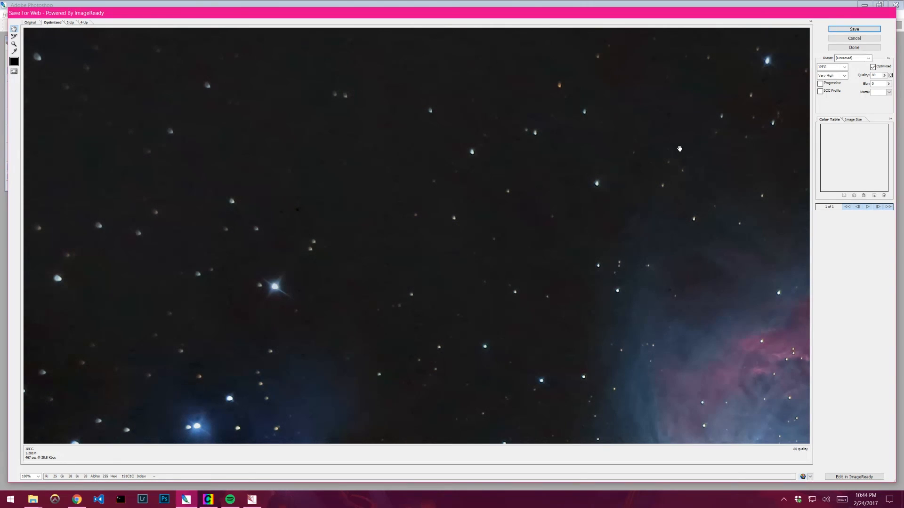
left_click(14, 44)
left_click(220, 129, "alt")
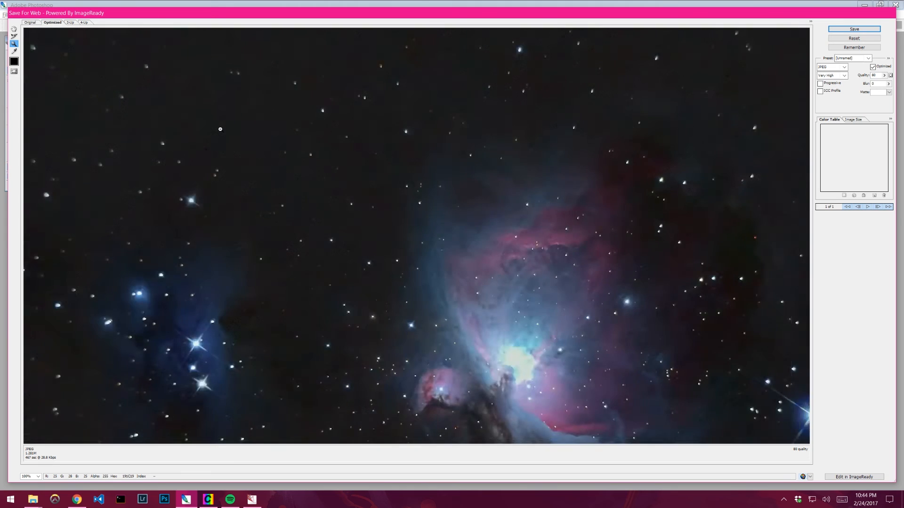
left_click(291, 141, "alt")
left_click(375, 153, "alt")
left_click(449, 212)
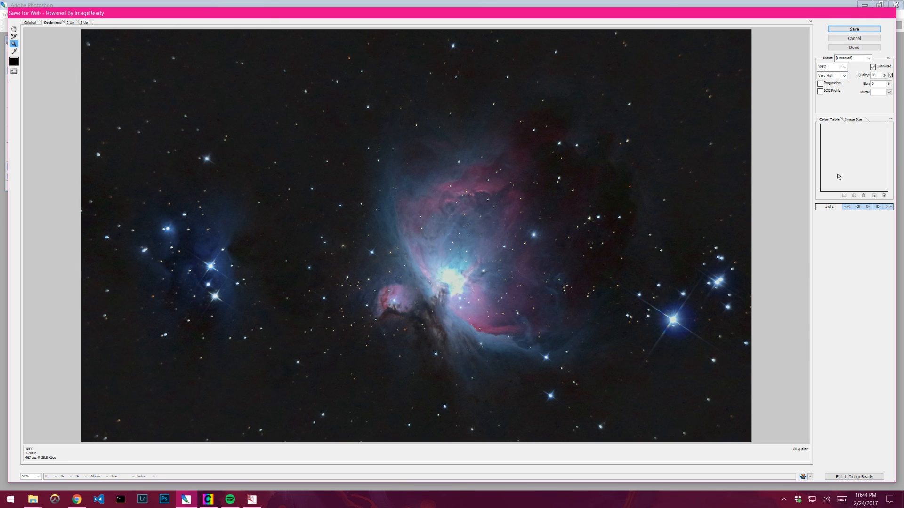
key("ctrl+plus")
left_click(34, 456)
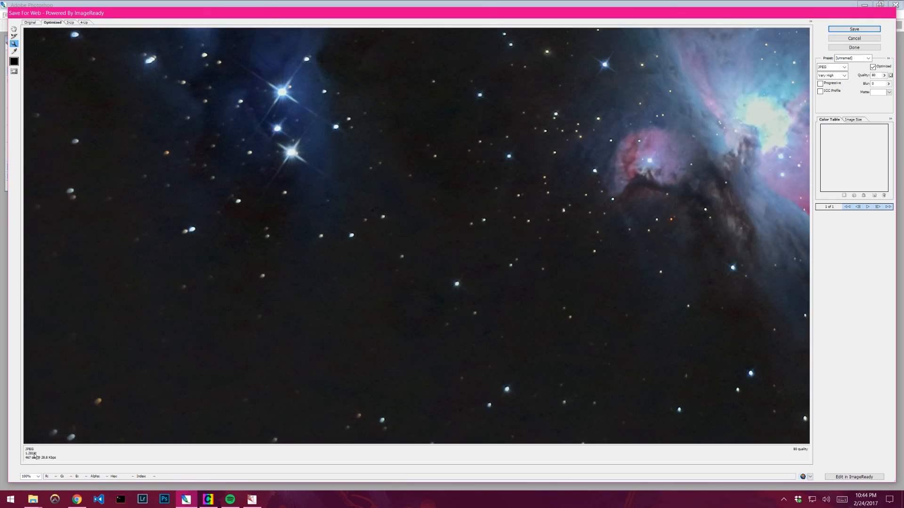
left_click(247, 347, "alt")
left_click(246, 346, "alt")
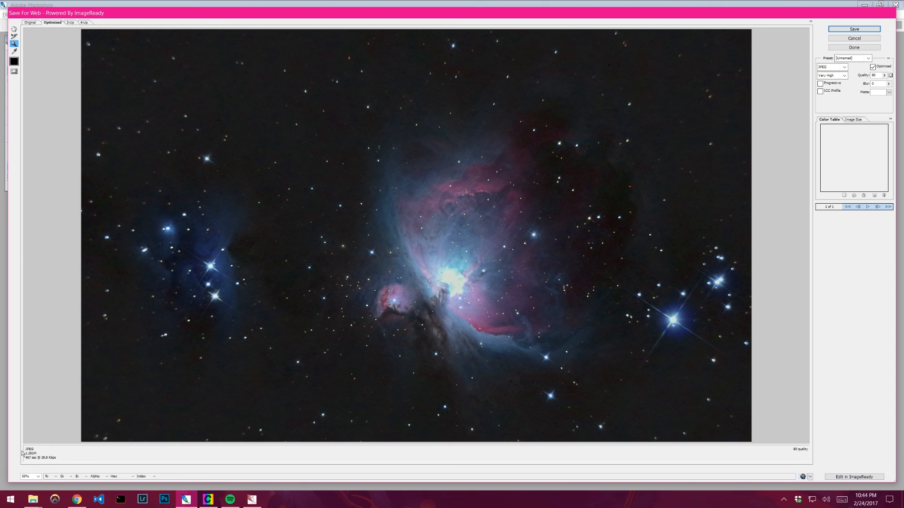
- Save the optimized JPEG as m42-final-photoshop in the AstroTut folder
left_click(847, 30)
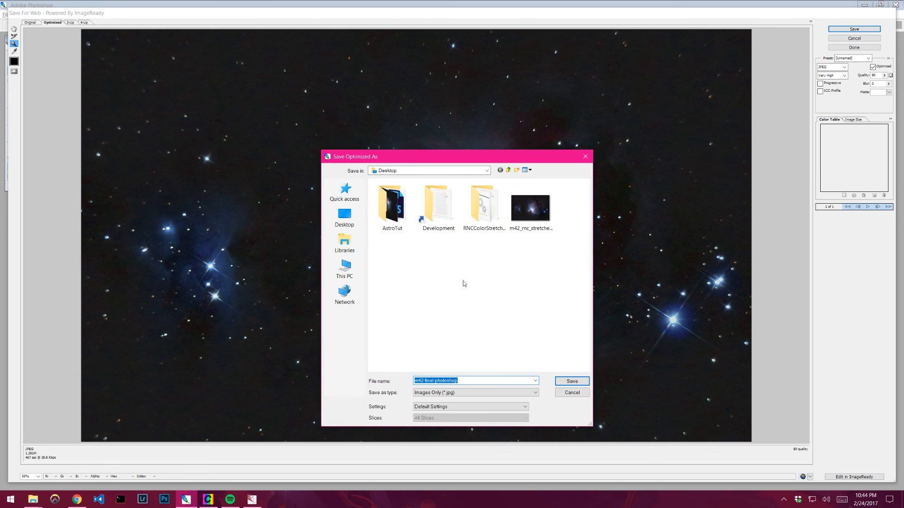
double_click(392, 216)
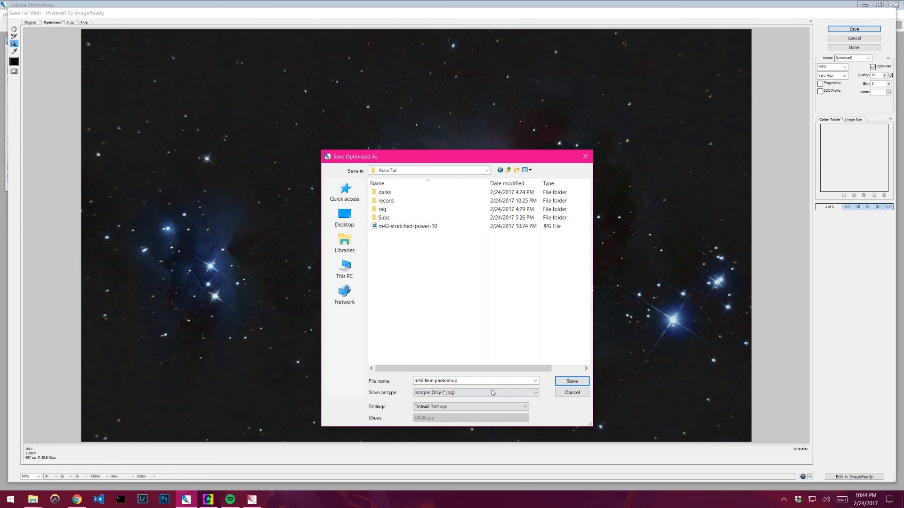
left_click(477, 380)
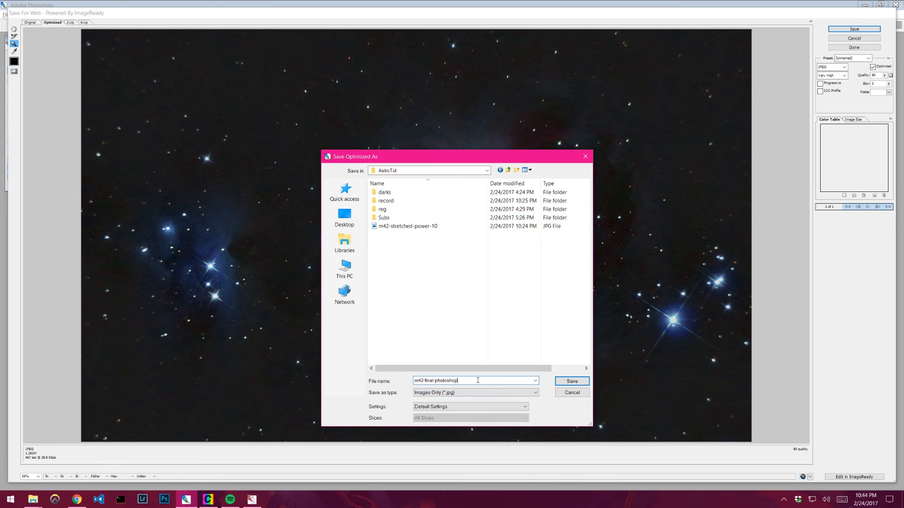
left_click(452, 392)
left_click(438, 406)
left_click(572, 381)
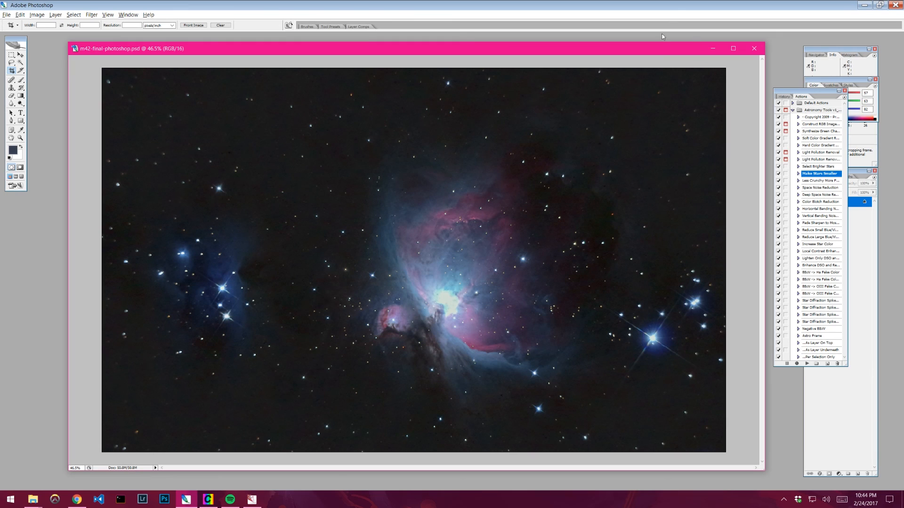
- Open the exported m42-final-photoshop JPEG in Photos from the AstroTut folder and view it fullscreen
mouse_move(34, 496)
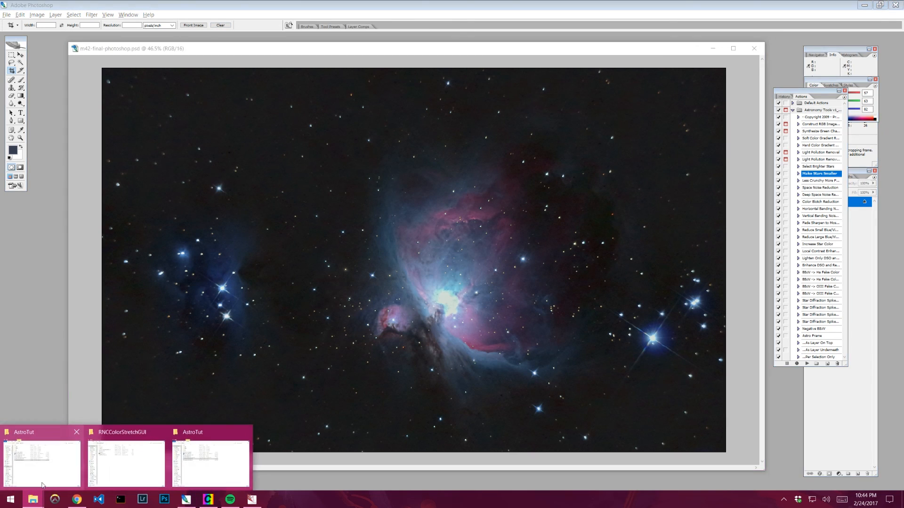
mouse_move(170, 471)
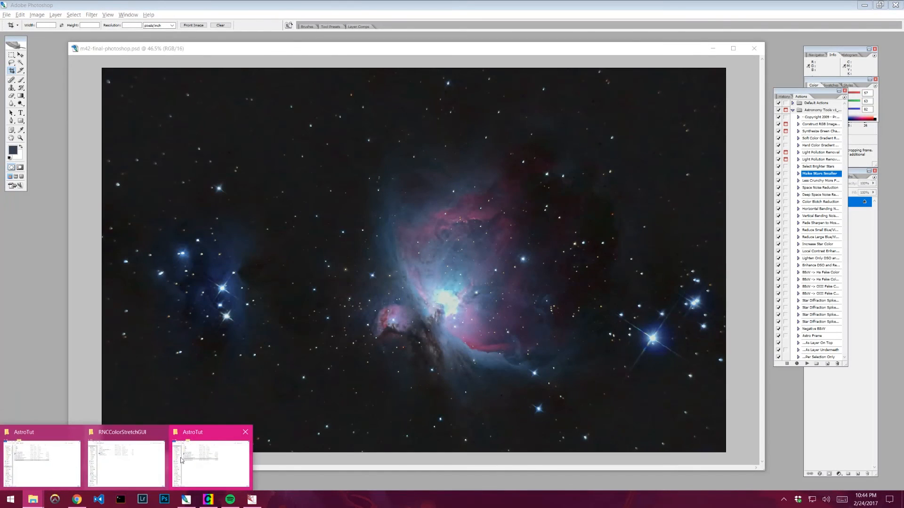
left_click(864, 5)
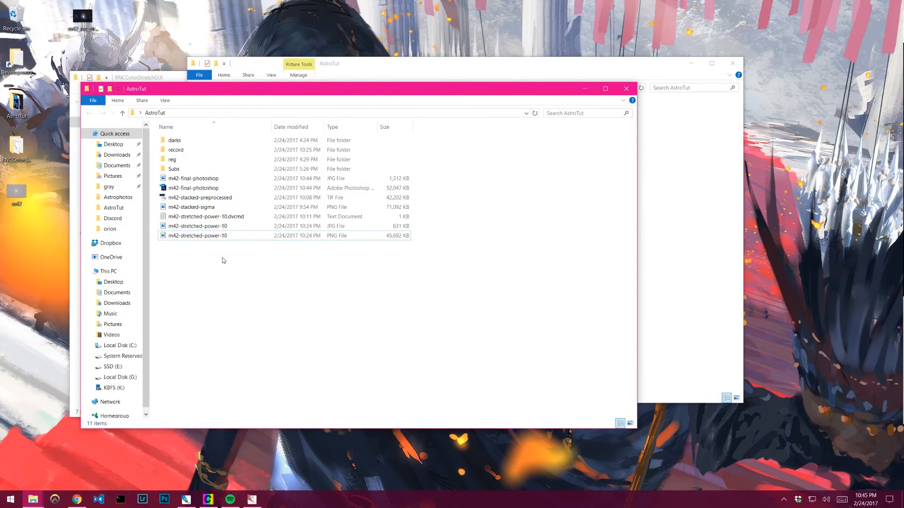
double_click(209, 182)
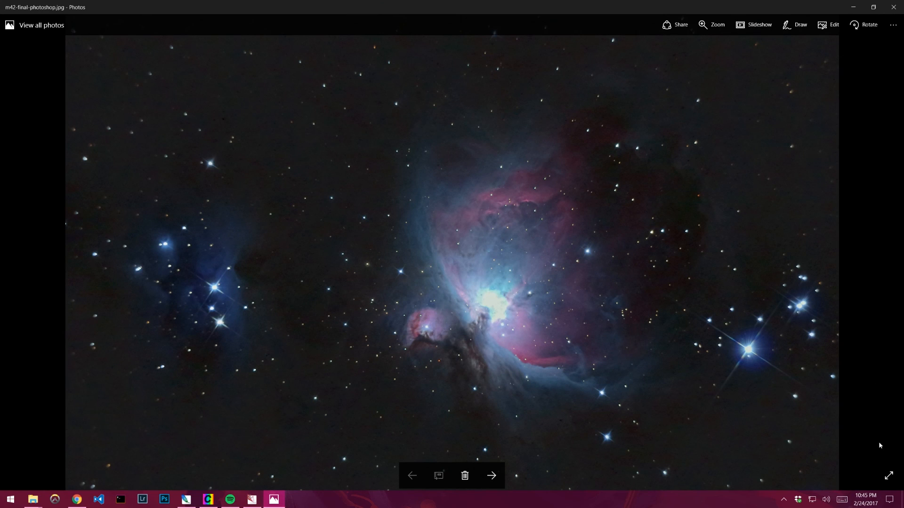
left_click(888, 476)
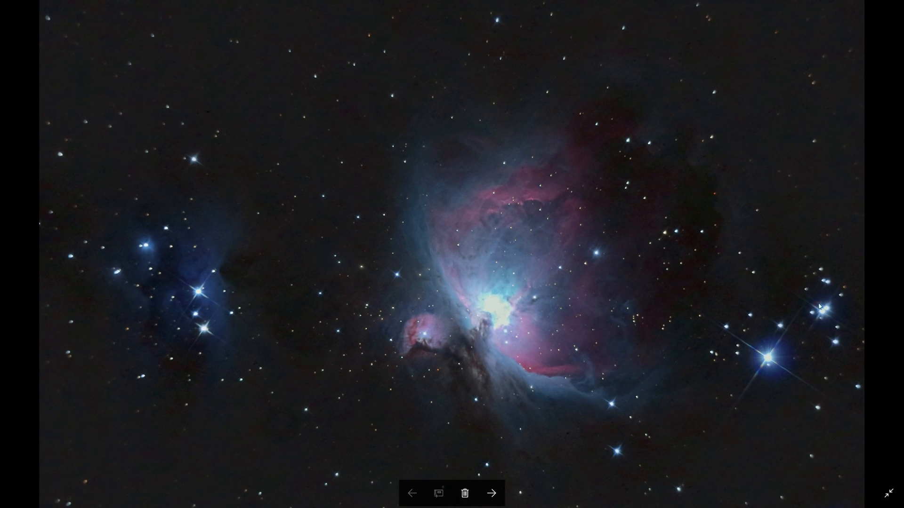
left_click(891, 489)
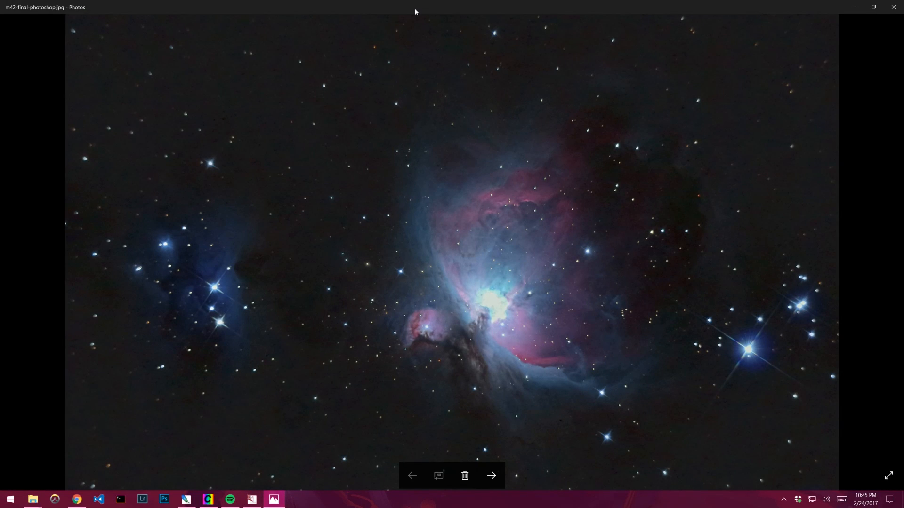